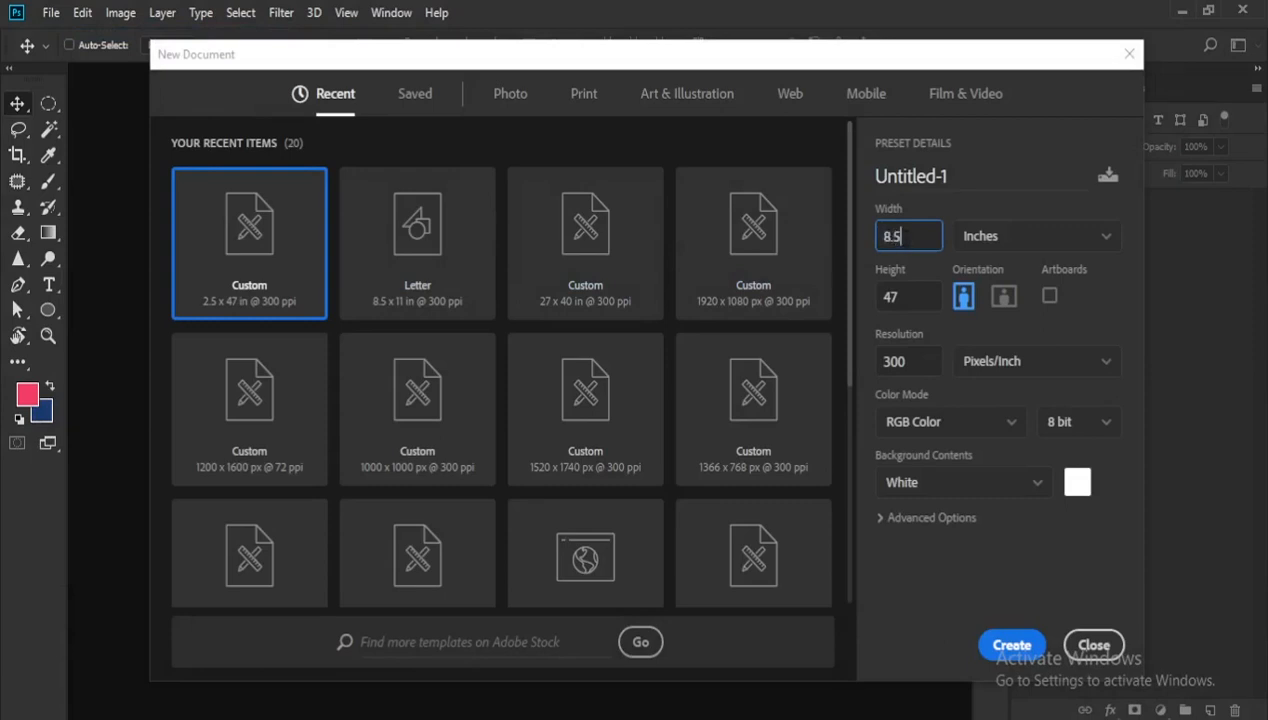
- Create a new 8.5 x 11 inch portrait document at 300 pixels/inch
key(Tab)
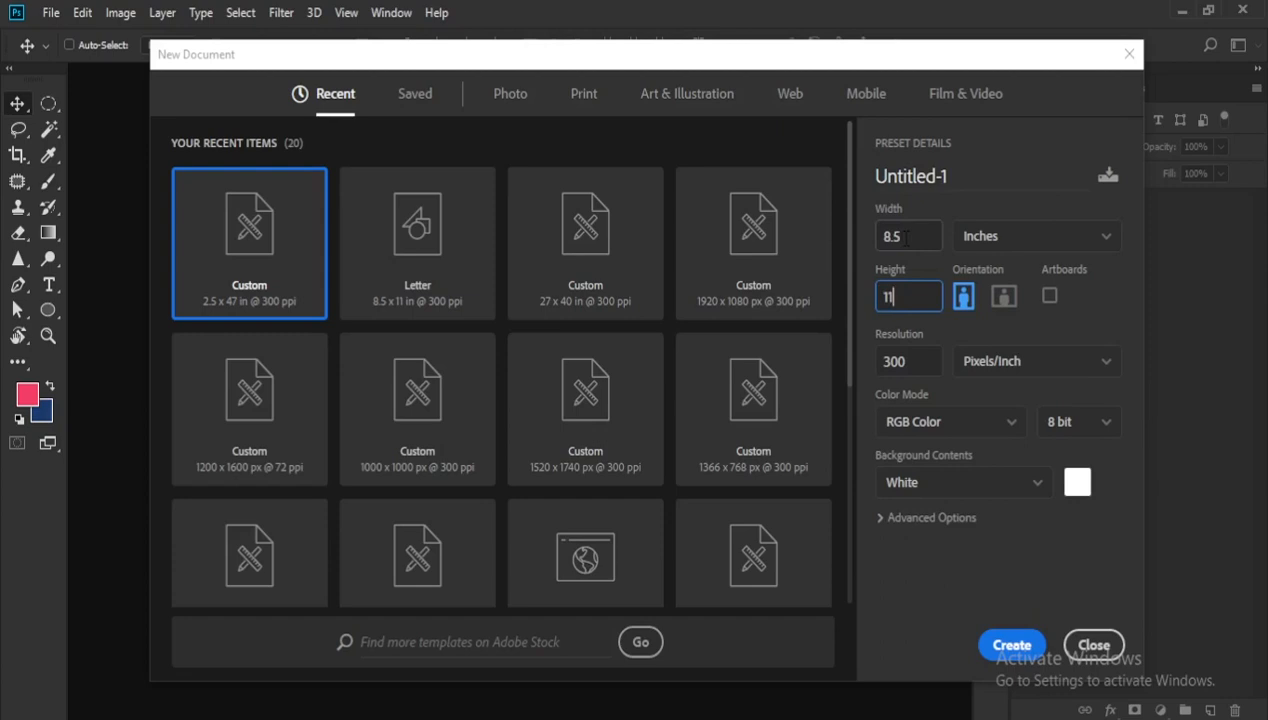
key(Return)
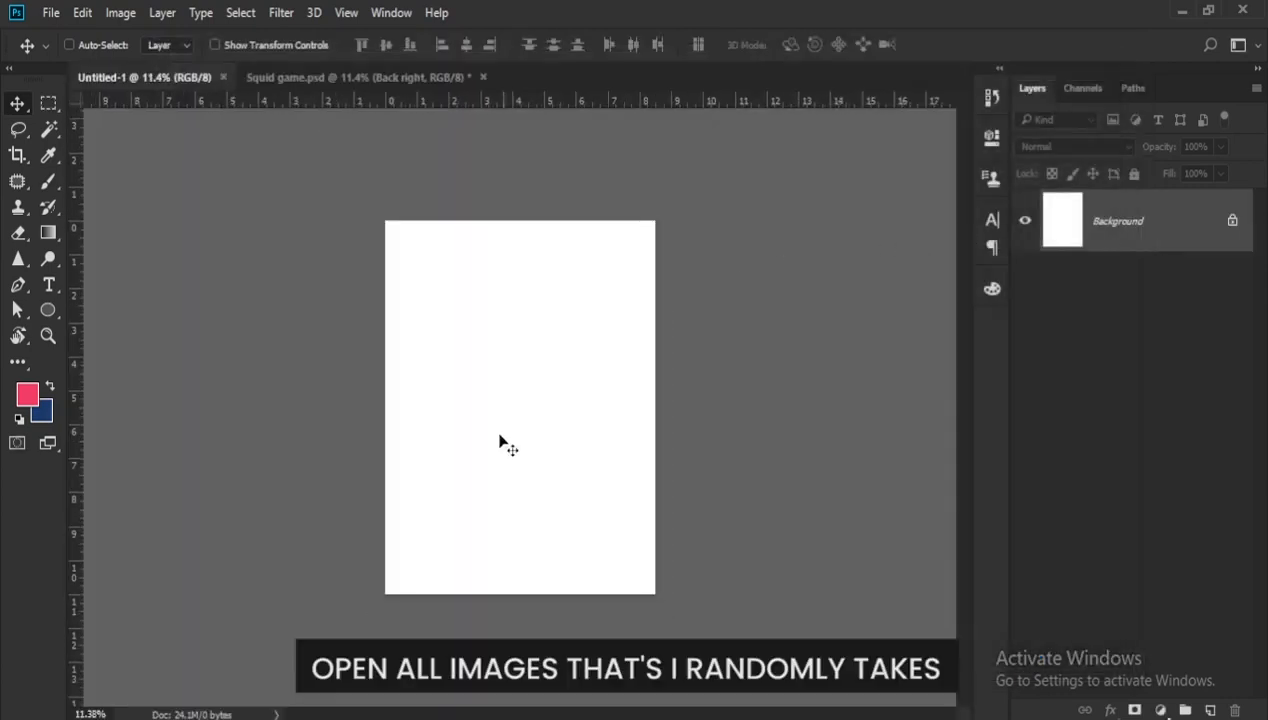
- Open the three guard images E_mJs7EXsAAvMcA-134e338, Squid-game-battle-royale-capitalism-netflix-series-1 and squidgame-hoch-jpg-6156cb0c168c7 together
click(51, 12)
click(55, 57)
click(242, 178)
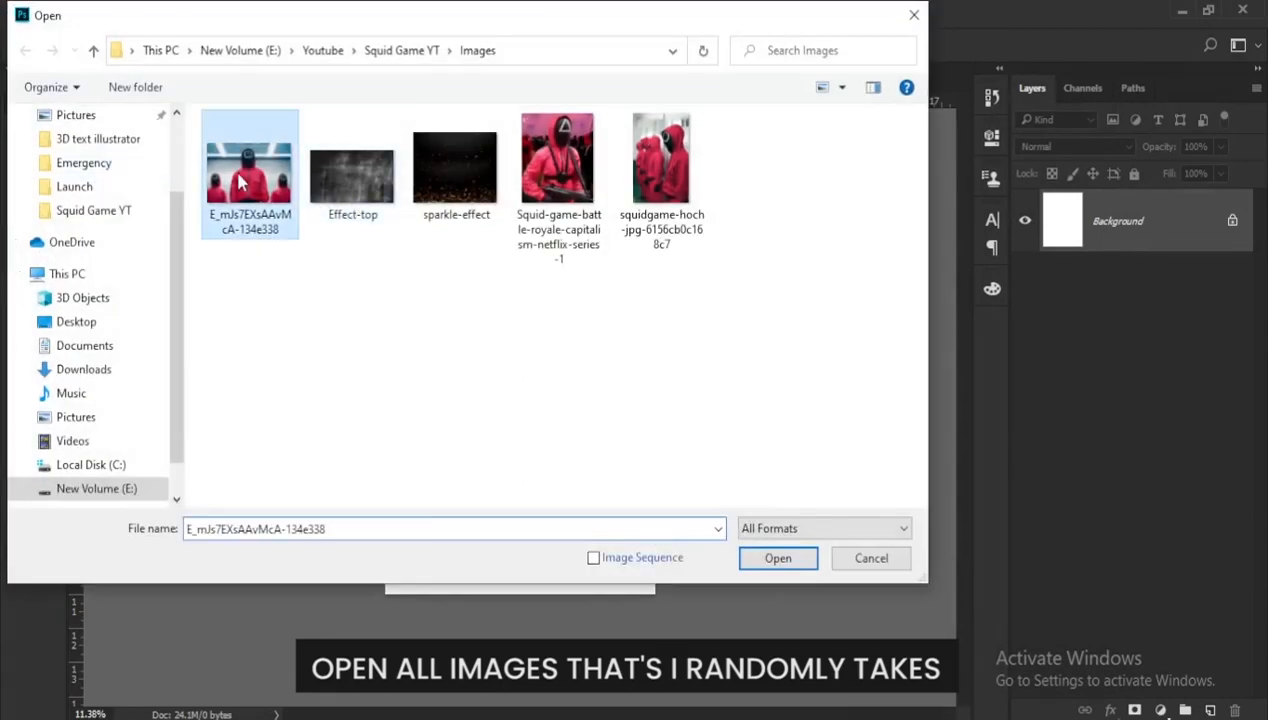
ctrl+click(550, 180)
ctrl+click(660, 170)
click(778, 558)
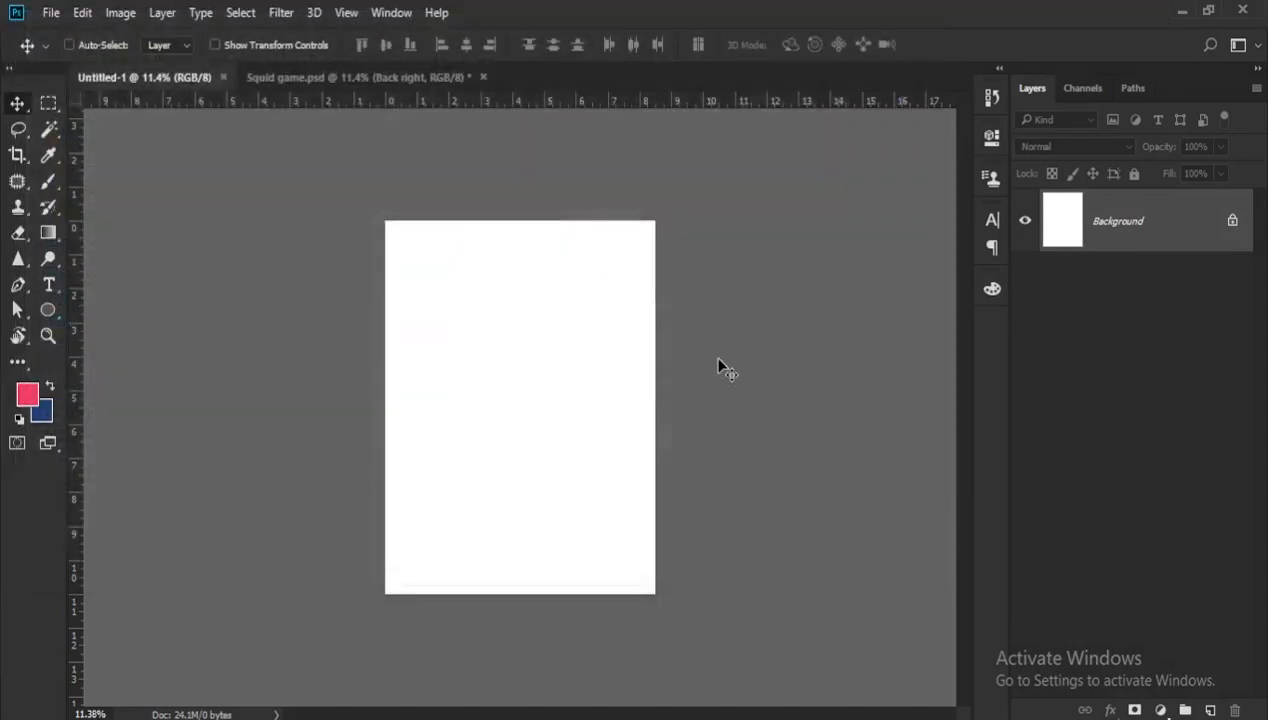
- Set the Pen tool to Path mode and start the sharp foreground guard's outline at the image's lower edge, beside the trousers
key(p)
scroll(558, 527, up, 5)
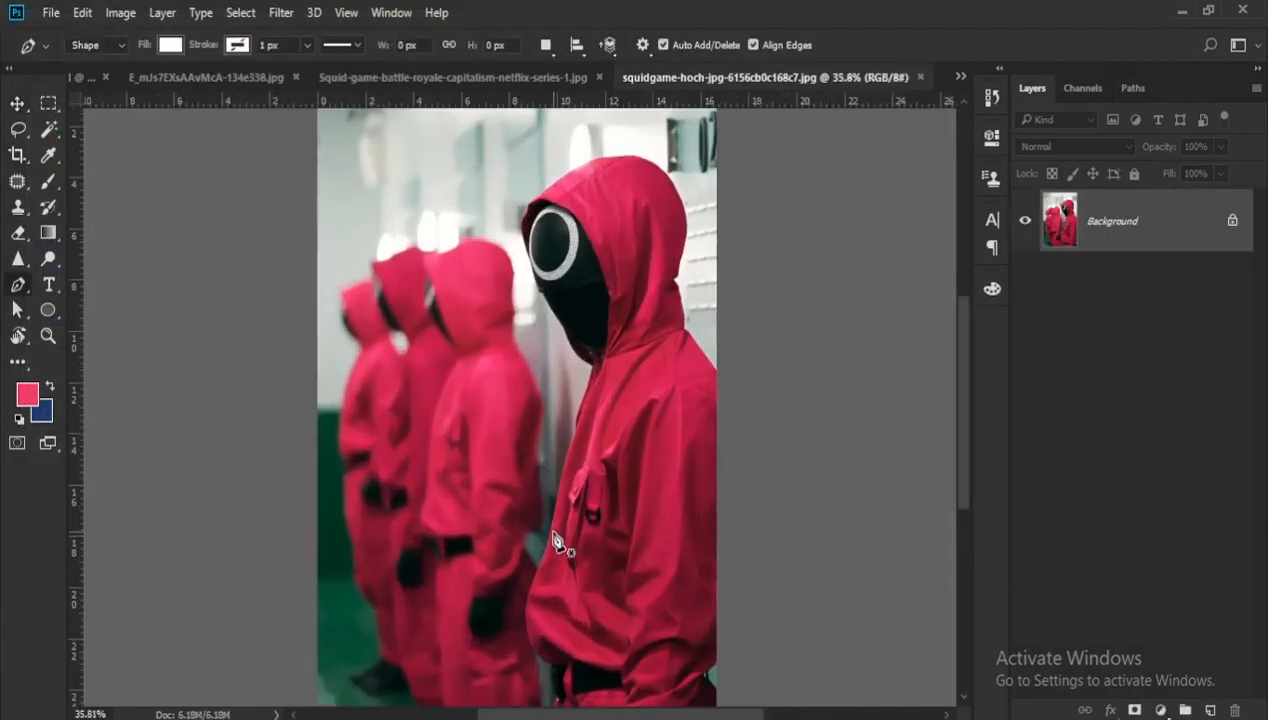
click(118, 45)
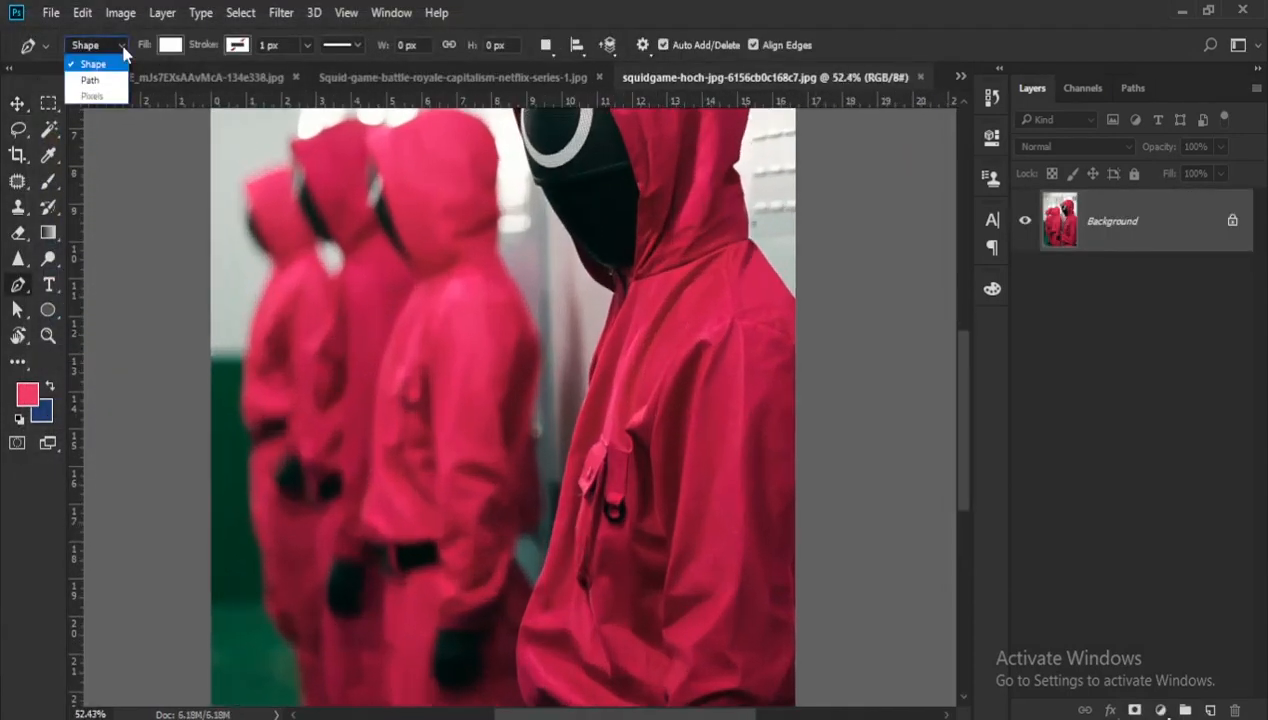
click(86, 79)
drag(649, 489, 639, 316)
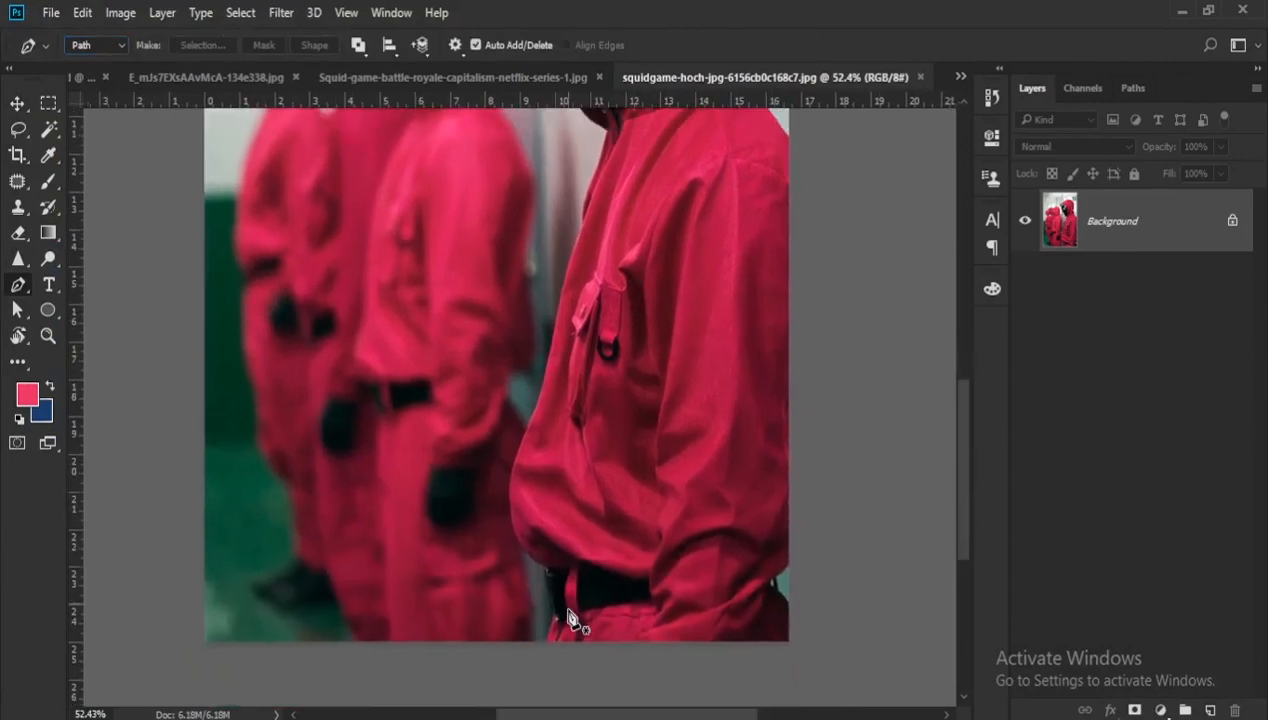
scroll(575, 615, up, 6)
drag(578, 597, 581, 487)
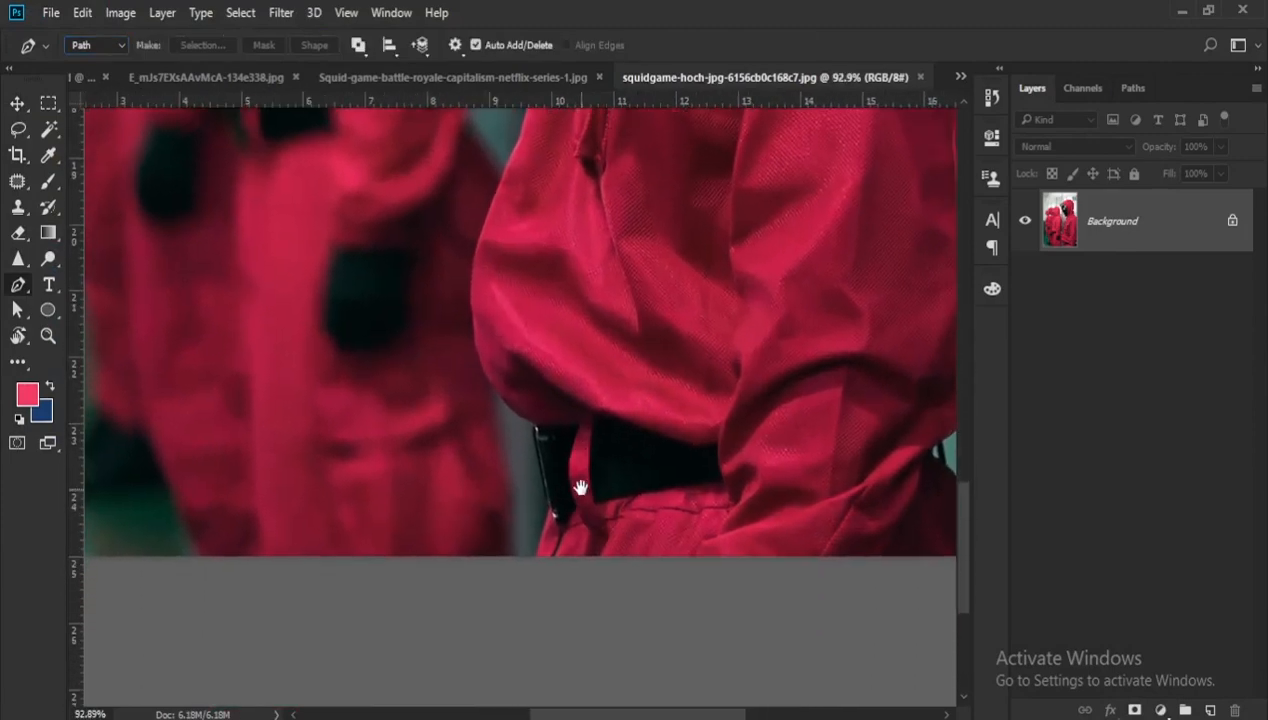
click(533, 558)
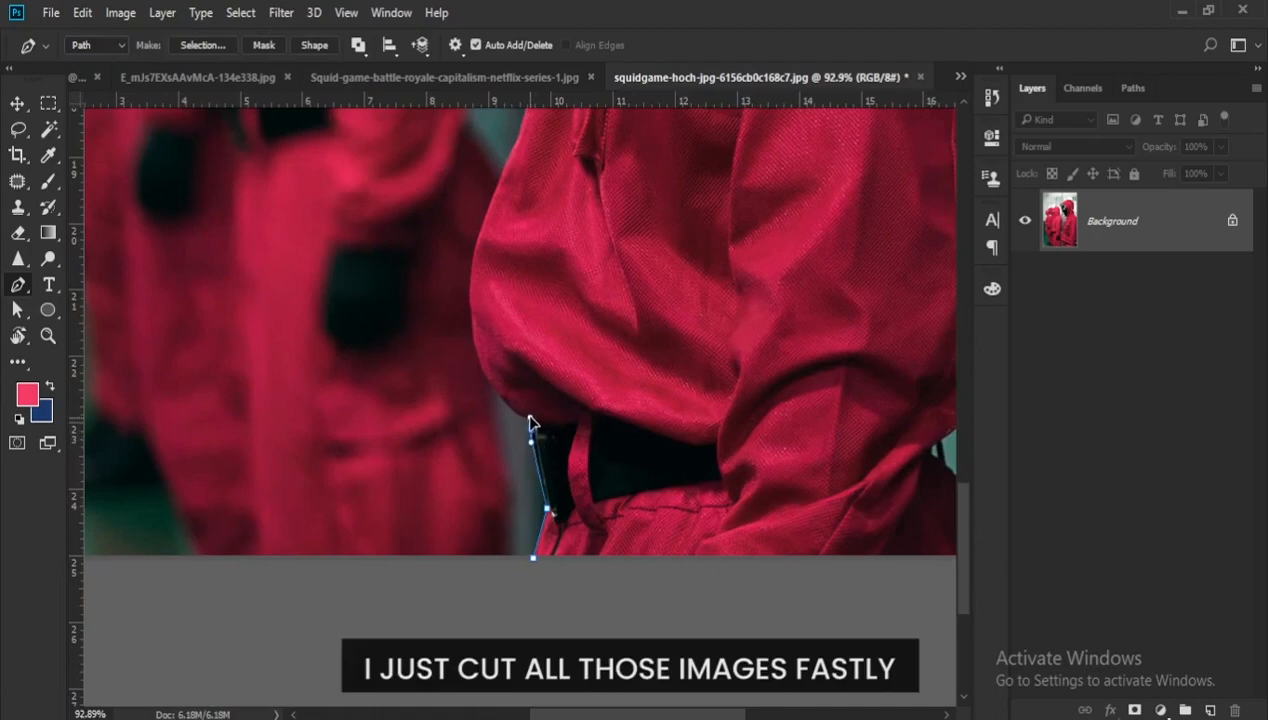
- Trace the path past the belt and up the front of the guard's jacket to the chest
scroll(484, 388, down, 2)
drag(489, 384, 469, 496)
drag(458, 401, 428, 509)
drag(475, 427, 471, 582)
drag(473, 496, 471, 588)
drag(502, 486, 522, 446)
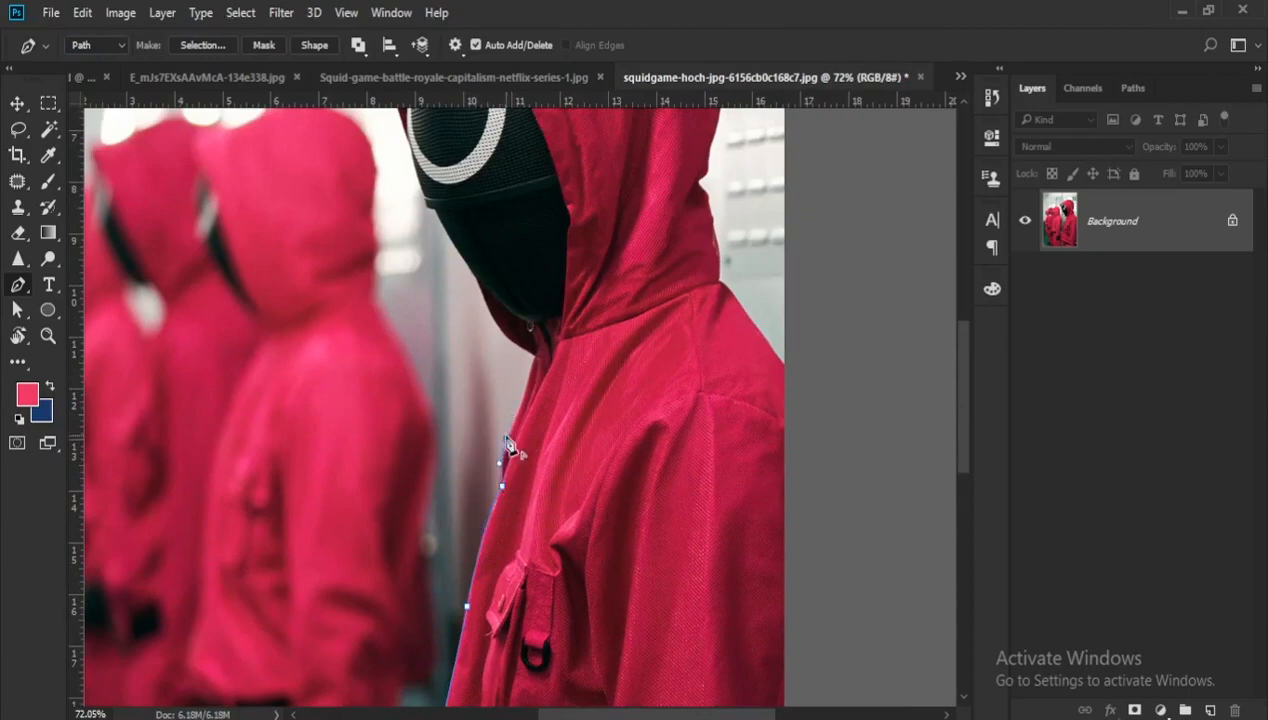
- Continue the path from the chest around the chin and up the front edge of the mask to the hood's opening
scroll(528, 385, up, 2)
scroll(546, 341, up, 1)
drag(562, 366, 597, 468)
drag(570, 406, 616, 473)
drag(564, 384, 530, 351)
scroll(549, 376, up, 4)
alt+click(541, 398)
drag(498, 224, 559, 290)
alt+click(566, 358)
drag(599, 285, 546, 400)
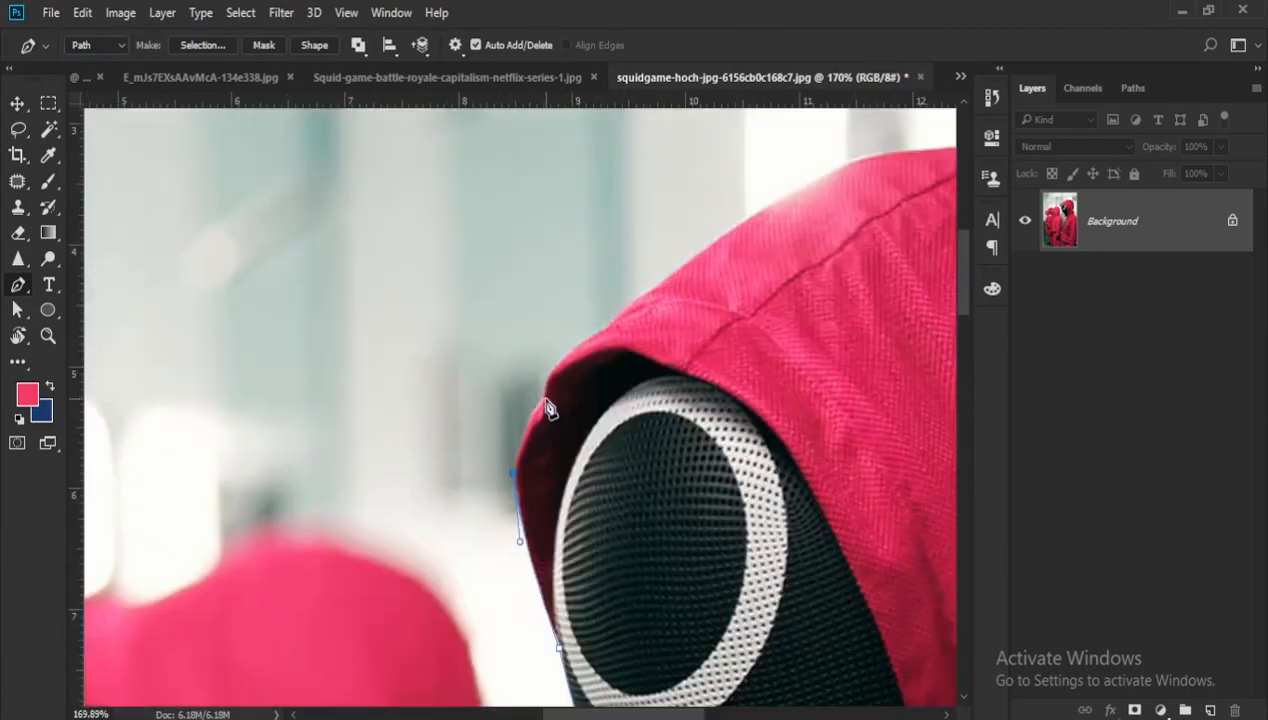
- Trace the path along the hood's front rim and over its crown
alt+click(578, 341)
drag(604, 315, 474, 472)
drag(484, 472, 497, 452)
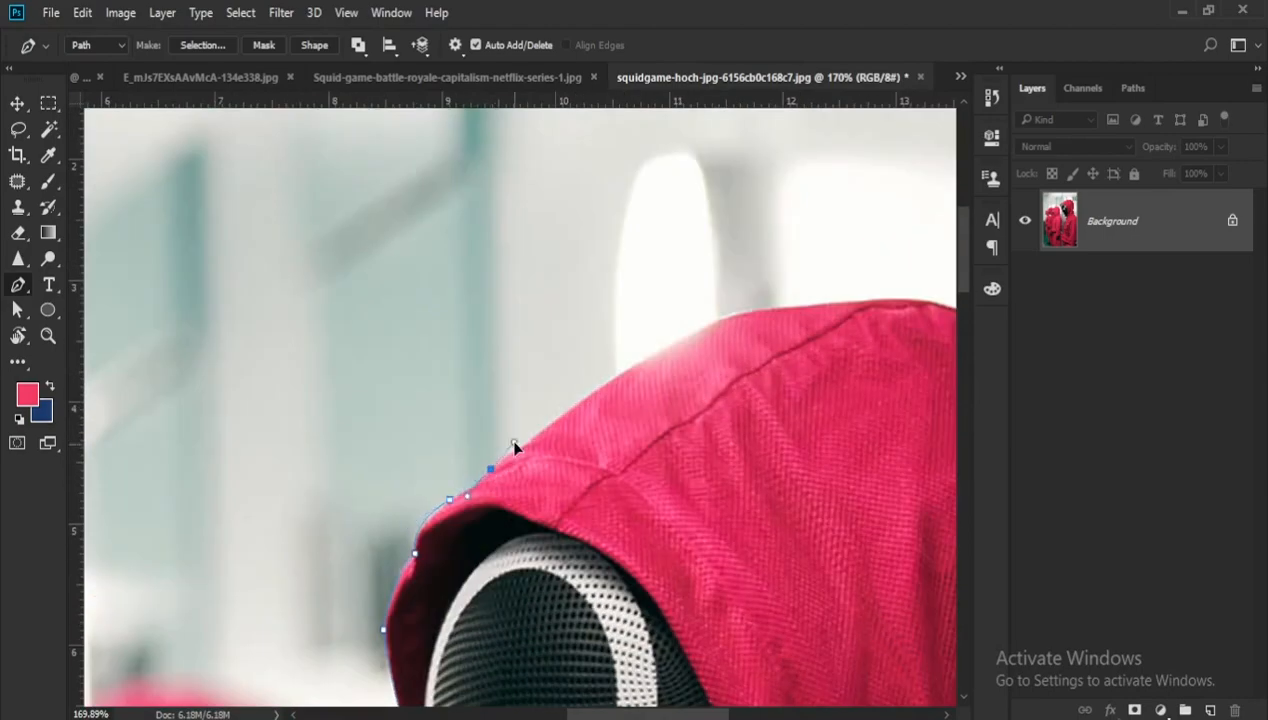
drag(696, 328, 733, 315)
drag(761, 367, 517, 433)
drag(547, 372, 582, 373)
drag(745, 393, 762, 393)
drag(796, 430, 643, 413)
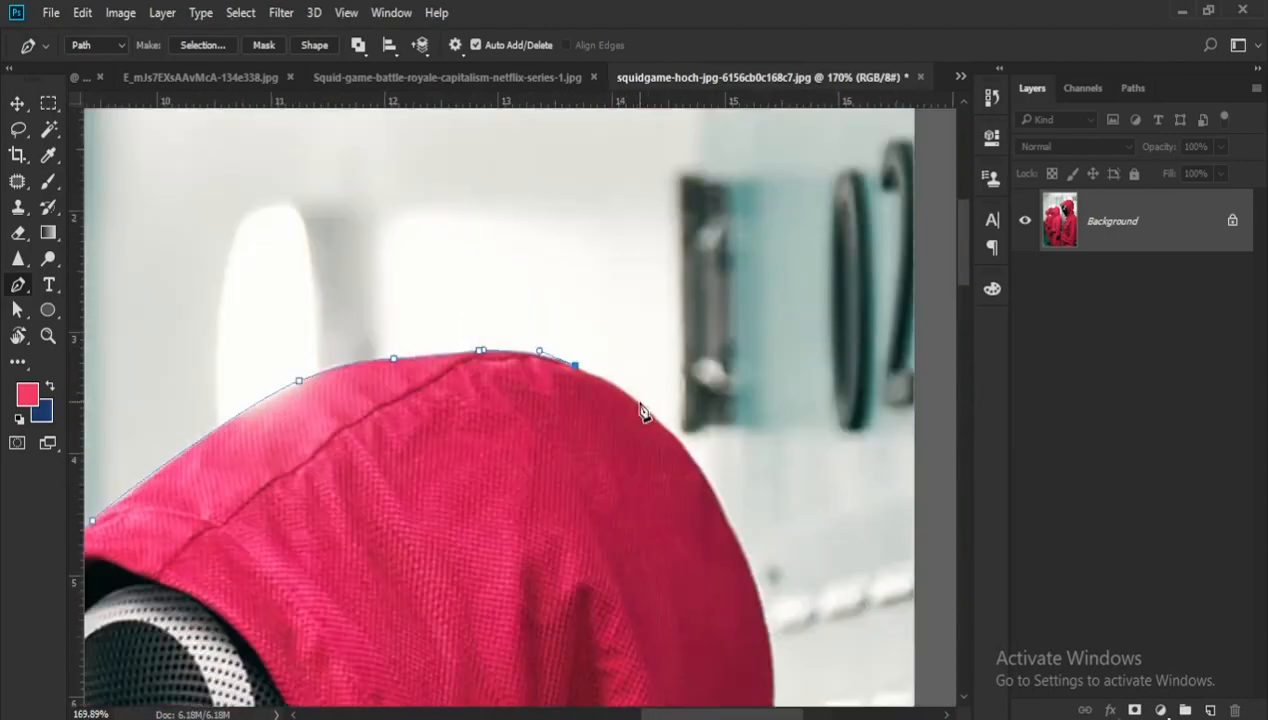
- Trace down the back of the hood to the shoulder, close the outline and copy the guard to a new layer
drag(640, 407, 651, 417)
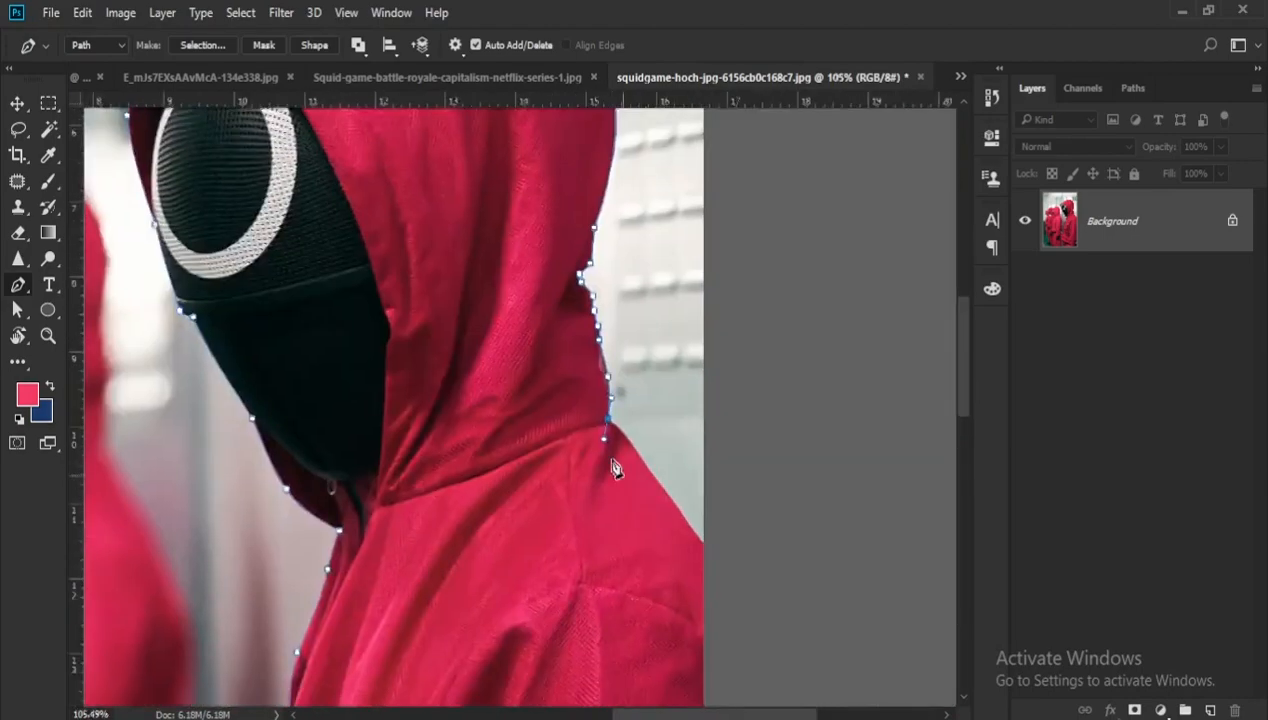
scroll(607, 424, up, 5)
click(647, 458)
drag(742, 549, 686, 468)
click(658, 468)
click(710, 542)
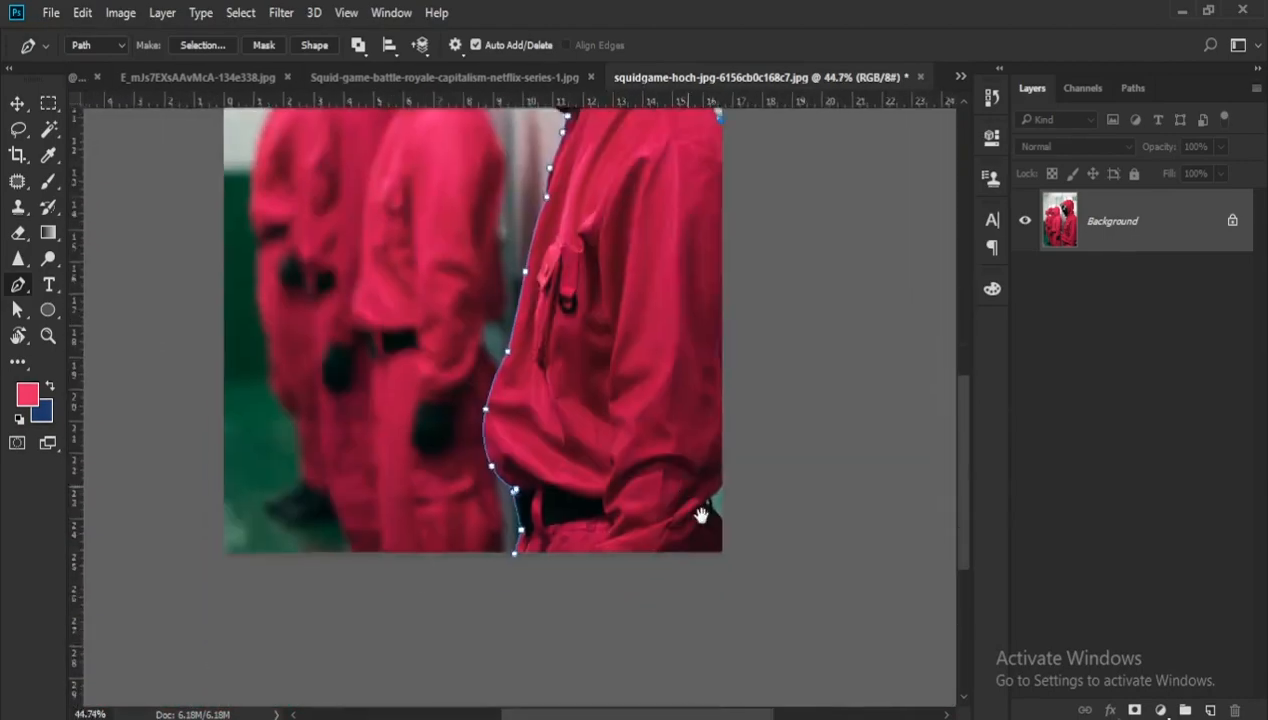
scroll(700, 515, up, 2)
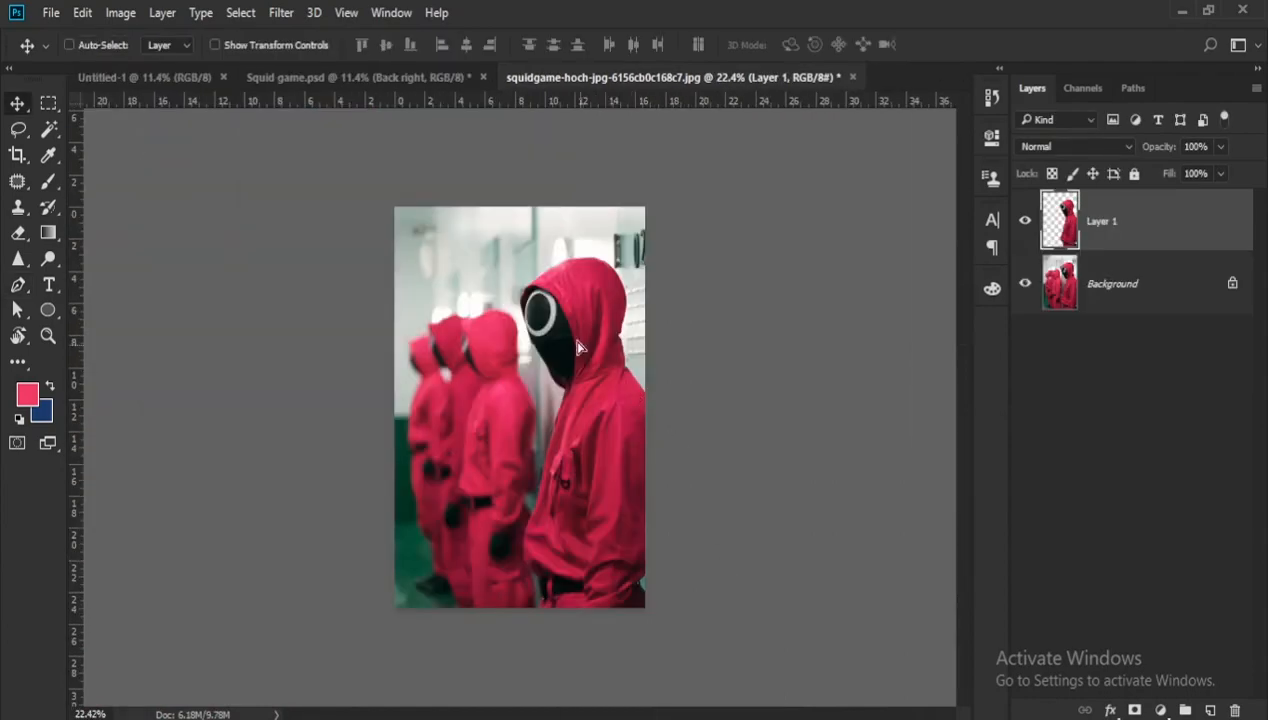
- Bring the cut-out guard into the Untitled-1 document and place it on the page
drag(578, 347, 510, 345)
scroll(520, 400, up, 1)
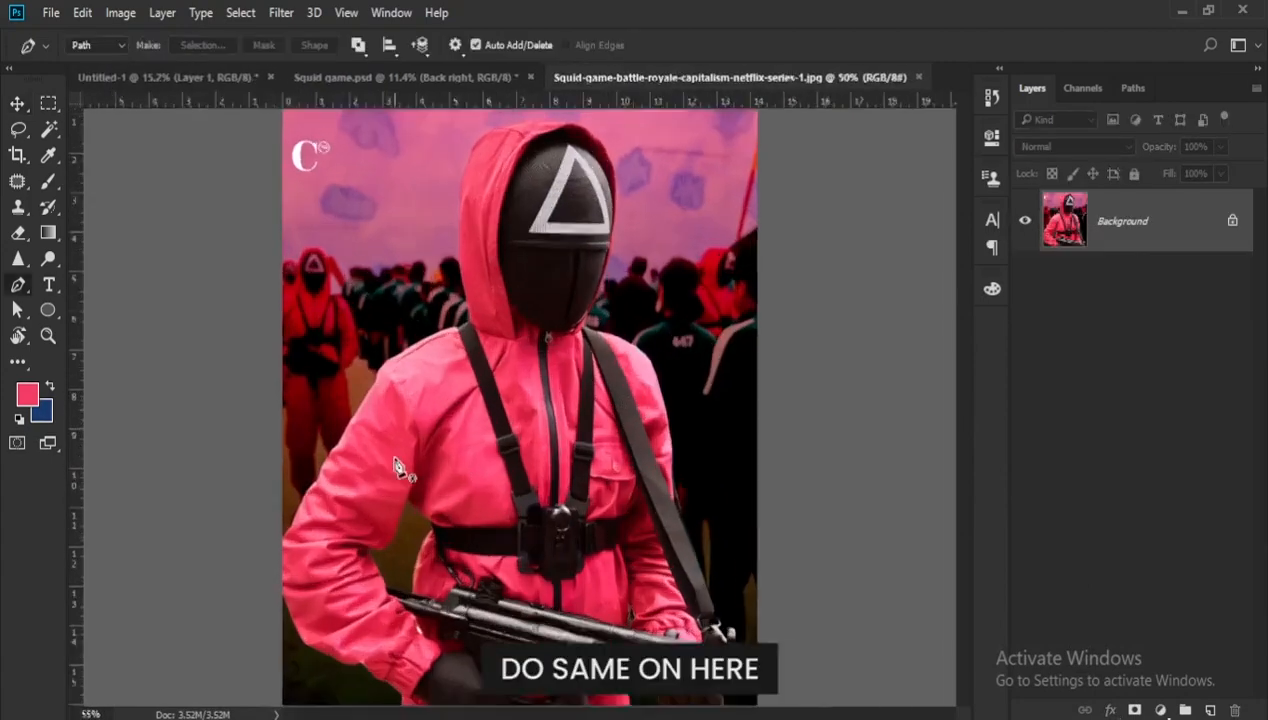
- Outline the triangle-masked guard from the rifle hand's cuff around the elbow and up the sleeve to the shoulder
scroll(520, 560, up, 2)
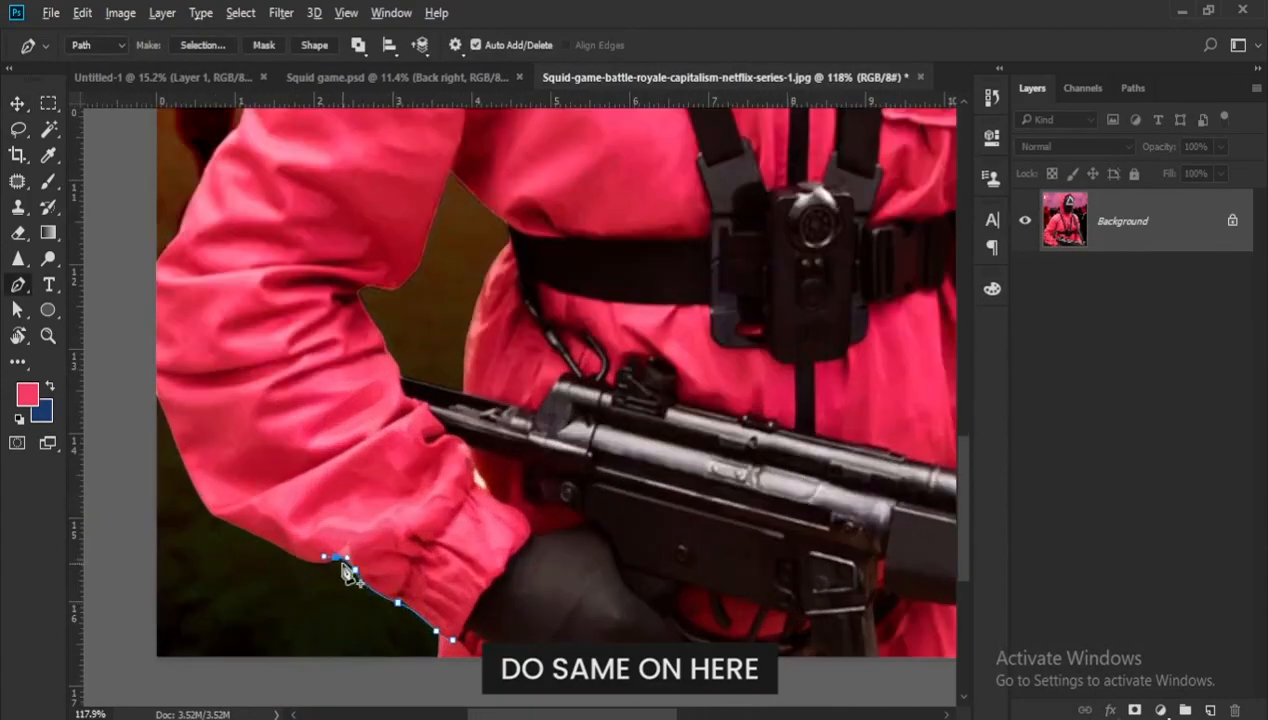
alt+click(294, 556)
drag(294, 556, 176, 497)
drag(158, 393, 139, 312)
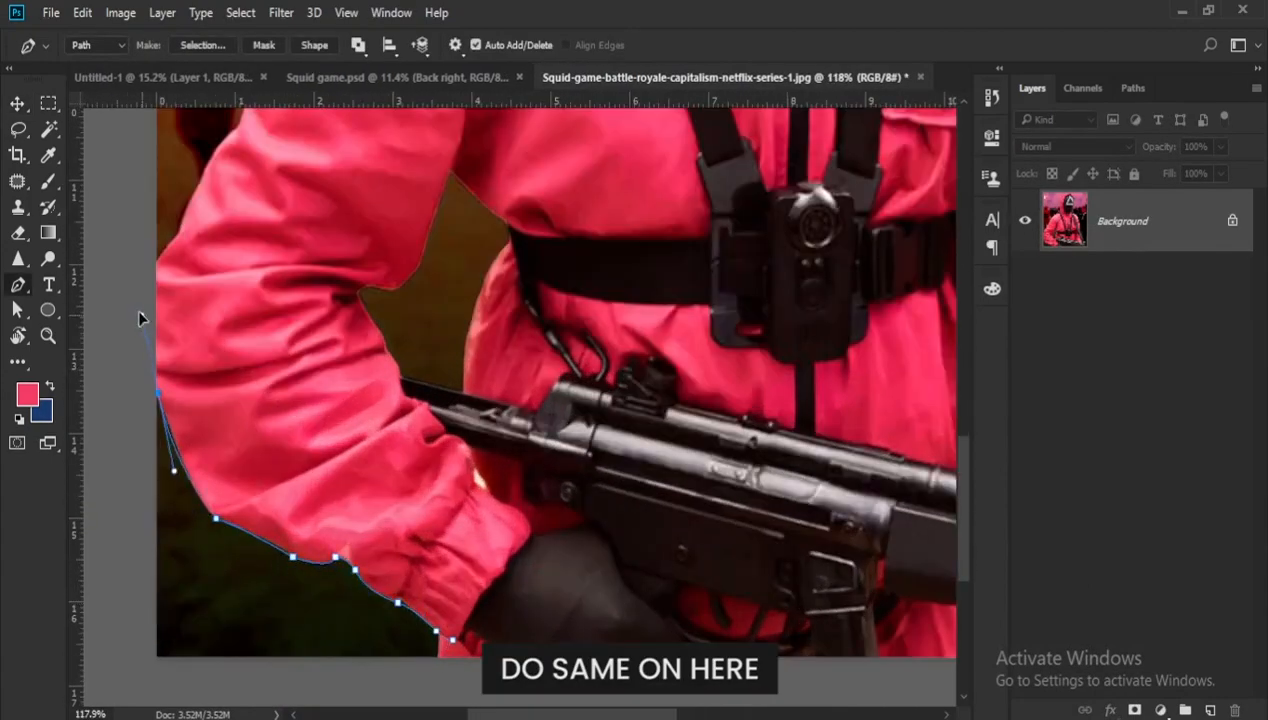
alt+click(158, 393)
click(154, 263)
scroll(228, 280, down, 5)
scroll(222, 370, up, 6)
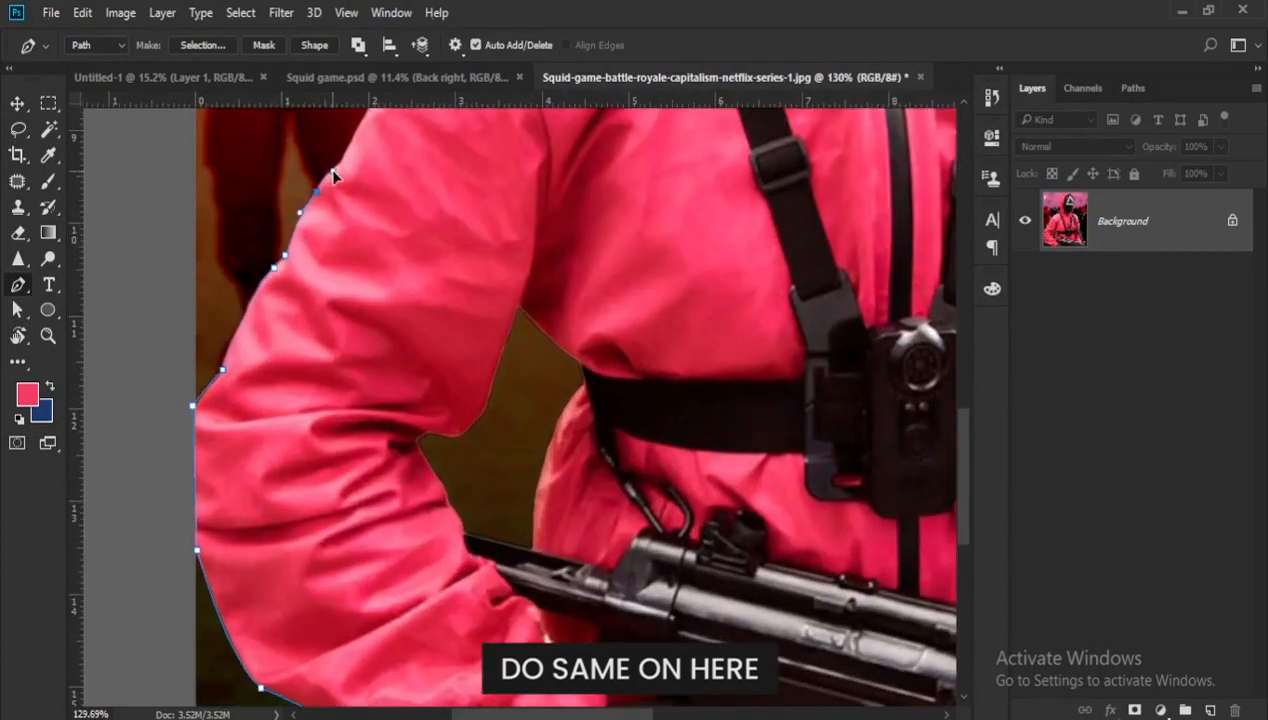
scroll(334, 176, up, 5)
alt+click(457, 331)
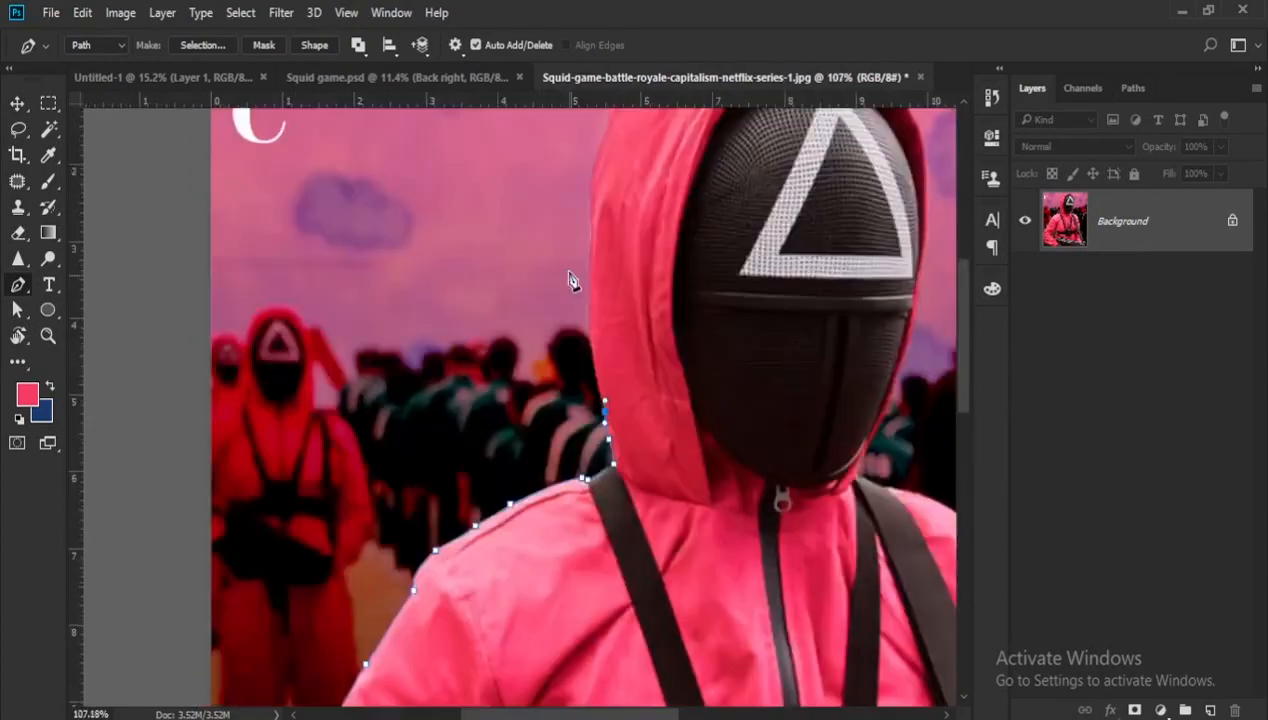
- Continue the triangle-masked guard's path up the side of the hood, around it and down to the opposite shoulder
scroll(568, 272, up, 6)
drag(639, 542, 644, 431)
alt+click(640, 543)
scroll(648, 560, down, 5)
click(646, 413)
drag(685, 336, 627, 354)
alt+click(619, 391)
scroll(630, 333, up, 5)
alt+click(625, 383)
drag(479, 401, 594, 375)
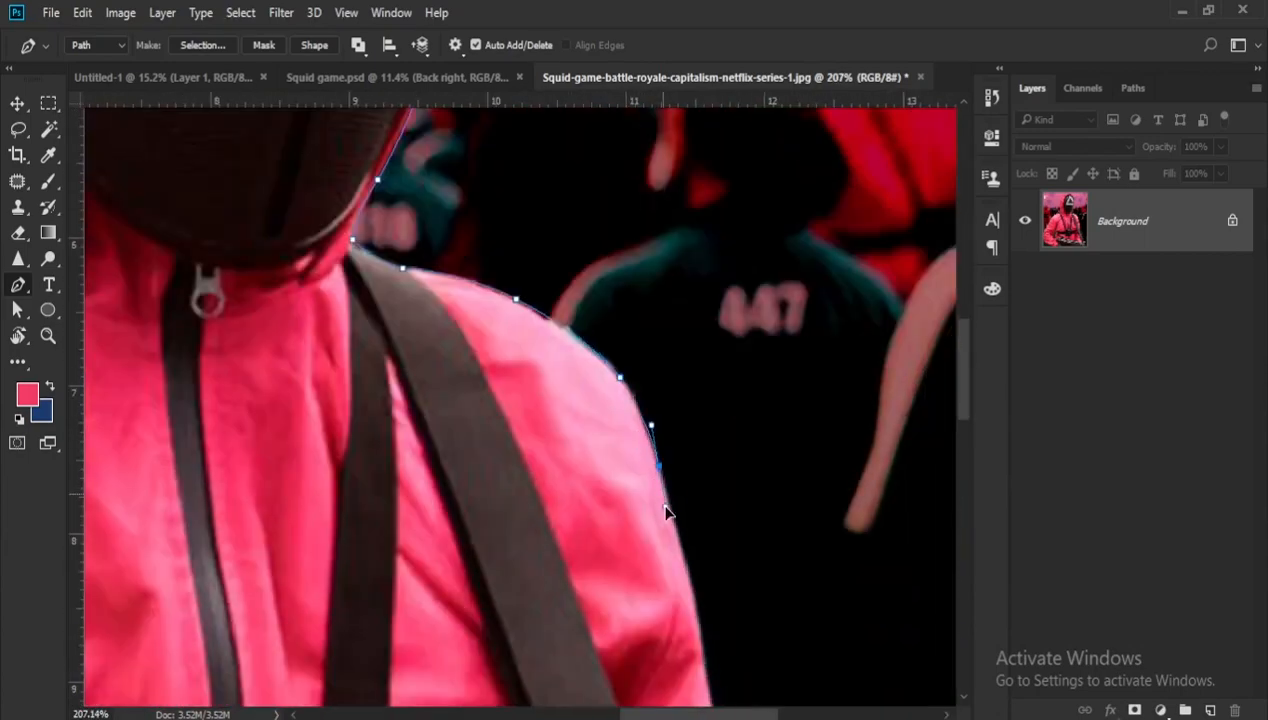
- Trace the path down the outer edge of the strap-side sleeve to where the strap meets the arm's outline
alt+click(659, 466)
drag(705, 640, 664, 516)
alt+click(649, 474)
drag(661, 540, 668, 564)
drag(664, 626, 650, 444)
drag(649, 442, 655, 507)
drag(657, 568, 657, 582)
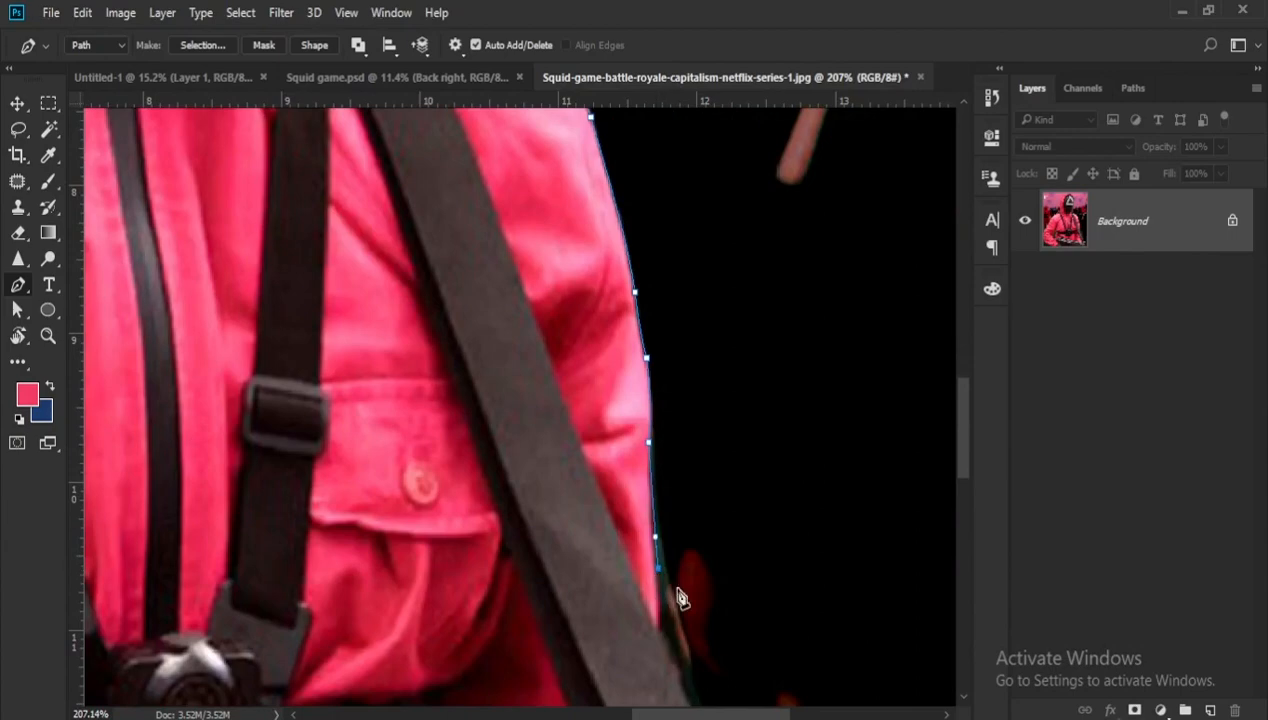
- Follow the strap, gloved hand and rifle with the path and complete the outline along the image's lower edge
scroll(678, 598, down, 3)
scroll(690, 600, up, 2)
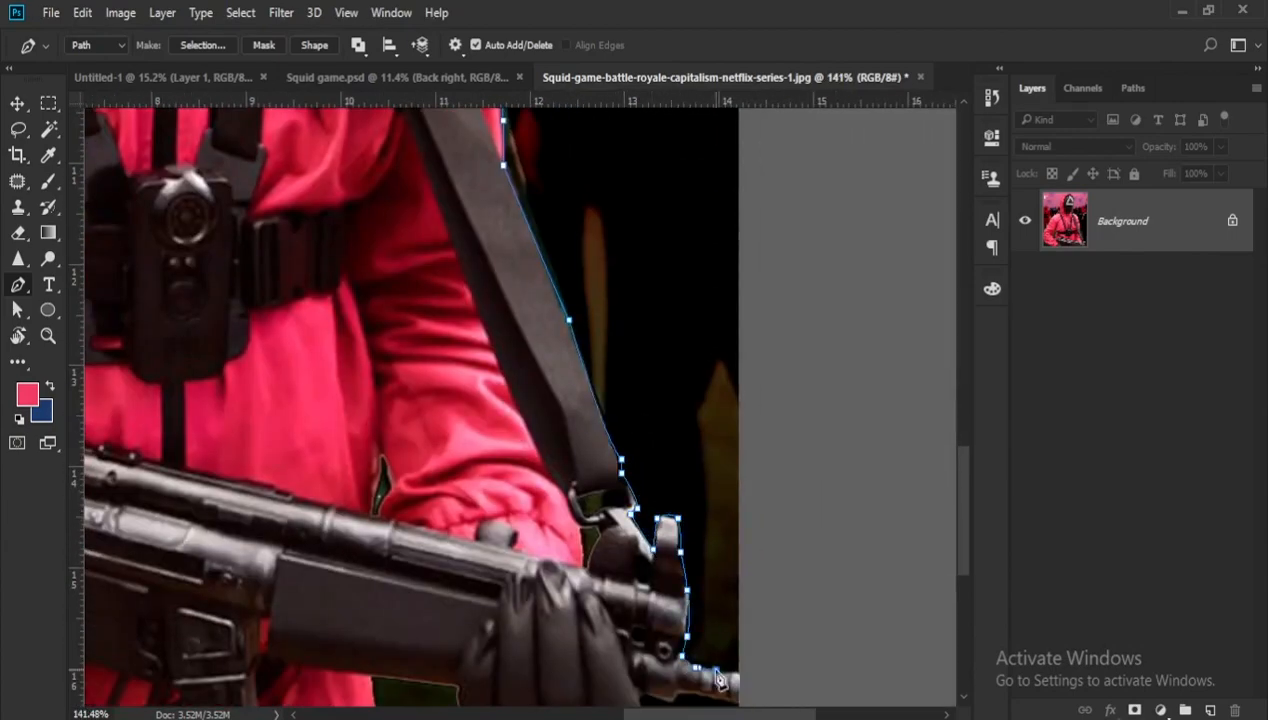
scroll(718, 682, down, 2)
click(679, 556)
click(564, 556)
click(554, 521)
click(500, 516)
scroll(640, 556, down, 6)
- Turn the path into a selection, copy the triangle-masked guard to a new layer and place it in the Untitled-1 document
key(ctrl+Return)
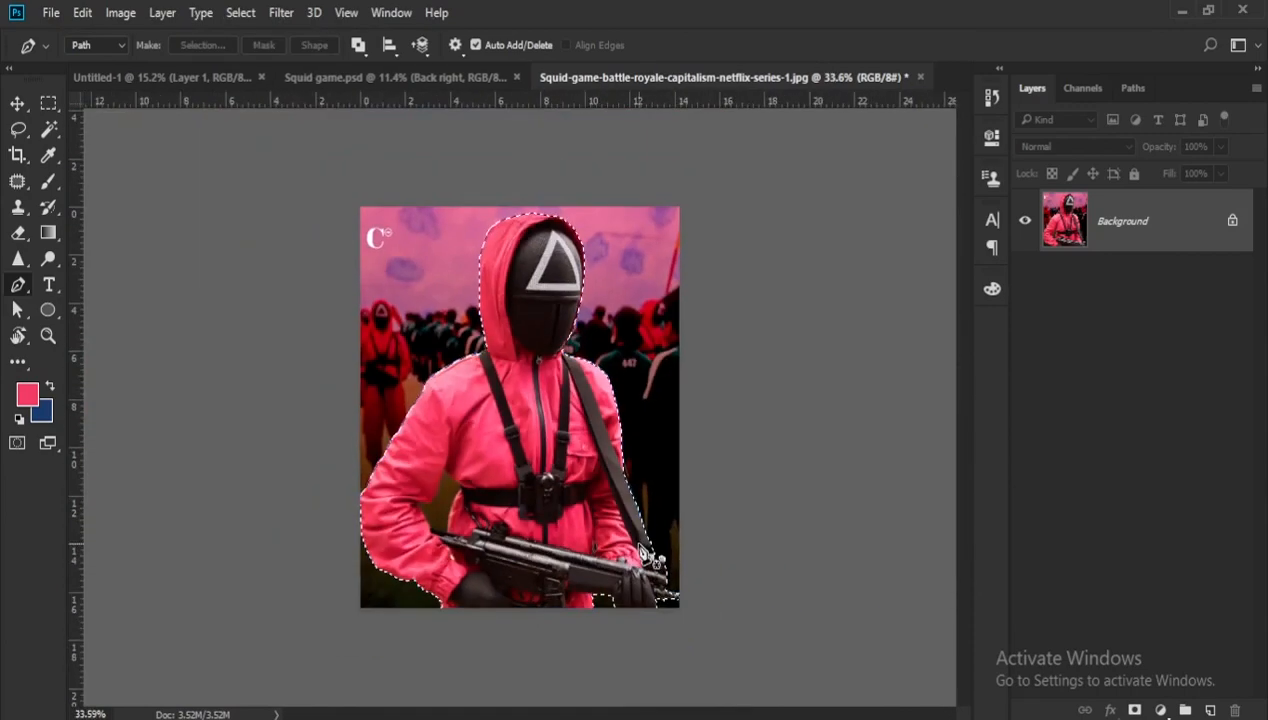
key(ctrl+j)
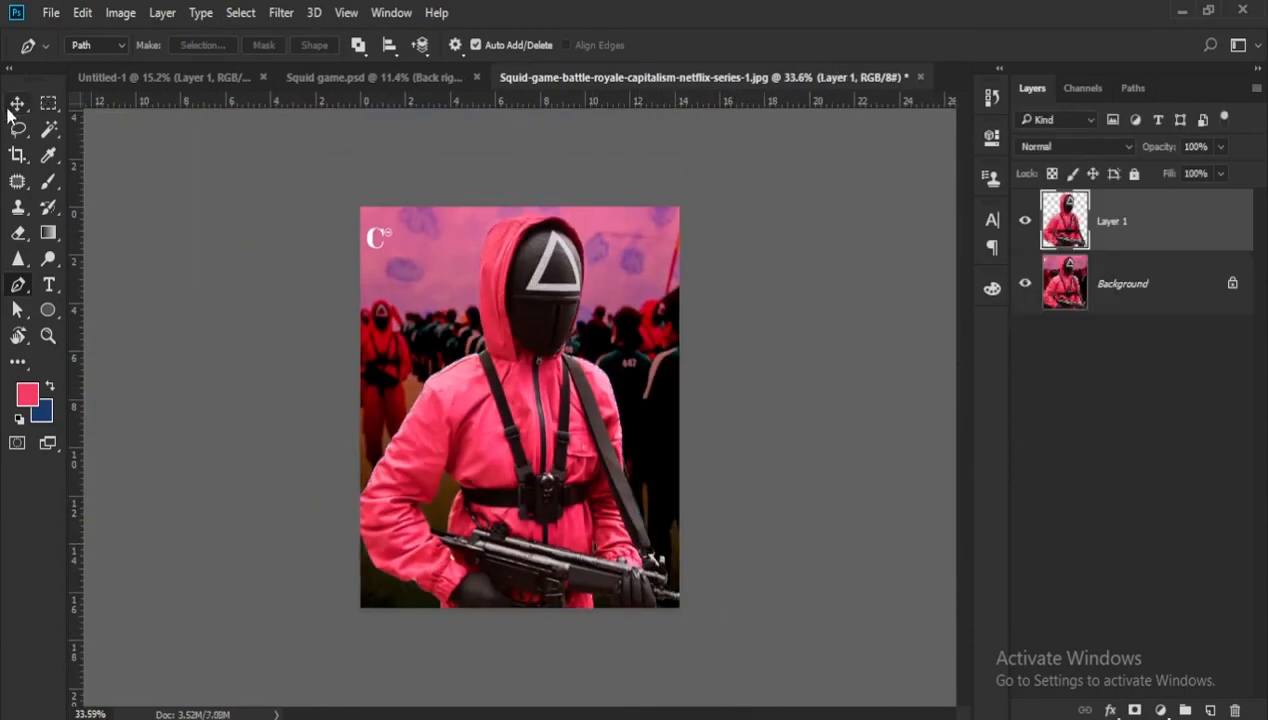
click(18, 104)
drag(600, 366, 198, 112)
drag(540, 355, 592, 423)
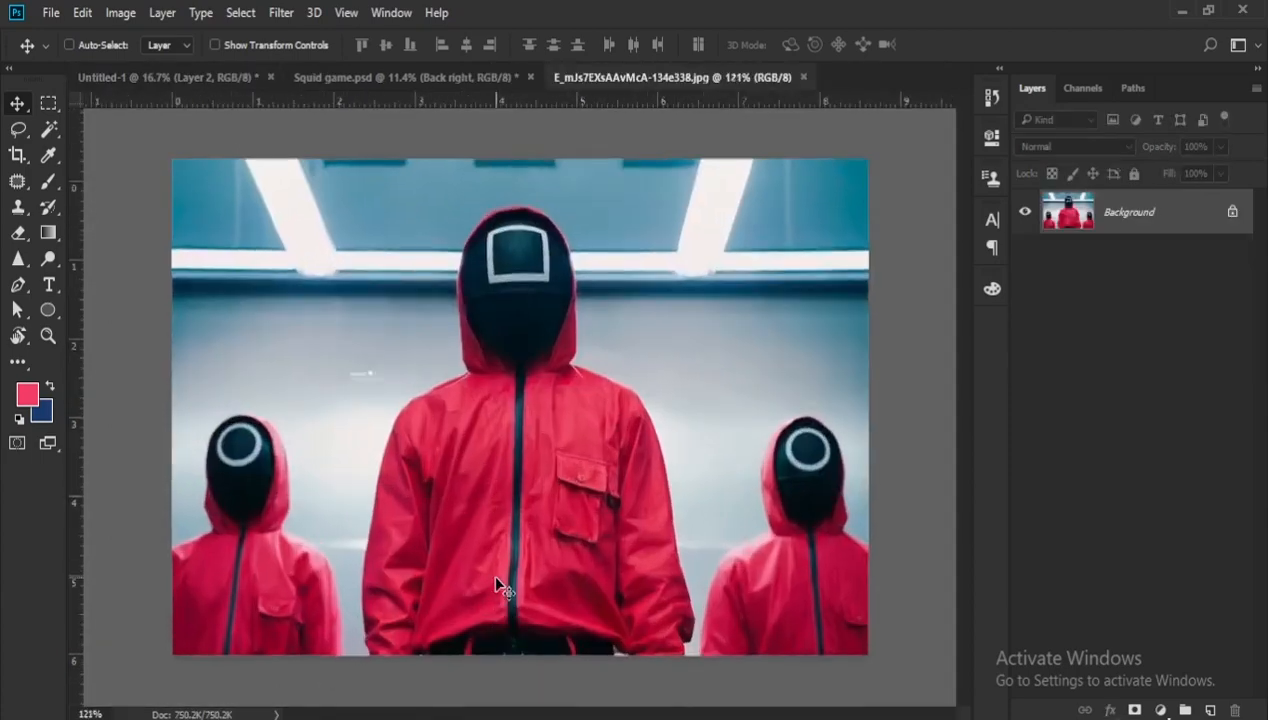
- Start a Pen path around the square-masked guard at the lower image edge, beside the sleeve's cuff
key(p)
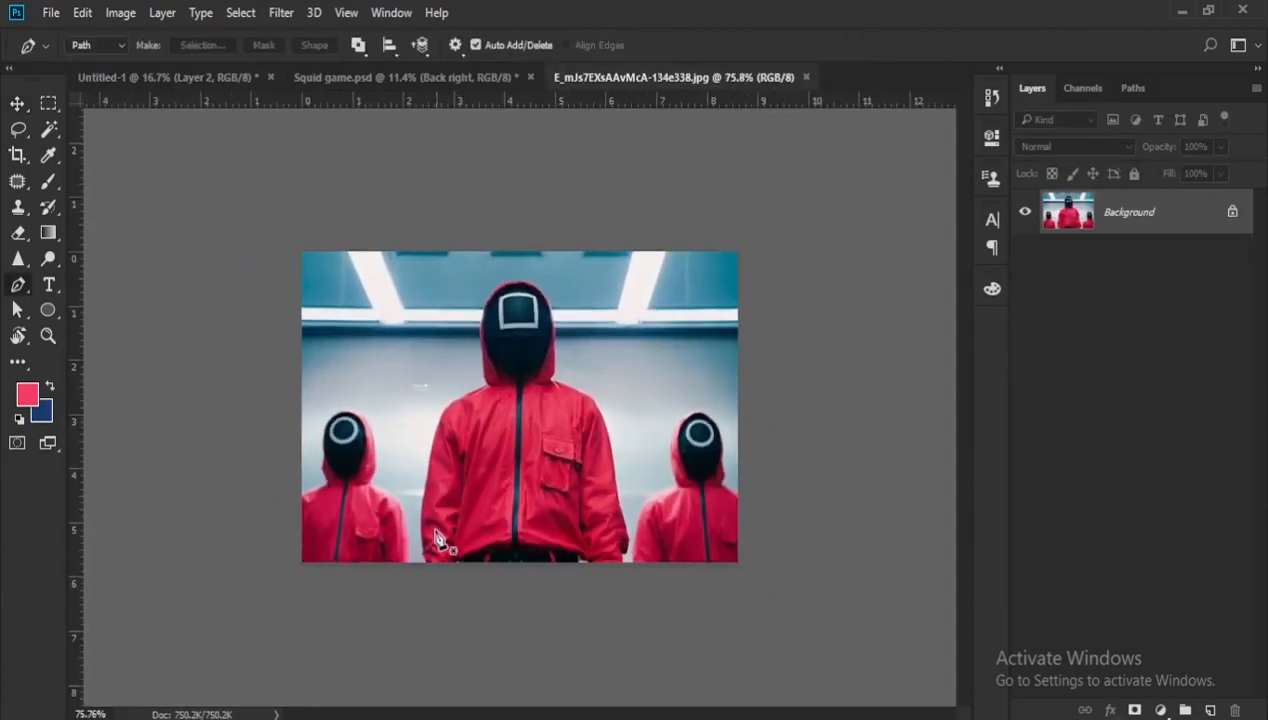
scroll(437, 540, up, 6)
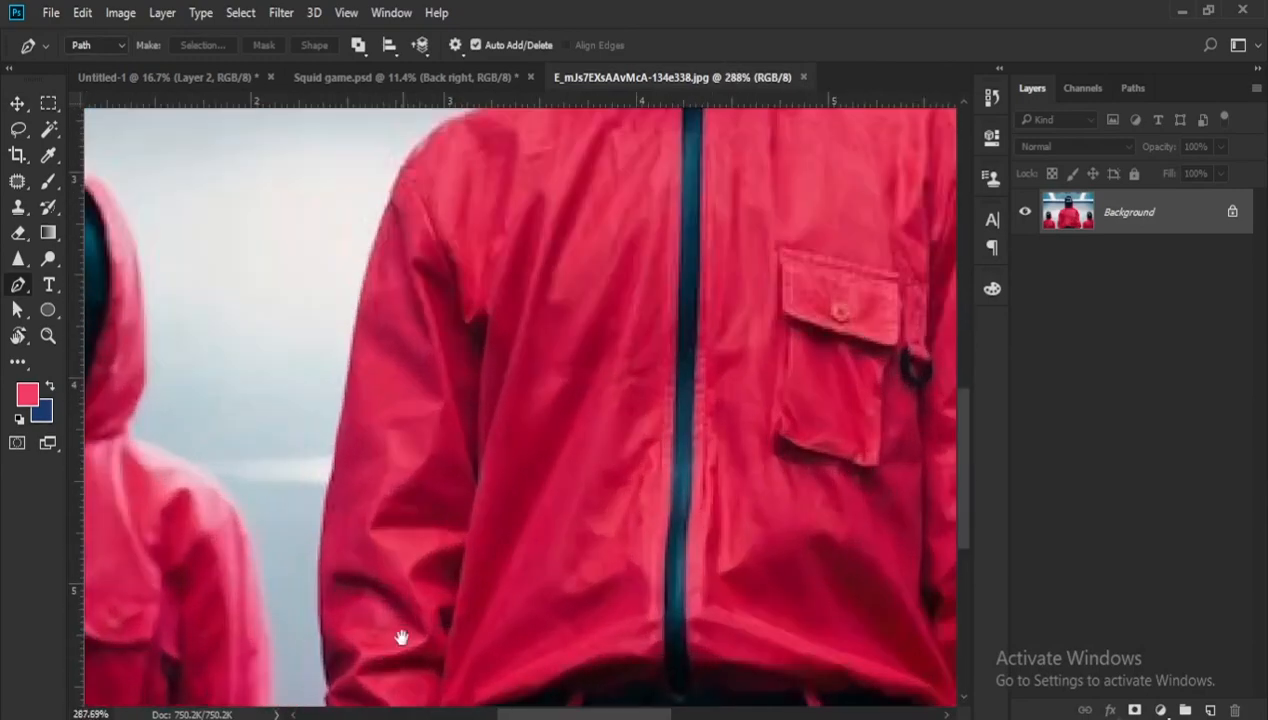
drag(405, 640, 469, 448)
scroll(403, 570, up, 2)
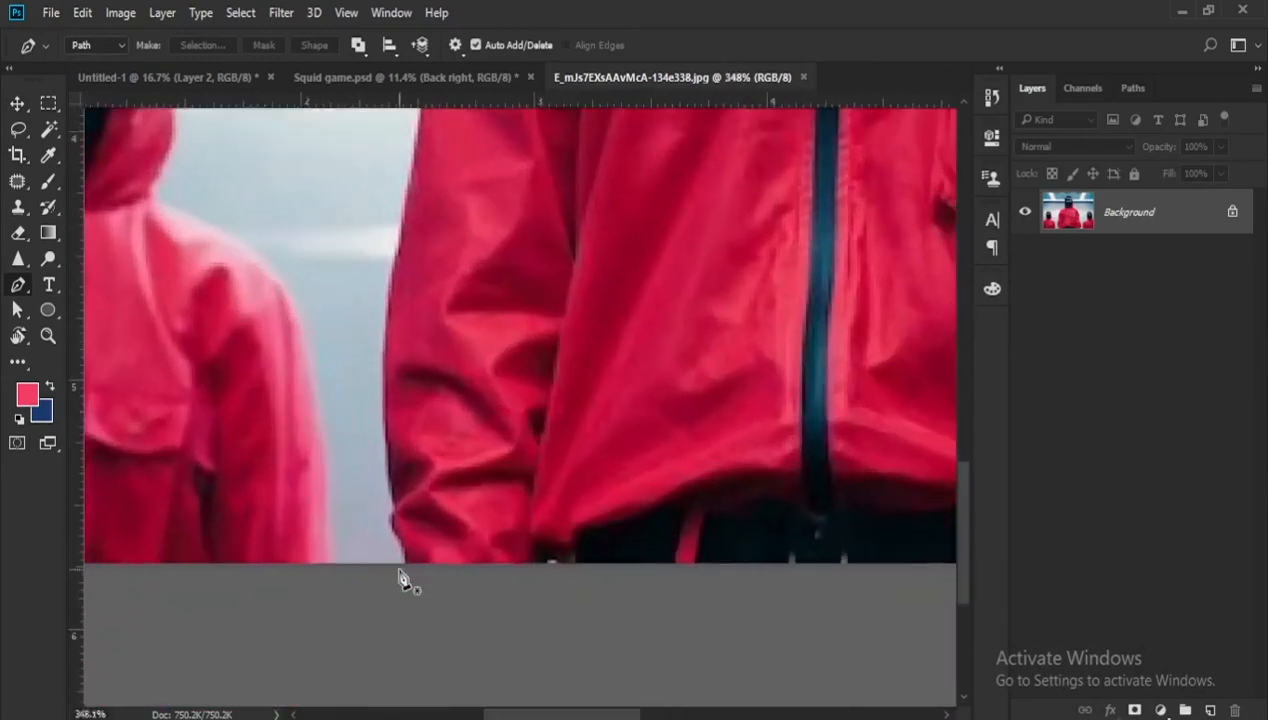
click(402, 560)
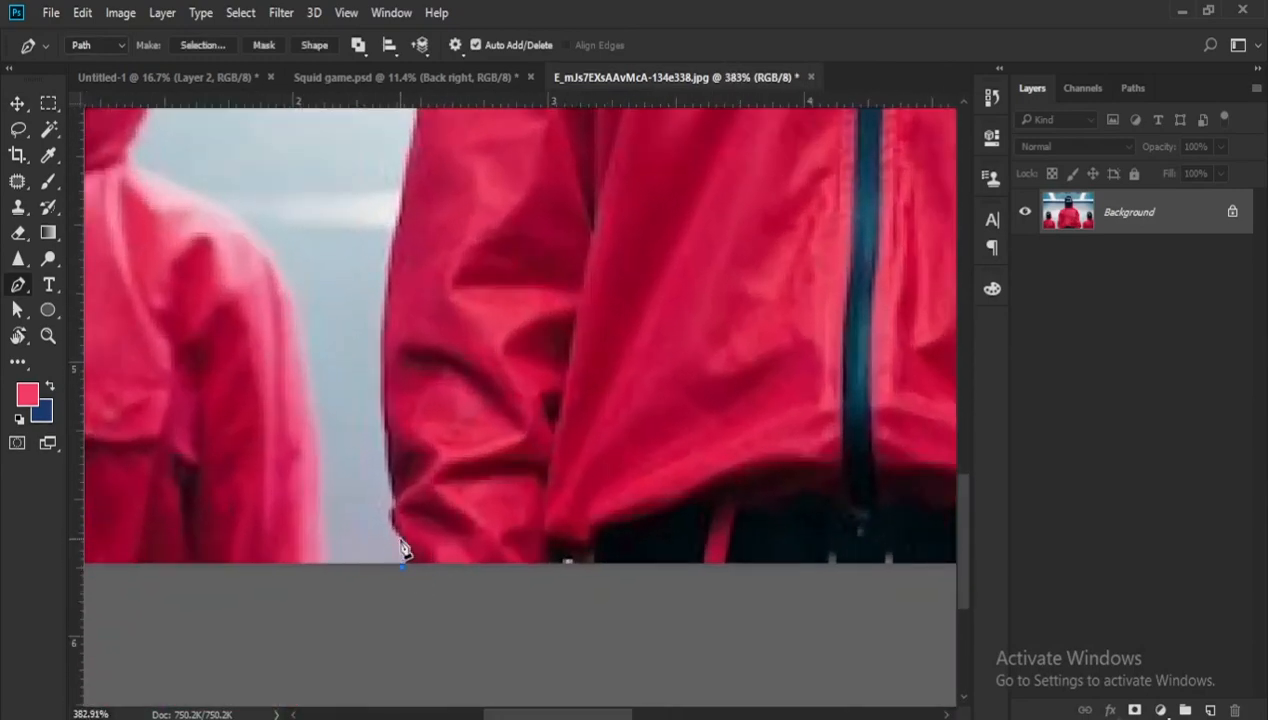
scroll(385, 521, up, 1)
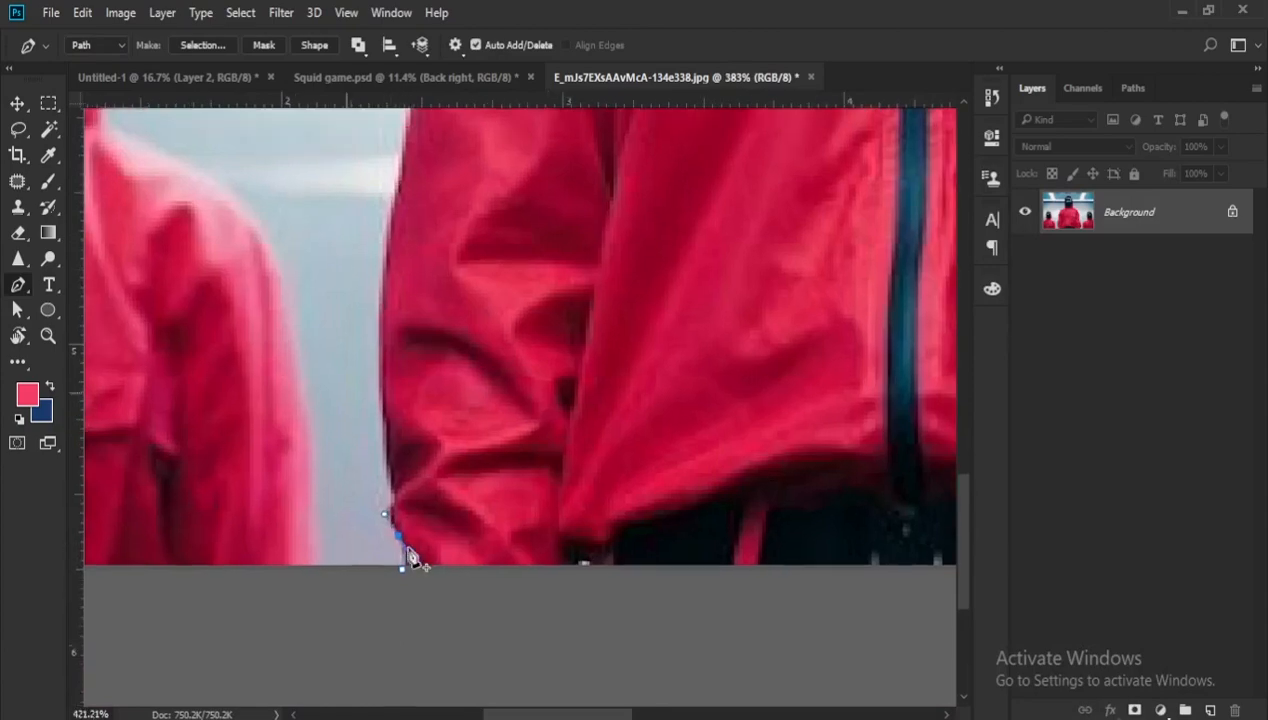
- Trace the path up the outer edge of the square-masked guard's sleeve to just below the shoulder
scroll(408, 385, down, 3)
drag(415, 380, 356, 472)
drag(380, 378, 354, 430)
drag(361, 354, 361, 467)
drag(394, 309, 405, 274)
drag(399, 313, 369, 432)
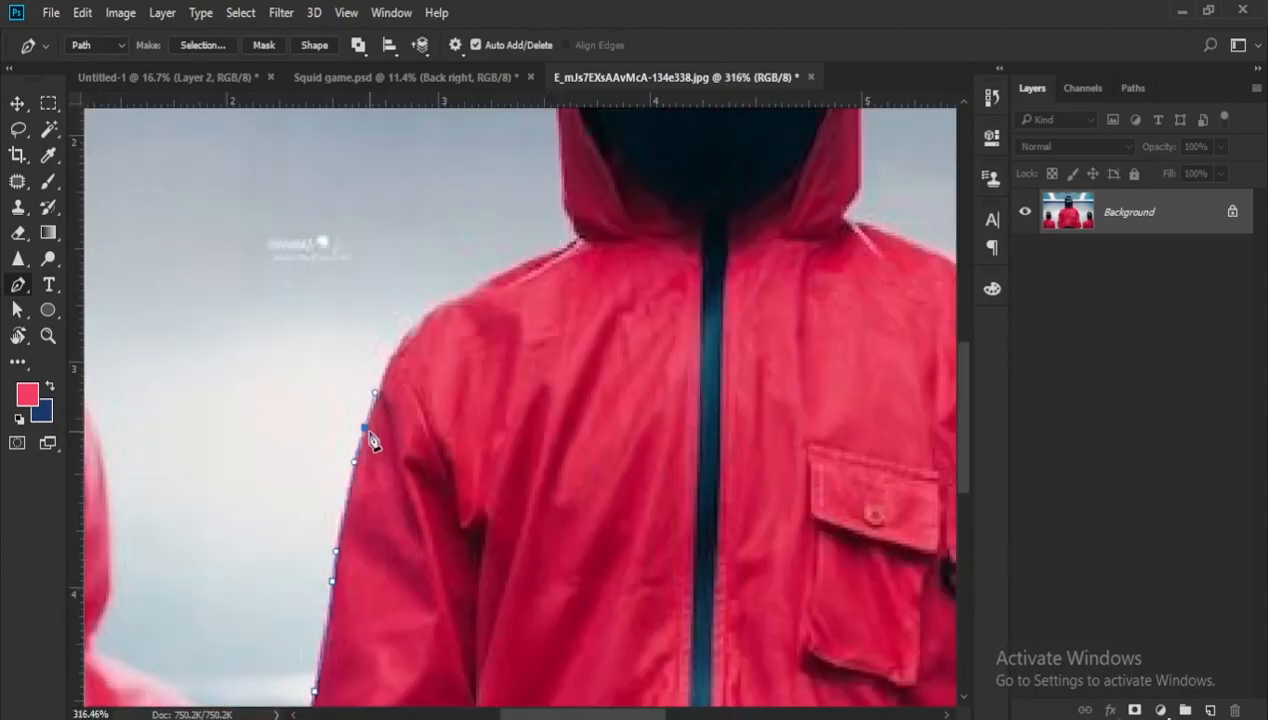
- Curve the path around the square-masked guard's shoulder and along it towards the hood
alt+click(398, 349)
scroll(421, 318, up, 2)
drag(442, 303, 478, 294)
alt+click(441, 305)
scroll(470, 282, up, 2)
drag(482, 294, 513, 279)
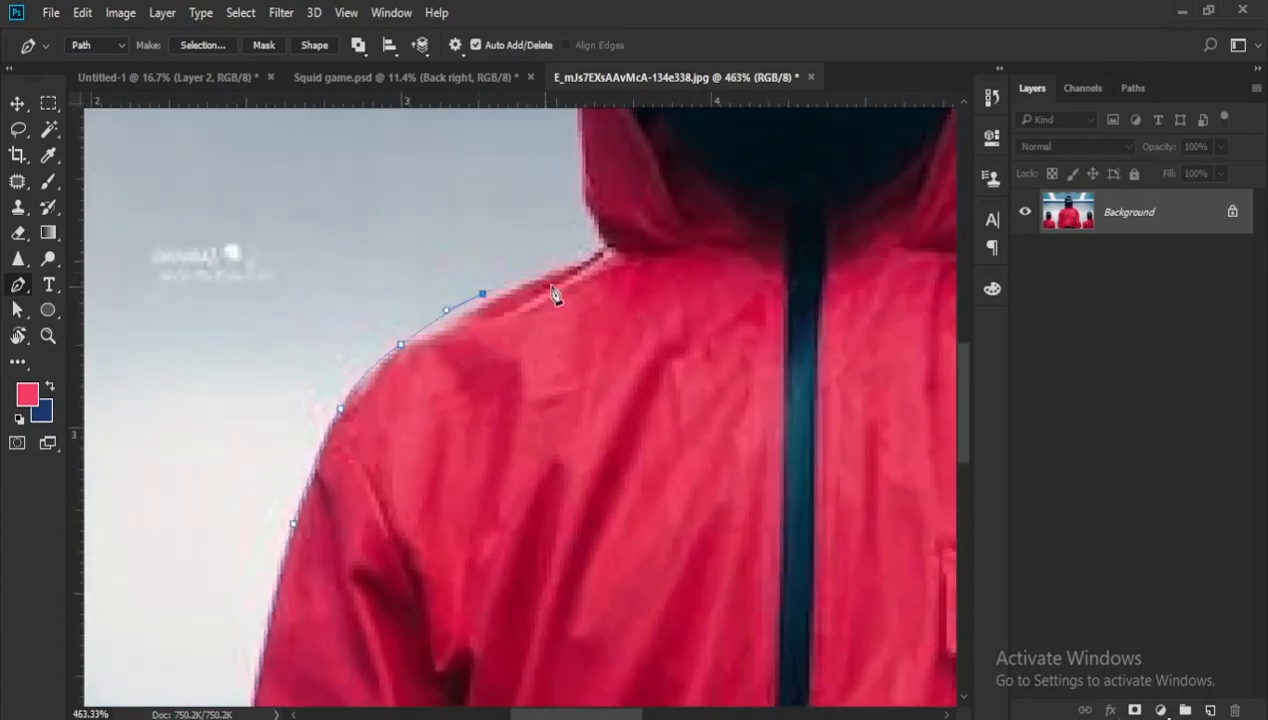
- Extend the path from the shoulder past the base of the hood and up its side
drag(559, 205, 602, 300)
drag(628, 302, 604, 446)
drag(622, 370, 613, 530)
drag(608, 430, 607, 335)
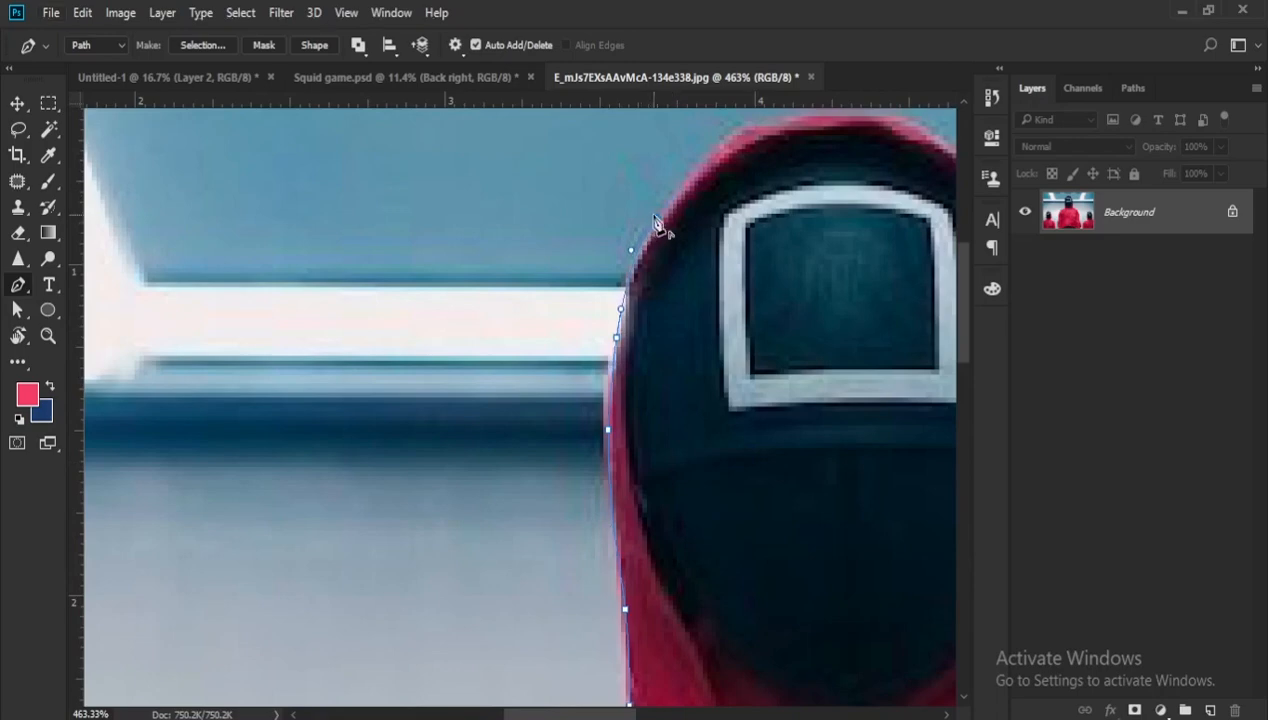
- Curve the path over the top of the square-masked guard's hood and onto its opposite side
drag(657, 219, 514, 337)
drag(594, 253, 606, 244)
drag(778, 240, 832, 245)
alt+click(740, 231)
drag(860, 354, 694, 274)
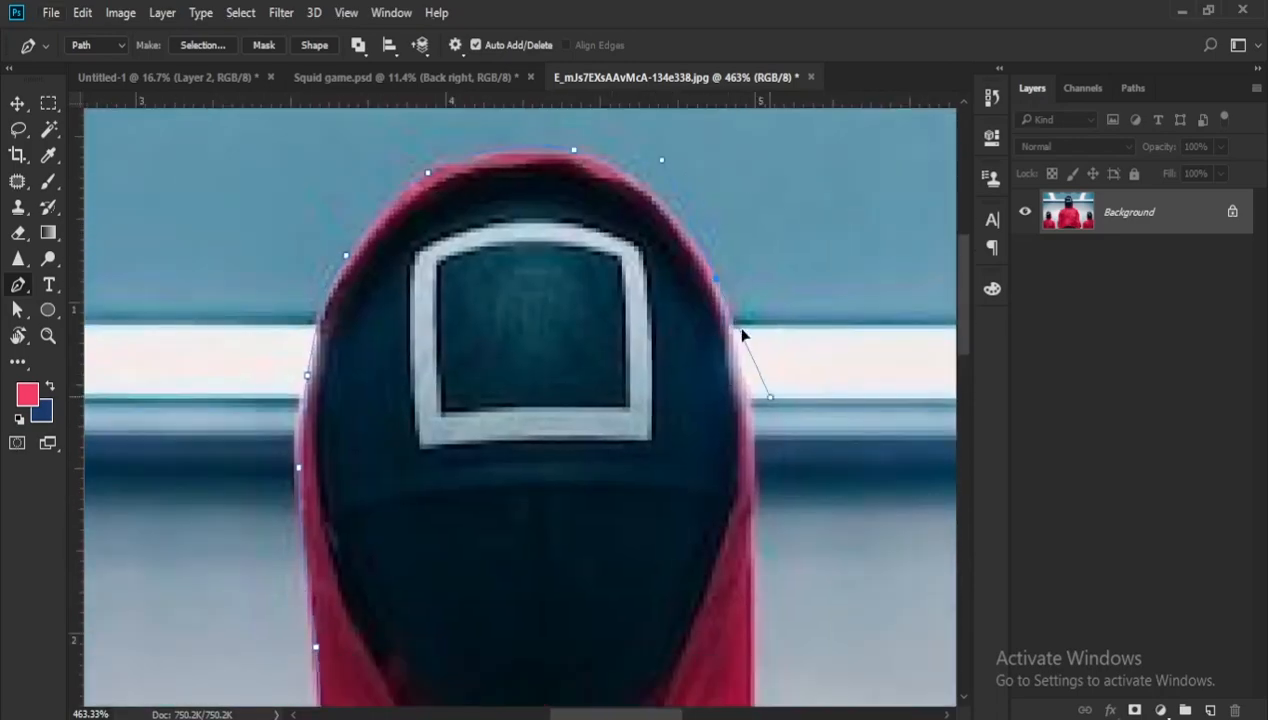
- Trace the path down the far side of the square-masked guard's hood to where the shoulder begins
scroll(750, 400, down, 5)
drag(762, 447, 822, 512)
alt+click(737, 485)
alt+click(783, 502)
scroll(783, 502, down, 1)
drag(891, 562, 703, 460)
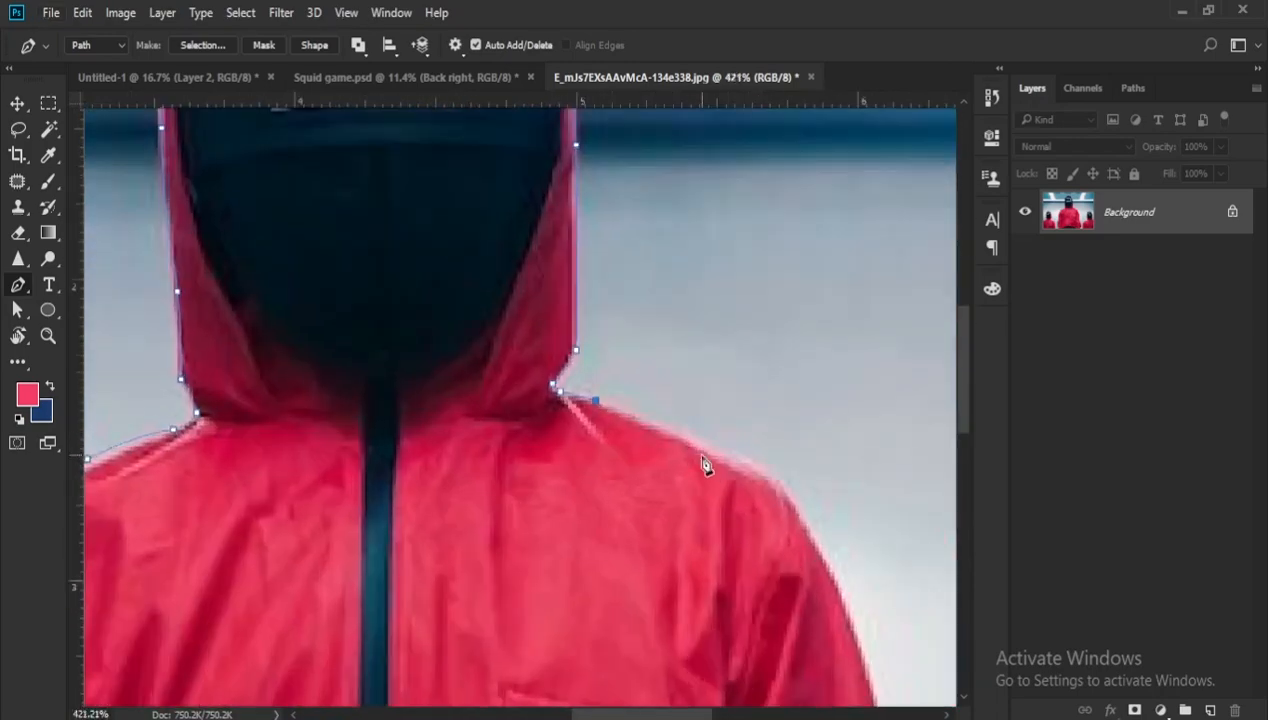
- Continue the path over the square-masked guard's second shoulder and down the outer edge of that sleeve
alt+click(783, 495)
scroll(783, 502, down, 2)
drag(839, 634, 712, 398)
drag(714, 400, 748, 483)
scroll(748, 485, down, 3)
drag(772, 419, 775, 470)
- Finish the path around the lower sleeve and cuff to the photo's bottom edge
scroll(777, 475, up, 2)
drag(710, 411, 721, 430)
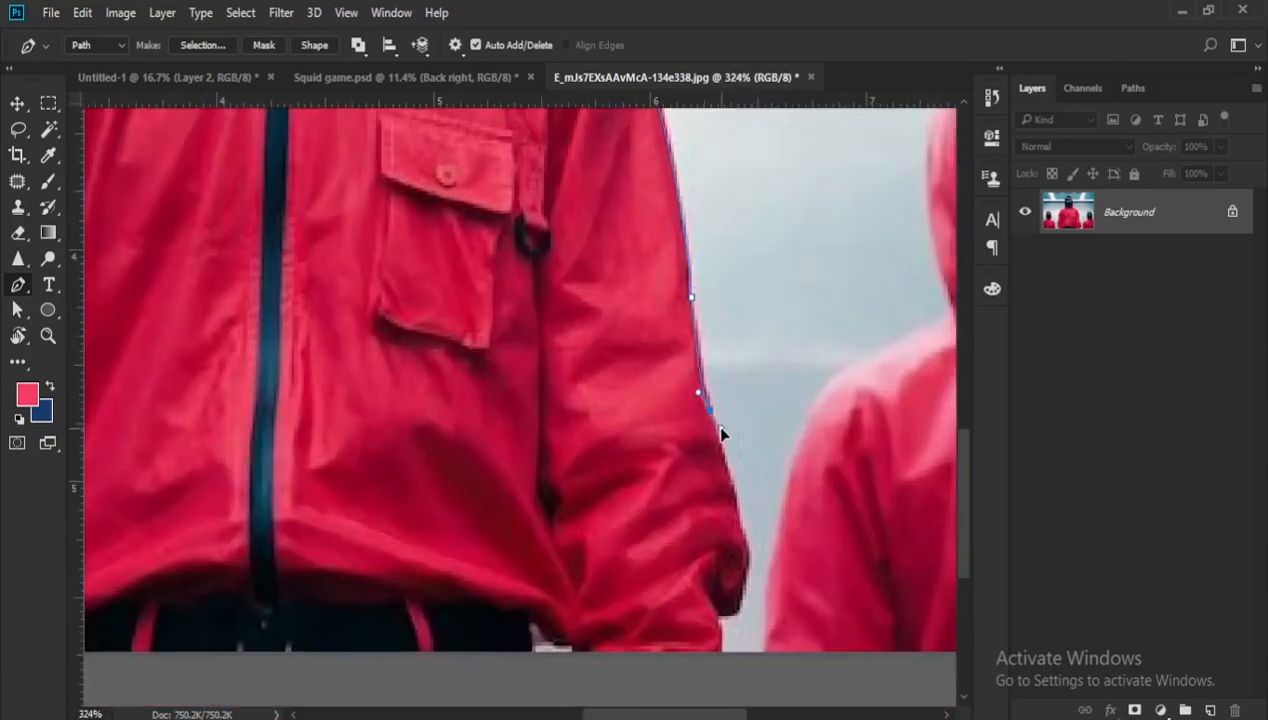
scroll(746, 533, up, 2)
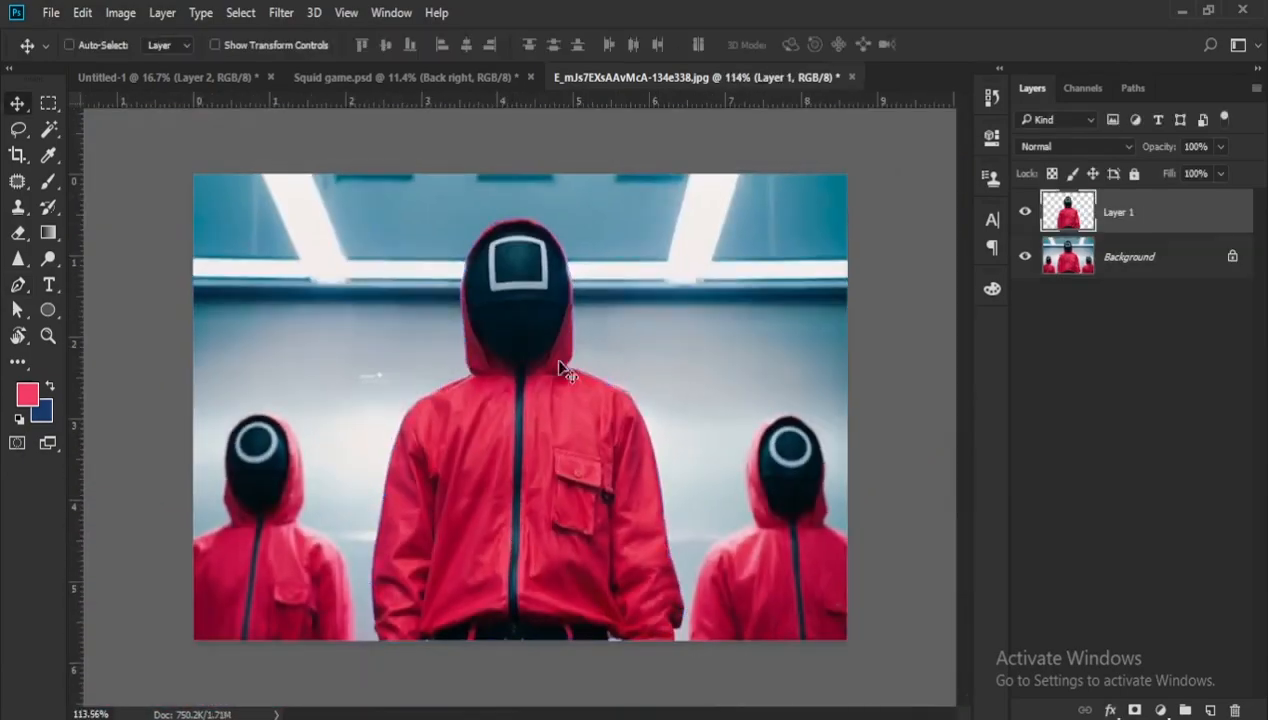
drag(600, 380, 564, 380)
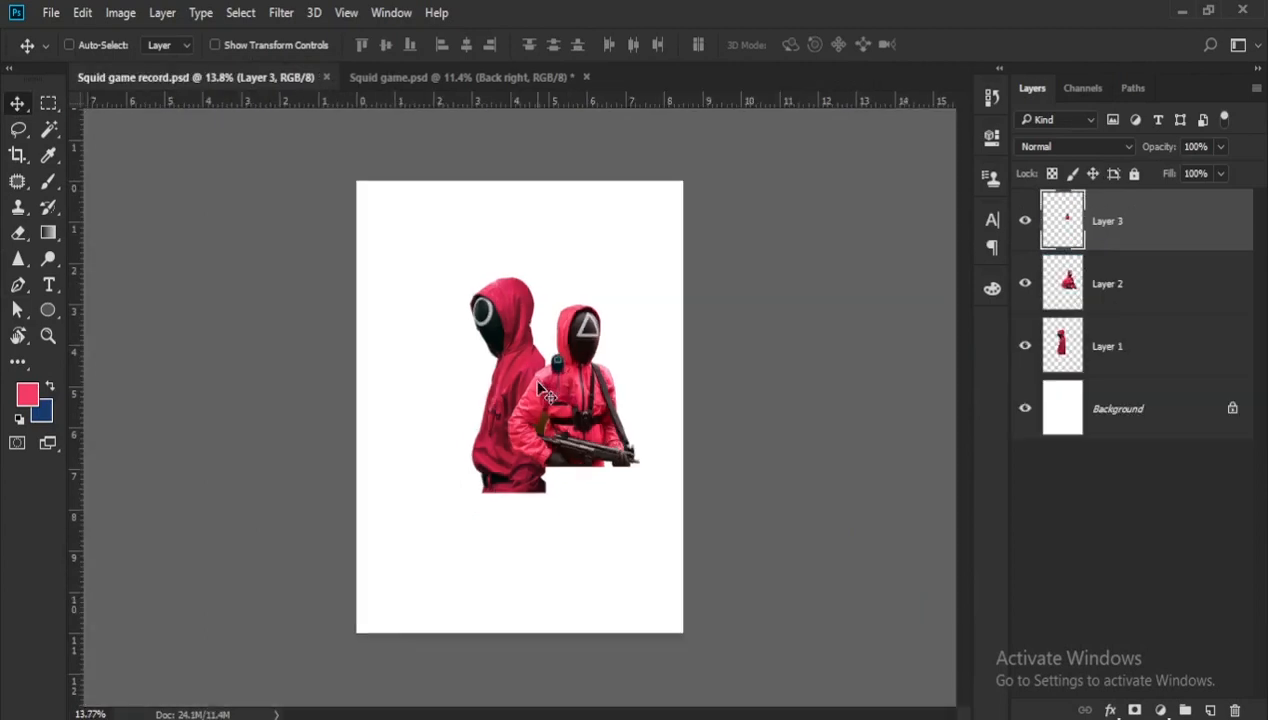
scroll(548, 395, up, 1)
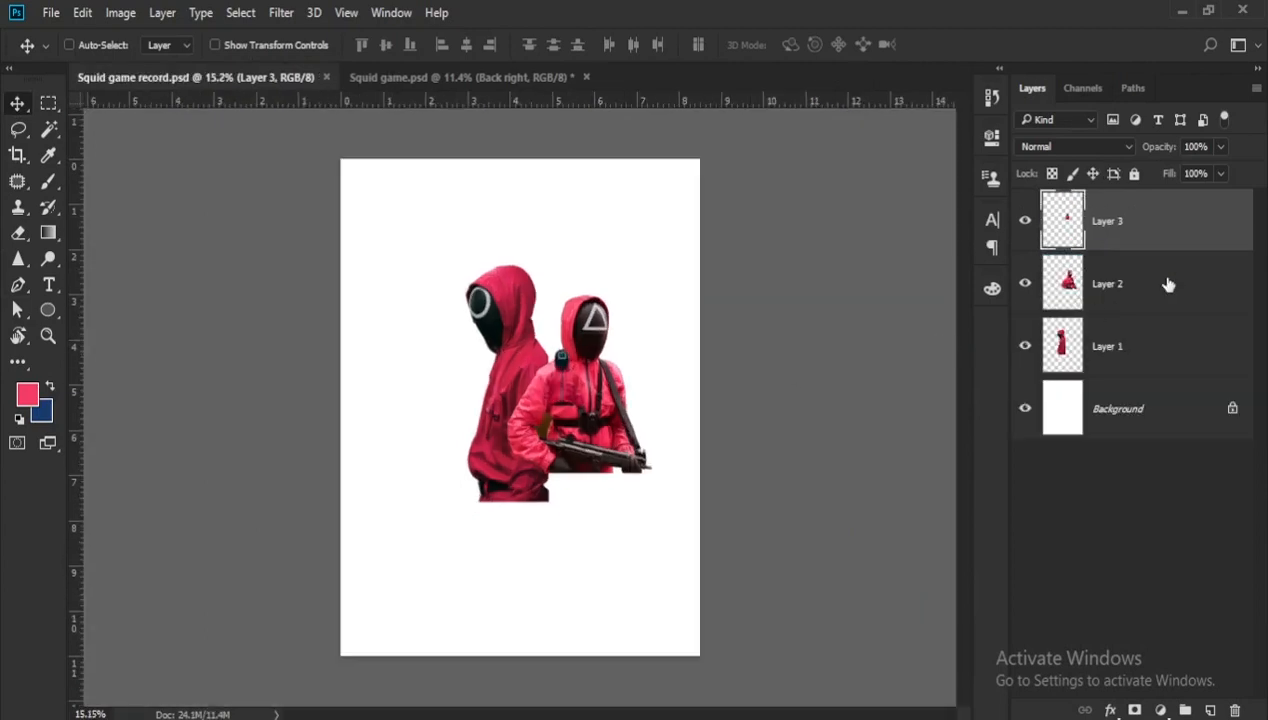
- Convert the three guard layers, Layer 3, Layer 2 and Layer 1, to smart objects
right_click(1206, 238)
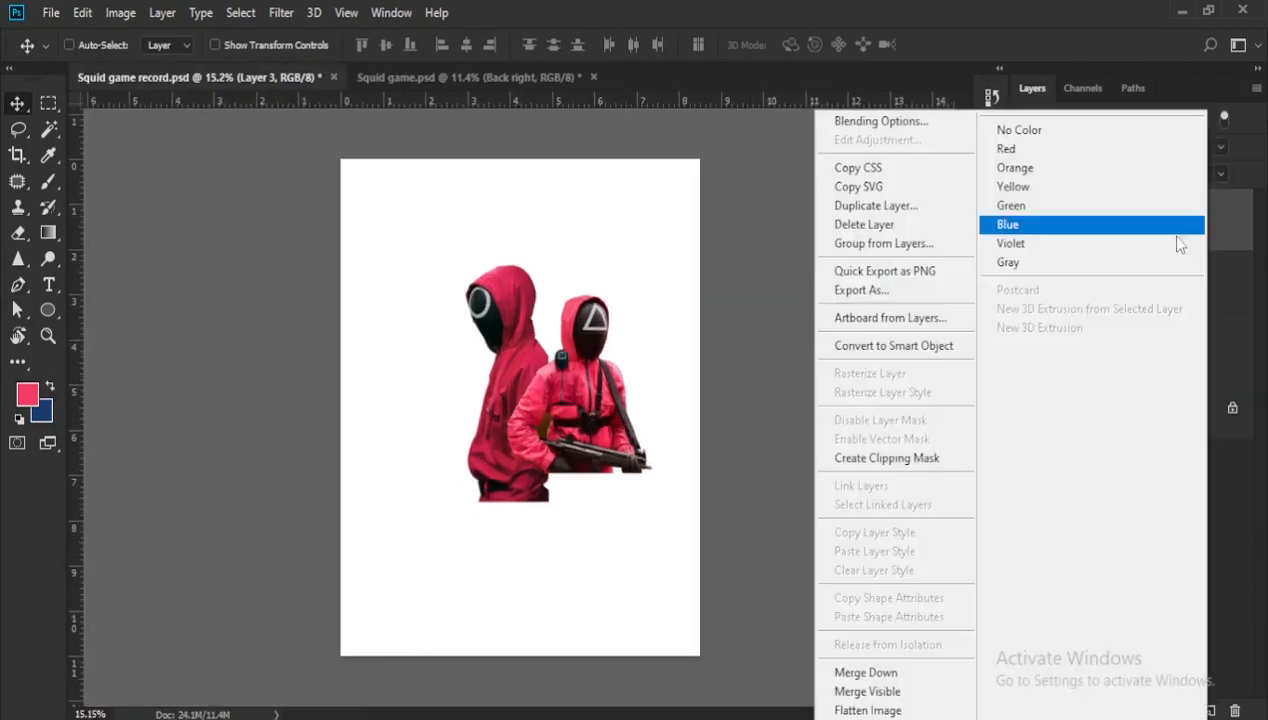
click(883, 345)
click(1177, 291)
right_click(1177, 291)
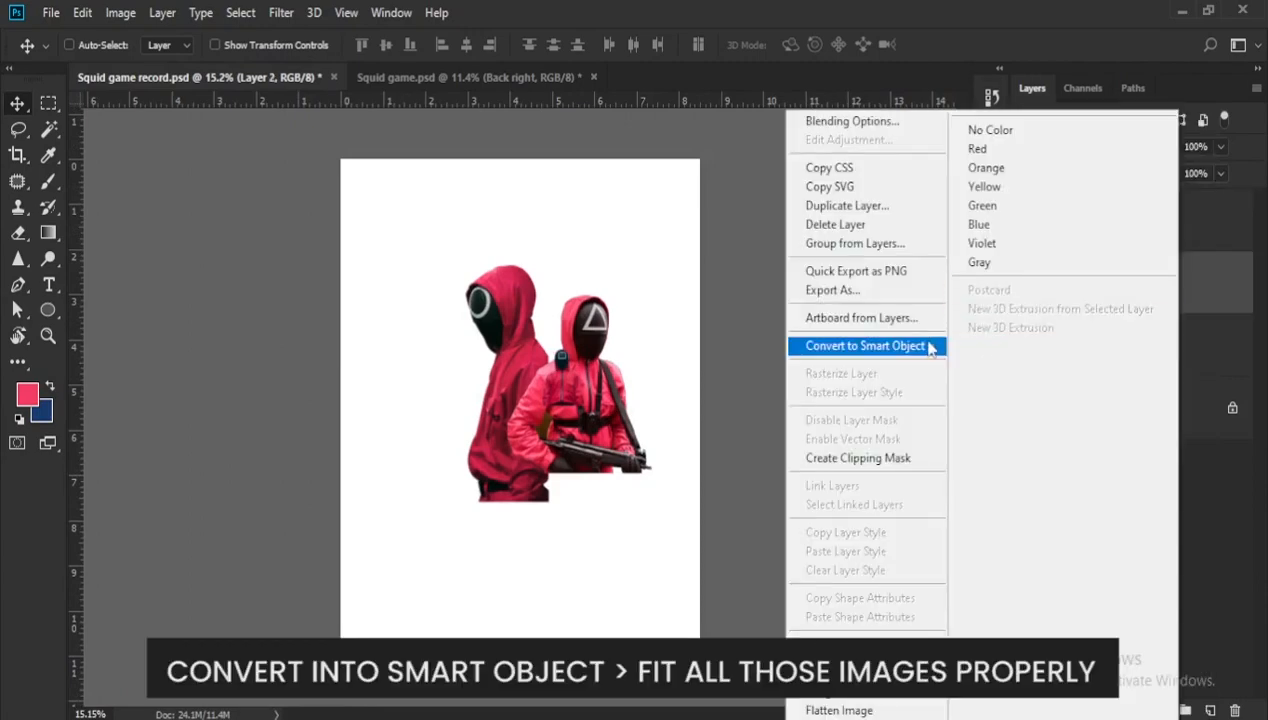
click(865, 345)
click(1169, 362)
right_click(1169, 362)
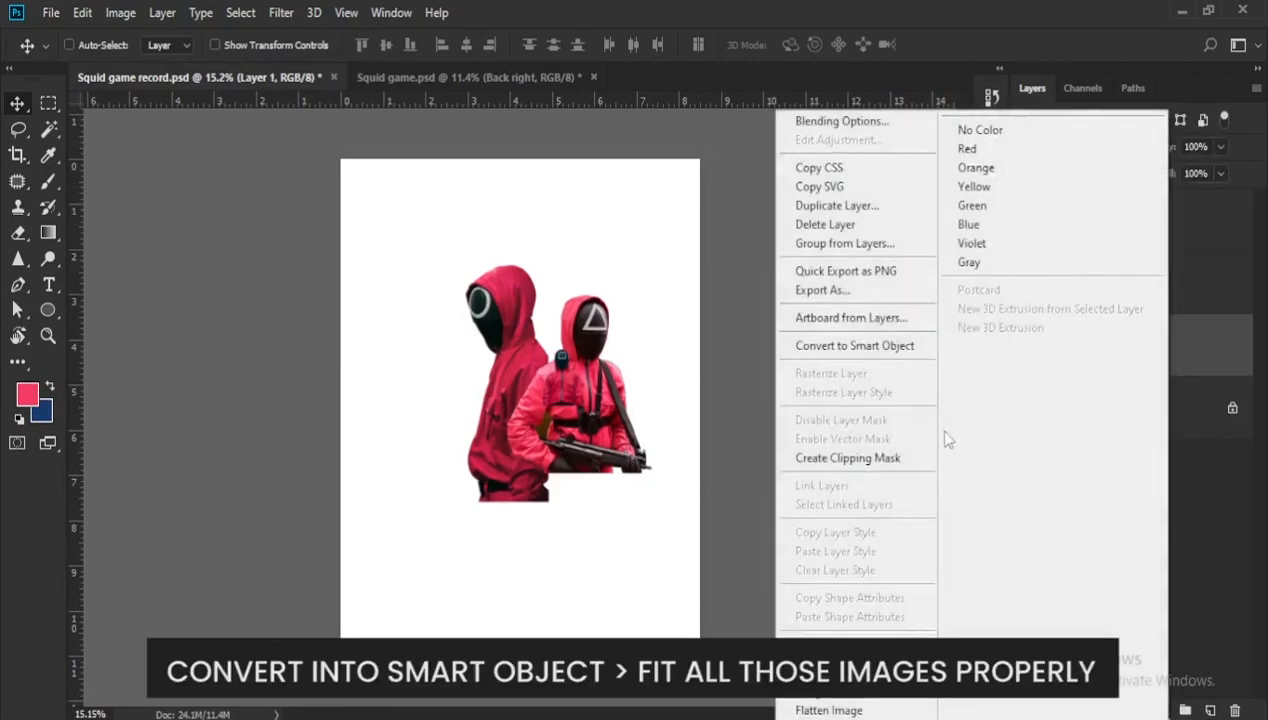
click(870, 345)
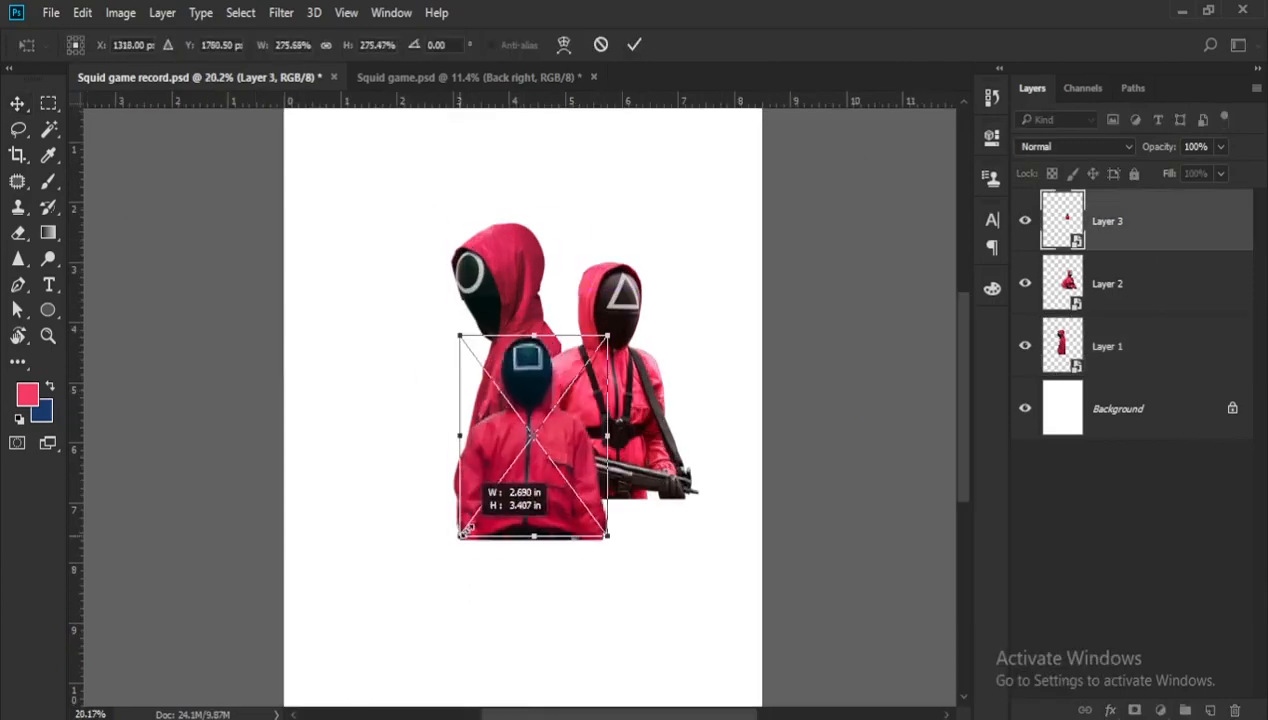
- Enlarge the square-masked guard on Layer 3 and place it in the middle, in front of the other two guards
drag(465, 532, 436, 567)
drag(607, 335, 636, 292)
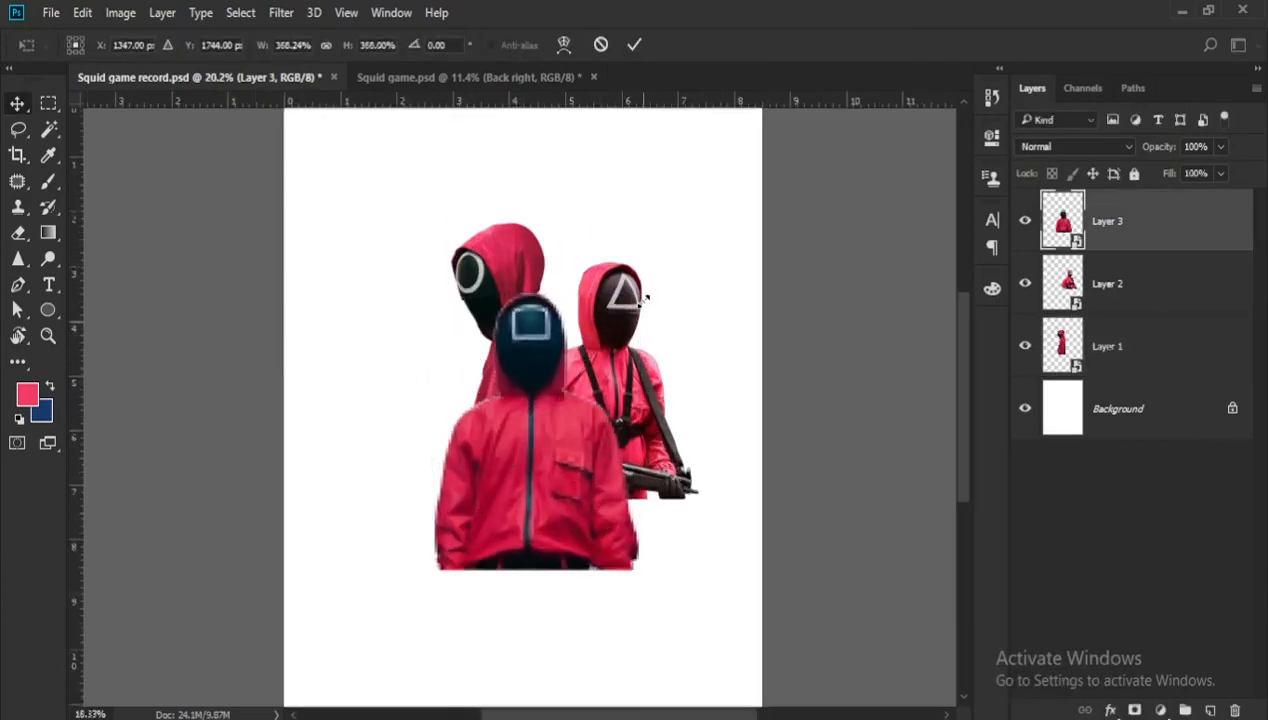
scroll(540, 400, down, 2)
drag(535, 430, 535, 388)
drag(447, 492, 437, 502)
key(Return)
scroll(563, 470, up, 1)
- Move the circle-masked guard out beside the central guard and scale it down to stand lower than it
click(1130, 284)
click(1130, 346)
drag(524, 368, 453, 360)
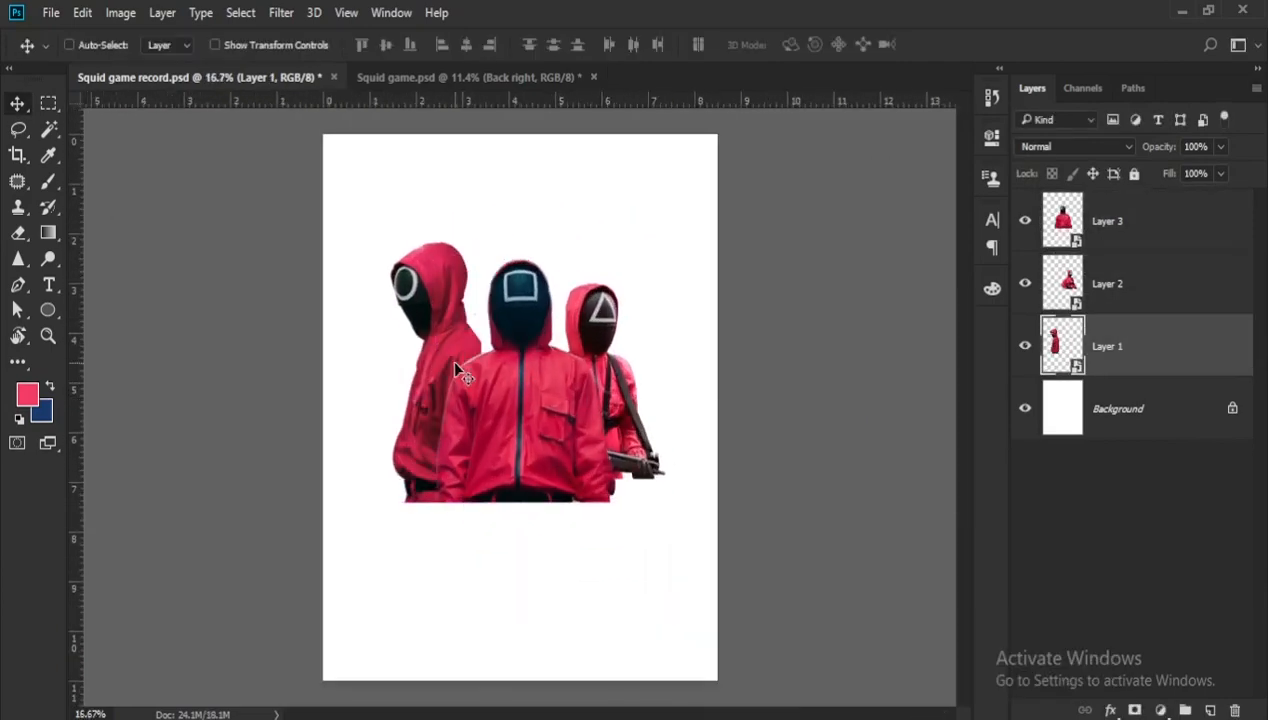
key(ctrl+t)
drag(390, 248, 405, 282)
key(Return)
scroll(400, 373, up, 1)
- Scale the triangle-masked guard on Layer 2 up to about 108%, with its base level with the other guards
click(1130, 221)
key(ctrl+t)
drag(691, 300, 699, 289)
scroll(690, 298, down, 1)
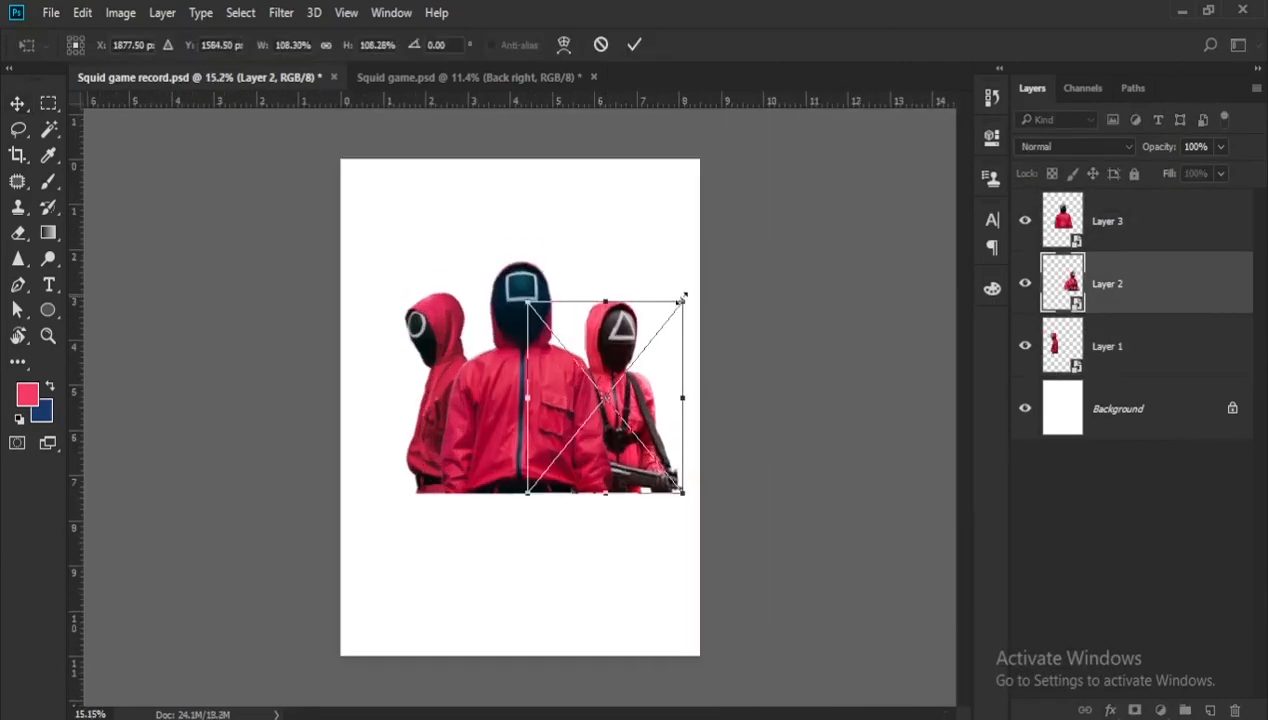
key(Return)
- Shift the guards into a centred group, with the triangle-masked guard closer to the square-masked one
click(1110, 222)
shift+click(1110, 348)
scroll(535, 402, down, 3)
drag(563, 402, 543, 401)
drag(542, 399, 526, 388)
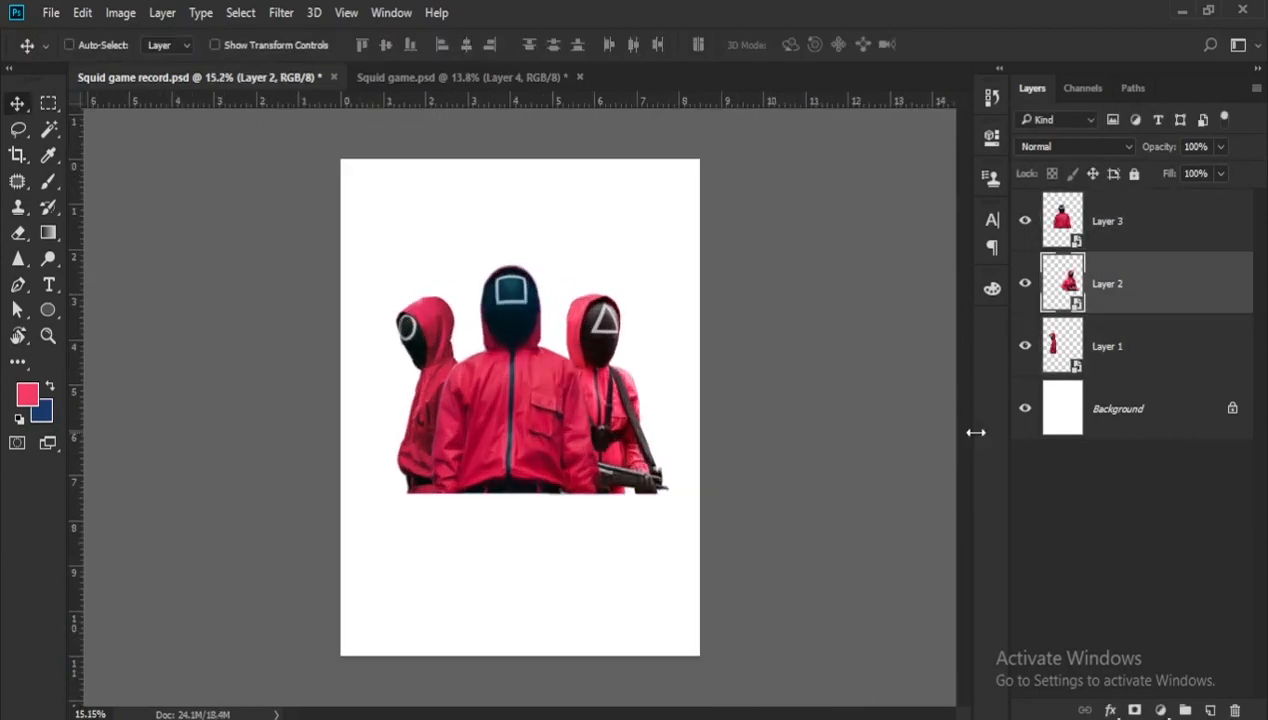
- On a new layer below Layer 3, paint a soft black shadow between the square-masked and circle-masked guards at 57% opacity
click(1211, 709)
scroll(476, 440, up, 5)
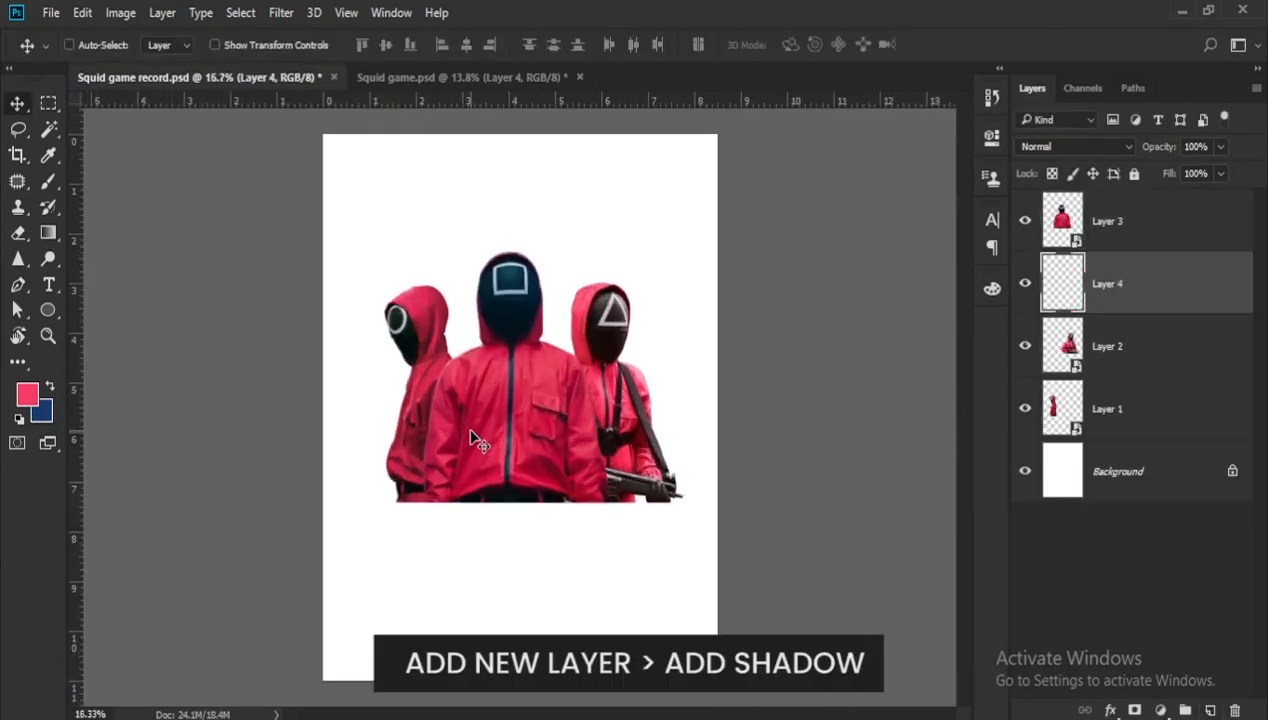
key(d)
key(b)
scroll(439, 445, up, 1)
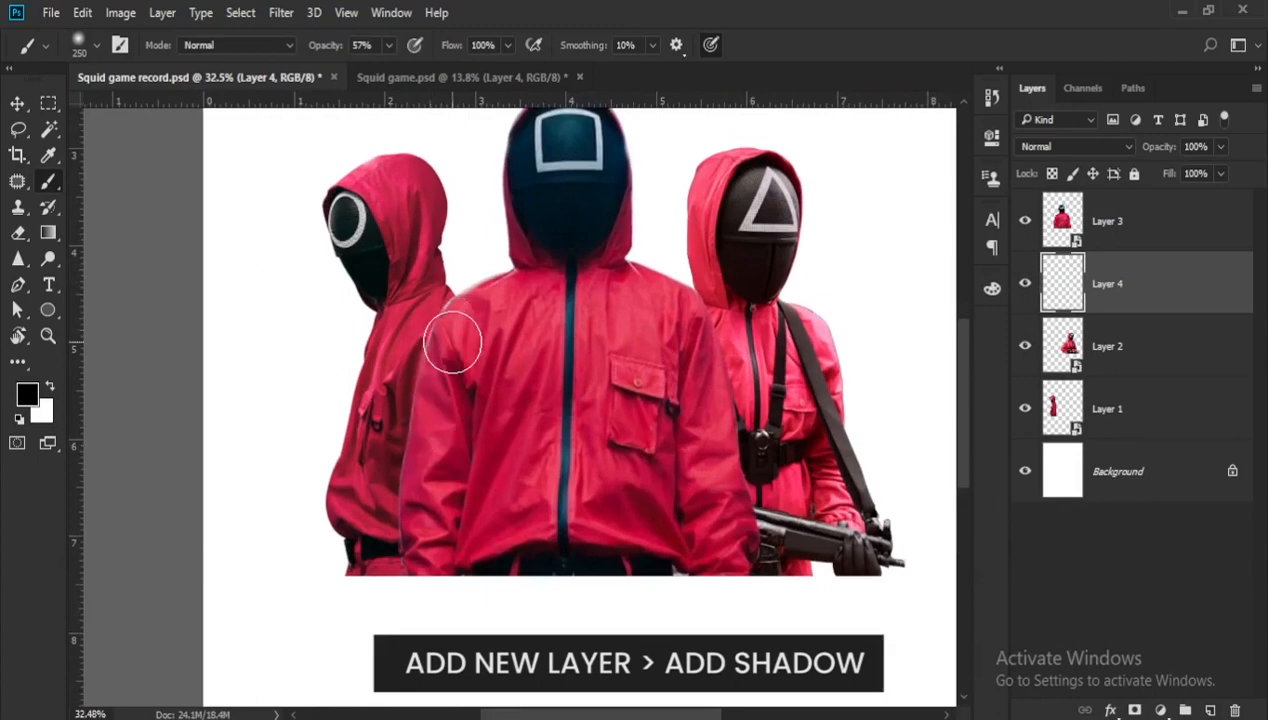
key(bracketright)
mouse_move(457, 343)
mouse_down()
mouse_move(425, 475)
mouse_move(431, 526)
mouse_up()
scroll(478, 410, down, 1)
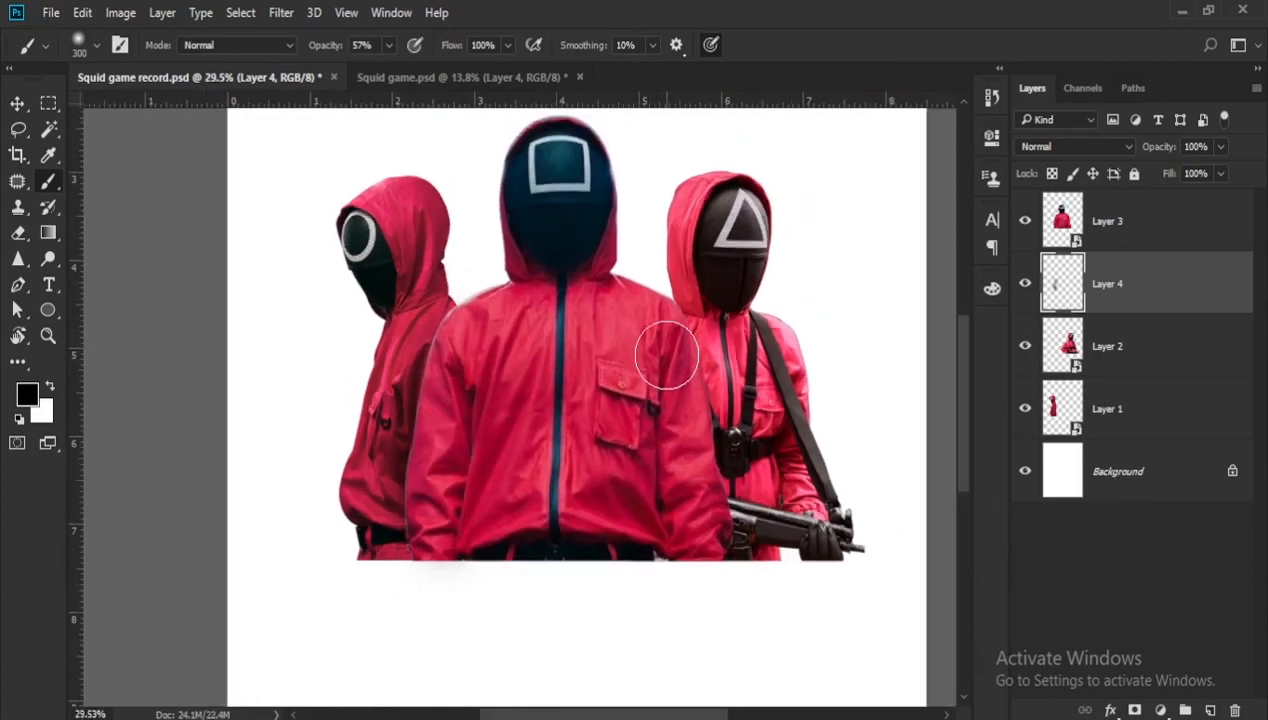
- Paint a soft black shadow beside the triangle-masked guard and deepen both shadows with a brush size of 500
mouse_move(671, 421)
mouse_down()
mouse_move(702, 524)
mouse_move(654, 365)
mouse_move(708, 527)
mouse_move(694, 533)
mouse_up()
scroll(658, 381, down, 1)
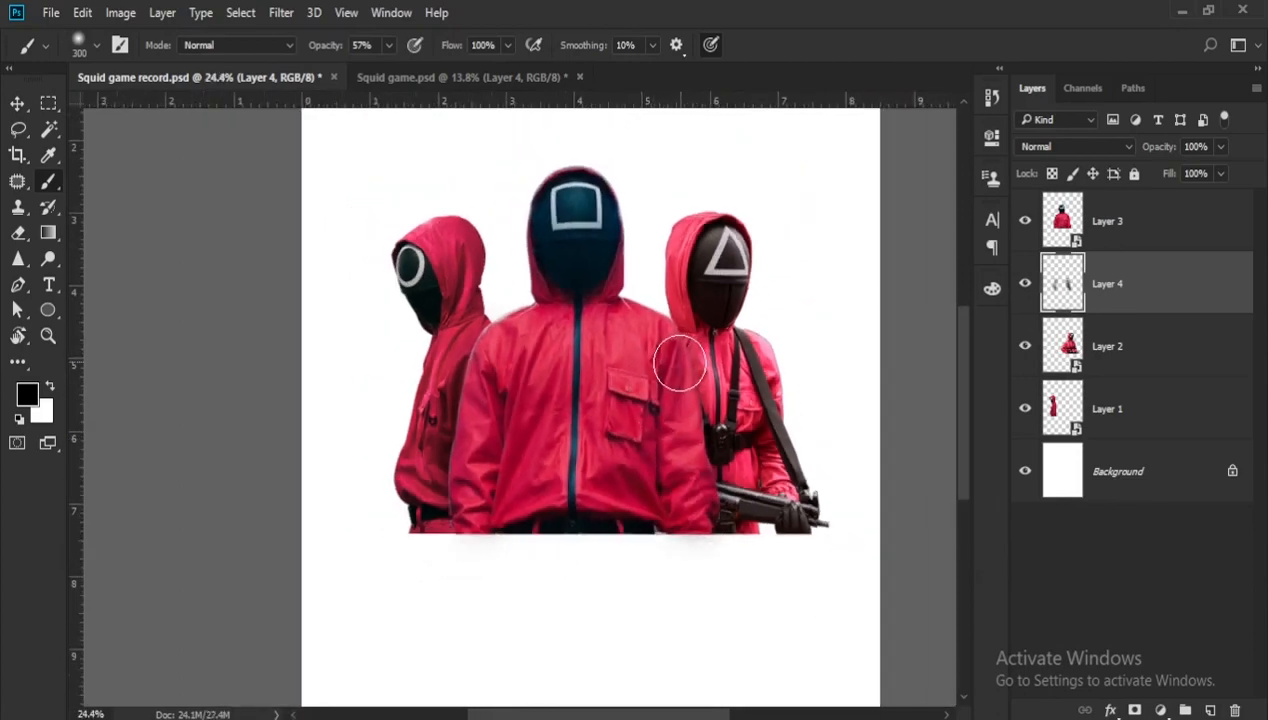
key(bracketright)
key(bracketright)
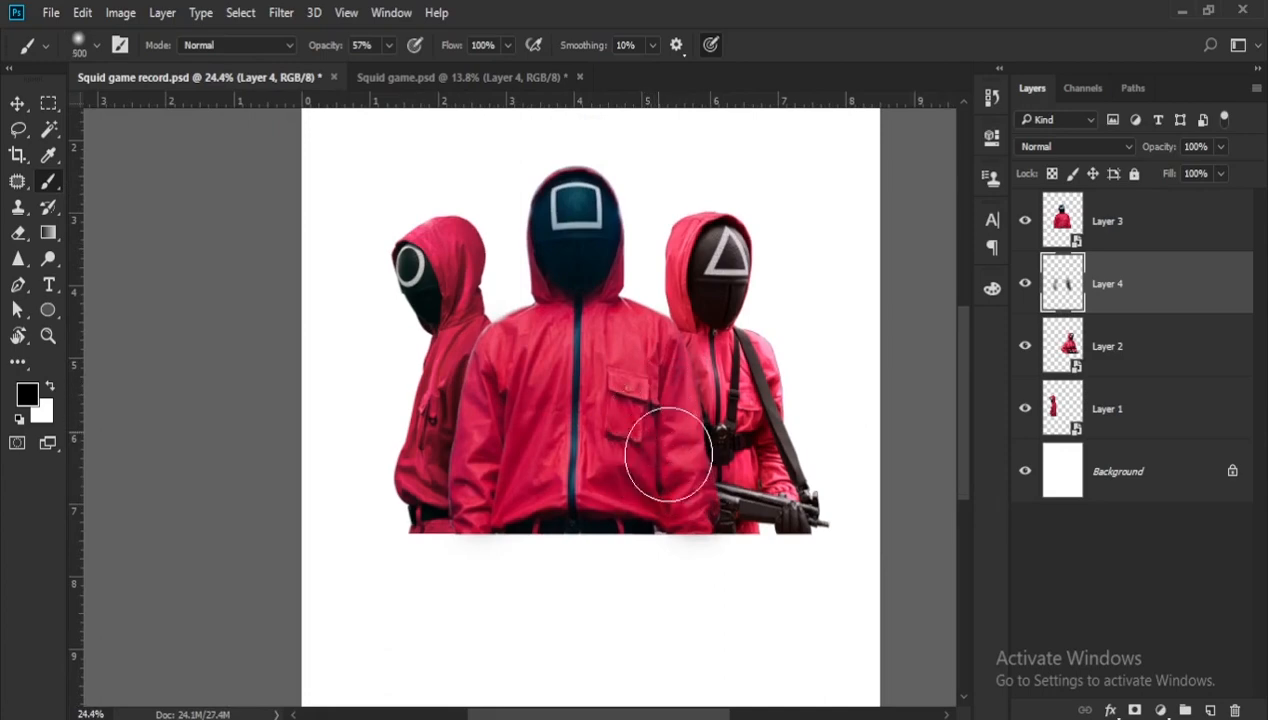
drag(669, 454, 665, 504)
drag(512, 453, 505, 367)
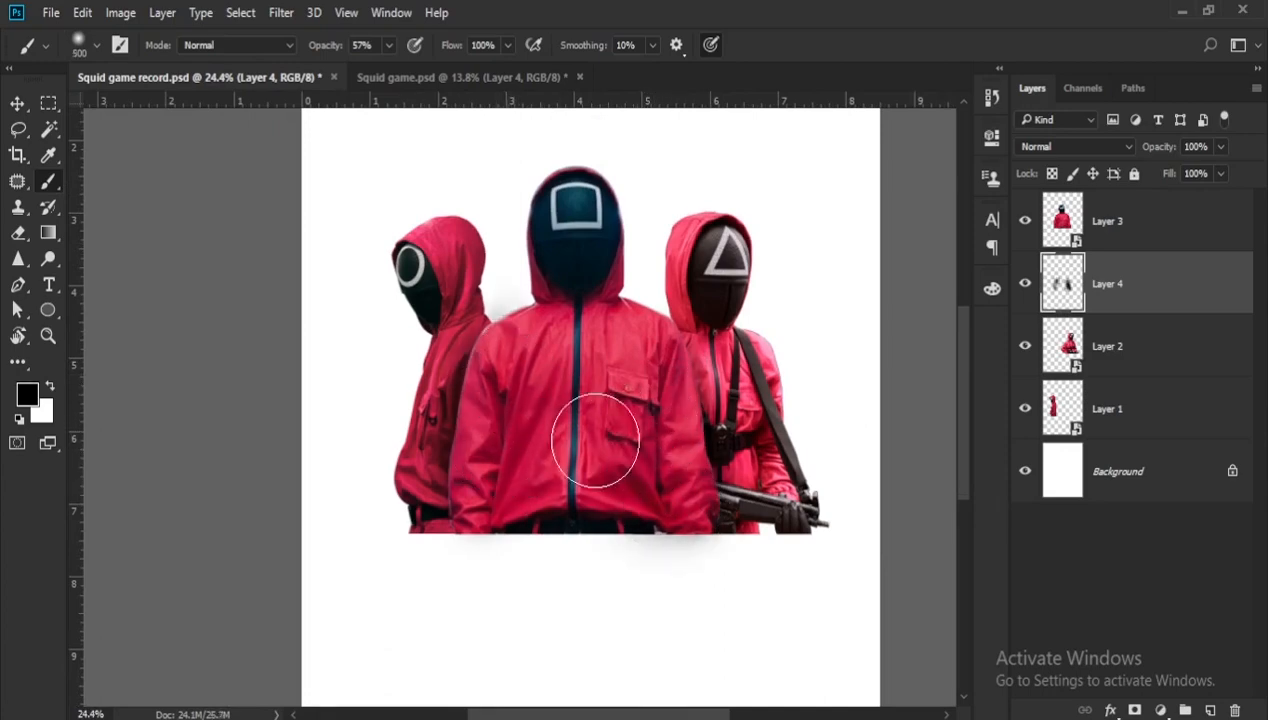
scroll(595, 440, down, 1)
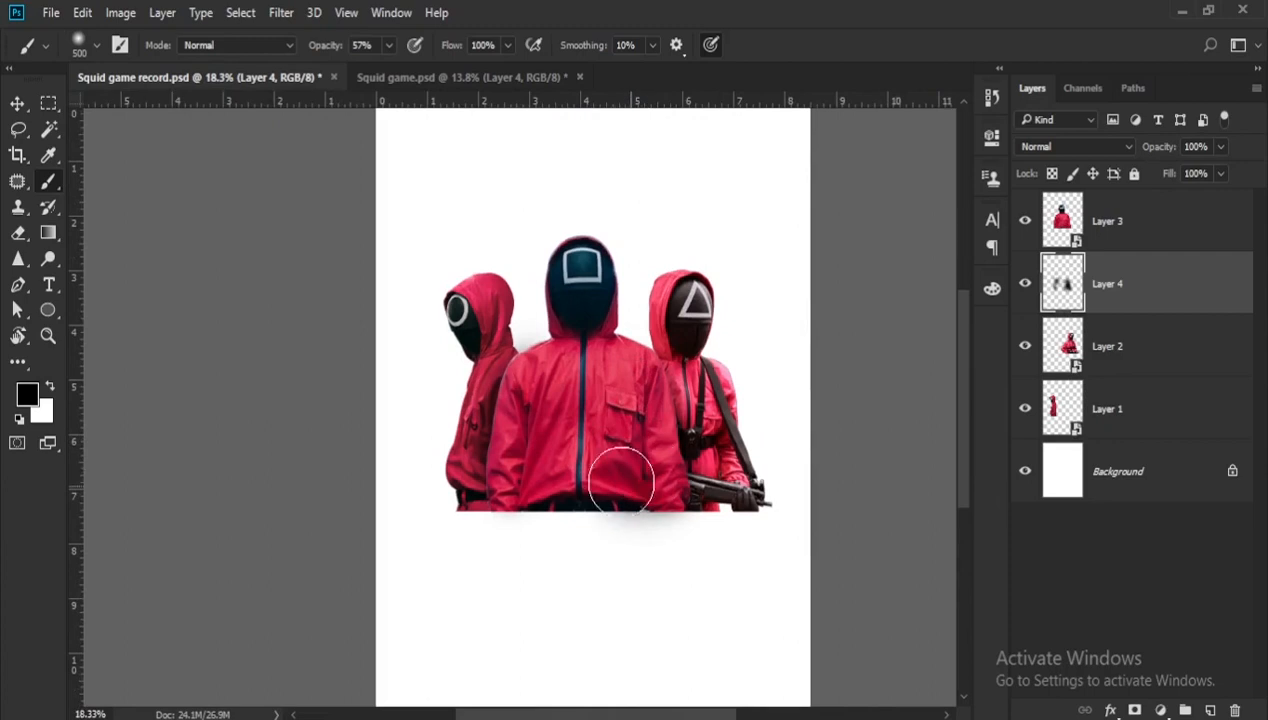
scroll(629, 466, down, 1)
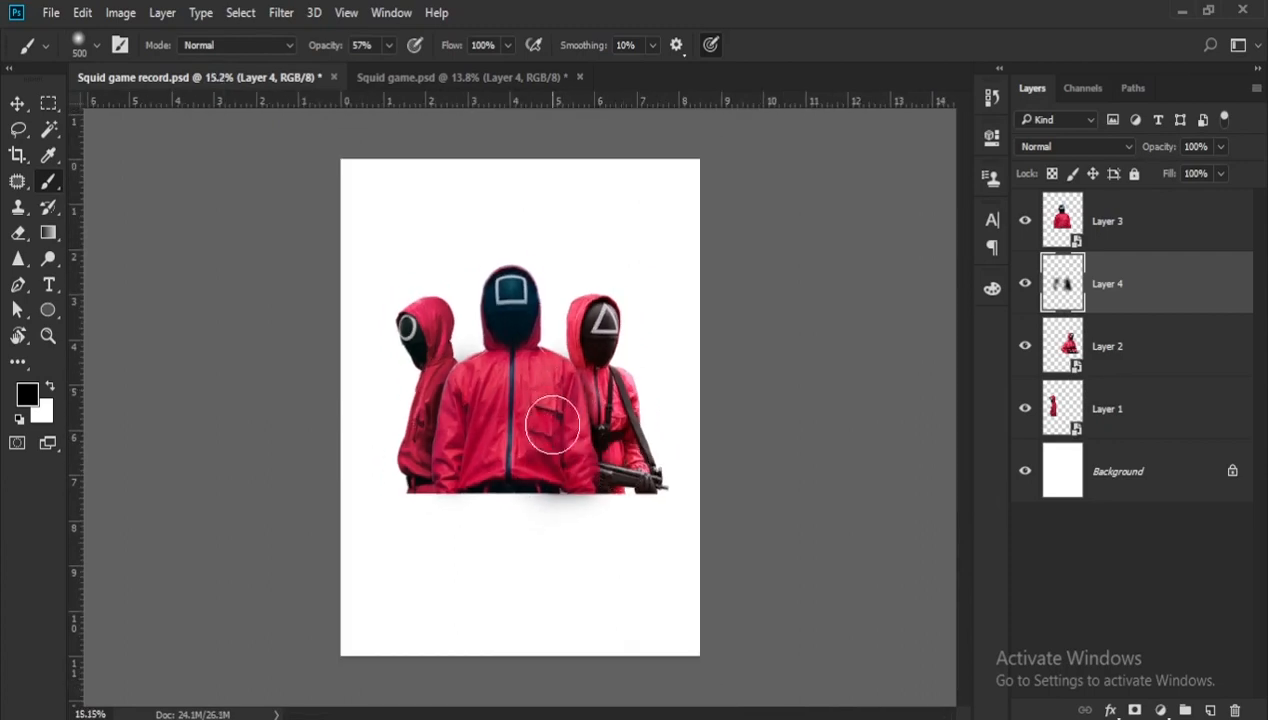
click(560, 472)
scroll(485, 483, up, 1)
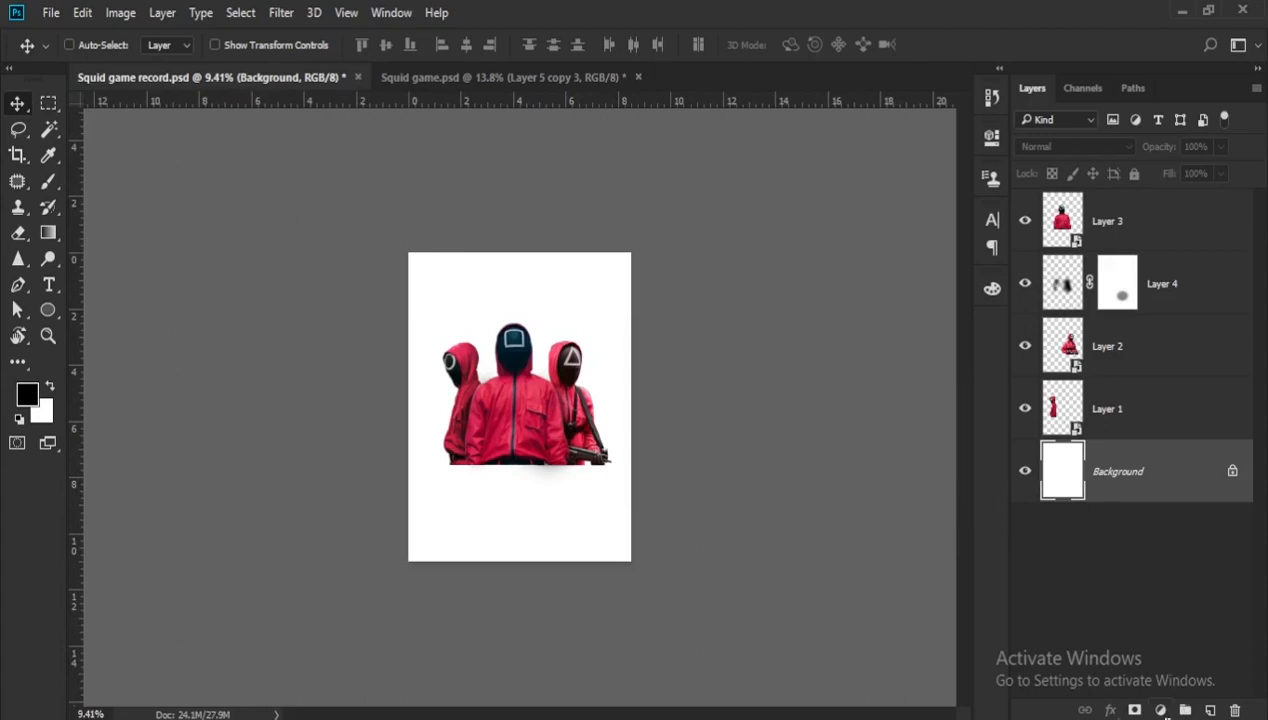
- Add a black (000000) Solid Color fill layer directly above the Background
click(1161, 710)
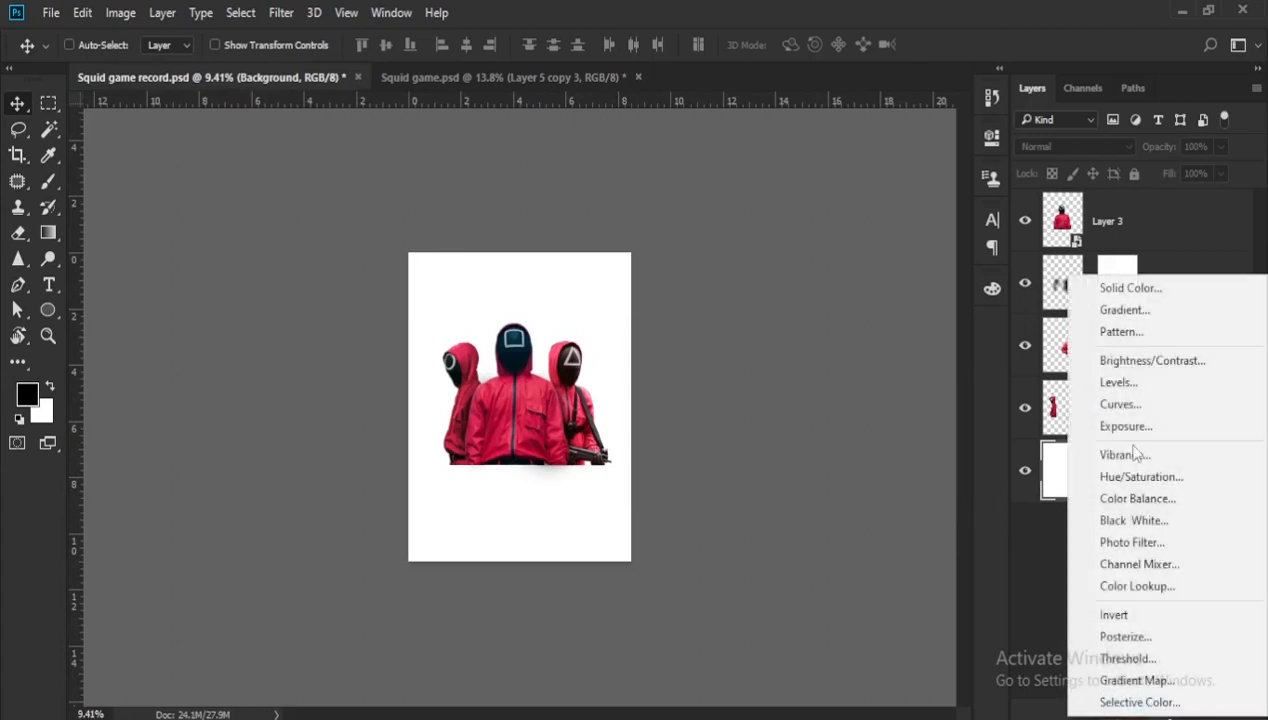
click(1115, 283)
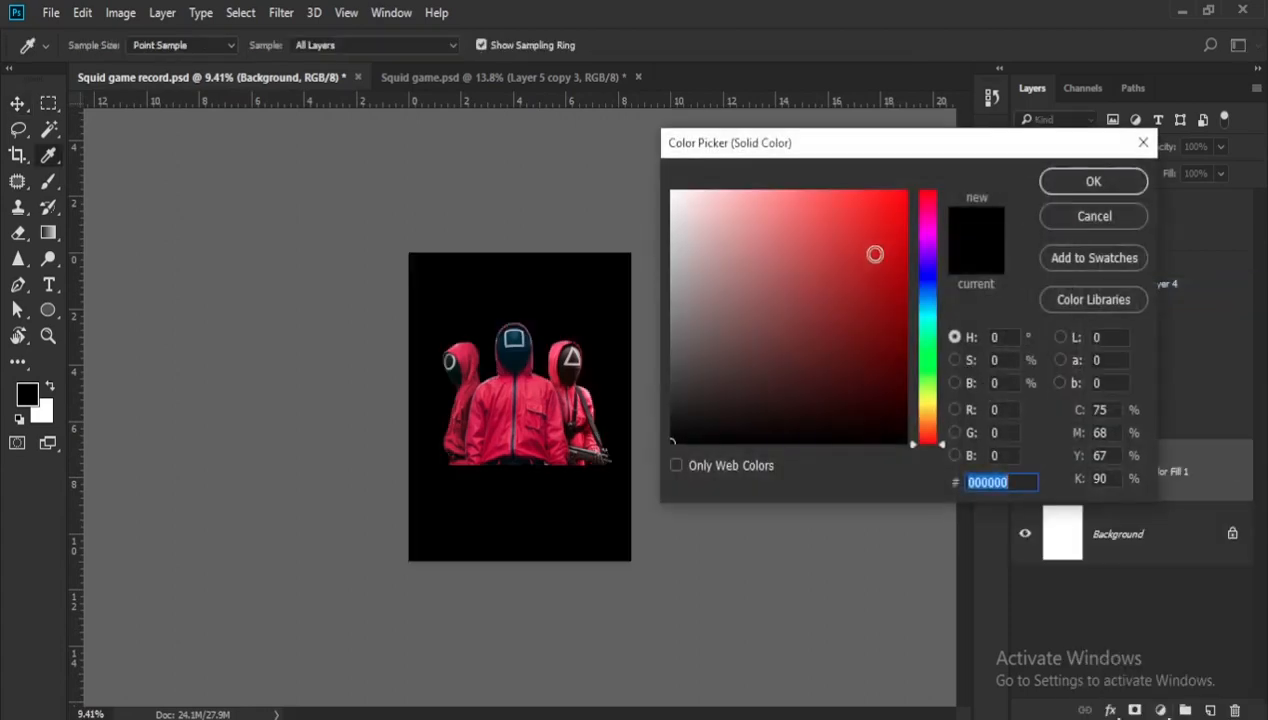
click(1062, 184)
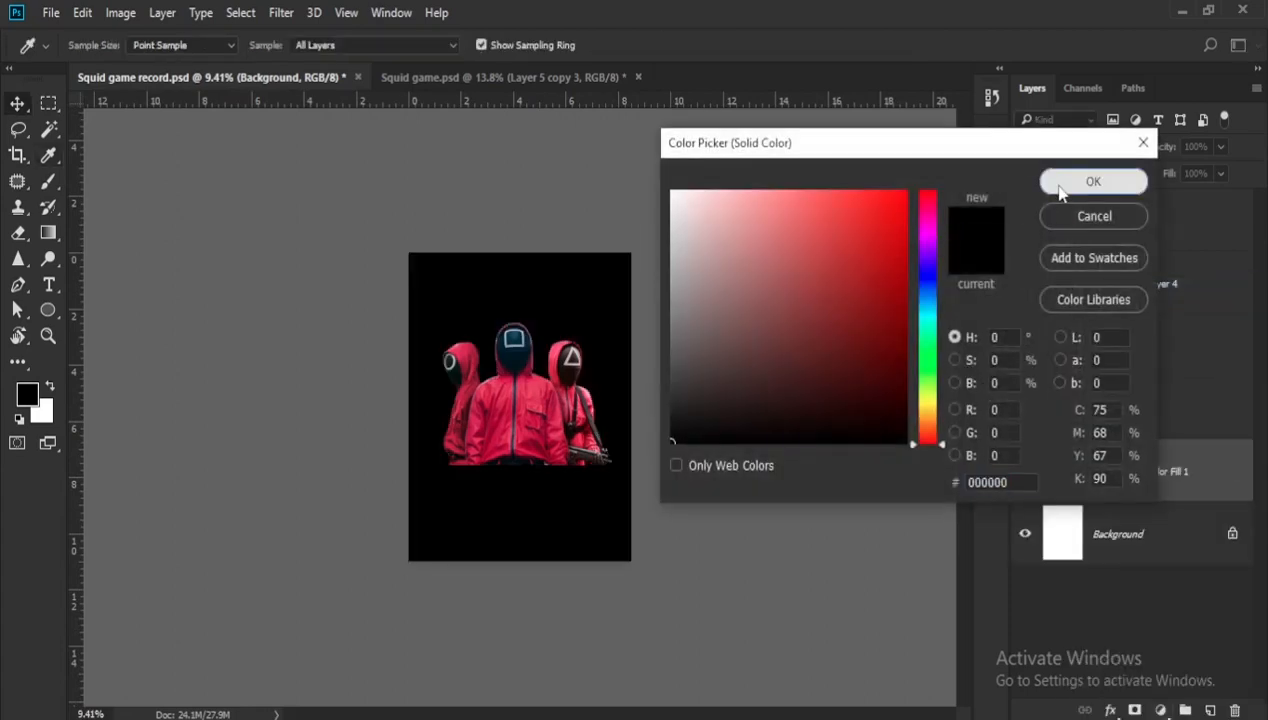
scroll(630, 328, down, 1)
- Open the Effect-top texture image from the Images folder
click(52, 13)
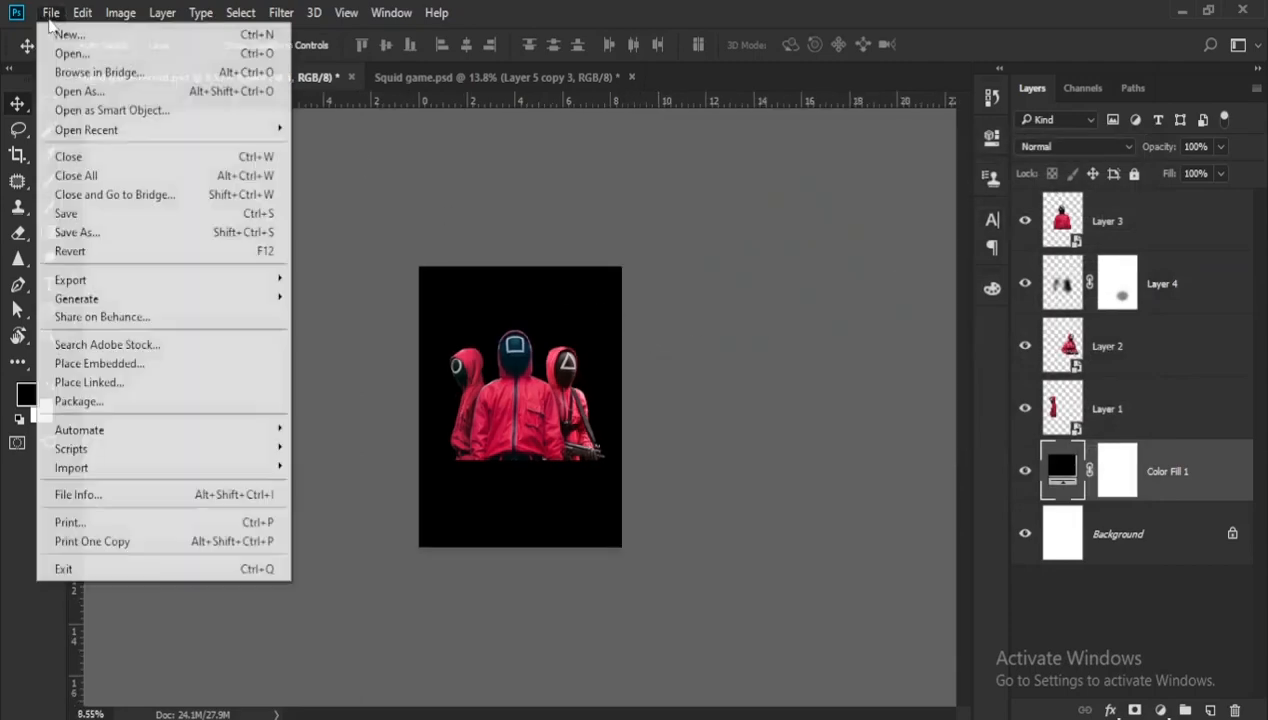
click(68, 54)
click(352, 196)
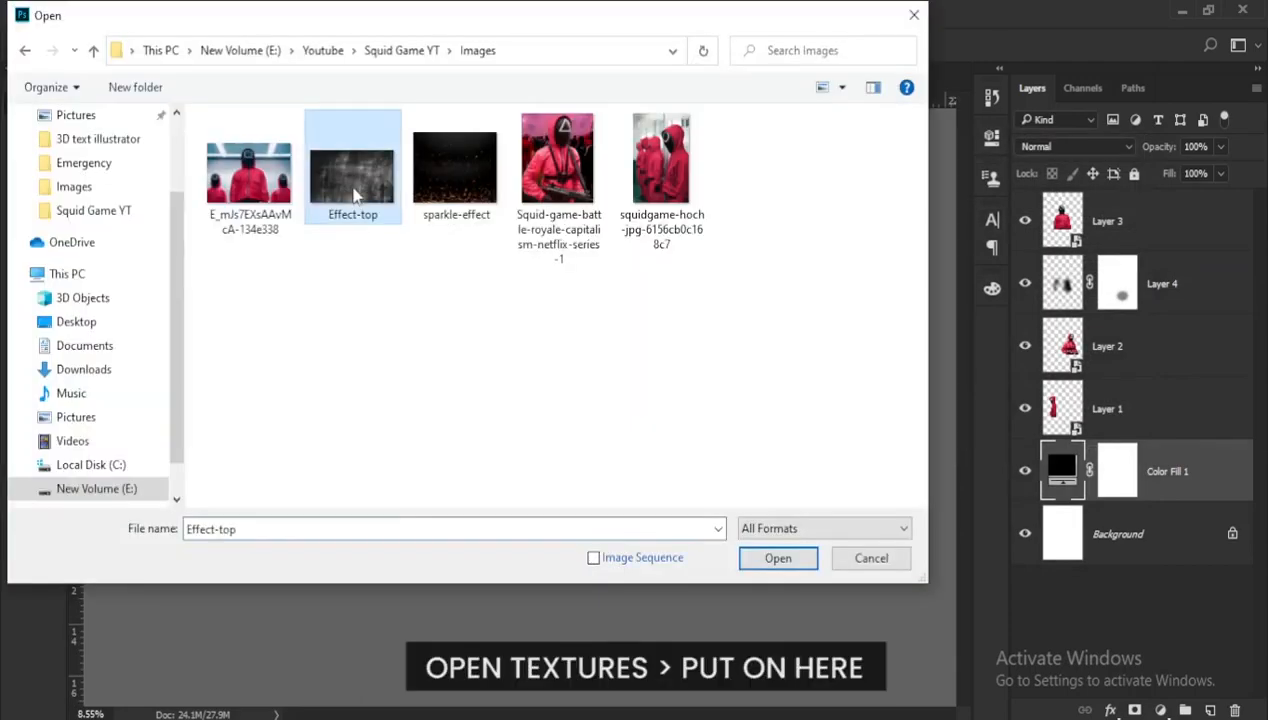
double_click(352, 196)
- Convert the texture's background to a normal layer and copy it into the Squid game record poster above the black fill
drag(473, 283, 303, 147)
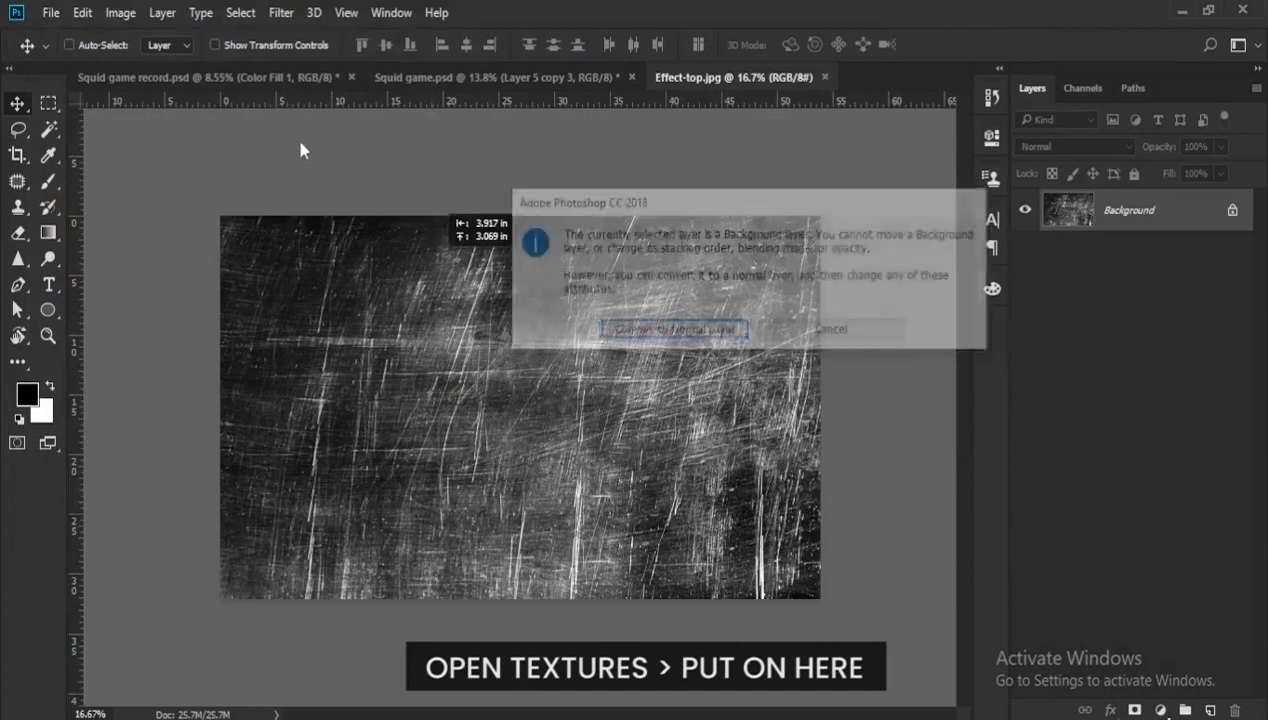
click(686, 331)
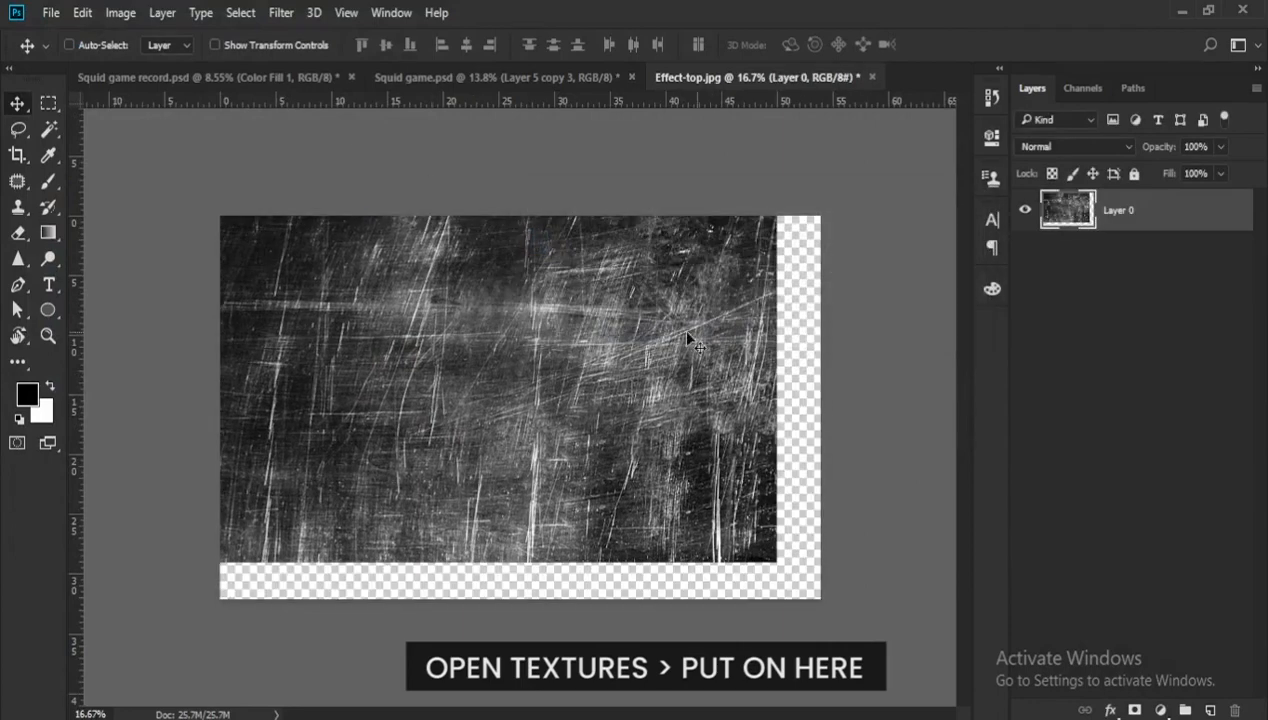
drag(609, 344, 535, 348)
key(ctrl+plus)
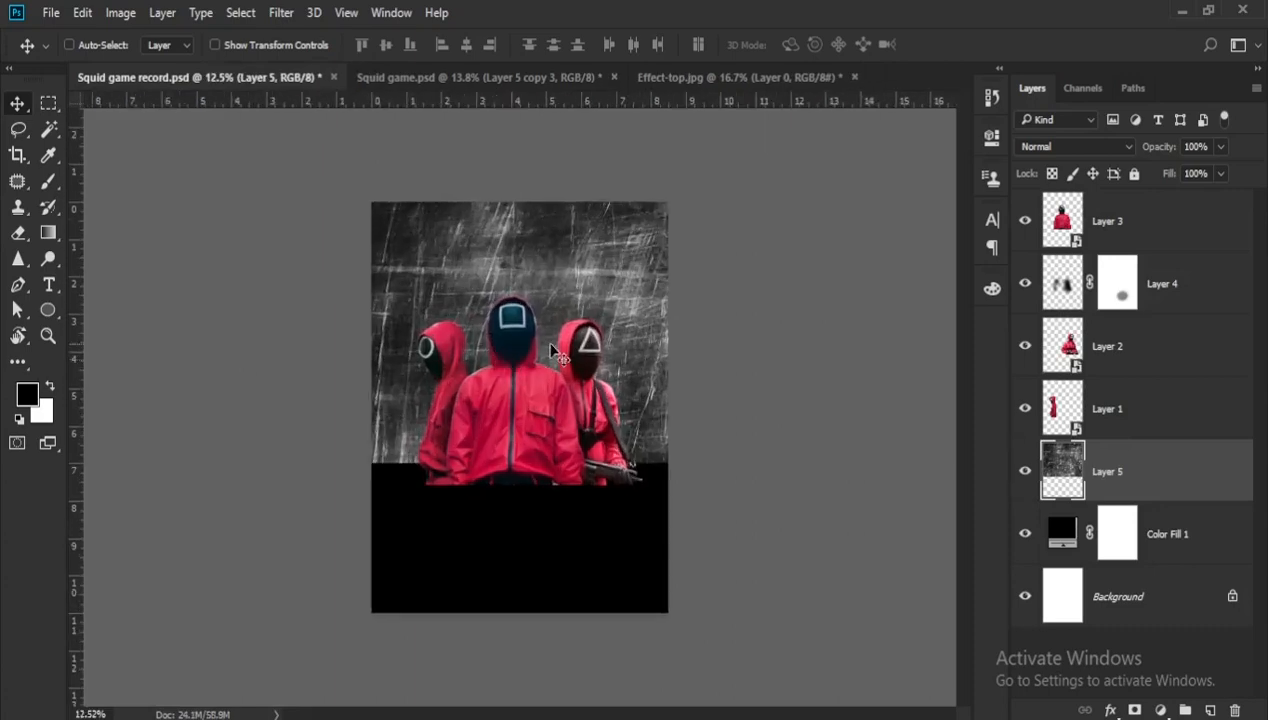
- Position the scratch texture so it starts at the poster's top edge and covers its full width behind the guards
drag(520, 250, 550, 279)
key(ctrl+t)
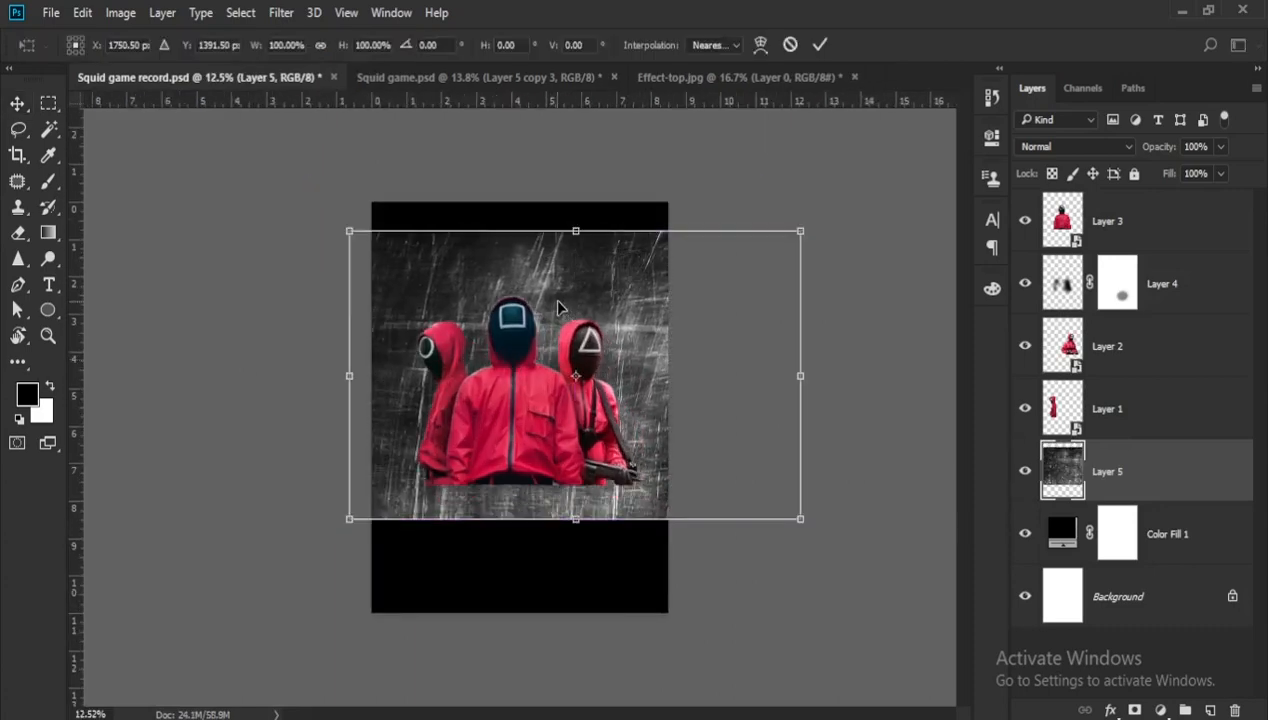
drag(654, 296, 578, 261)
key(Return)
key(ctrl+0)
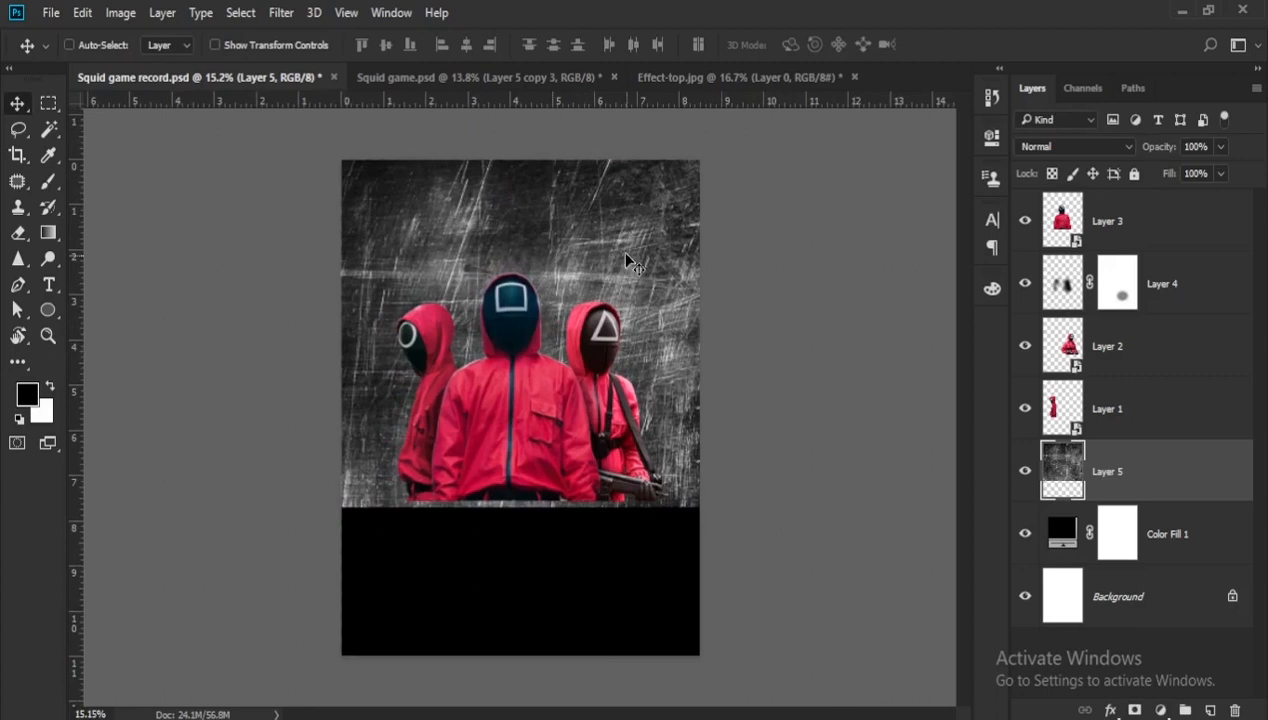
- Set the scratch texture layer's blend mode to Dissolve
click(1028, 147)
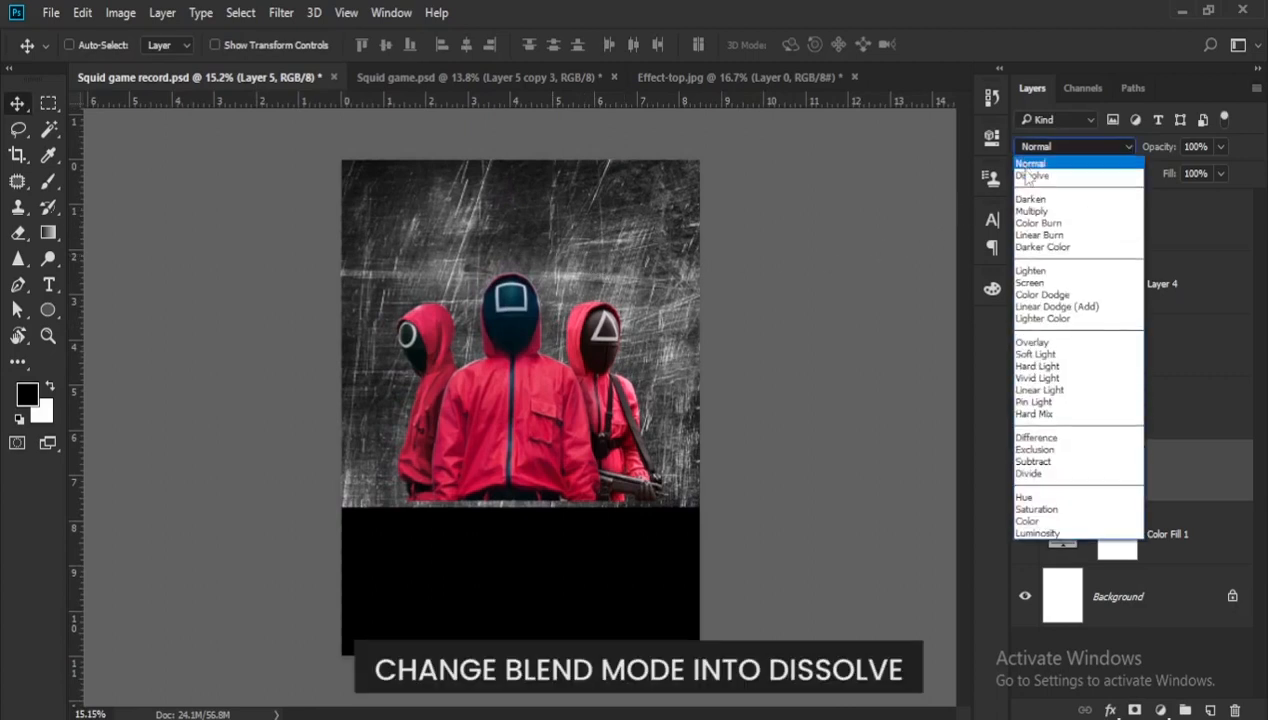
click(1028, 176)
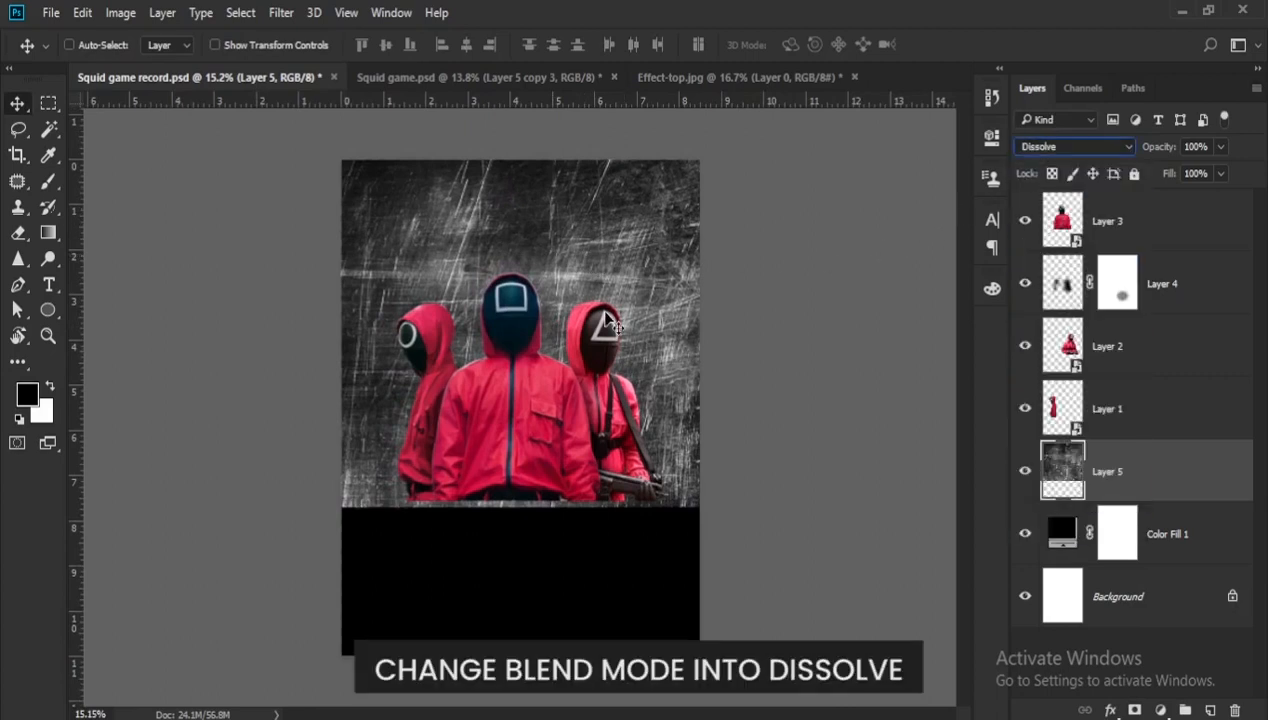
scroll(612, 326, down, 1)
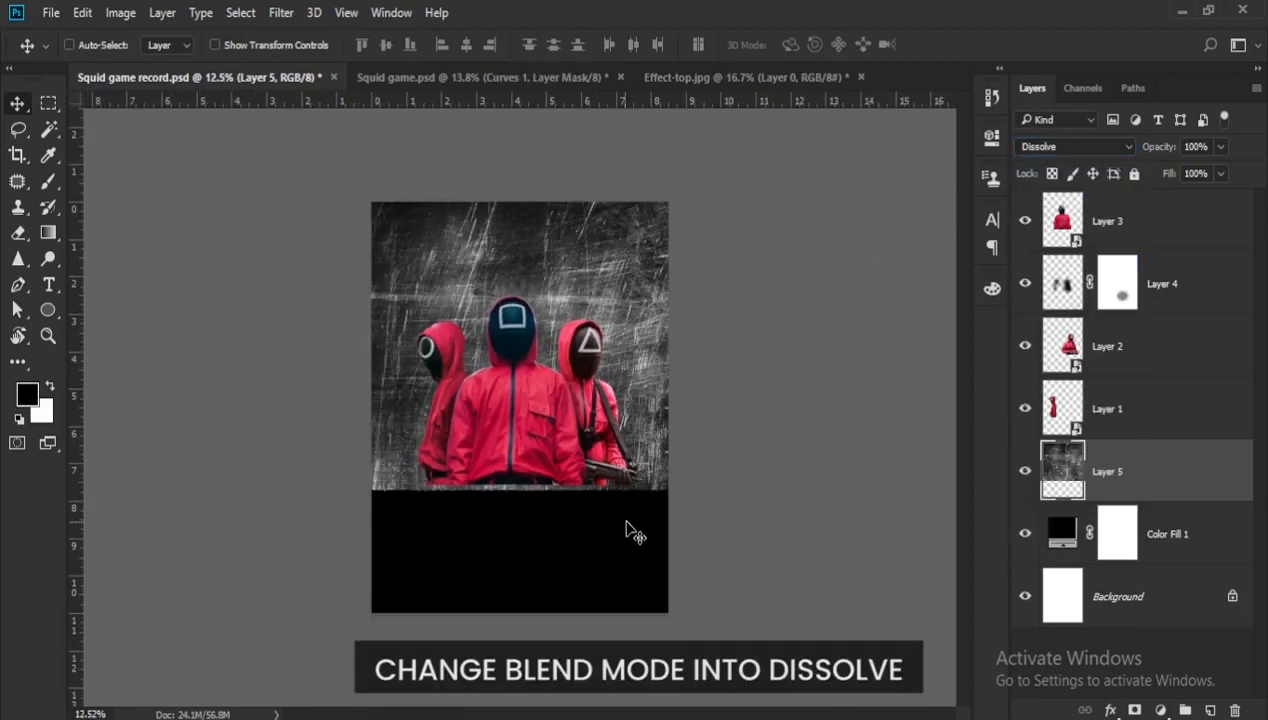
- Add a Levels adjustment layer above the texture and set its white output level to 131
click(1160, 710)
click(1109, 375)
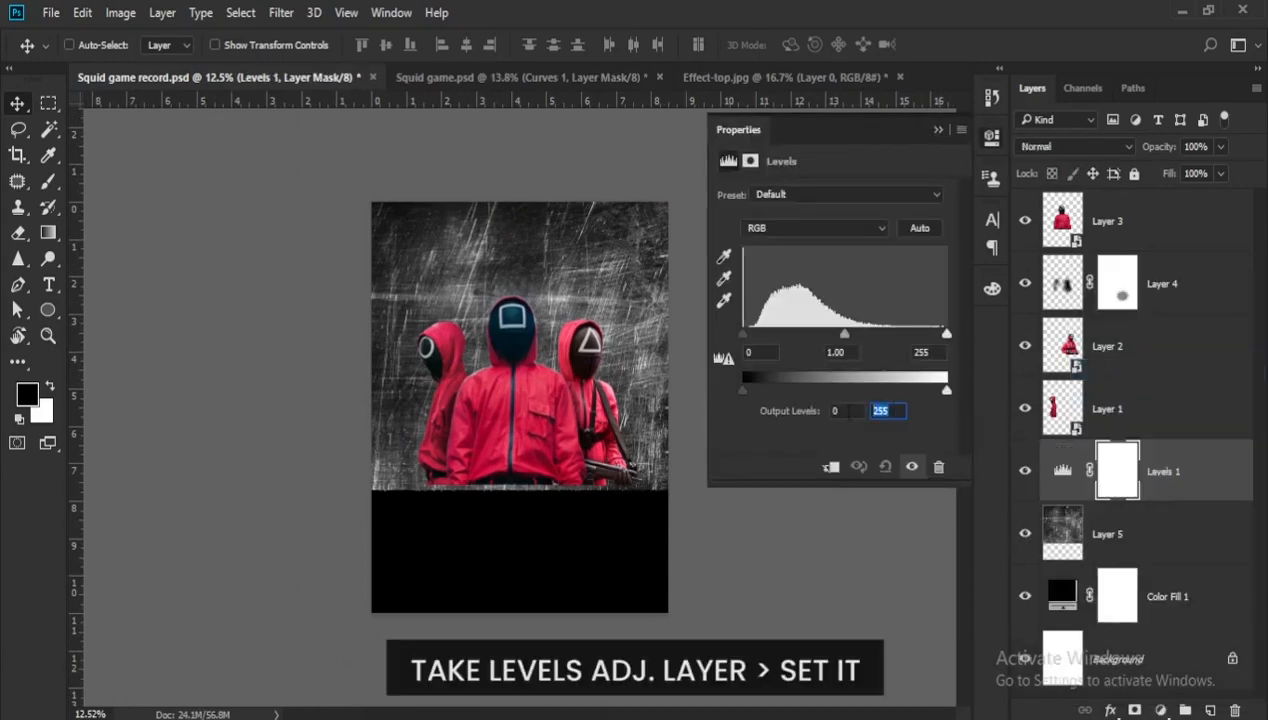
text(131)
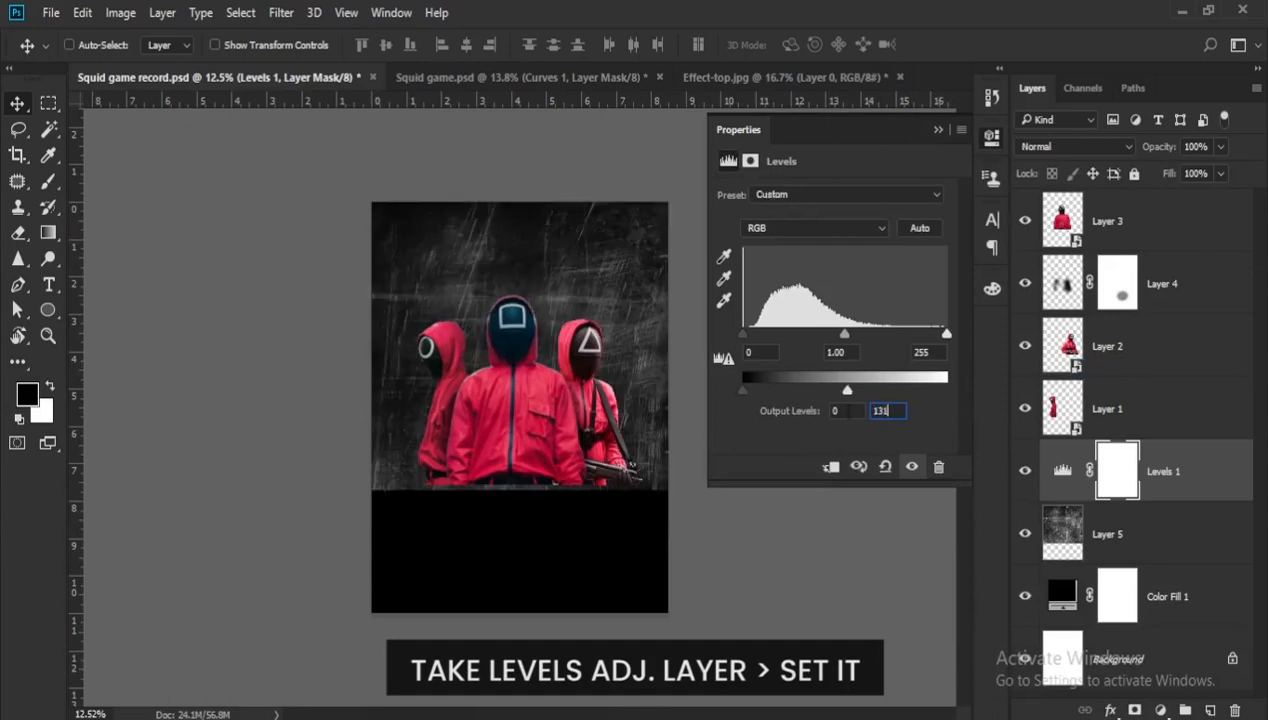
- Clip the Levels adjustment to the scratch texture and add a Curves adjustment above it shaped into a gentle S-curve
click(831, 467)
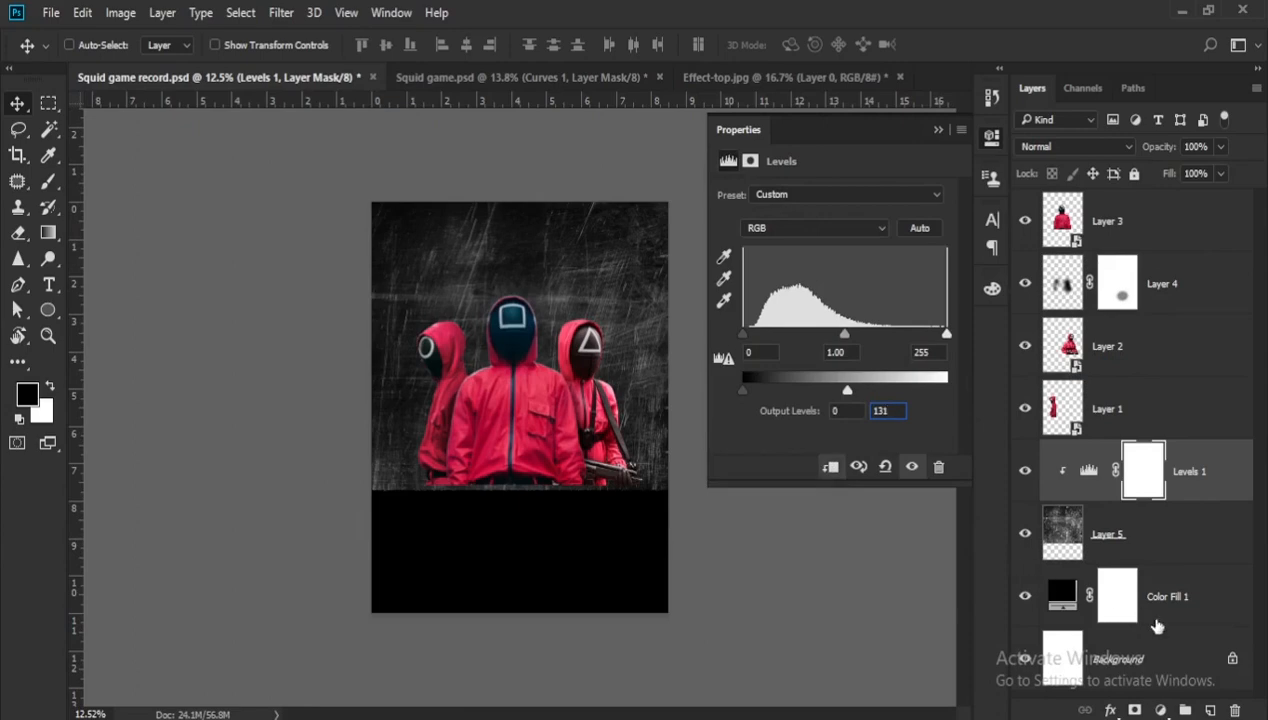
click(1162, 710)
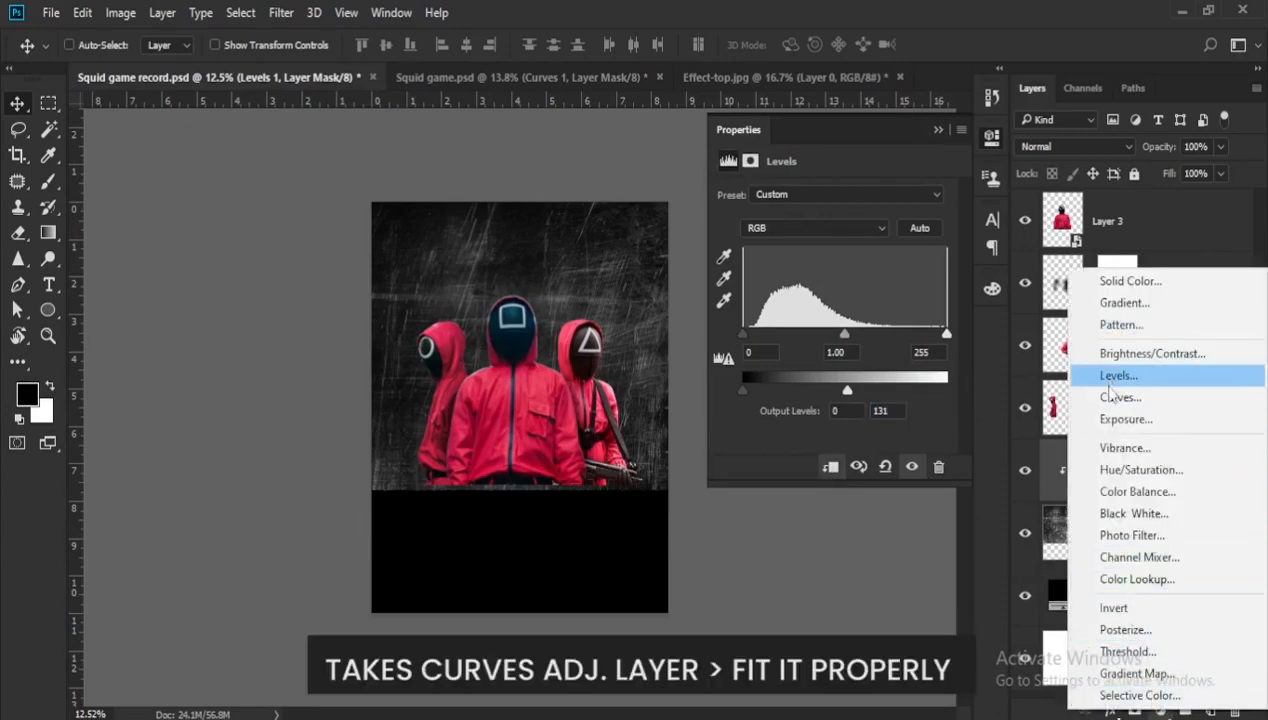
click(1118, 397)
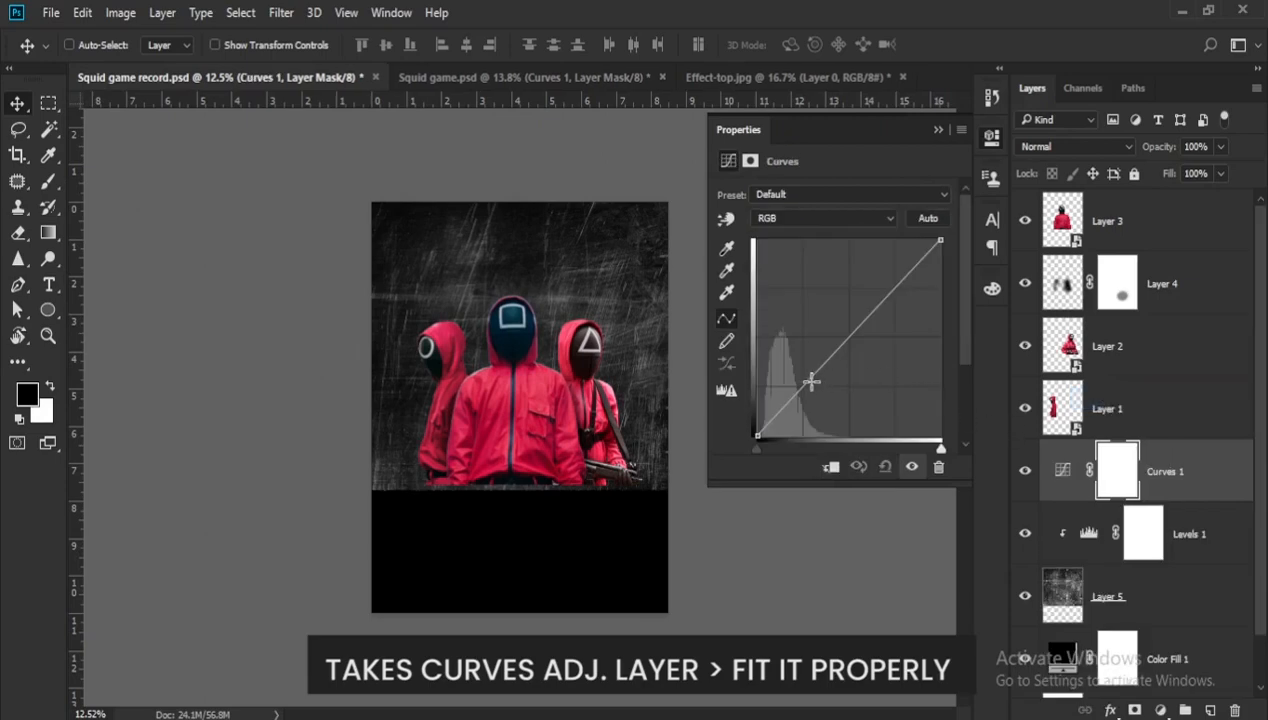
click(811, 380)
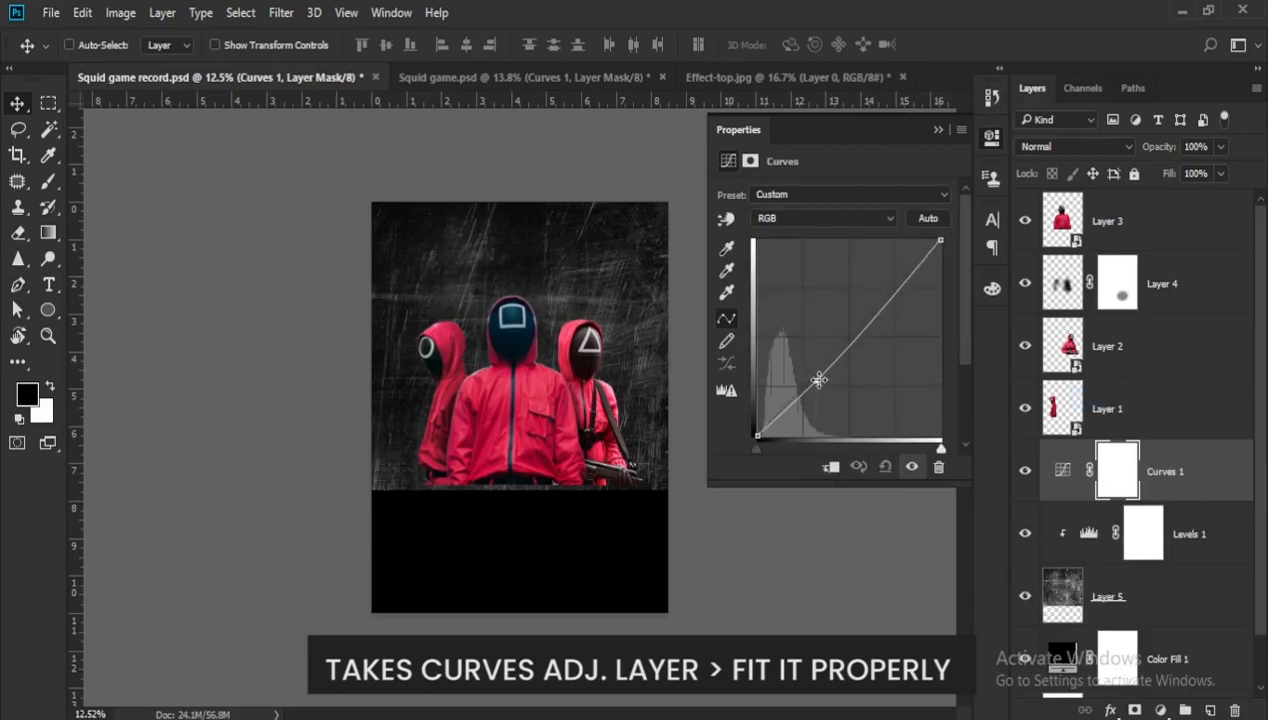
click(881, 301)
drag(881, 301, 879, 294)
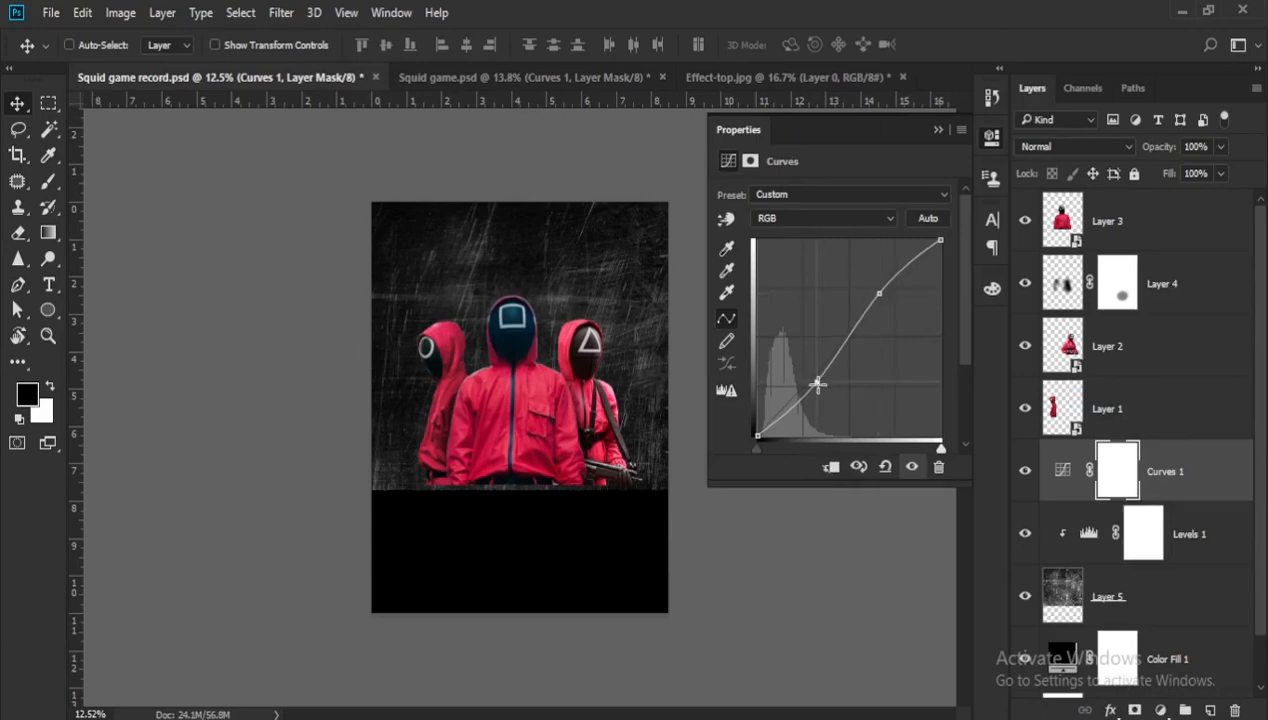
click(818, 384)
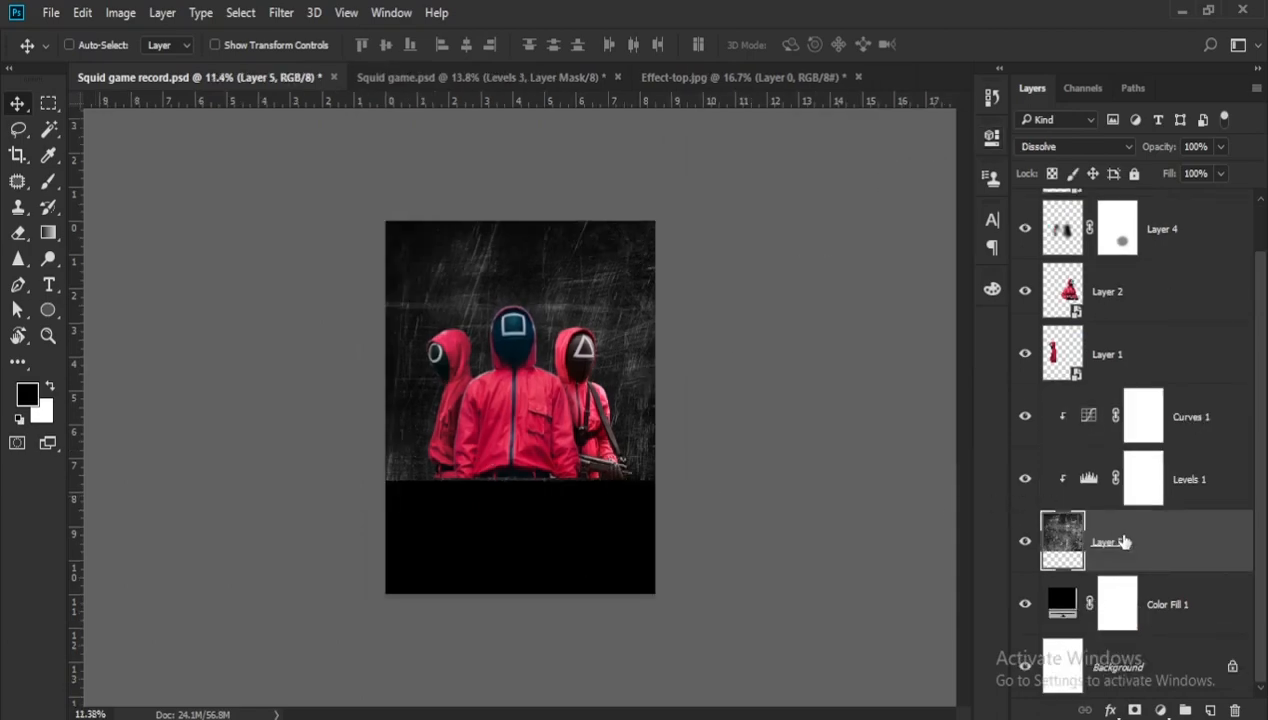
- Duplicate the scratch texture, bring one version above the Curves adjustment, and turn it upside down to cover the poster's lower part
key(ctrl+j)
drag(1108, 598, 1116, 410)
key(ctrl+t)
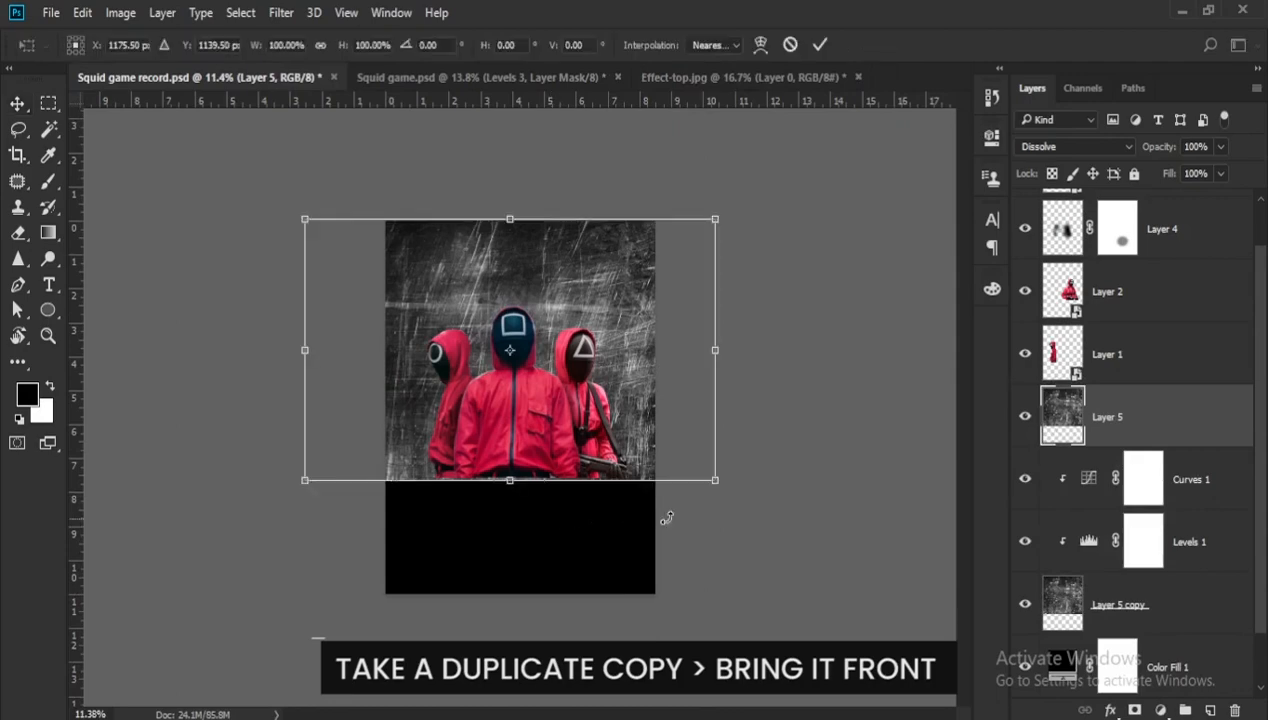
drag(719, 487, 440, 285)
drag(584, 314, 590, 467)
key(Return)
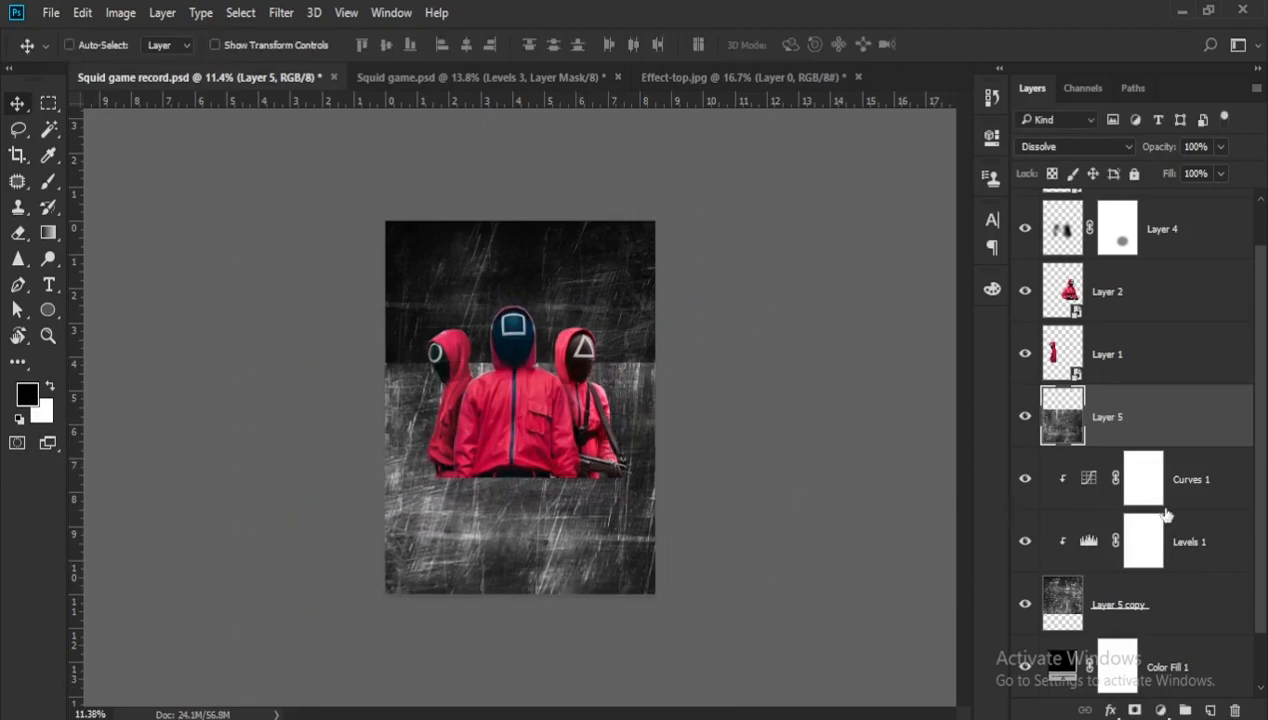
- Add a Levels adjustment clipped to the lower scratch texture and set its white output level to 86
click(1158, 709)
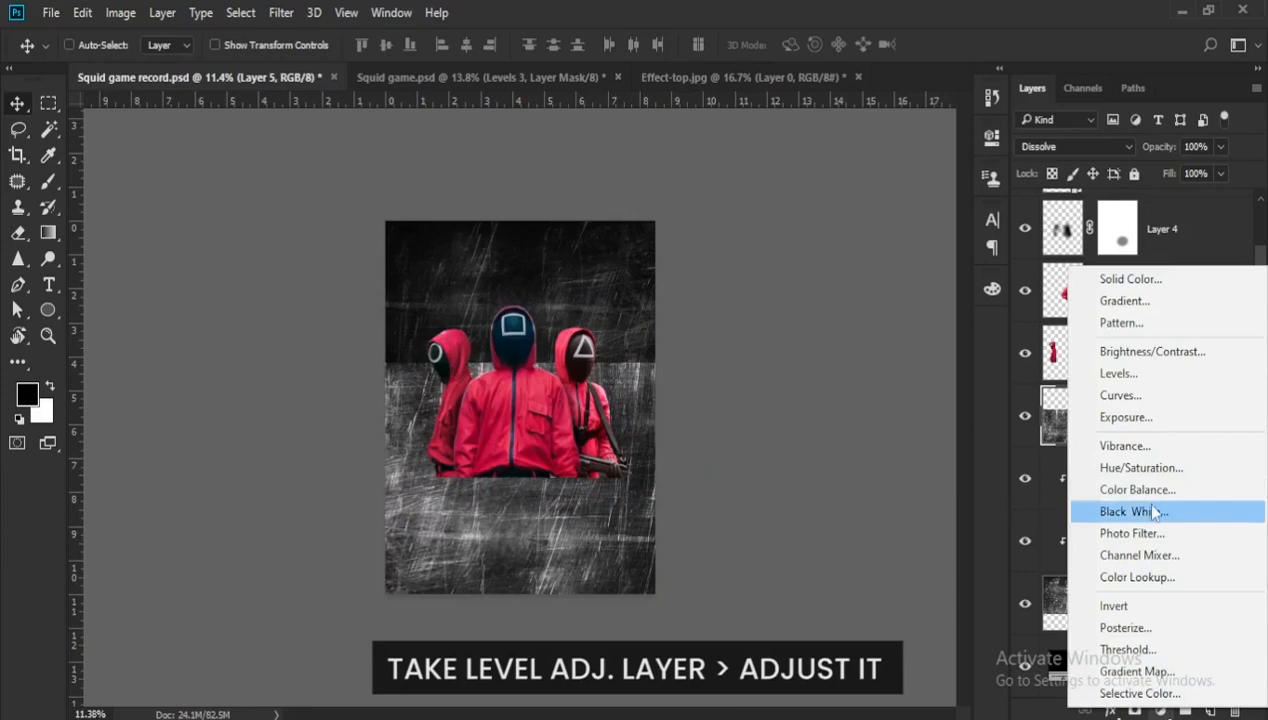
click(1117, 375)
drag(890, 411, 840, 408)
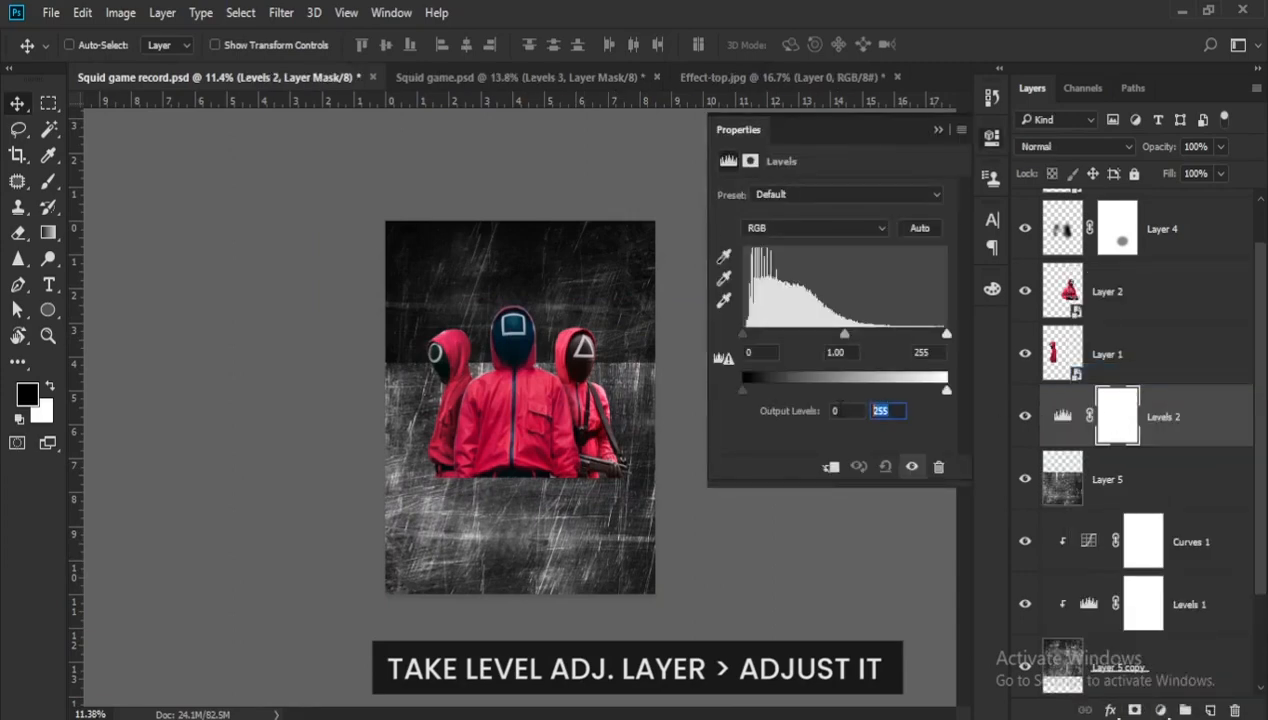
text(86)
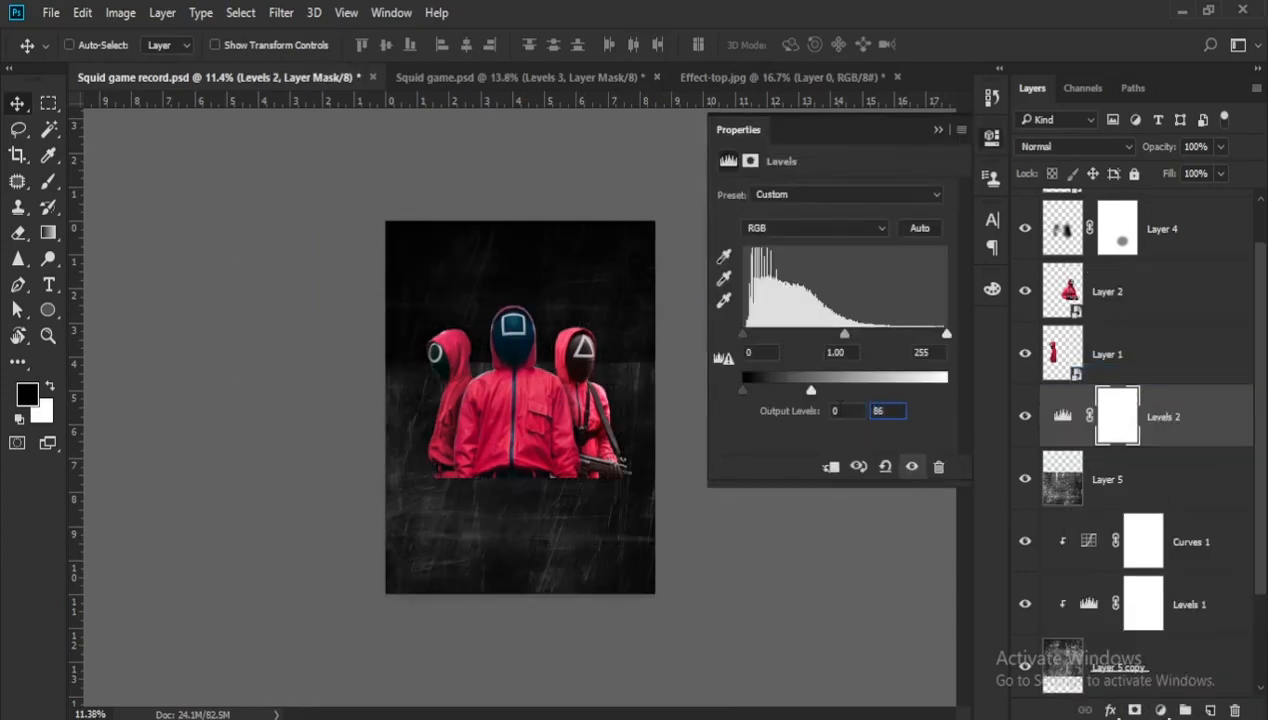
click(831, 468)
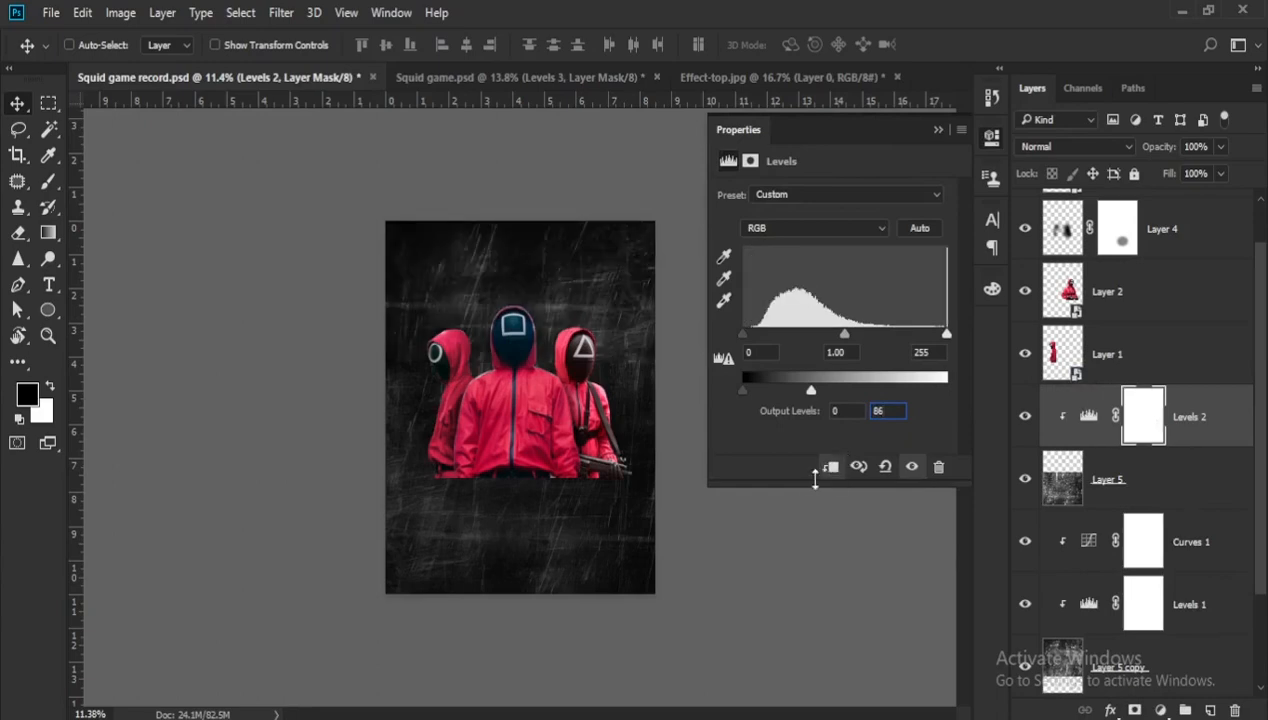
click(938, 129)
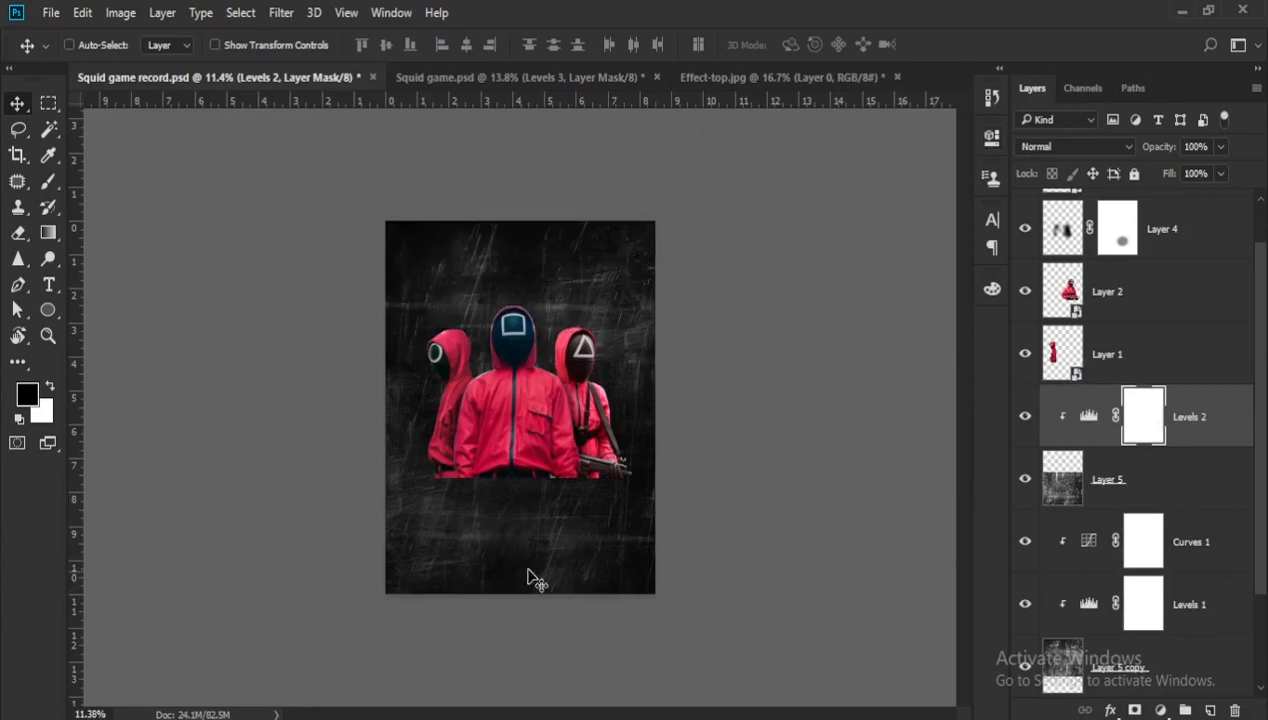
- Add a layer mask to the lower scratch texture and paint black over its upper band behind the guards to blend the overlap
scroll(512, 558, up, 1)
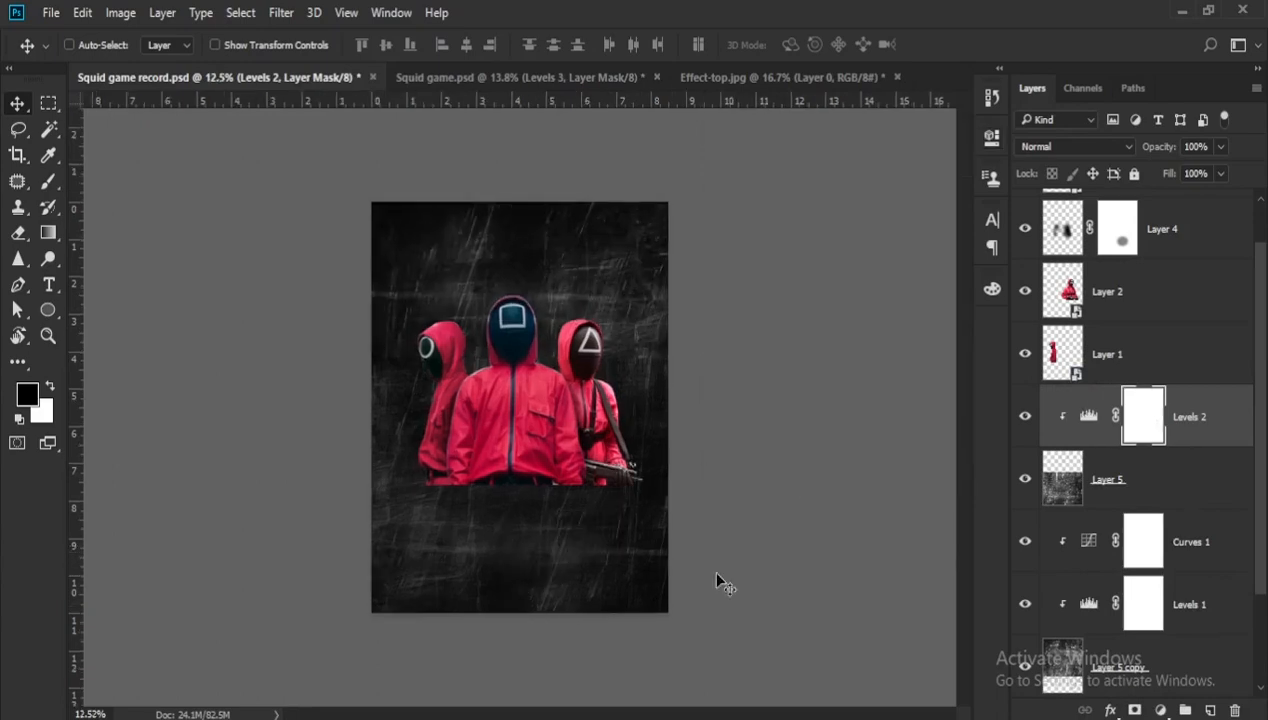
click(1155, 492)
drag(545, 540, 538, 546)
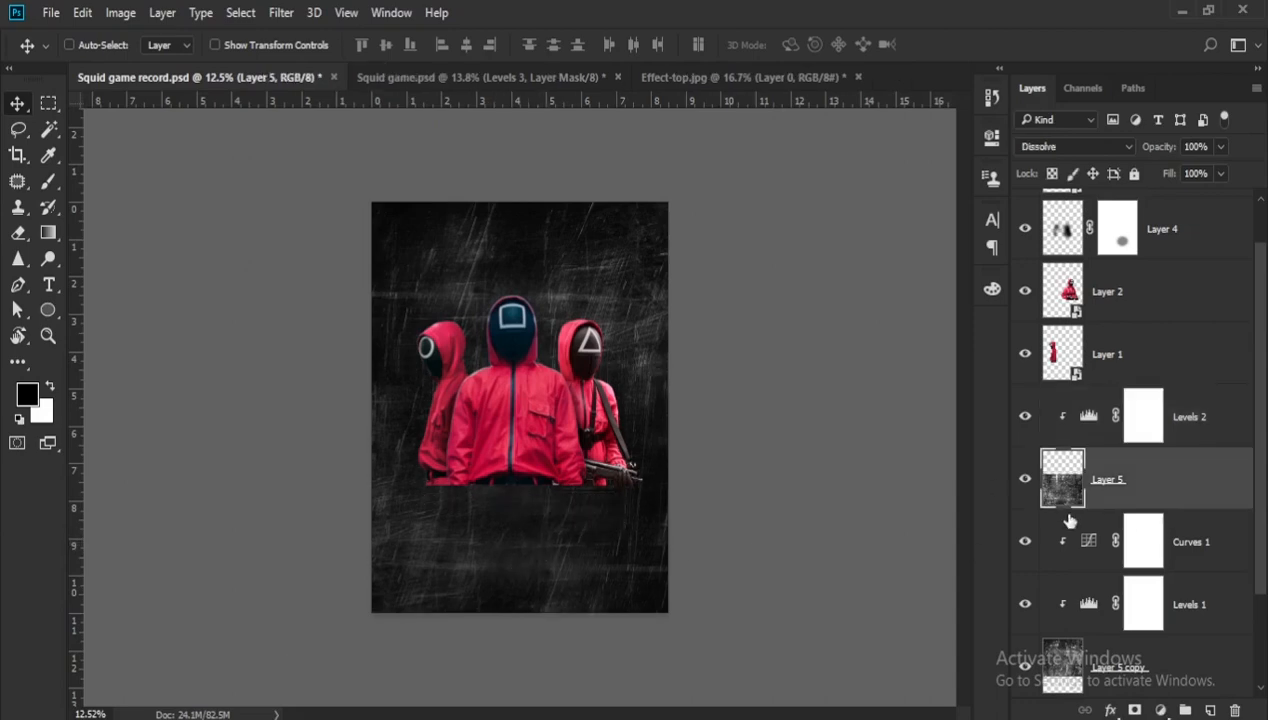
click(1137, 709)
key(b)
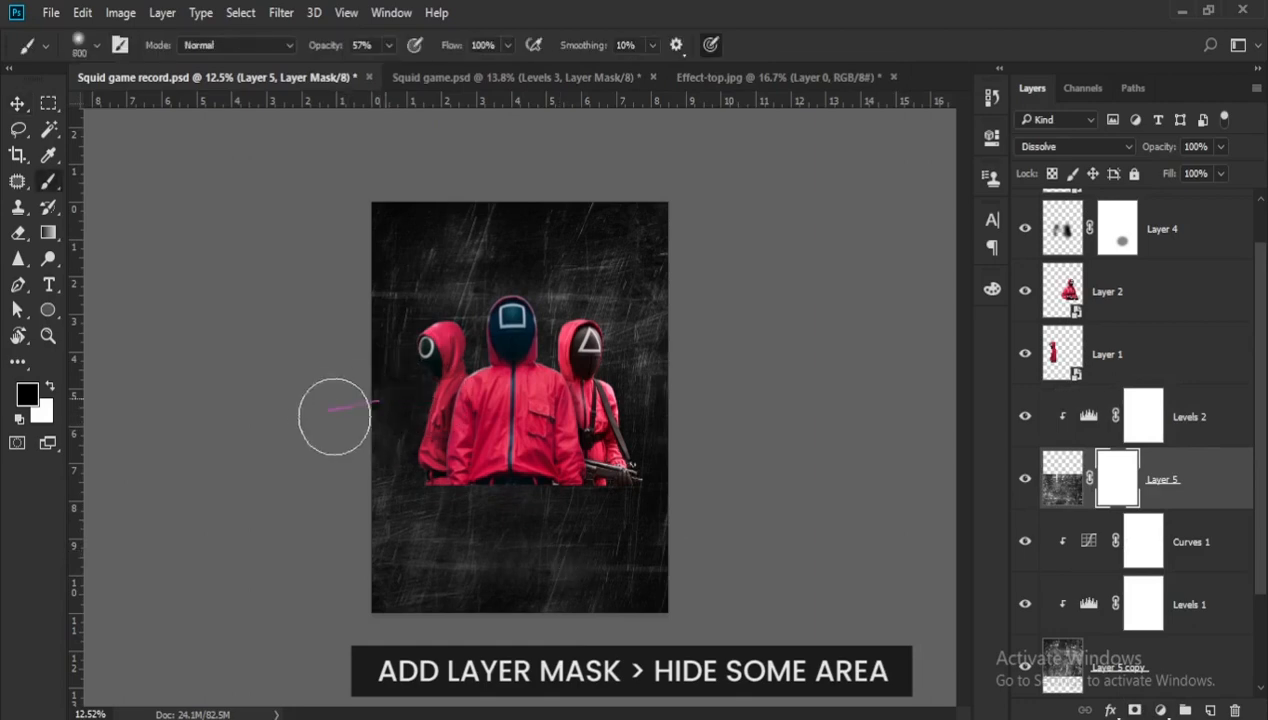
mouse_move(556, 419)
mouse_down()
mouse_move(388, 446)
mouse_move(445, 432)
mouse_move(569, 463)
mouse_move(459, 427)
mouse_move(645, 423)
mouse_move(626, 453)
mouse_up()
scroll(538, 454, down, 1)
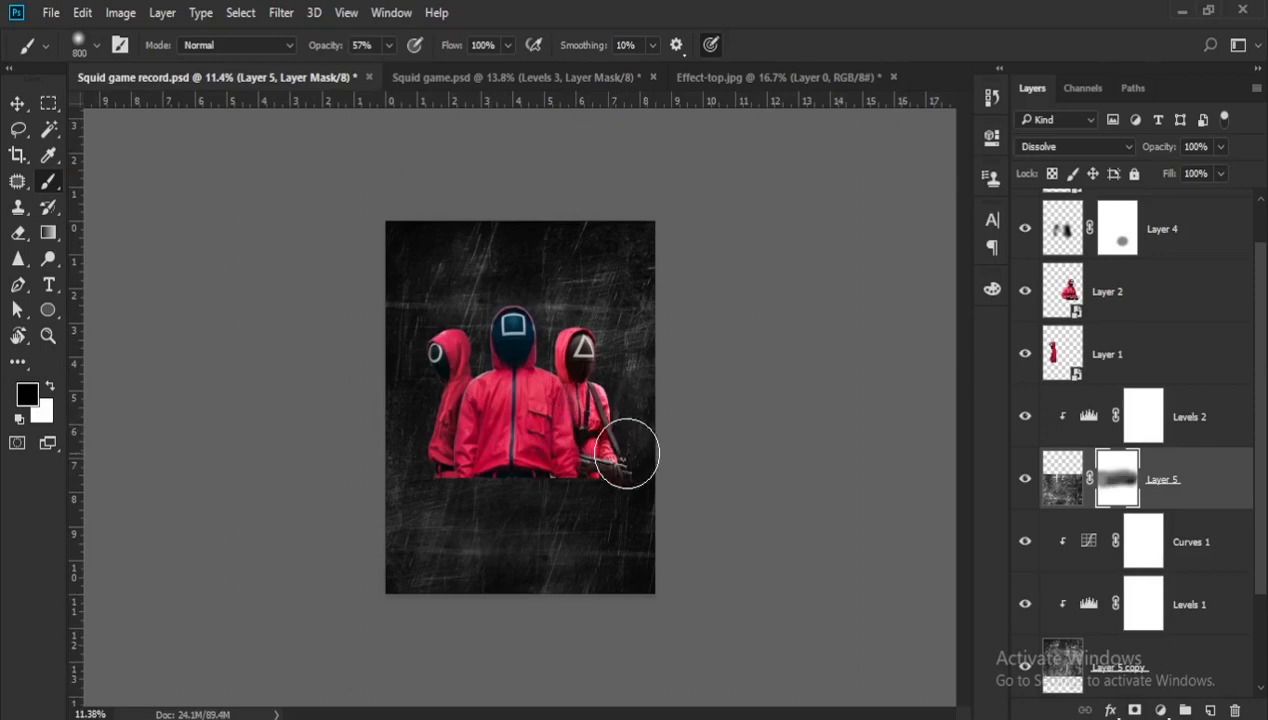
scroll(626, 453, up, 1)
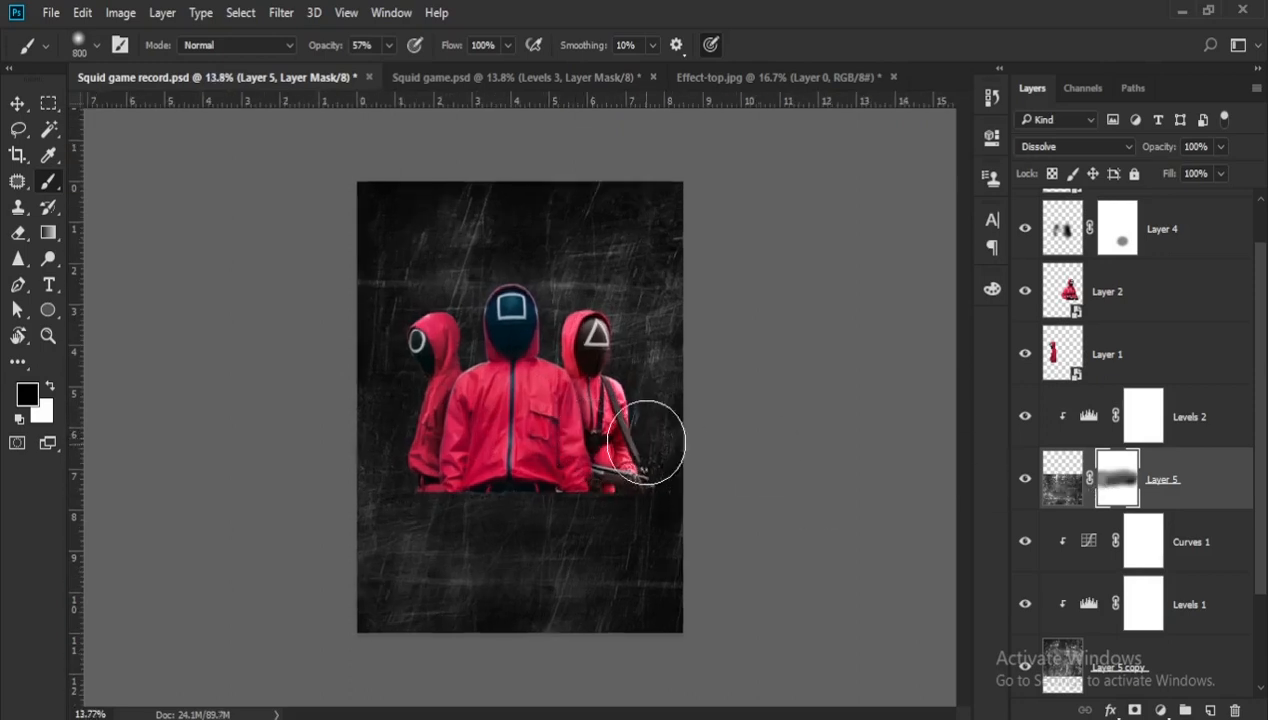
scroll(1062, 640, down, 1)
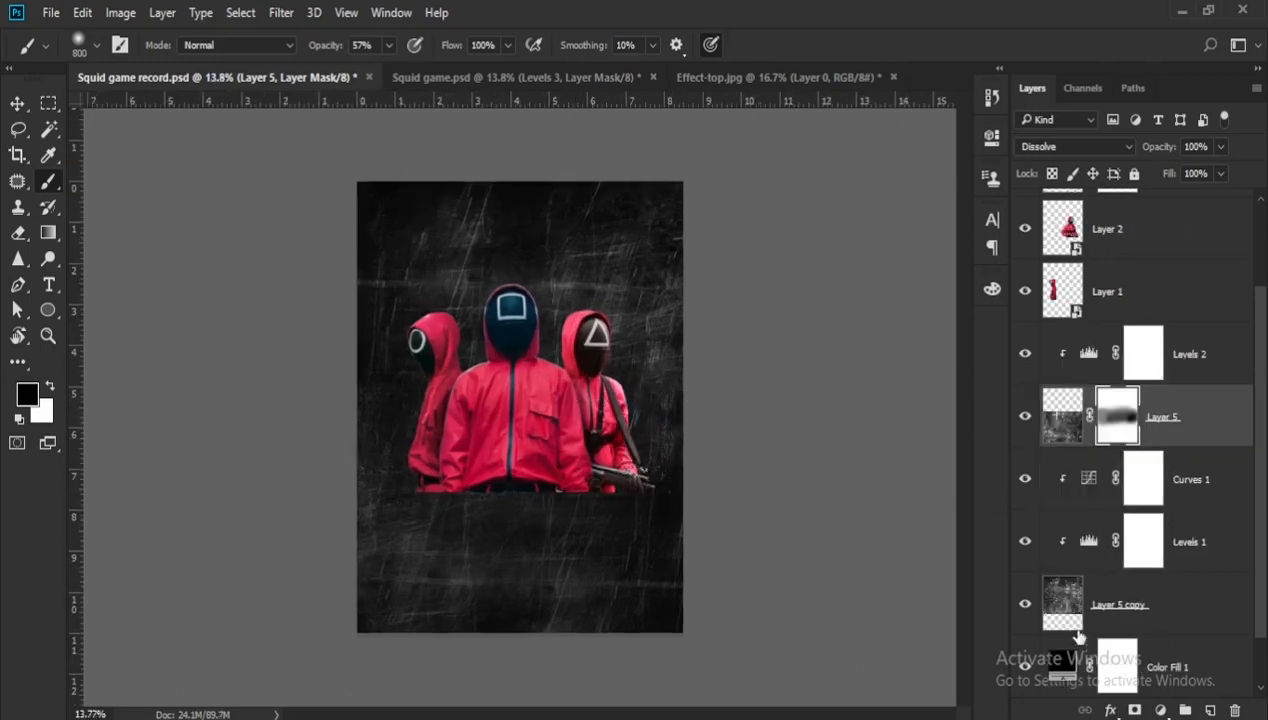
- Add a layer mask to the upper scratch texture (Layer 5 copy) and softly brush out parts of it around the guards
click(1152, 612)
click(1137, 708)
scroll(465, 335, down, 1)
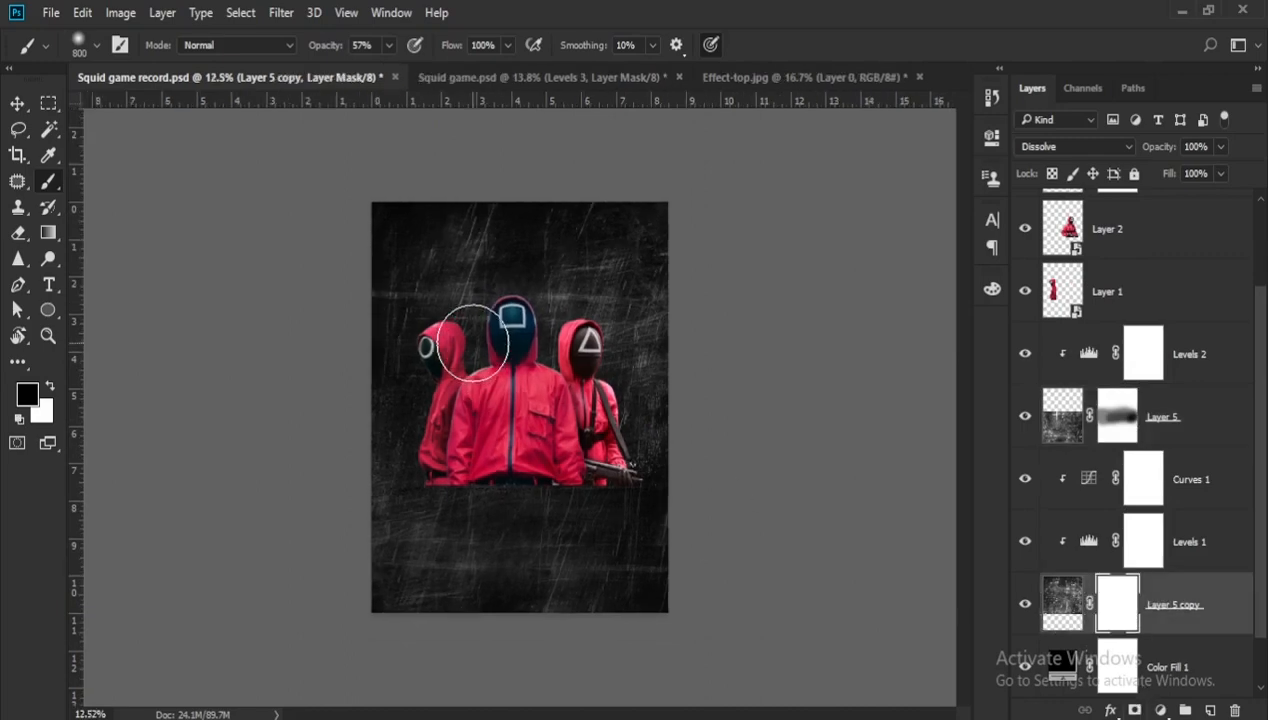
mouse_move(444, 242)
mouse_down()
mouse_move(360, 218)
mouse_move(347, 286)
mouse_move(370, 325)
mouse_move(646, 323)
mouse_move(548, 254)
mouse_move(413, 297)
mouse_up()
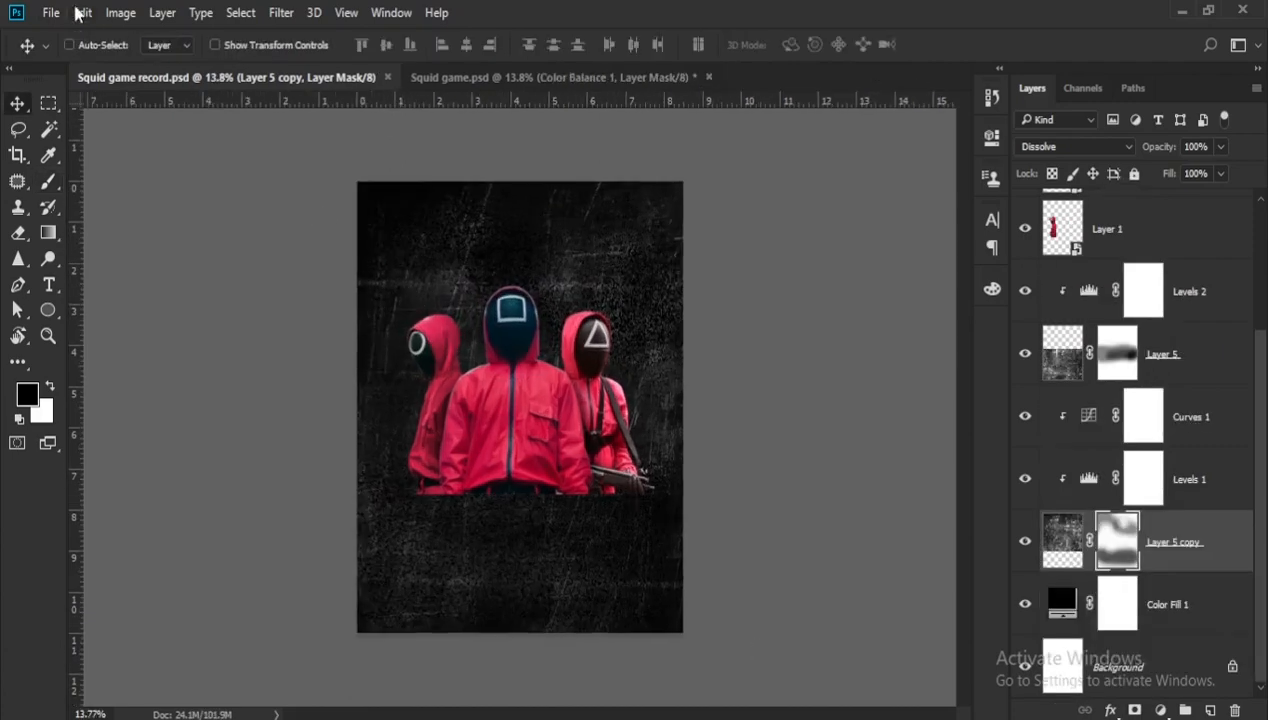
- Open the sparkle-effect image and copy it into the Squid game record poster
click(50, 12)
click(70, 54)
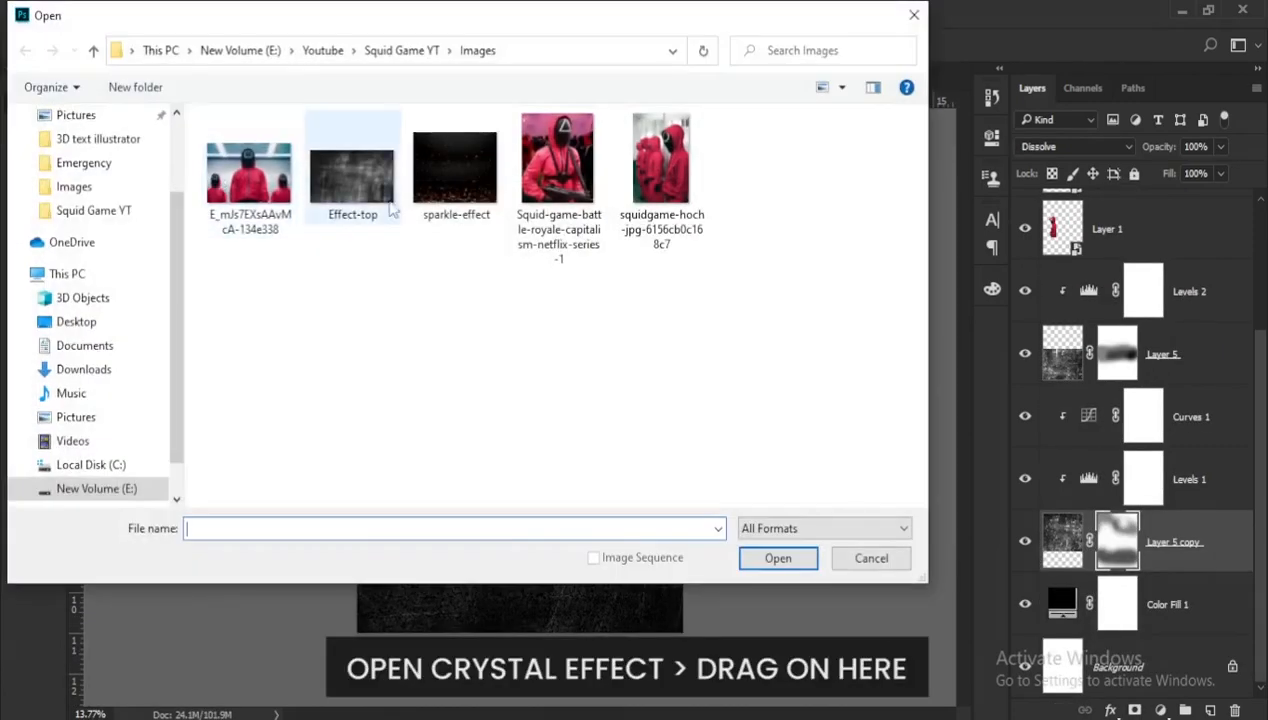
click(475, 193)
double_click(475, 193)
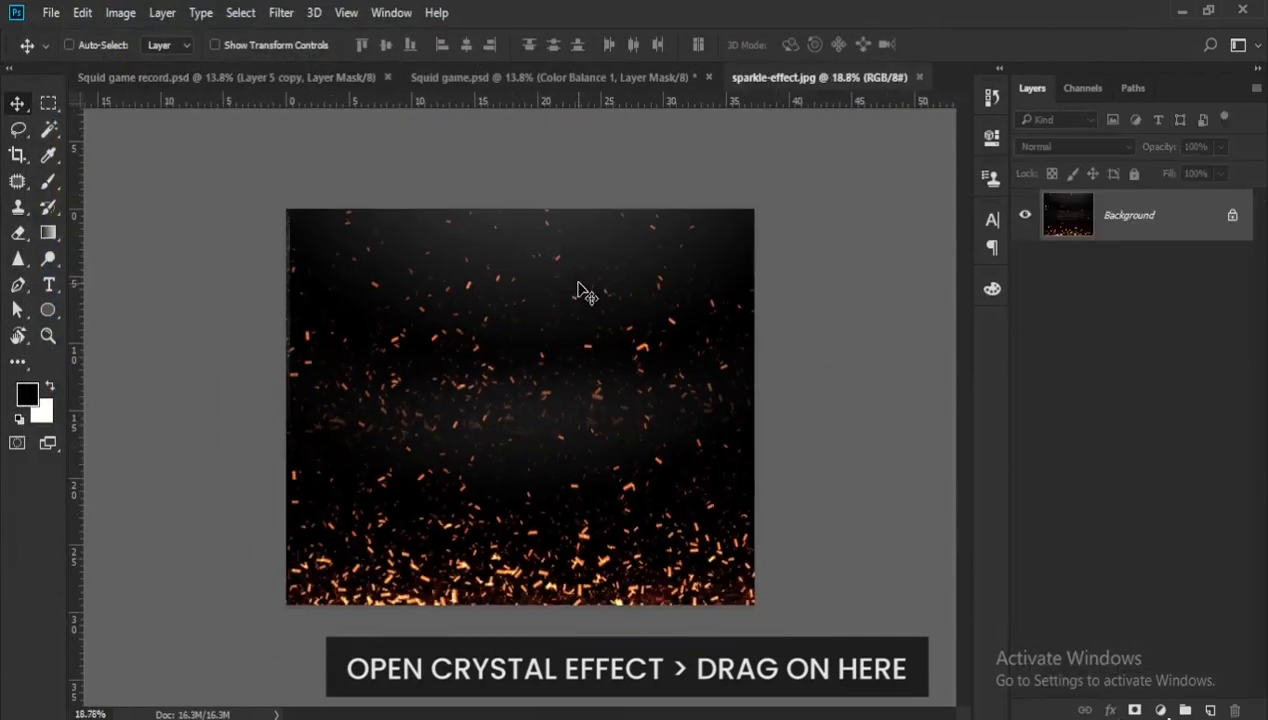
drag(538, 336, 510, 350)
- Place the sparkle layer directly beneath the guards across the poster's upper part and set its blend mode to Screen
scroll(510, 350, down, 2)
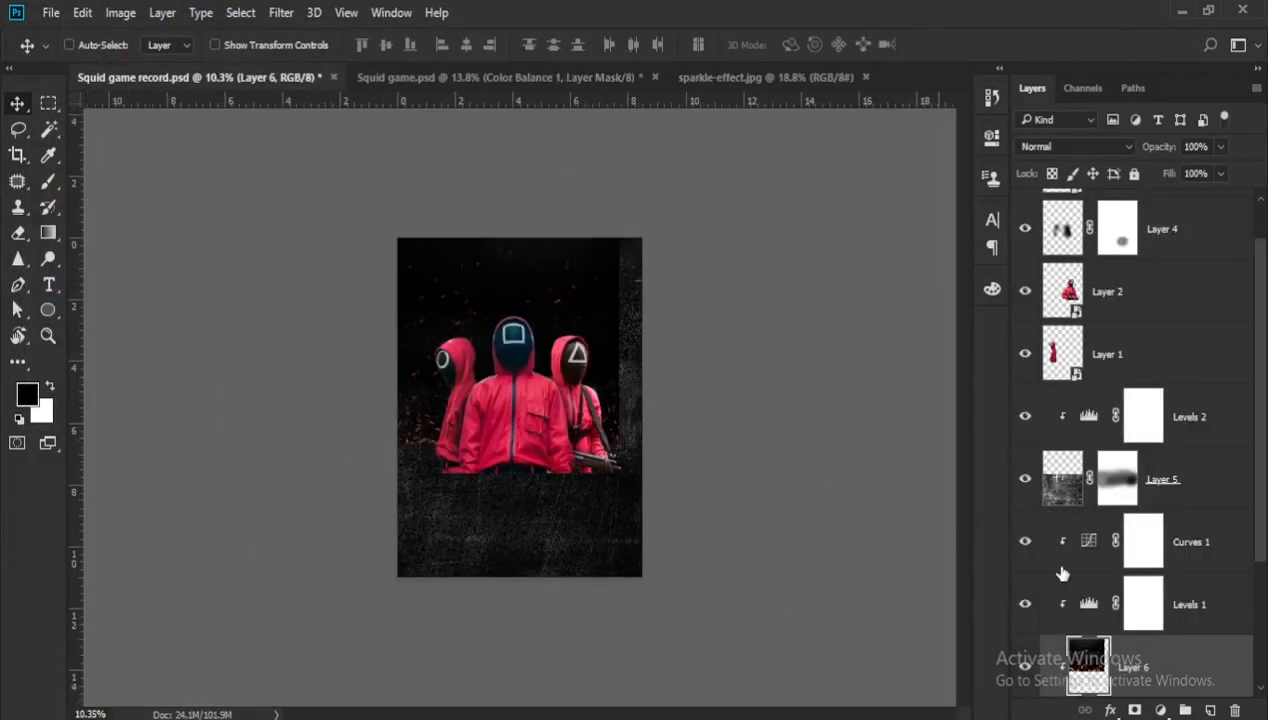
drag(1165, 666, 1169, 410)
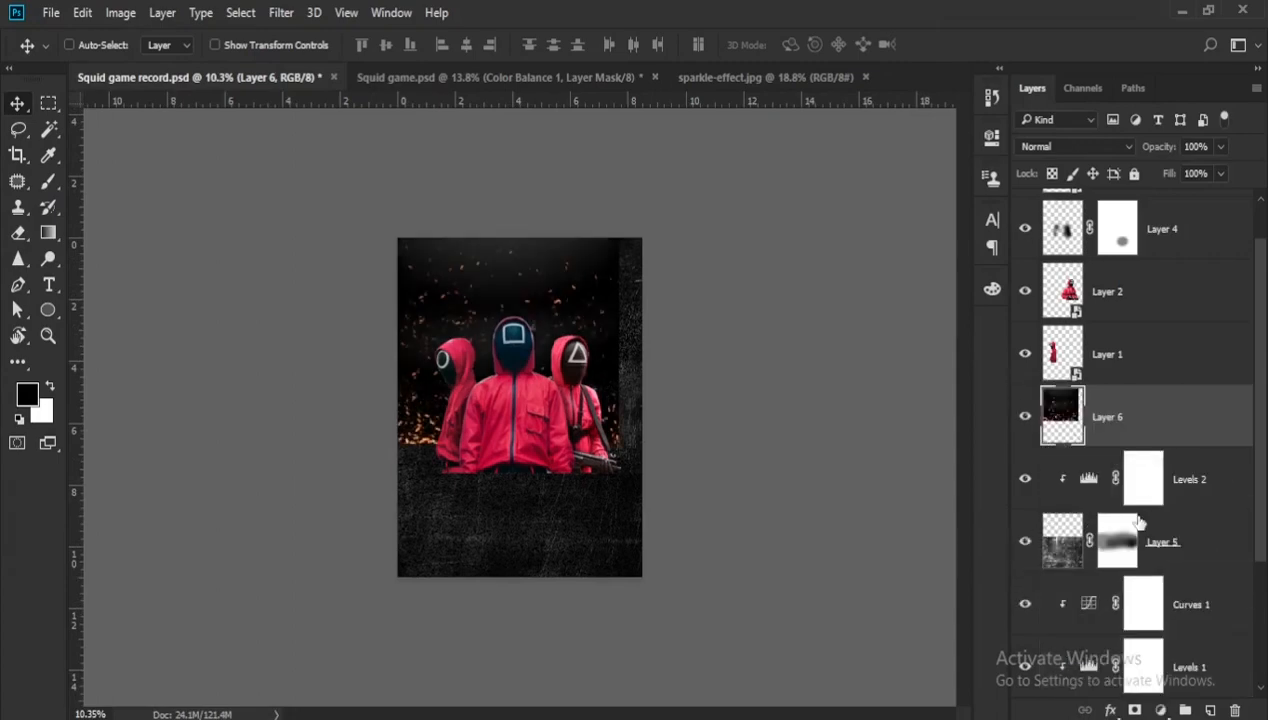
scroll(1140, 420, down, 2)
scroll(1097, 540, up, 3)
mouse_move(520, 285)
mouse_down()
mouse_move(546, 275)
mouse_move(566, 293)
mouse_move(541, 297)
mouse_up()
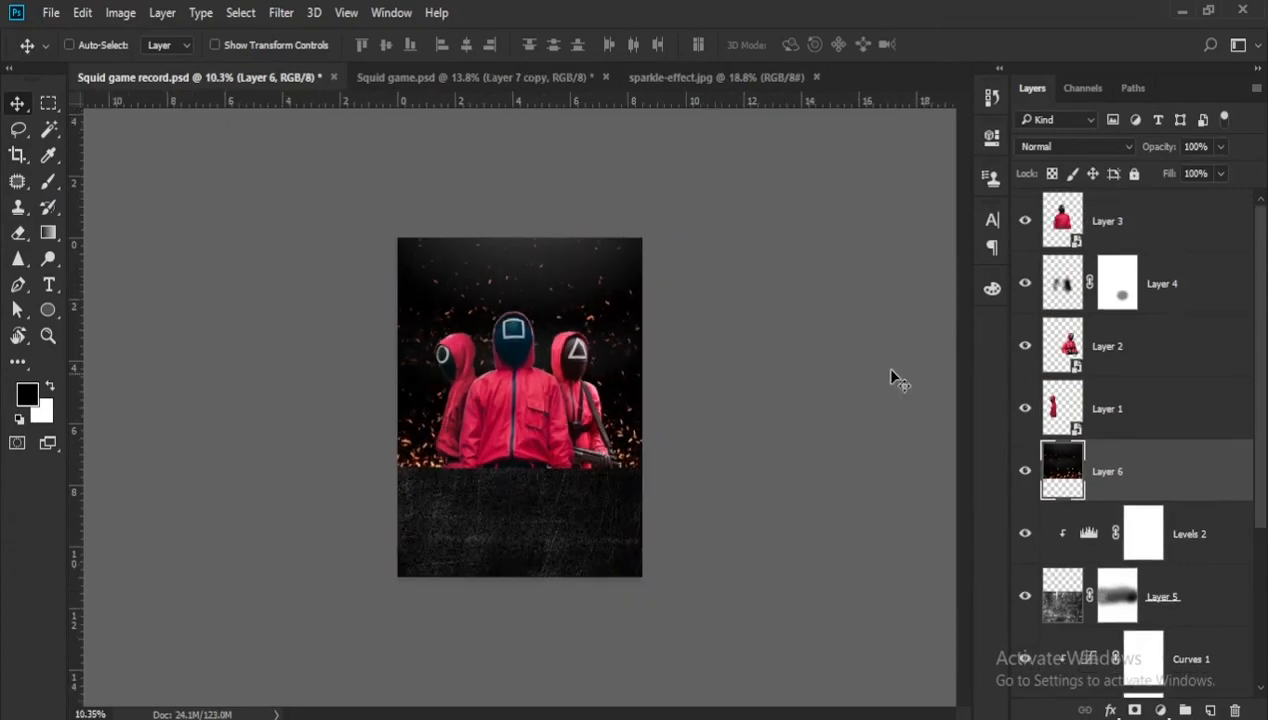
click(1070, 147)
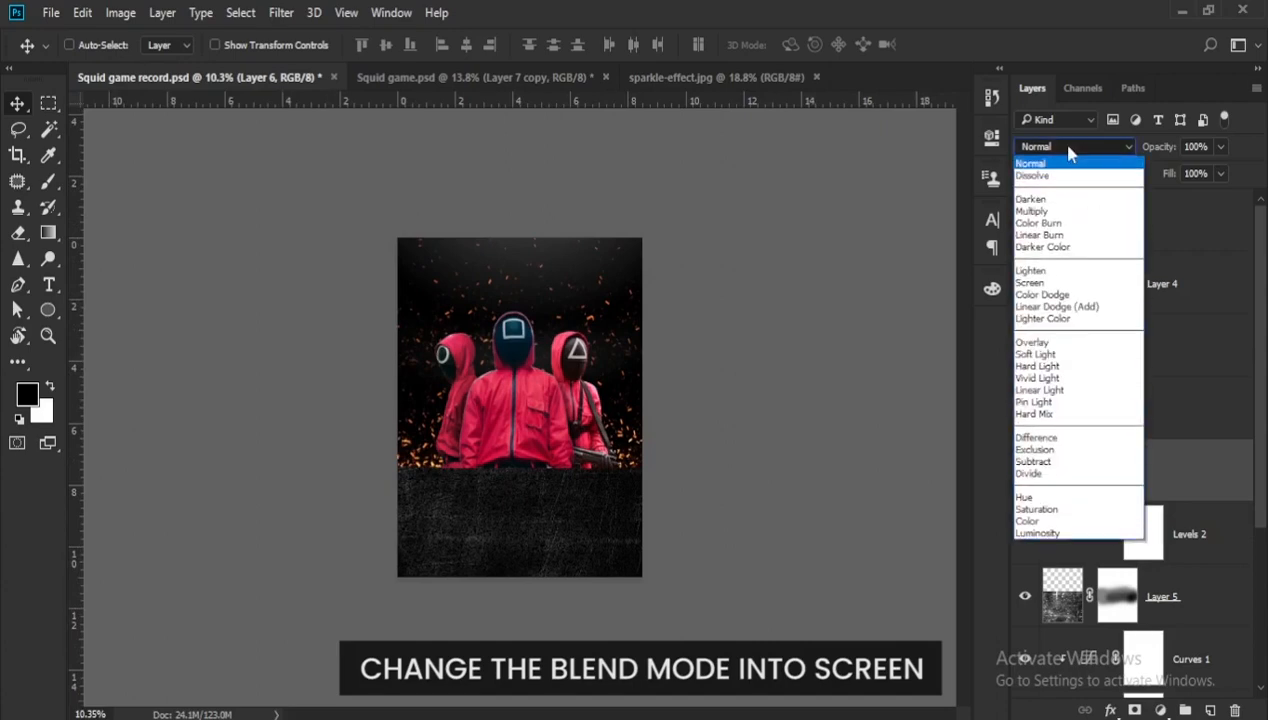
click(1030, 283)
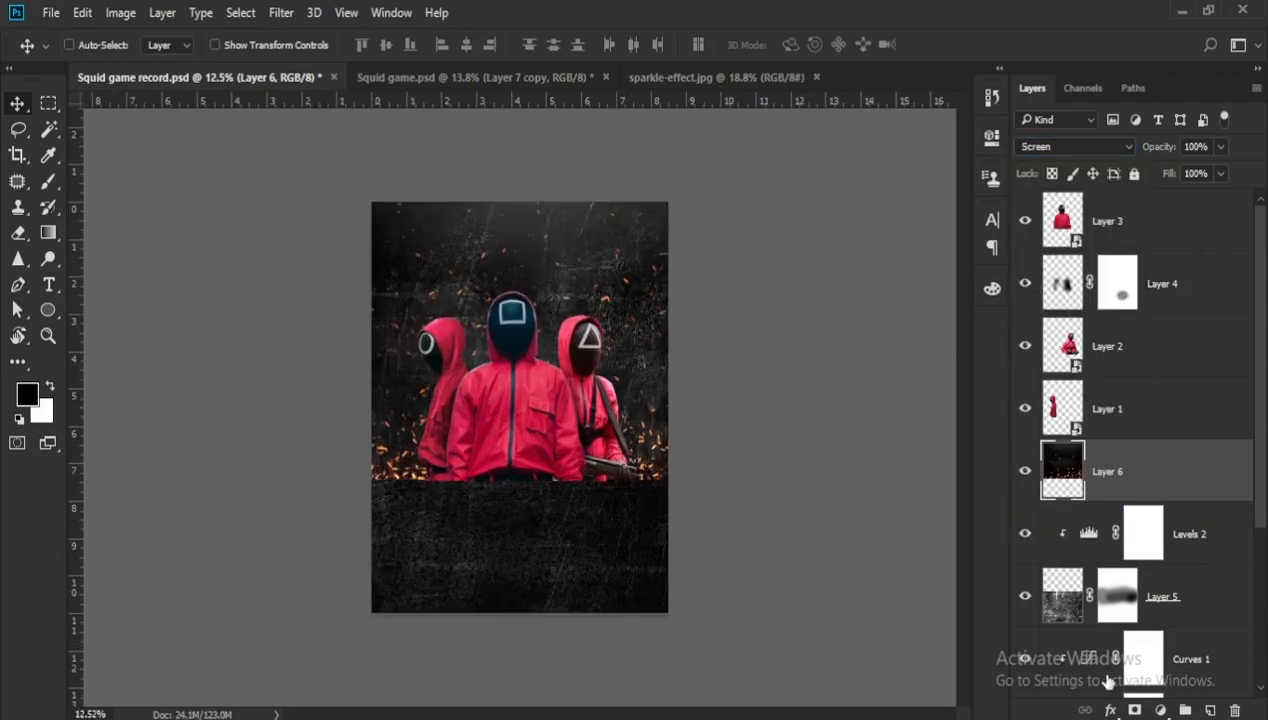
- Add a Black & White adjustment clipped to the sparkle layer and set its Reds to 46
click(1160, 710)
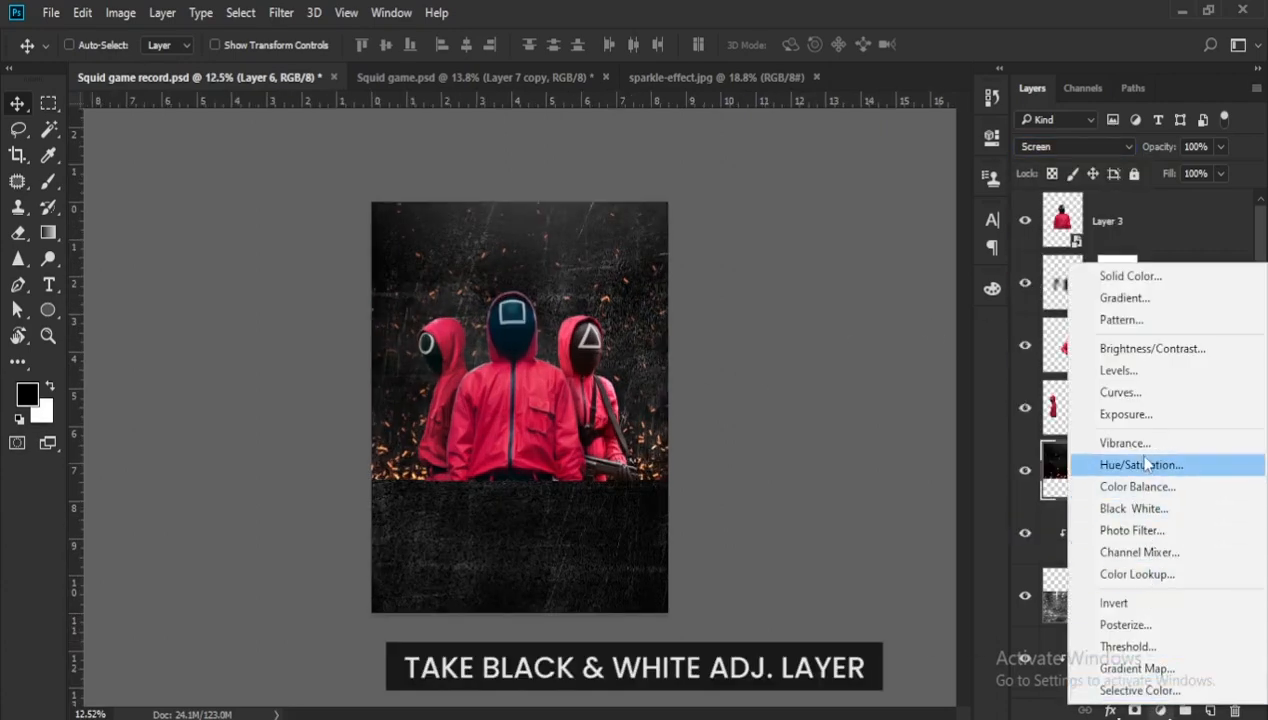
click(1133, 508)
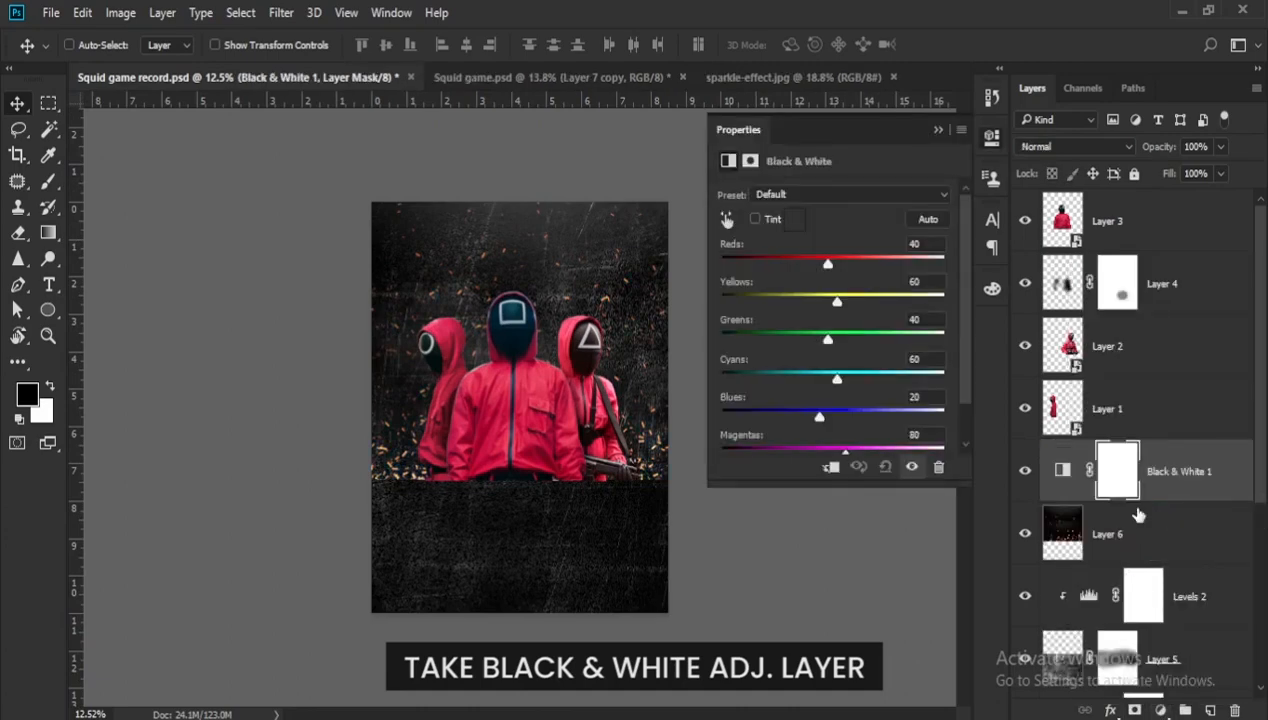
click(914, 244)
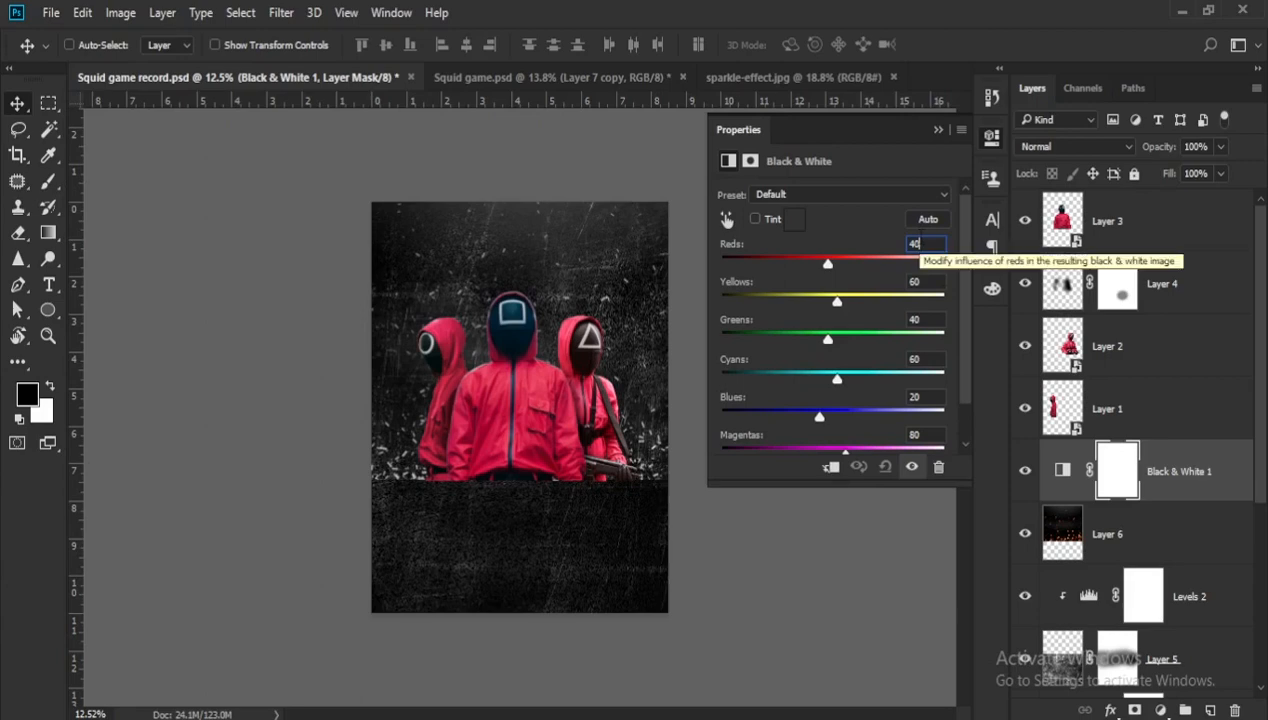
key(BackSpace)
text(6)
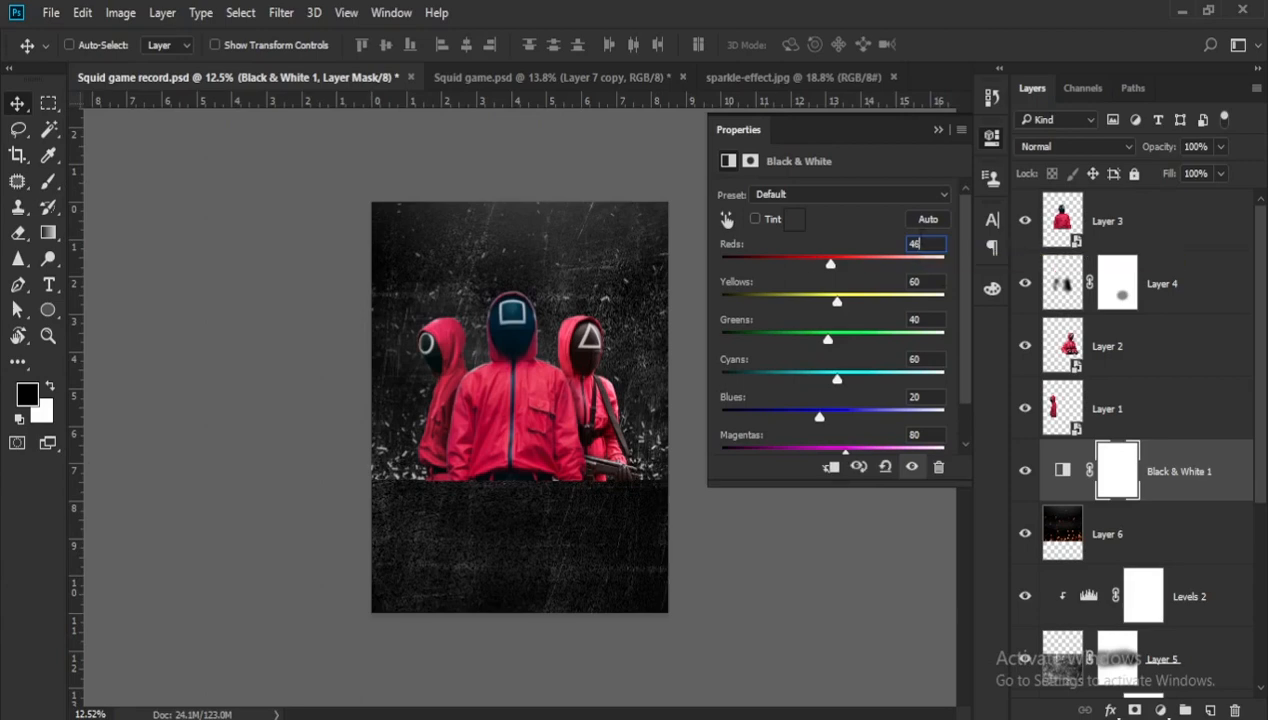
click(831, 467)
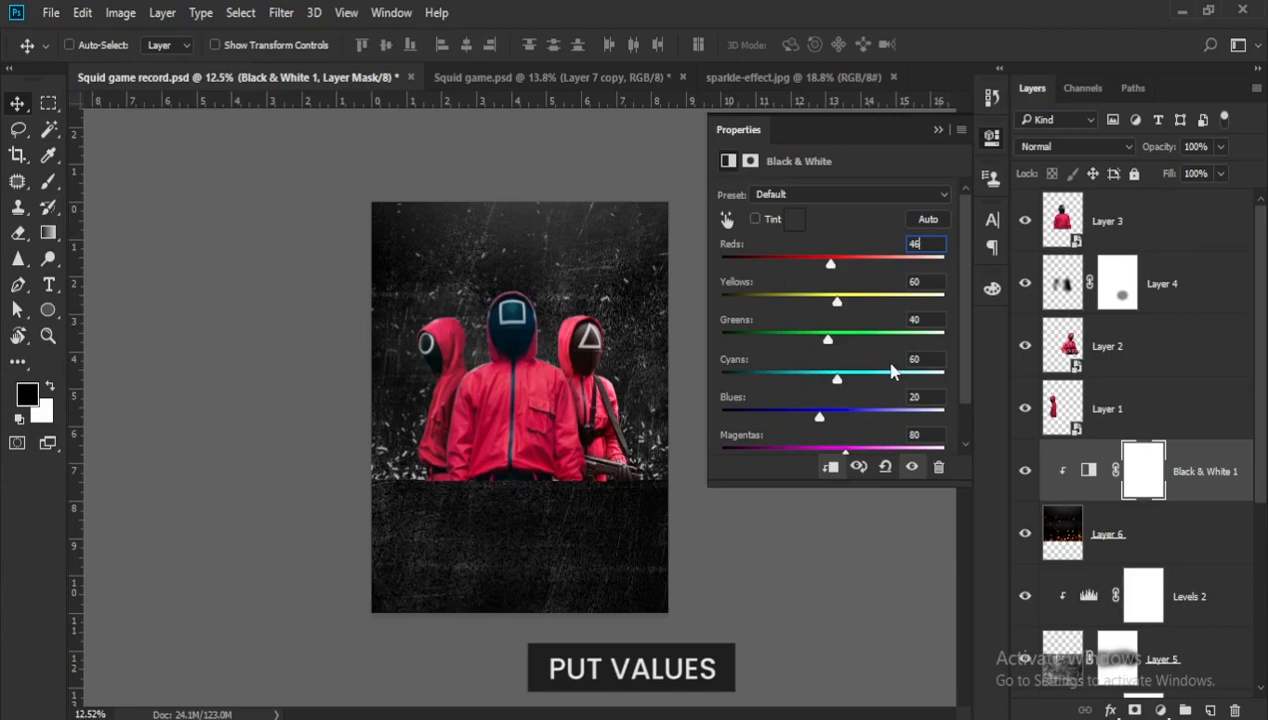
- Set the Black & White adjustment's Yellows to 50, Greens 29, Cyans 79, Blues 88 and Magentas 165
key(Tab)
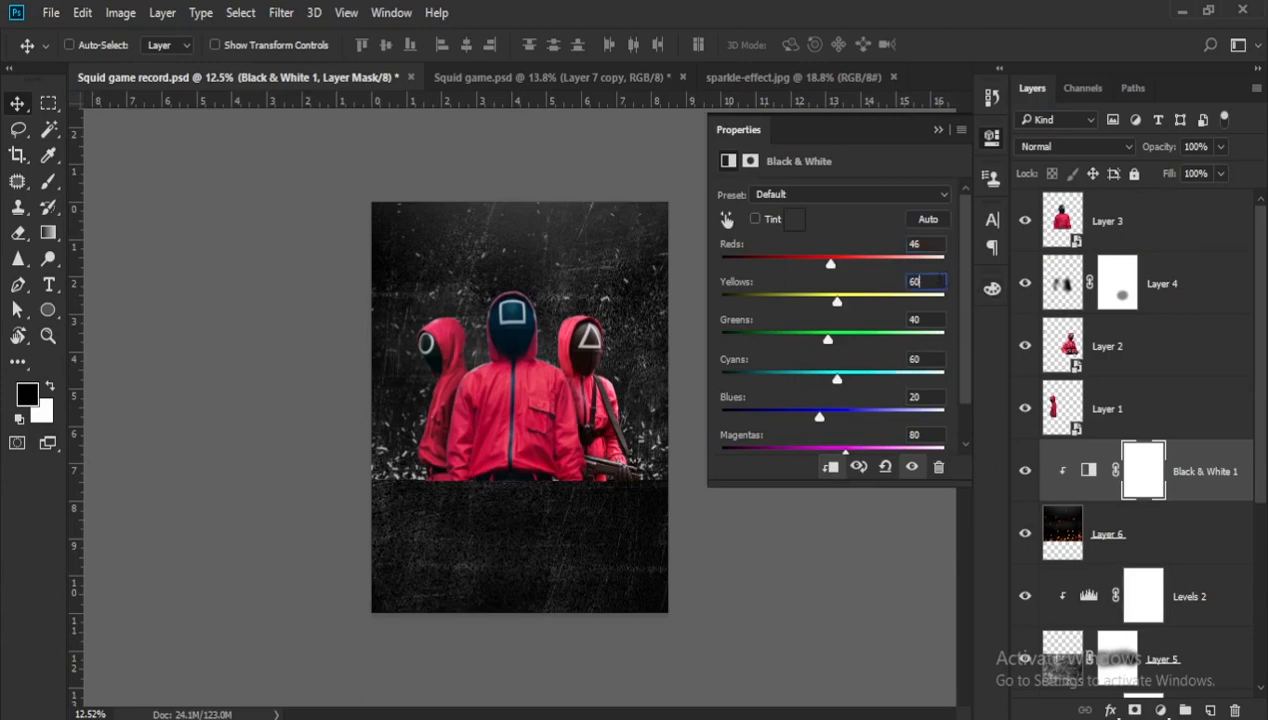
text(6)
text(50)
text(25)
text(75)
text(88)
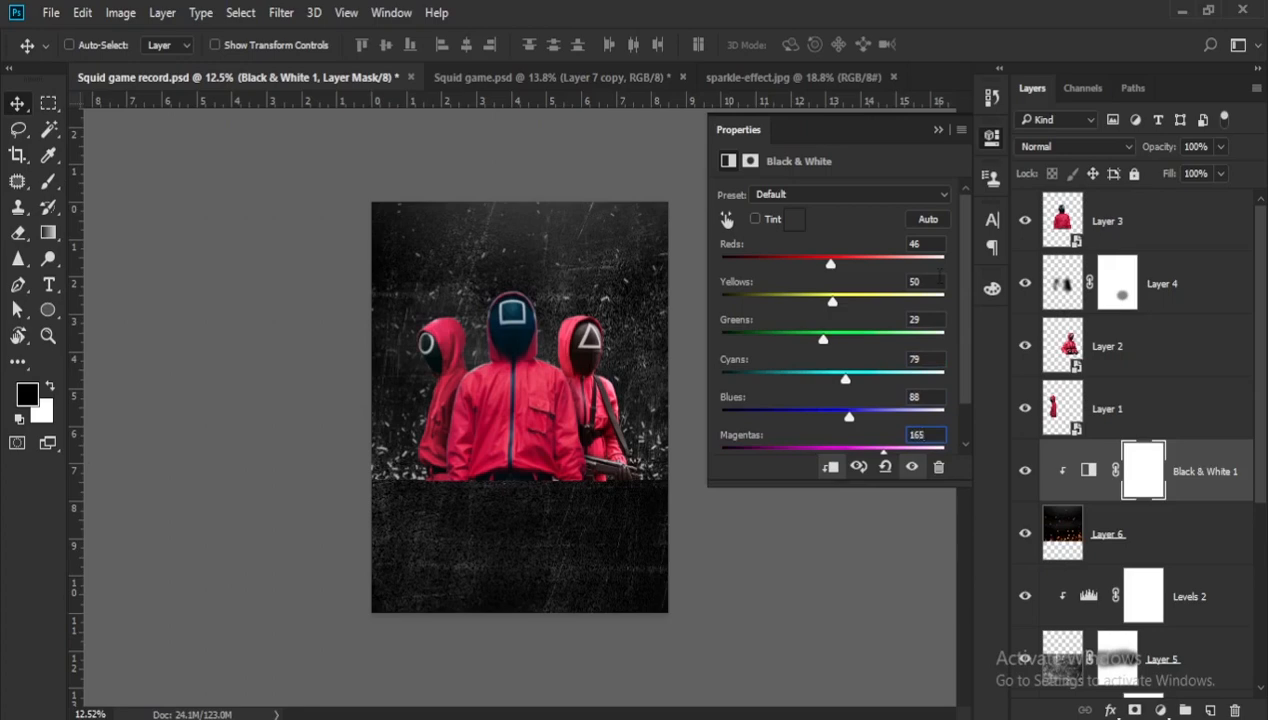
- Add a Color Balance adjustment above the Black & White adjustment and clip it to the sparkle layer
key(Tab)
click(935, 129)
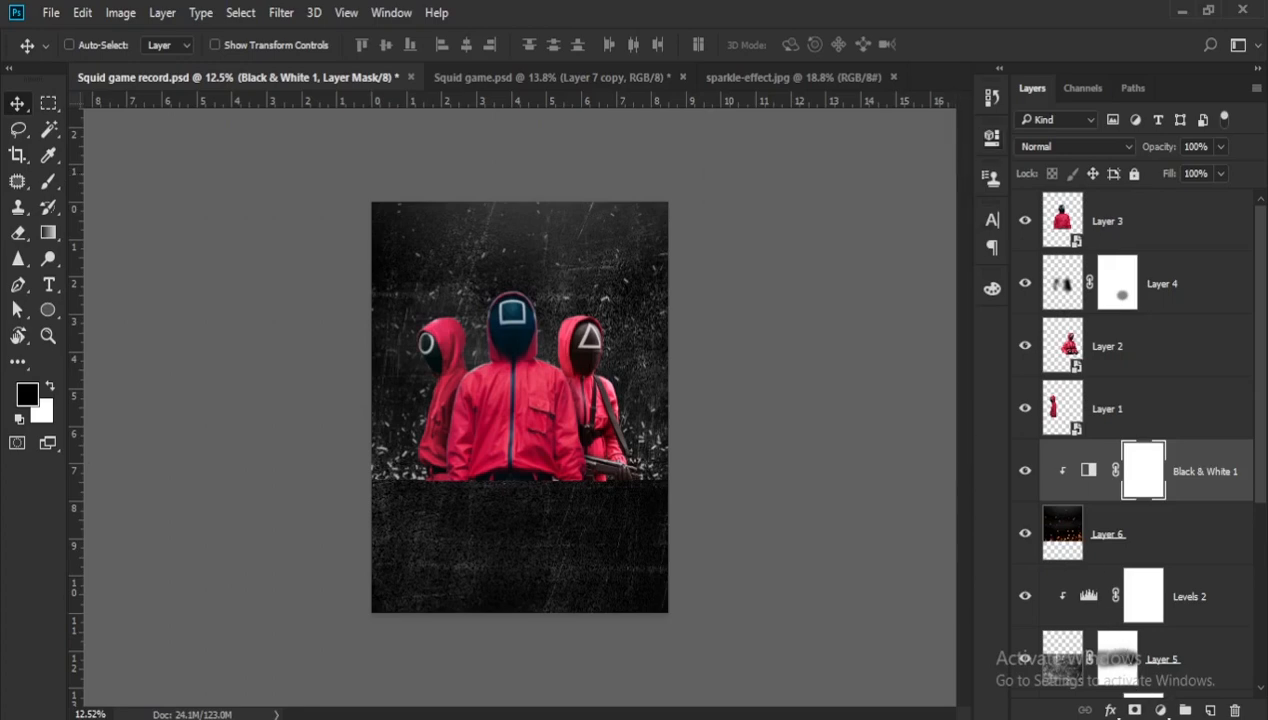
click(1161, 710)
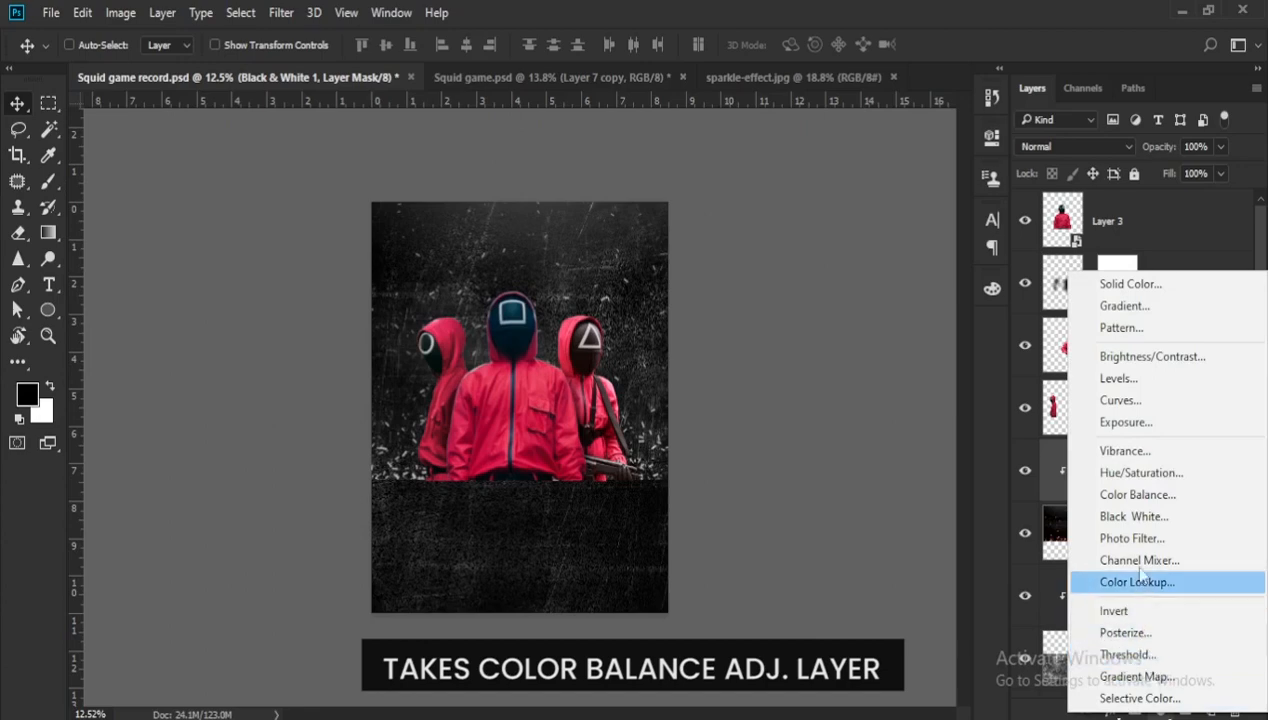
click(1134, 494)
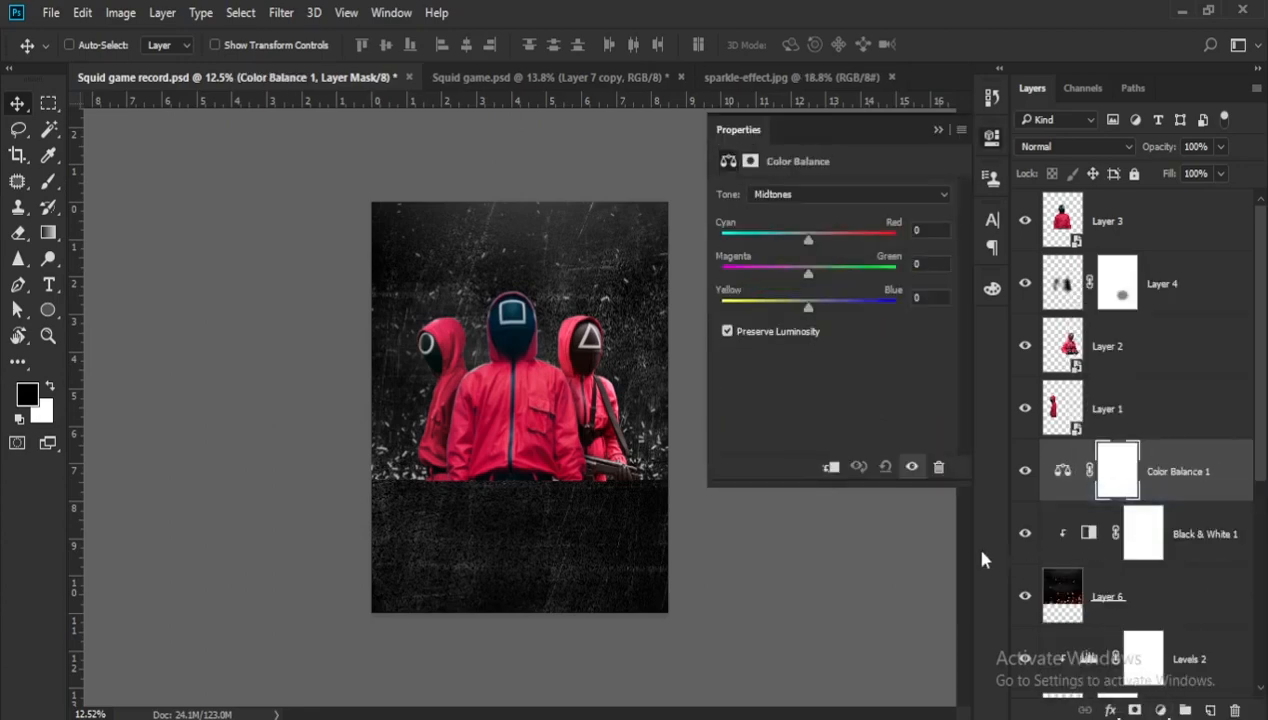
click(831, 467)
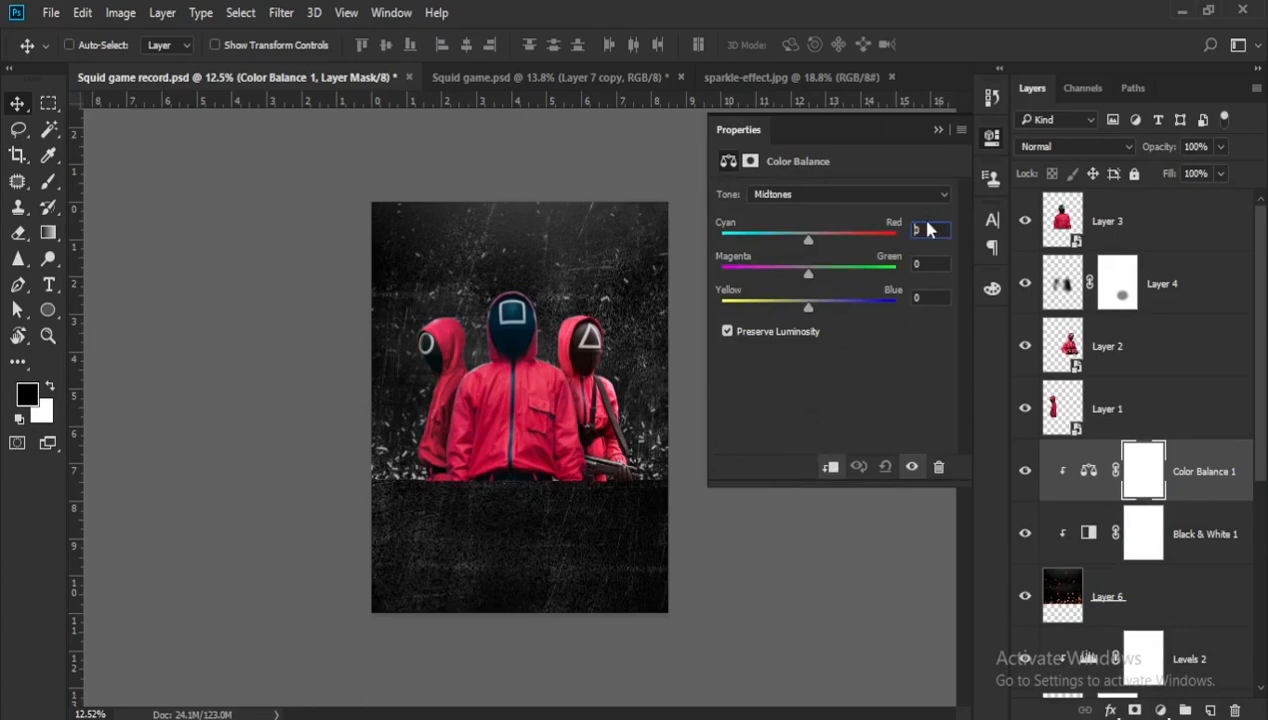
- Set the Color Balance midtones to Cyan-Red -11, Magenta-Green -41 and Yellow-Blue -30
key(BackSpace)
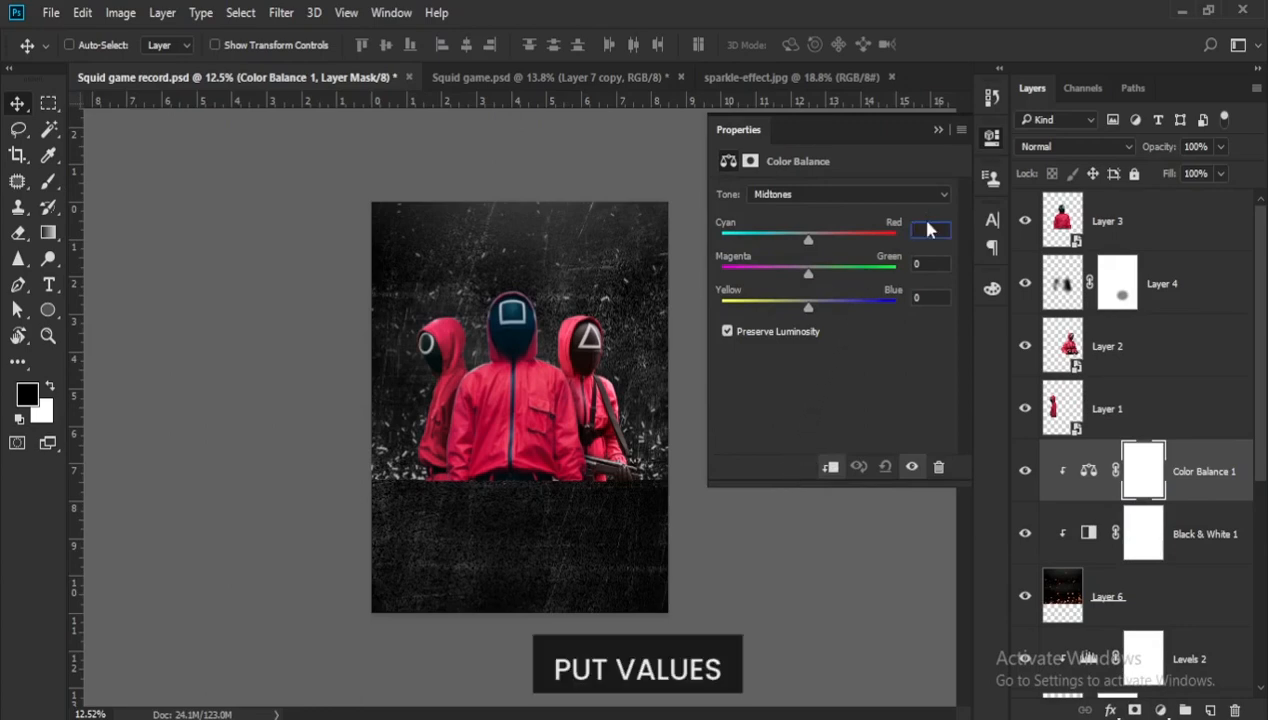
text(-11)
text(-41)
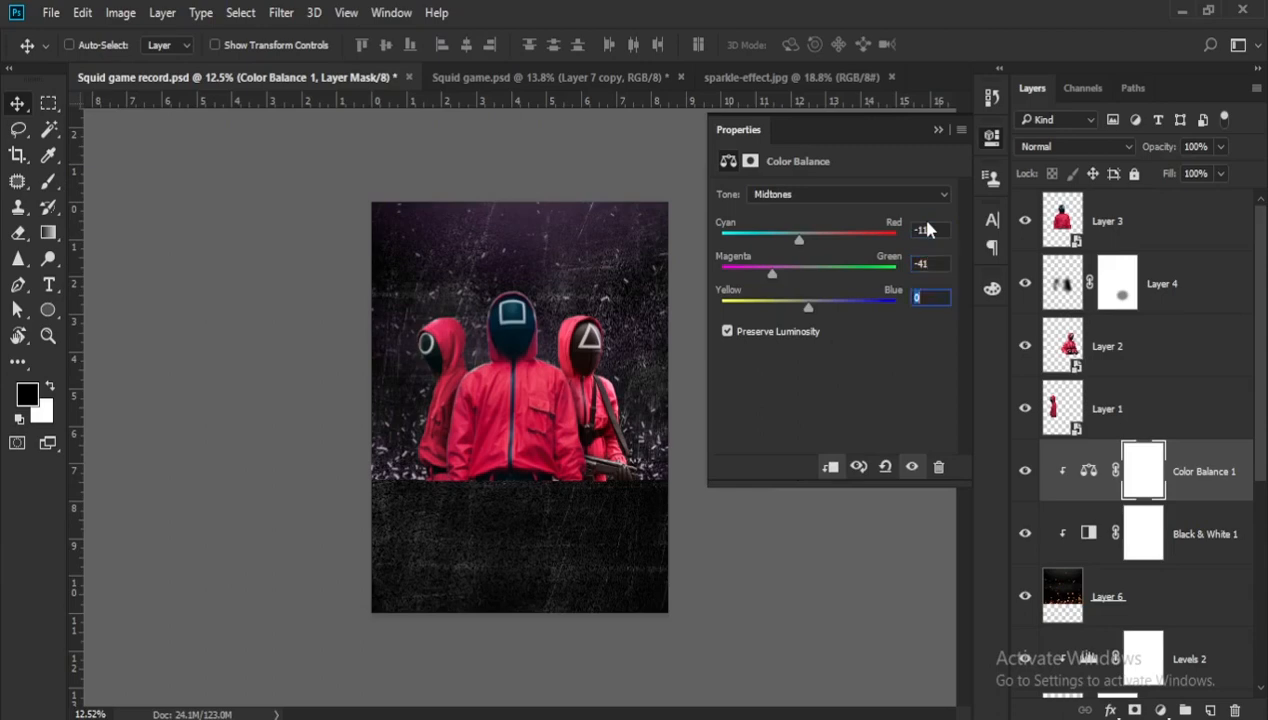
click(927, 229)
key(Tab)
key(Tab)
text(-30)
- Set the Color Balance highlights to Cyan-Red 31, Magenta-Green -30 and Yellow-Blue -1
click(847, 193)
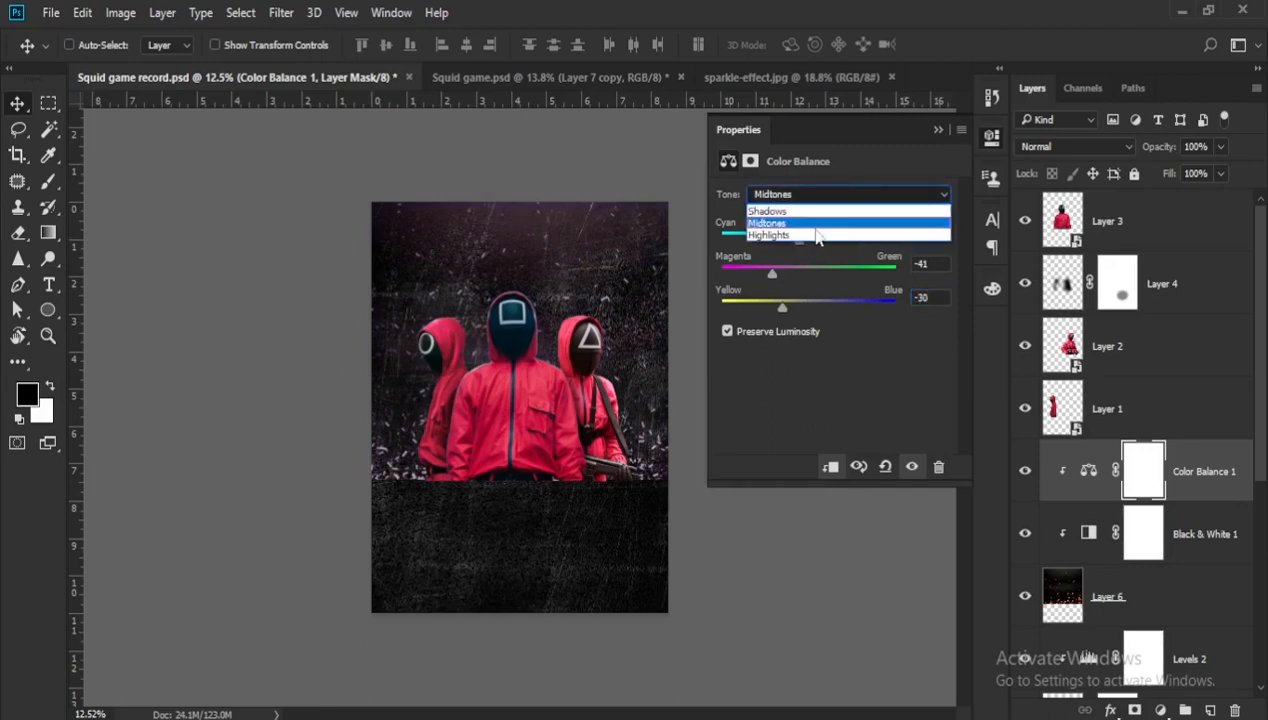
click(818, 233)
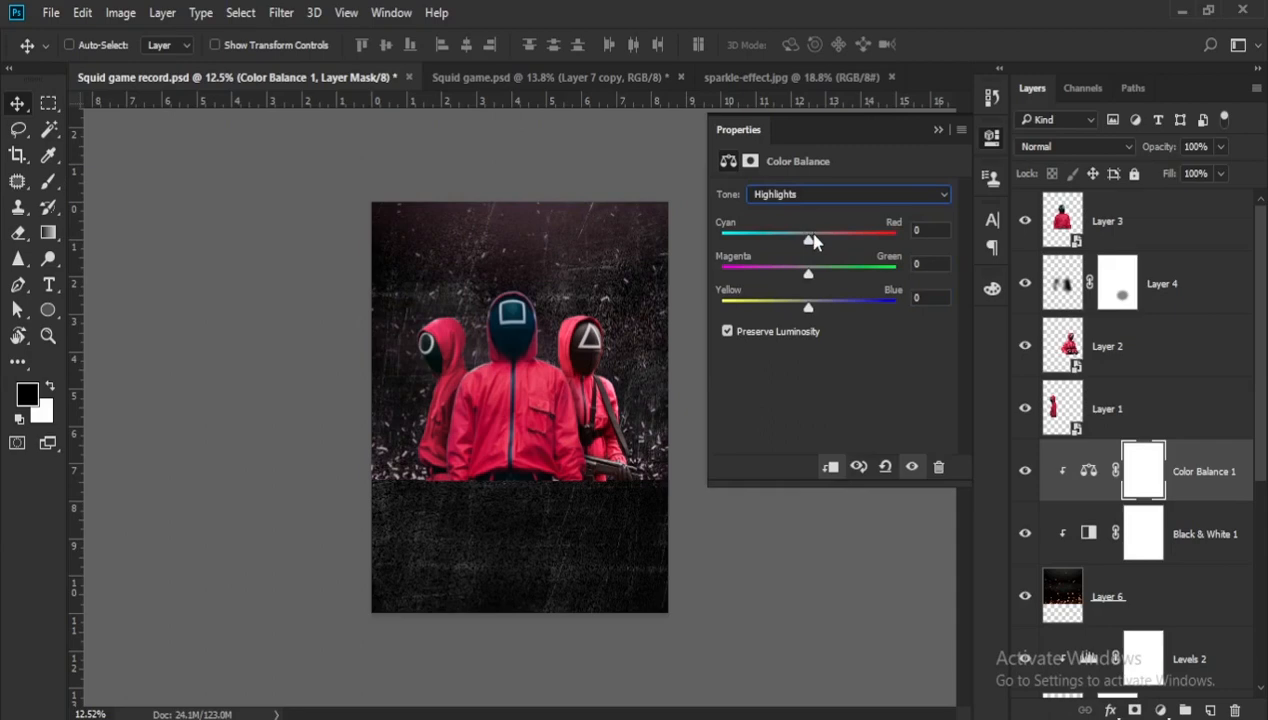
click(930, 229)
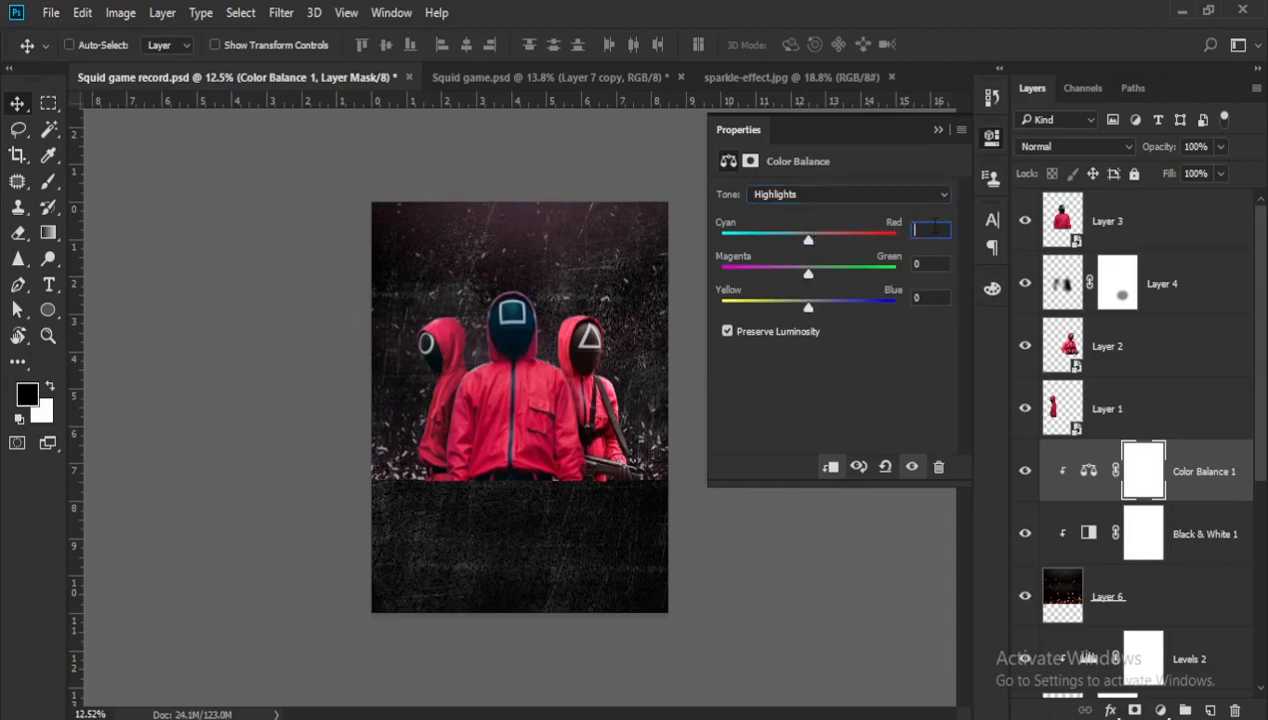
text(31)
key(Return)
text(-30)
- Set the Color Balance shadows to Cyan-Red -21, Magenta-Green -15 and Yellow-Blue +34
click(890, 194)
click(808, 210)
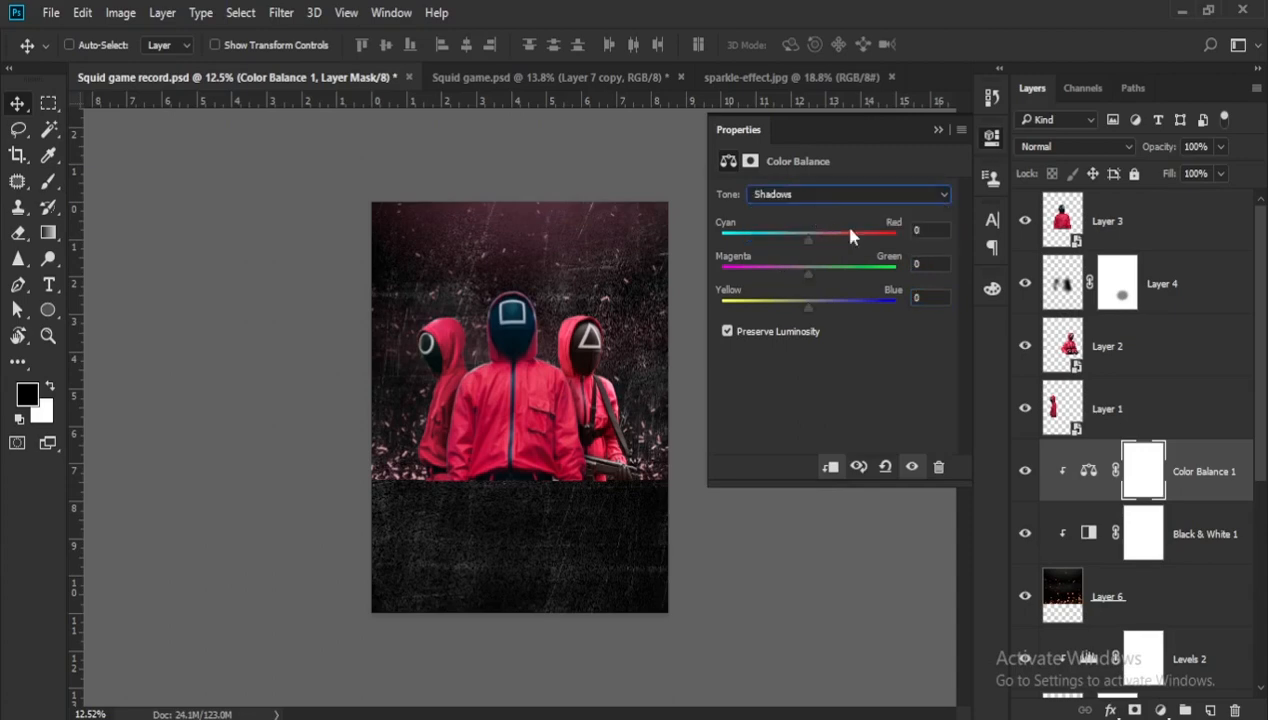
click(940, 231)
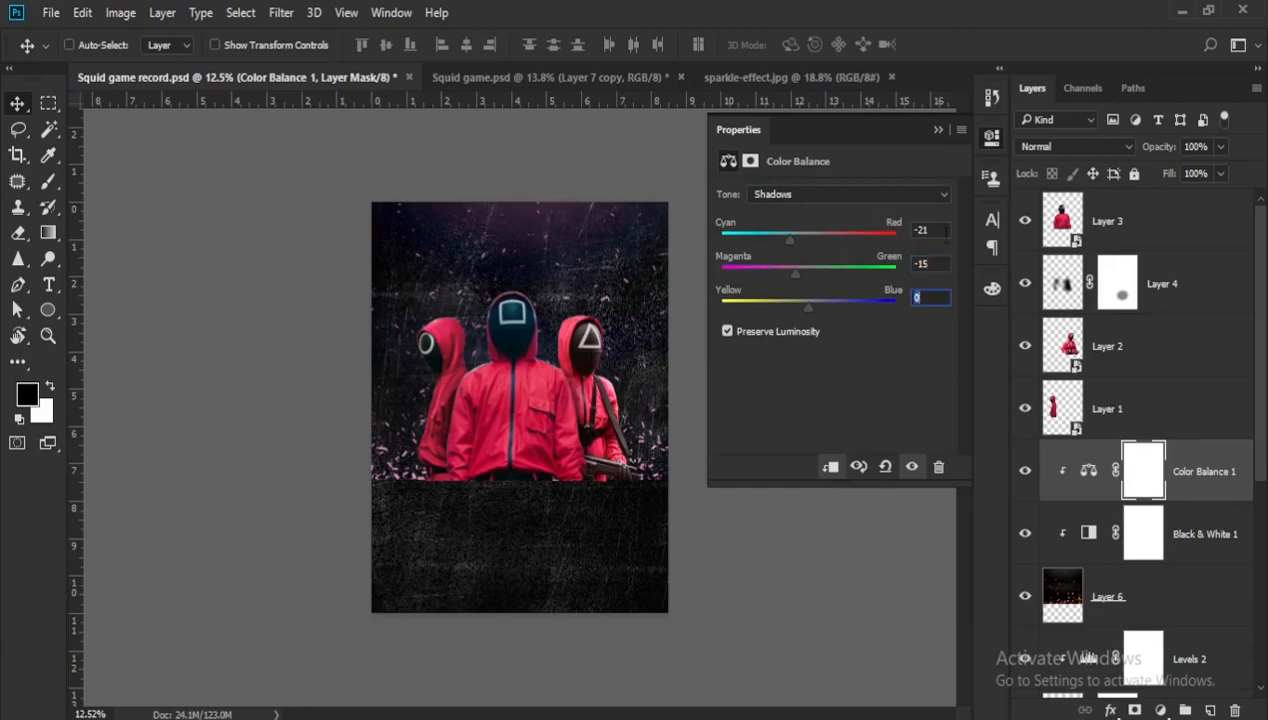
text(4)
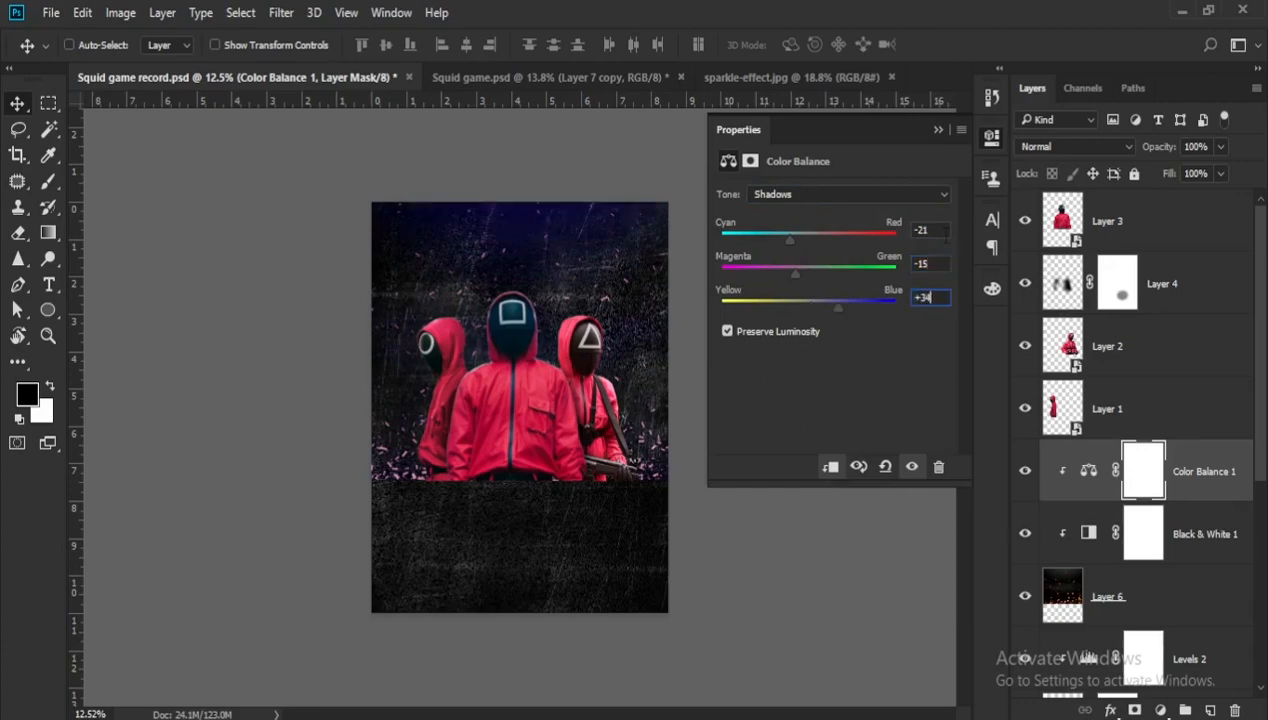
click(938, 129)
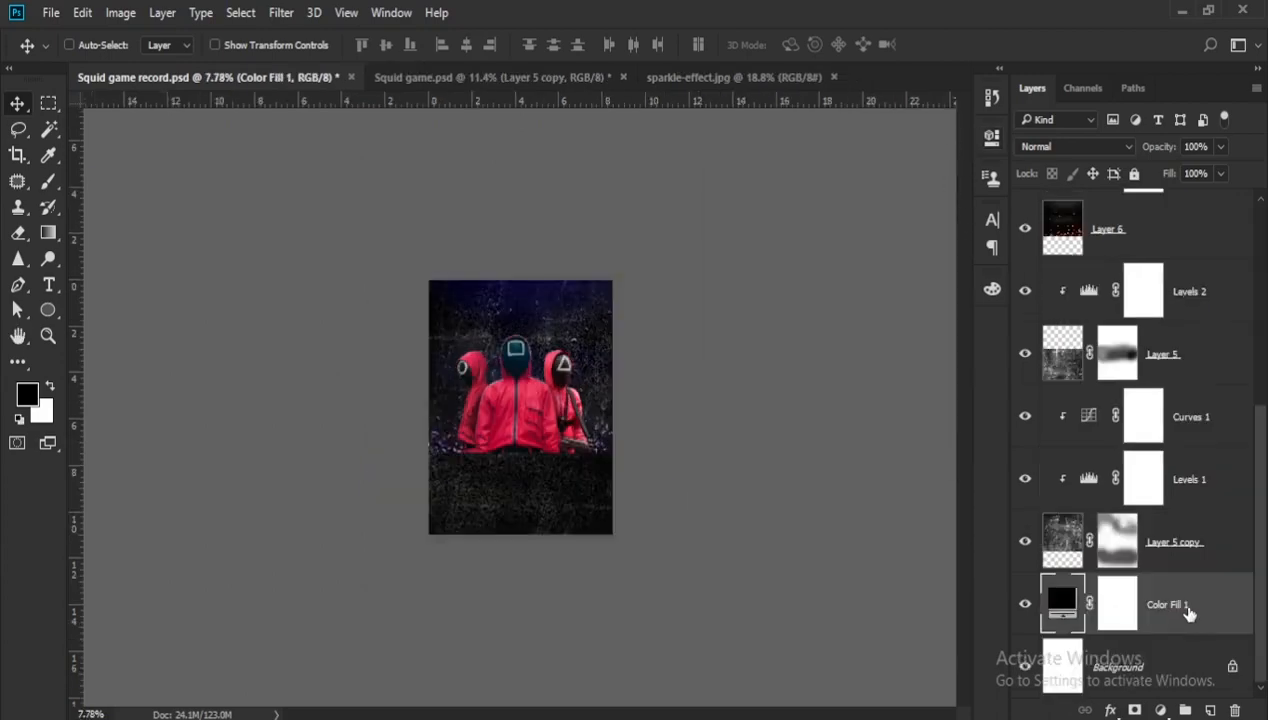
- Group Layer 5 copy with its Levels 1 and Curves 1 adjustments, name the group "bg effect 1" and copy that name
click(1186, 558)
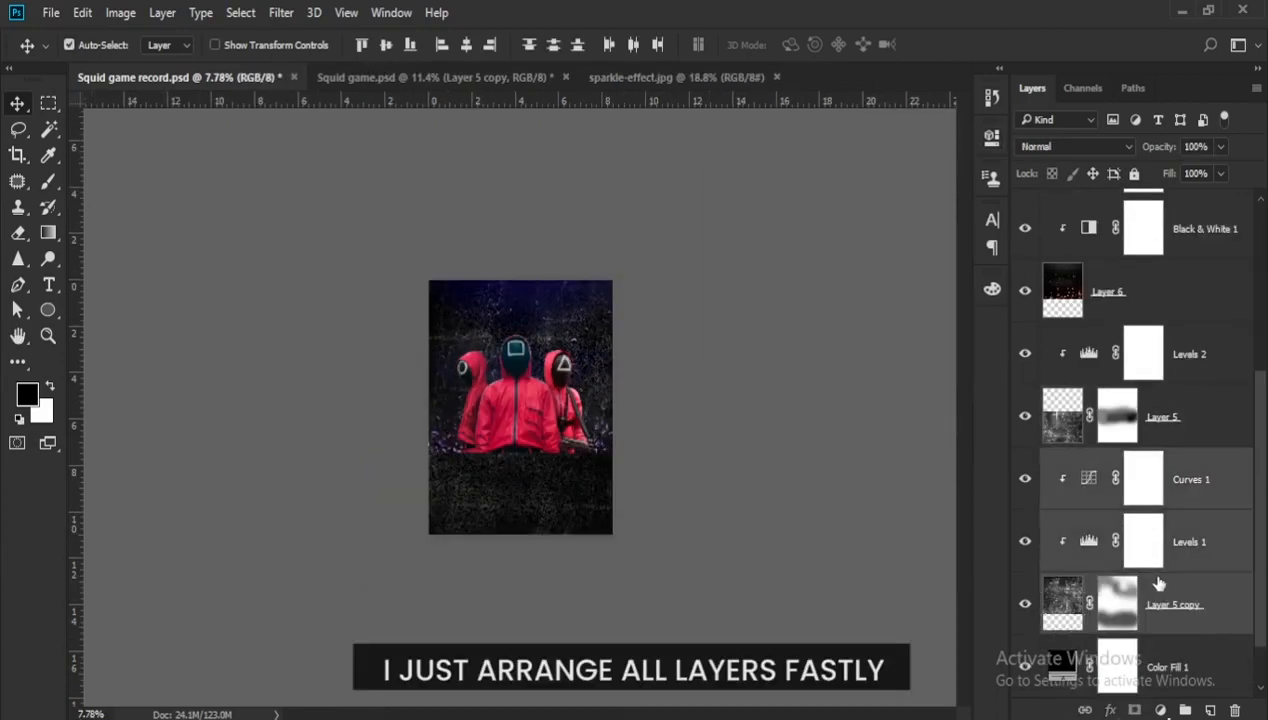
key(ctrl+g)
double_click(1098, 561)
text(bg effect 1)
key(ctrl+a)
key(ctrl+c)
- Group Layer 5 with its Levels 2 adjustment and name the group "bg effect 2"
click(1180, 522)
key(ctrl+g)
double_click(1096, 539)
key(ctrl+v)
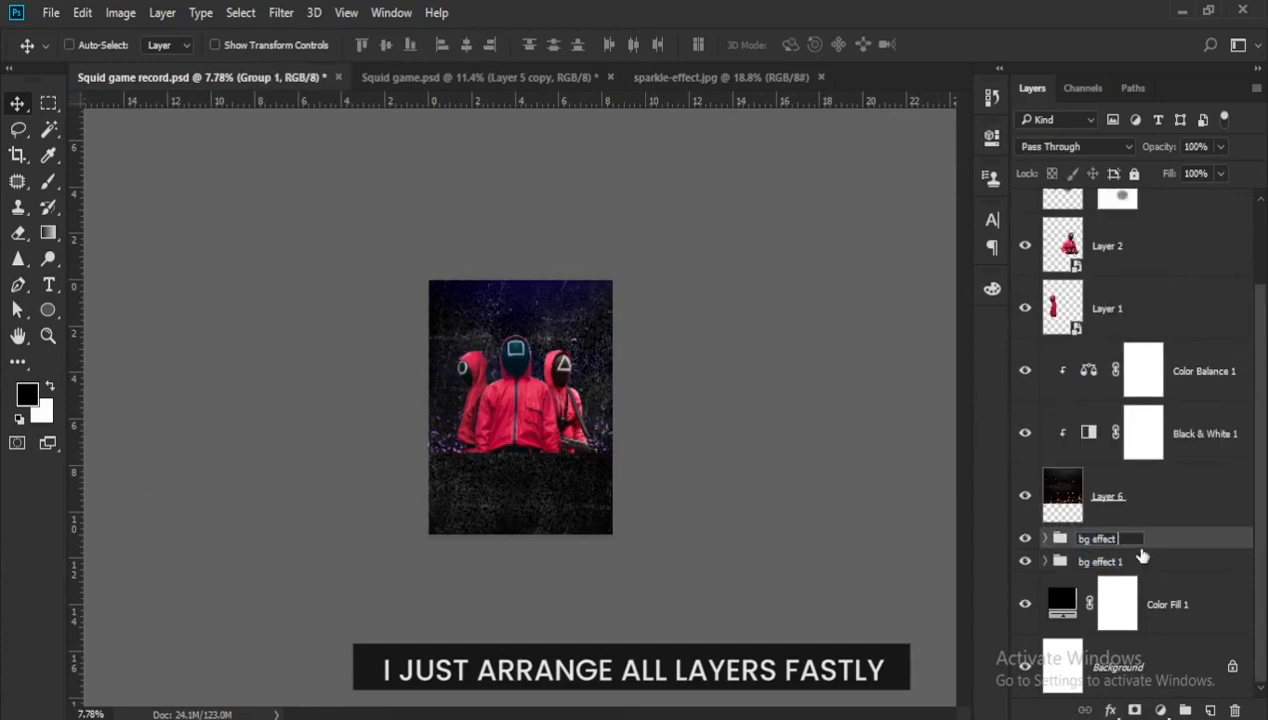
text(2)
- Group the sparkle layer with its Black & White and Color Balance adjustments as "bg effect 3"
click(1150, 497)
key(ctrl+g)
double_click(1090, 453)
text(bg effect 3)
- Group the guard layers and their shadow layer, naming the group "character"
scroll(520, 407, up, 7)
key(ctrl+g)
double_click(1090, 202)
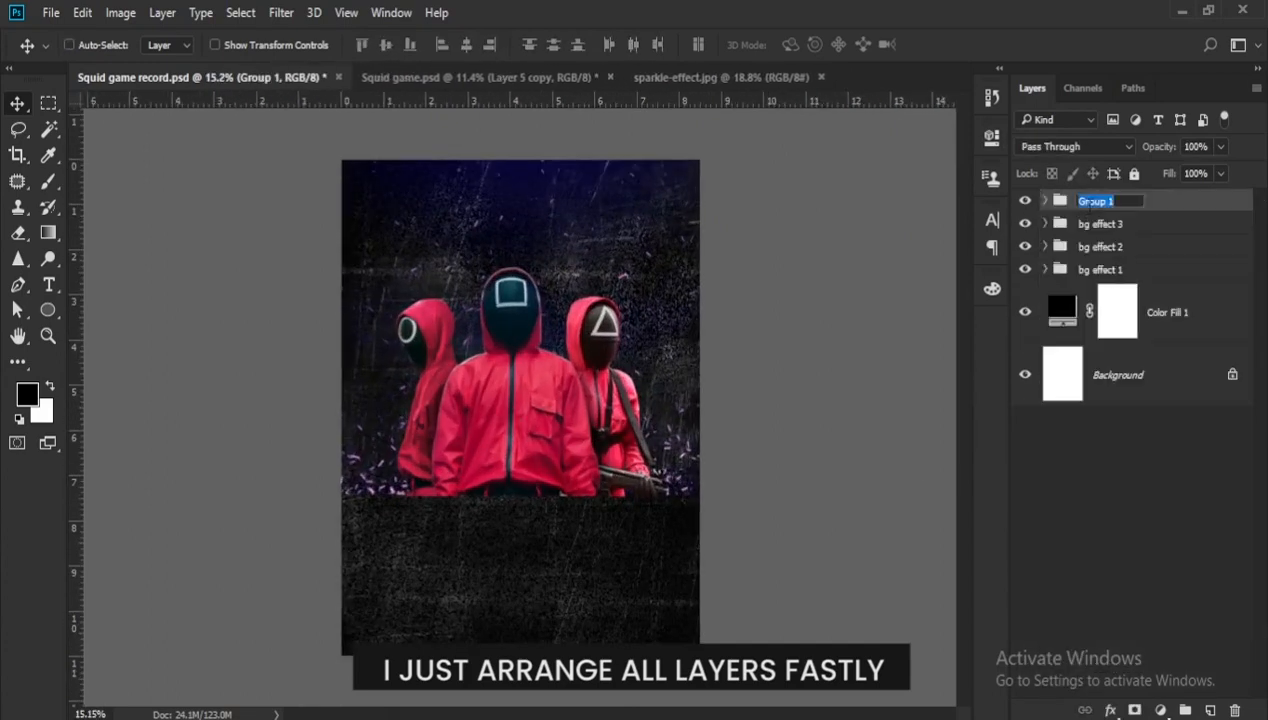
text(character)
- Add a new layer above the bg effect 3 group and draw a closed four-point beam path widening from above the poster to the guards' base
click(1133, 223)
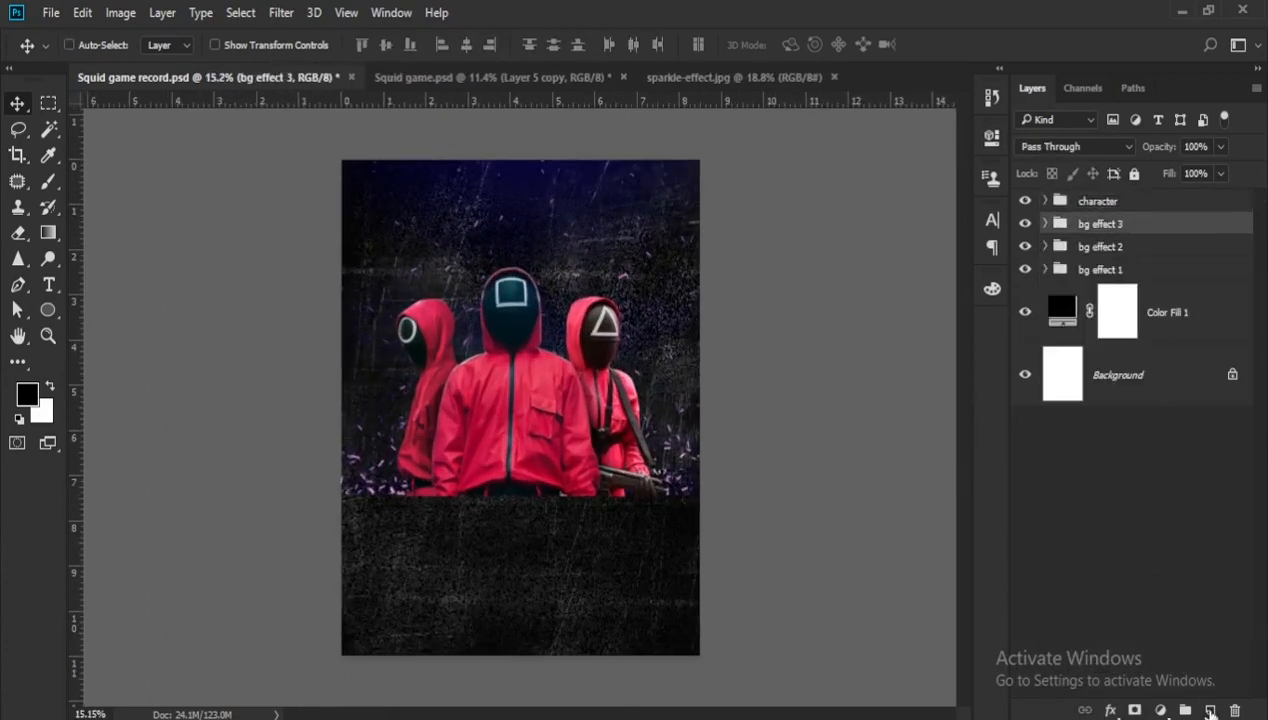
click(1210, 710)
scroll(515, 400, down, 2)
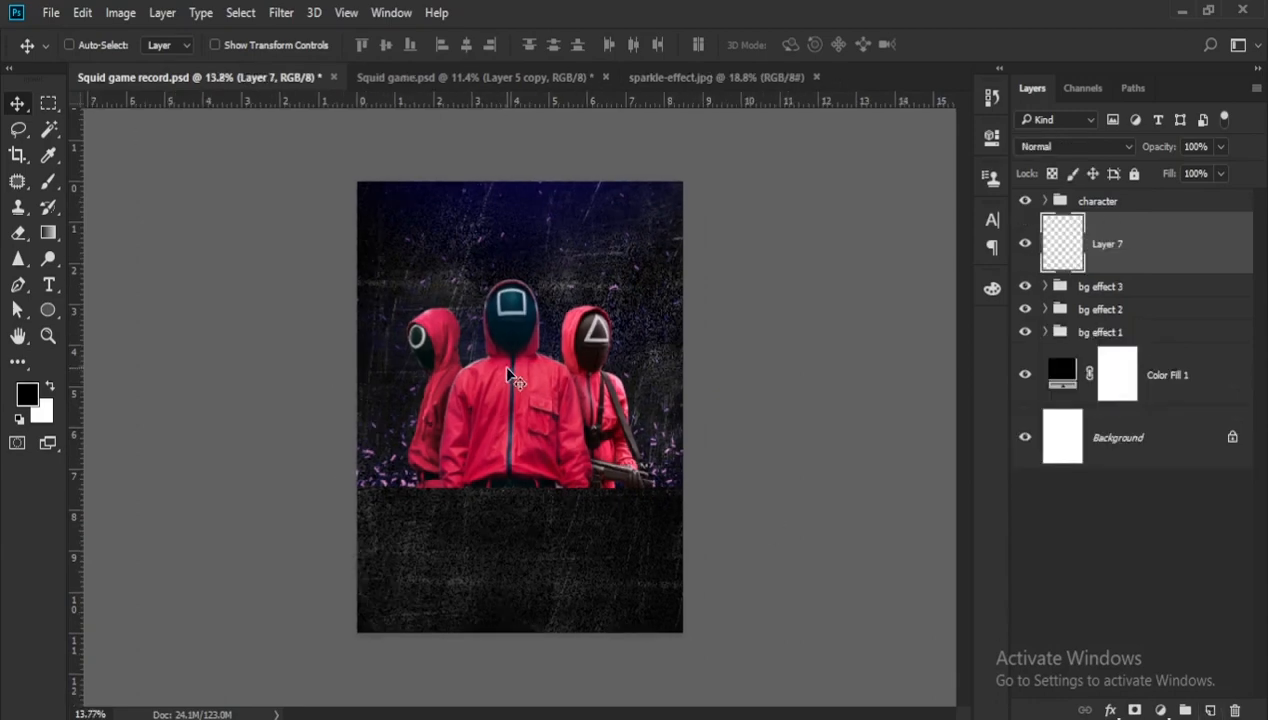
key(p)
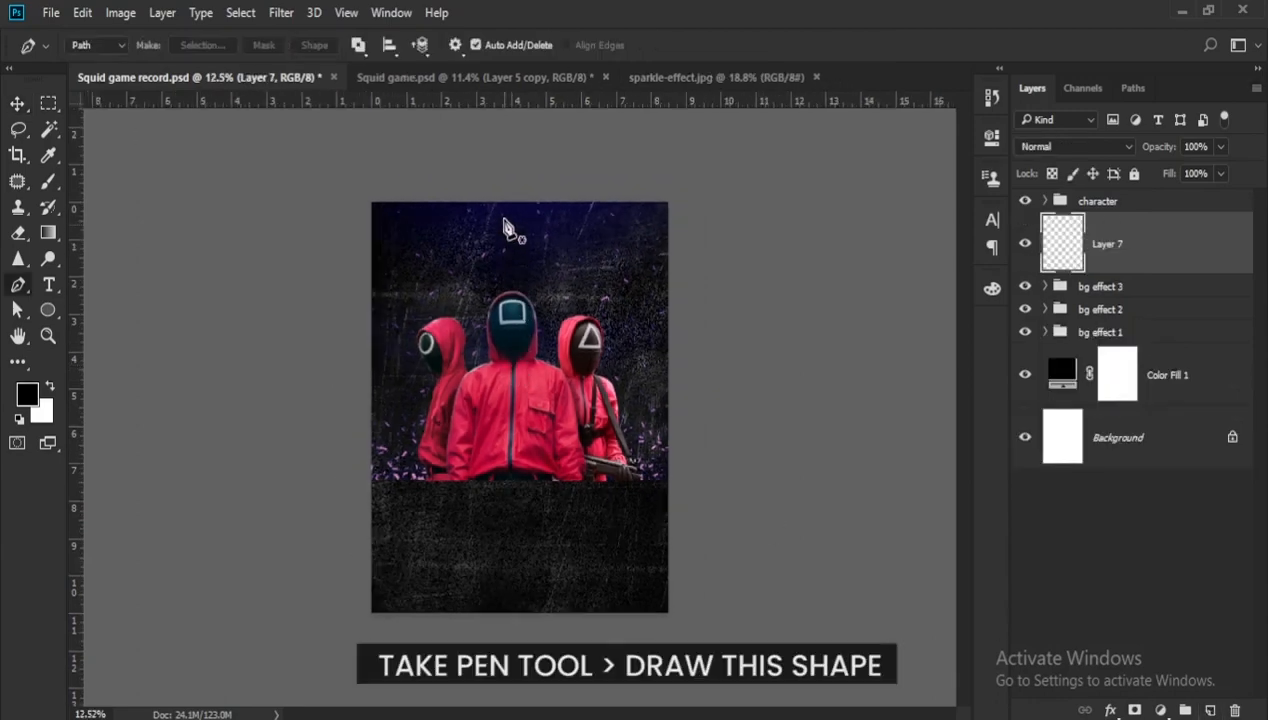
click(483, 184)
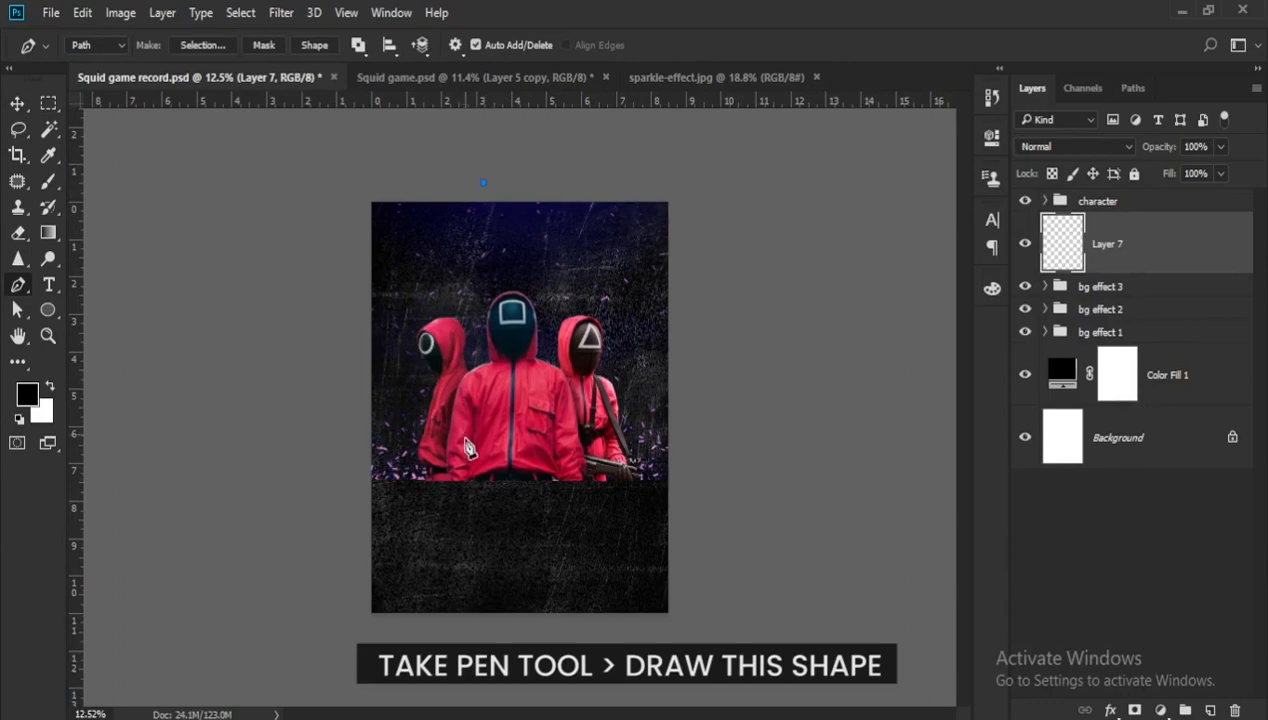
click(462, 471)
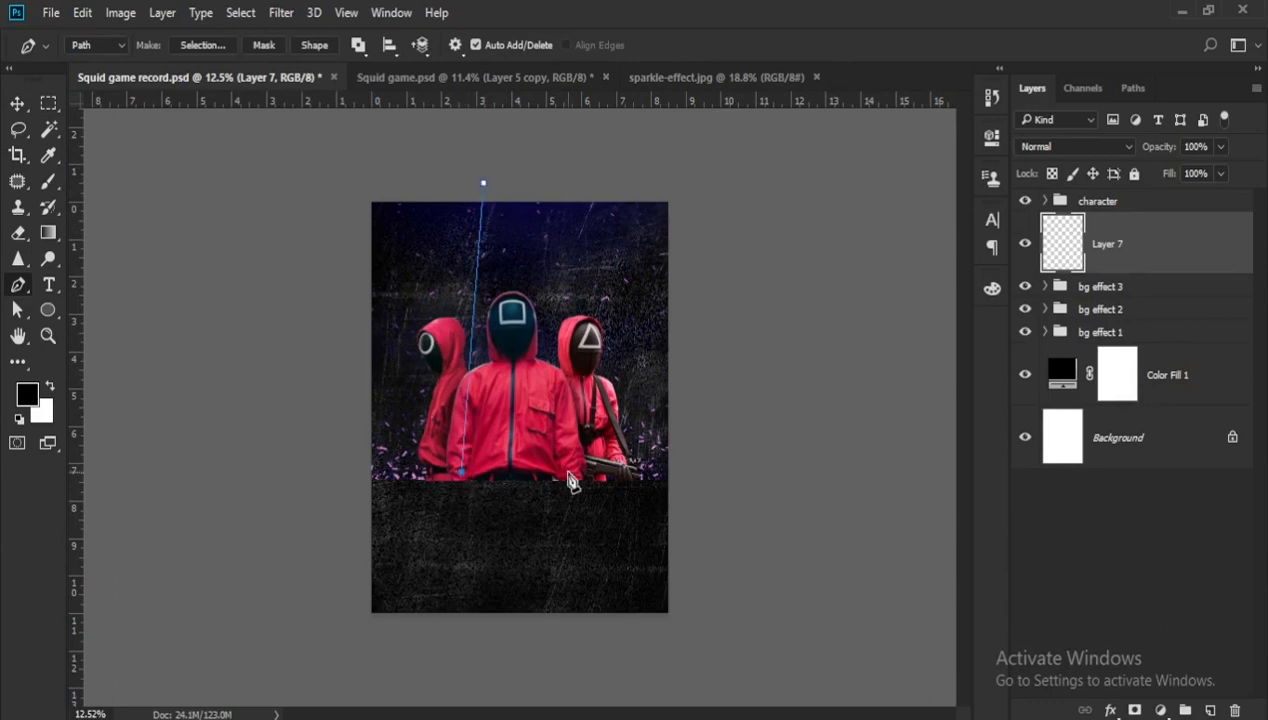
click(607, 473)
click(538, 180)
click(484, 183)
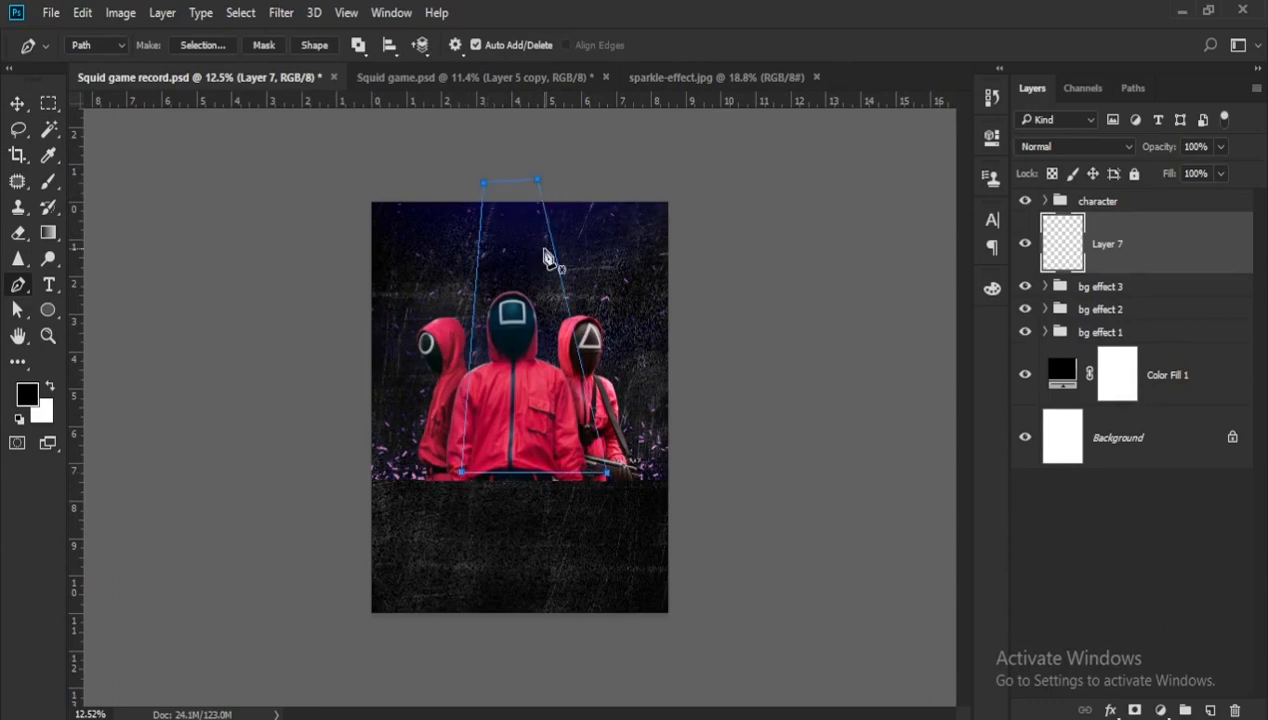
- Adjust the beam path's corner points to widen and even out the trapezoid around the middle guard, and convert the path to a selection
key(a)
scroll(463, 371, down, 1)
drag(466, 465, 456, 466)
drag(536, 201, 545, 203)
drag(466, 191, 548, 203)
drag(456, 466, 449, 466)
drag(598, 472, 604, 474)
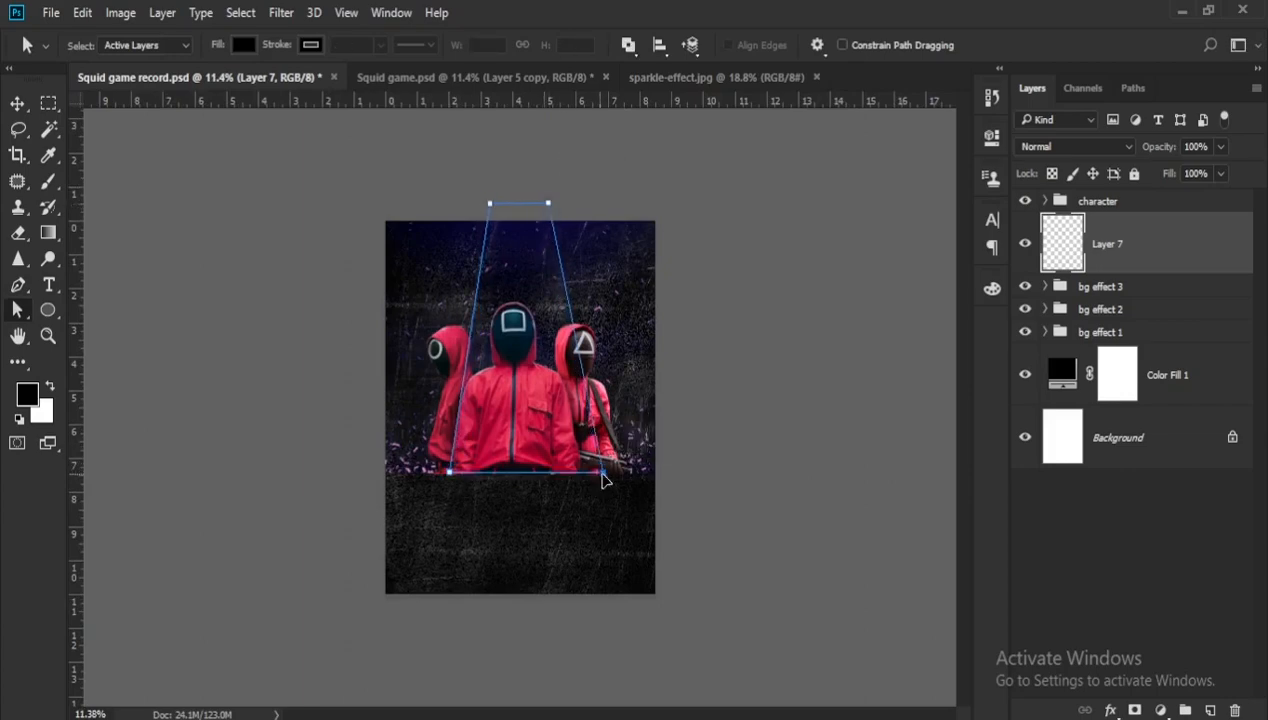
drag(449, 467, 444, 473)
drag(546, 204, 552, 218)
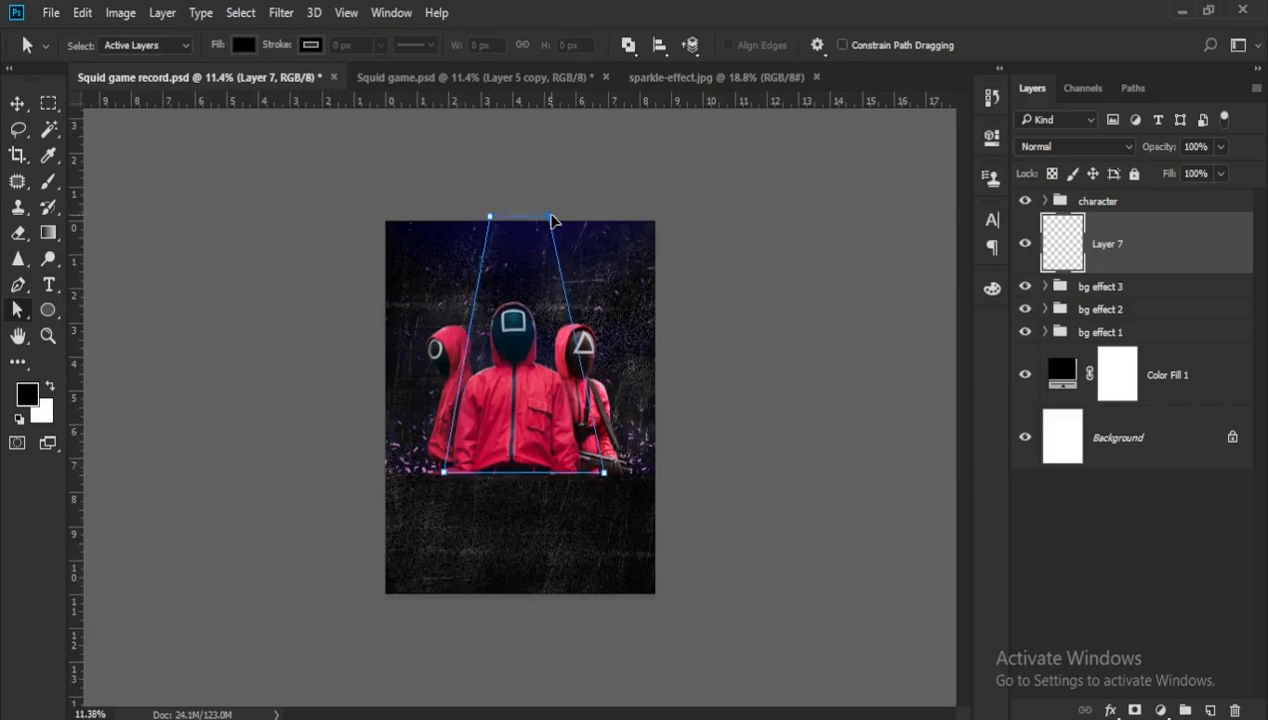
scroll(551, 313, up, 1)
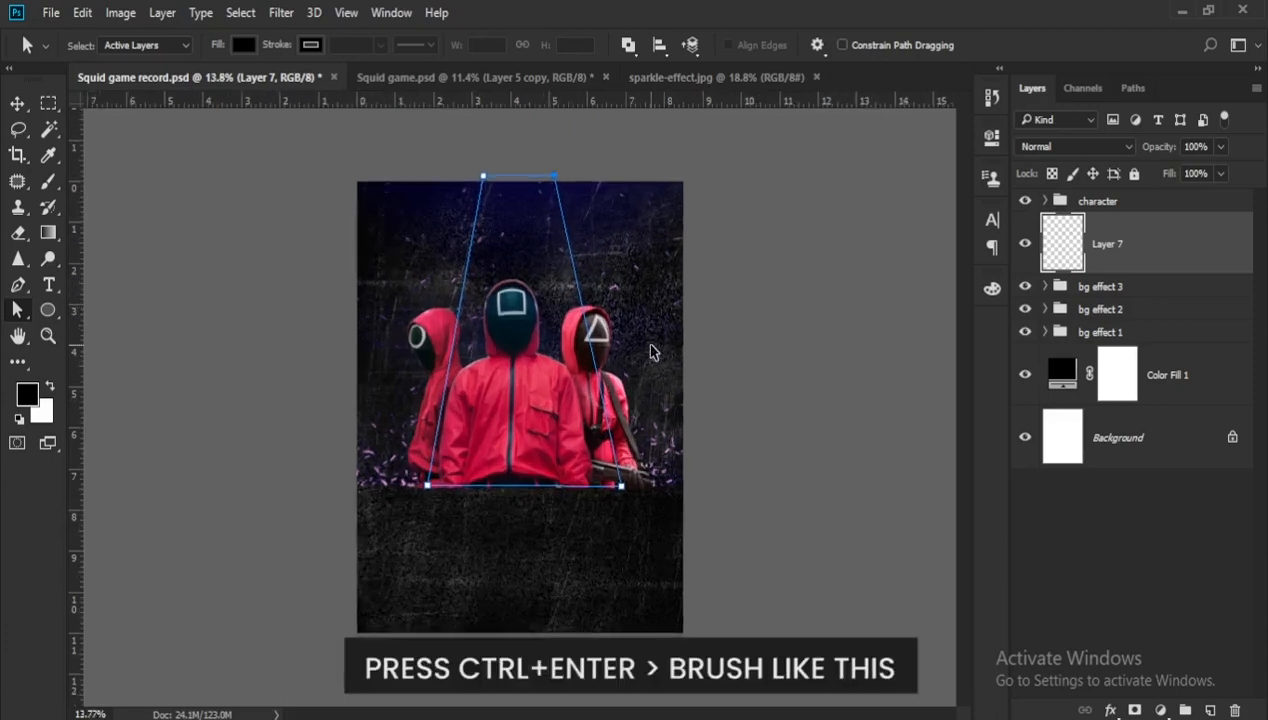
key(ctrl+Return)
scroll(572, 343, down, 1)
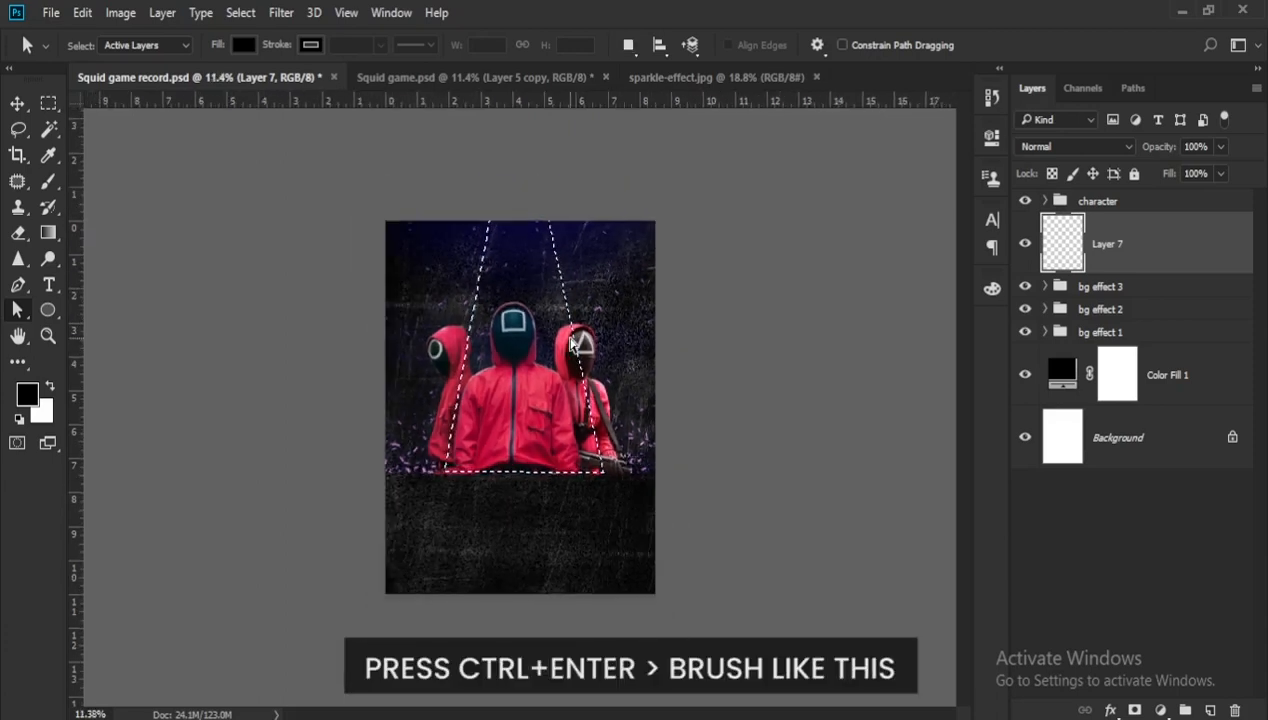
- Set the foreground colour to #fa0b54, paint a soft light beam inside the selection behind the middle guard, and deselect
key(b)
scroll(493, 340, up, 1)
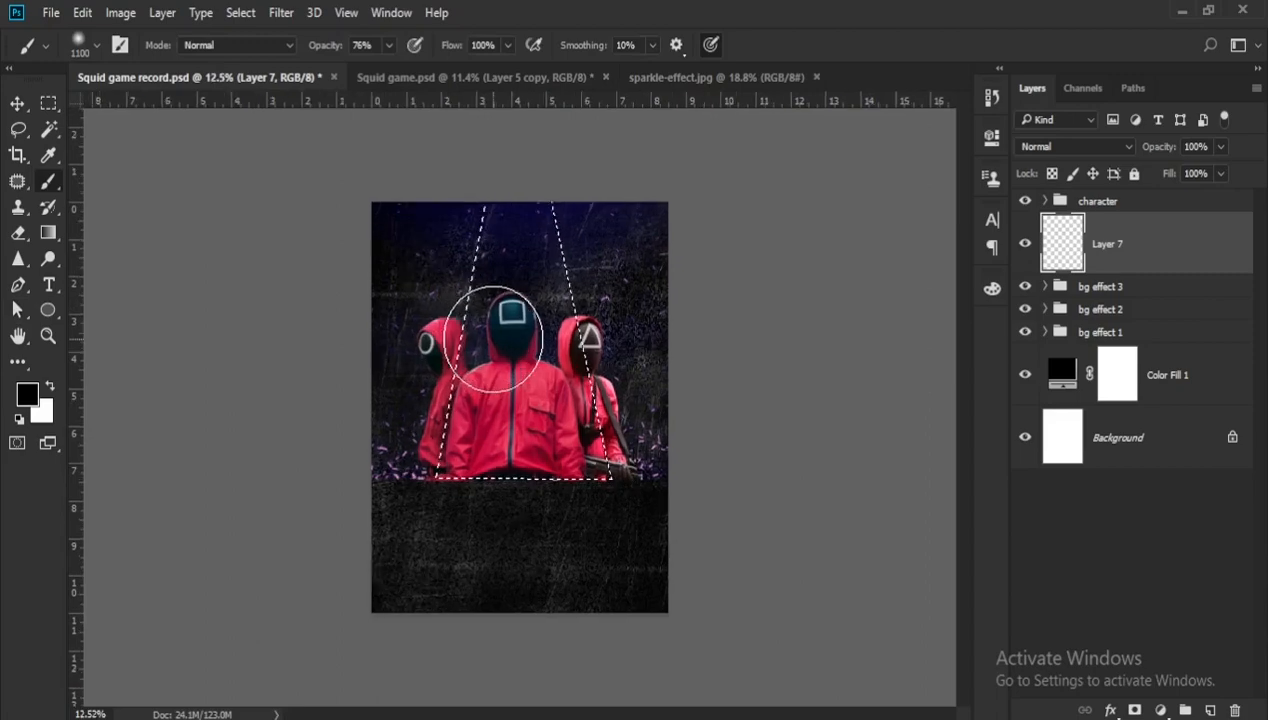
scroll(493, 340, up, 1)
click(28, 396)
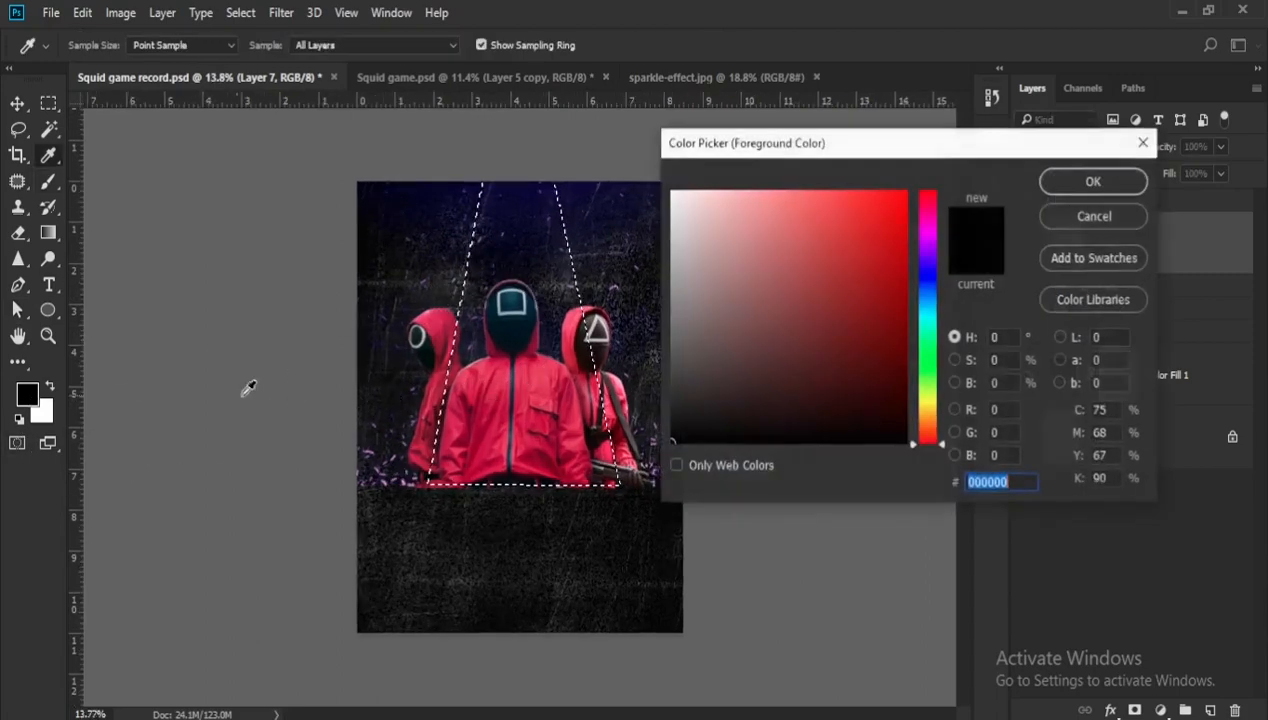
text(f)
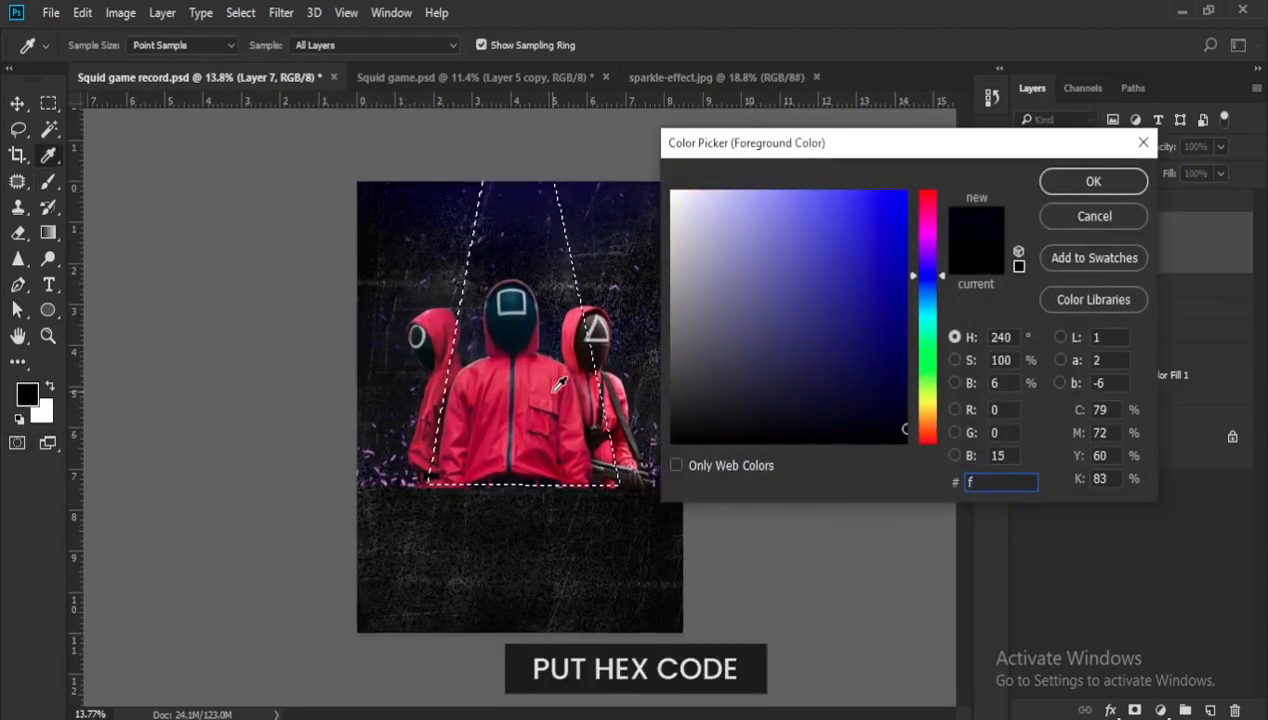
text(a0)
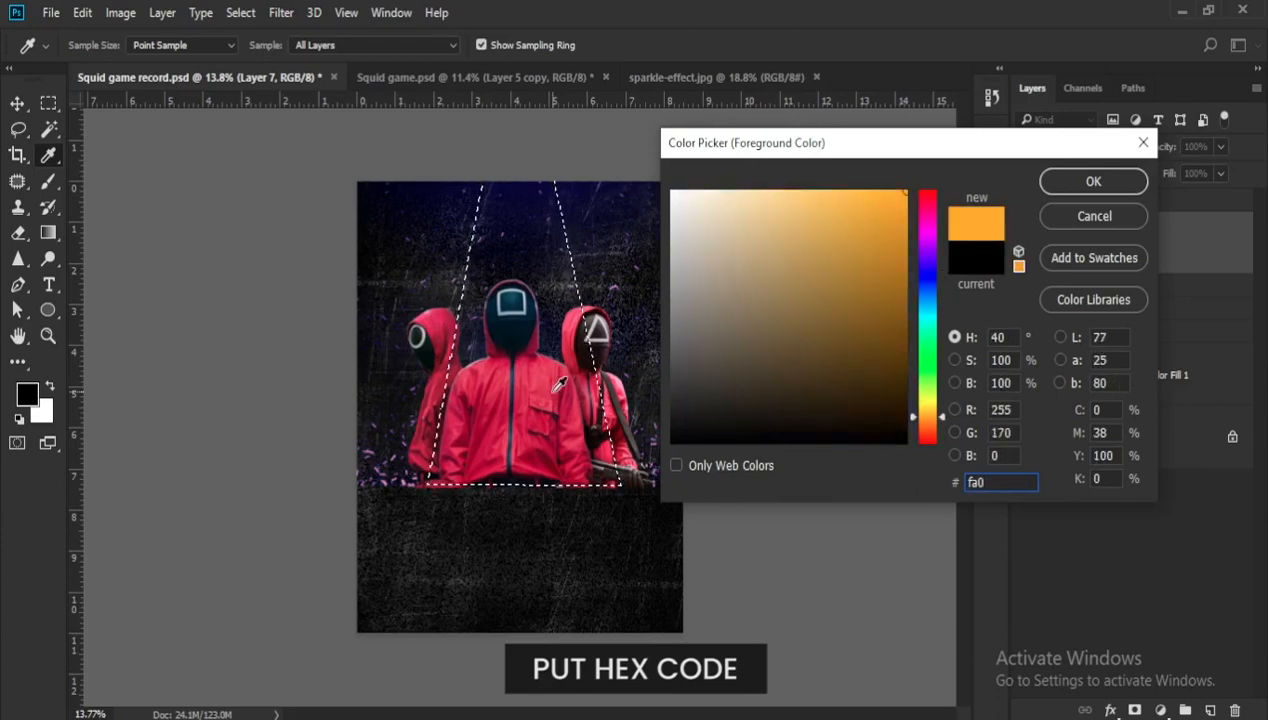
text(b54)
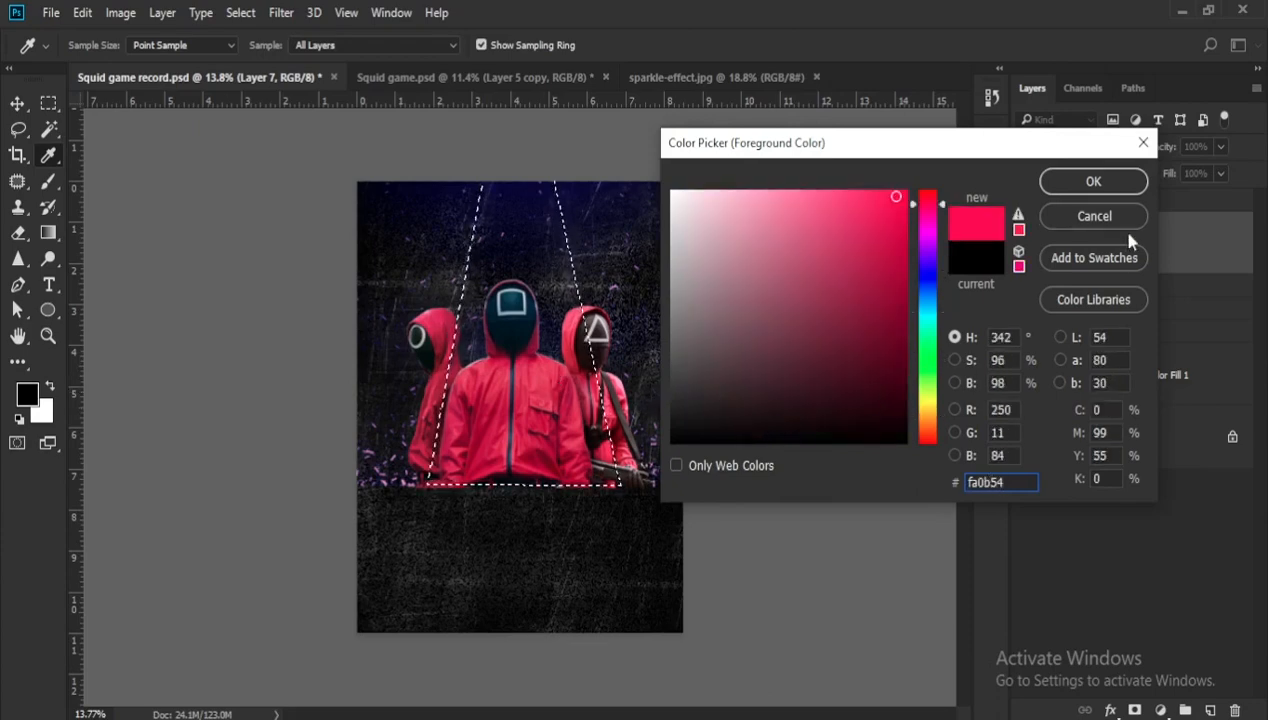
click(1094, 182)
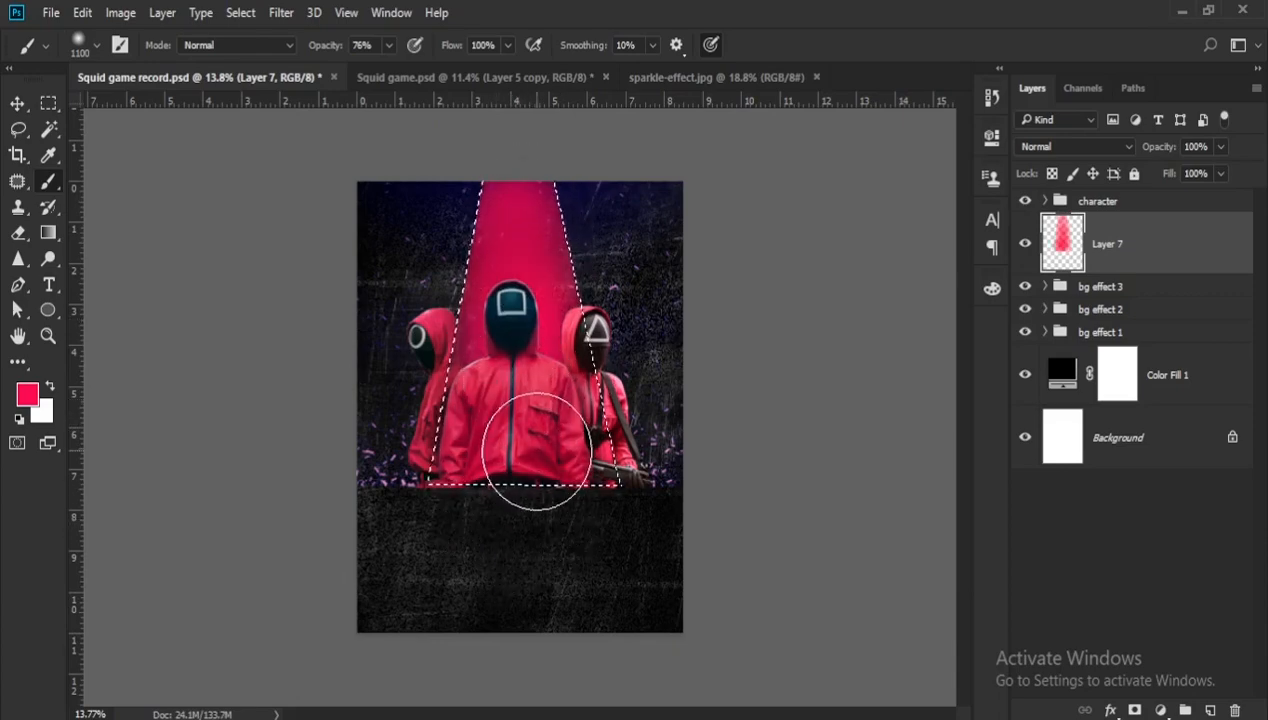
key(ctrl+d)
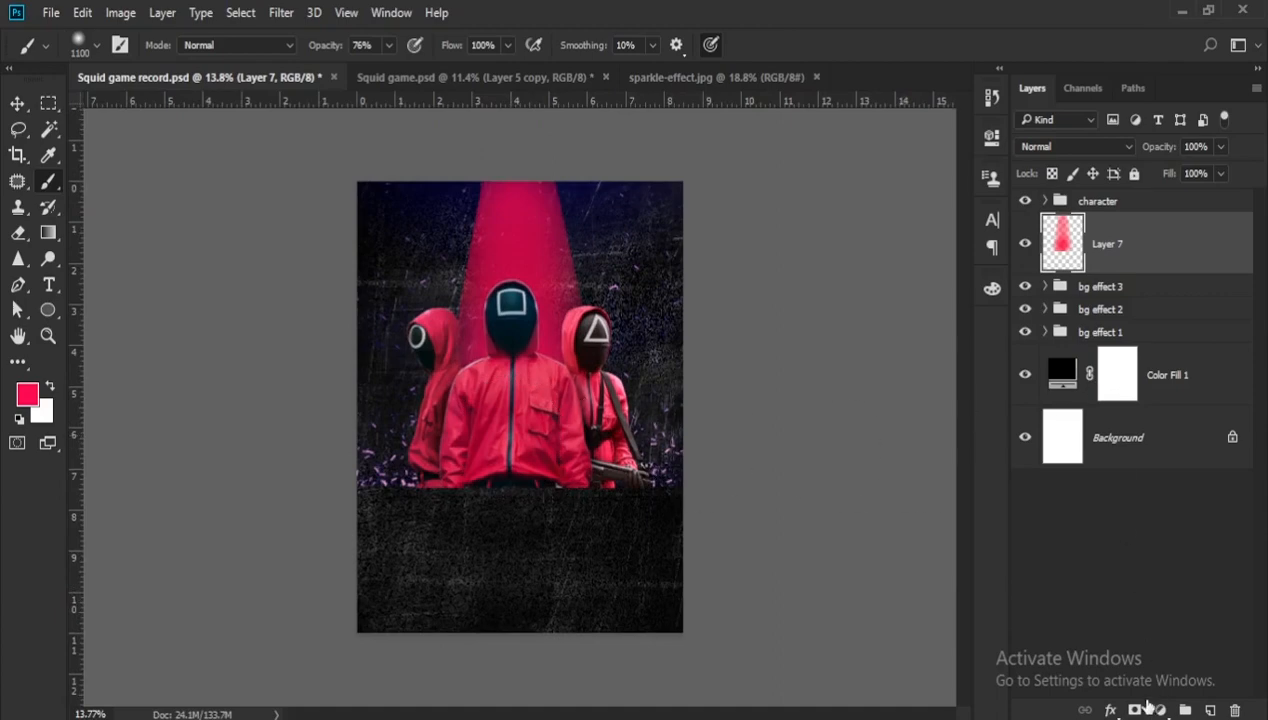
- Add a layer mask to the beam layer and hide the beam's outer edges above the guards with a soft black brush of size 700
click(1135, 711)
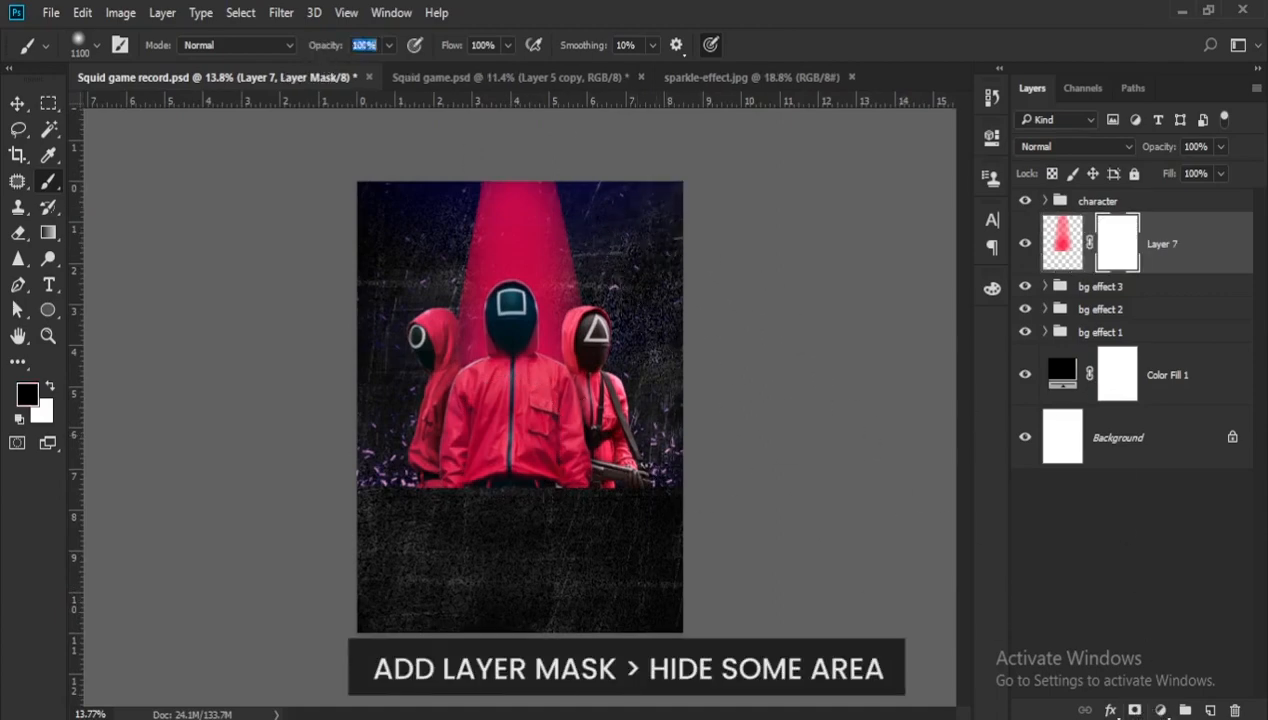
scroll(640, 240, up, 2)
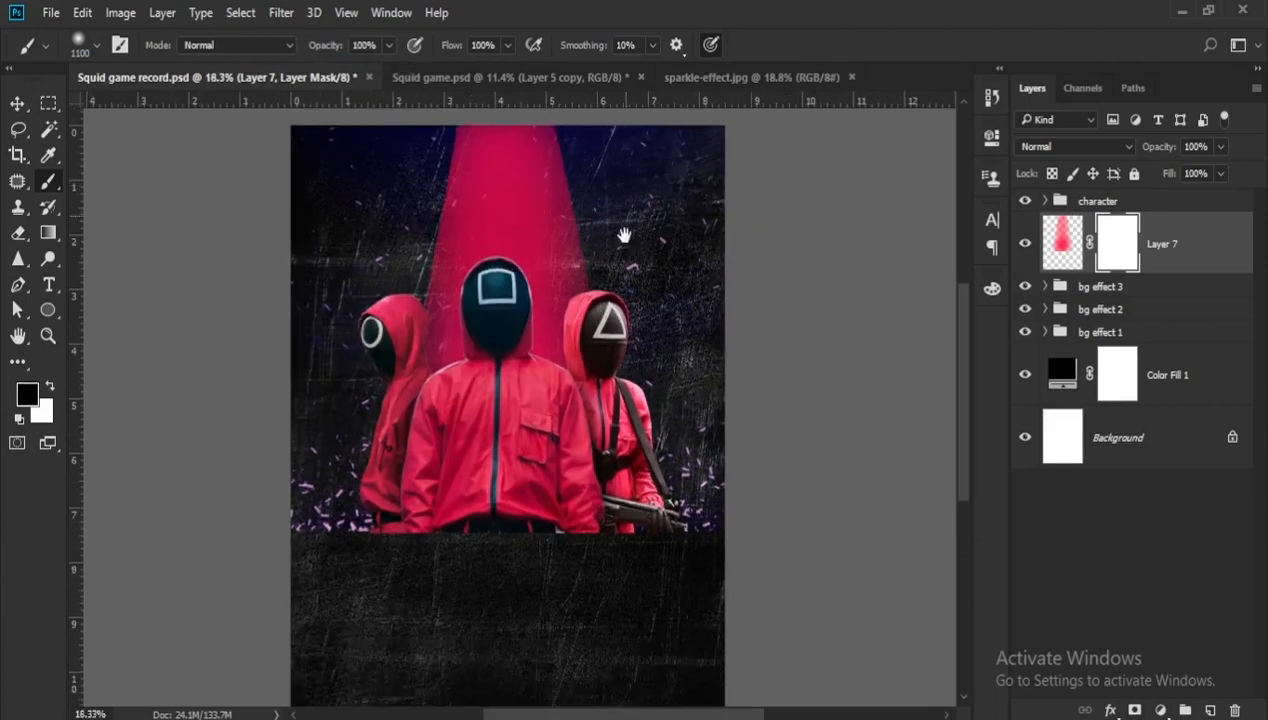
drag(624, 235, 615, 374)
key(bracketleft)
key(bracketleft)
key(bracketleft)
key(bracketleft)
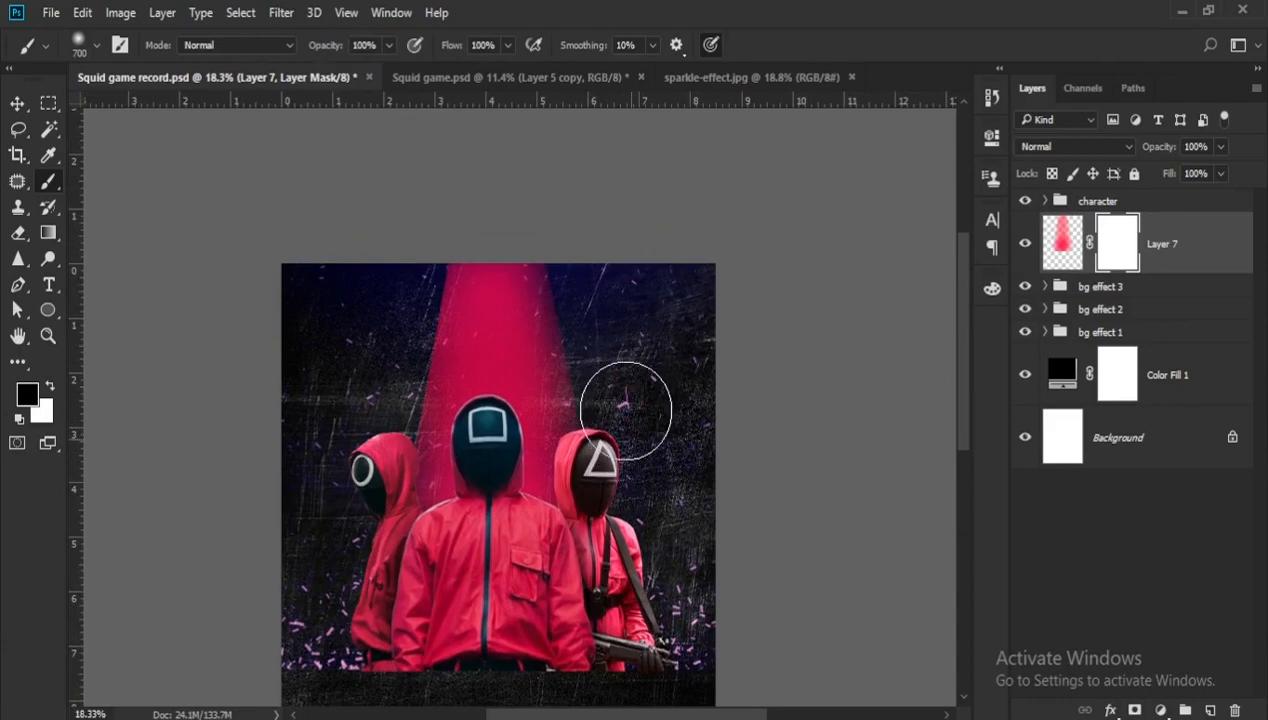
drag(640, 410, 594, 260)
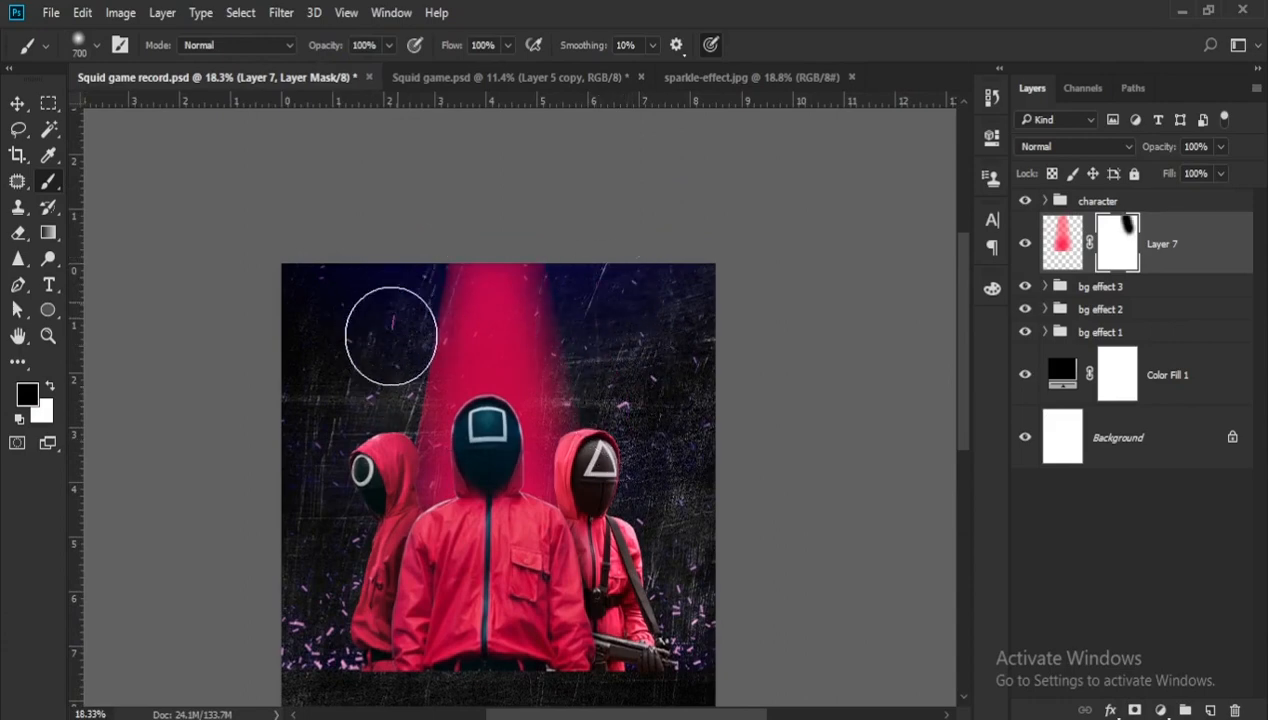
mouse_move(403, 265)
mouse_down()
mouse_move(411, 224)
mouse_move(331, 543)
mouse_move(336, 532)
mouse_up()
scroll(367, 467, down, 5)
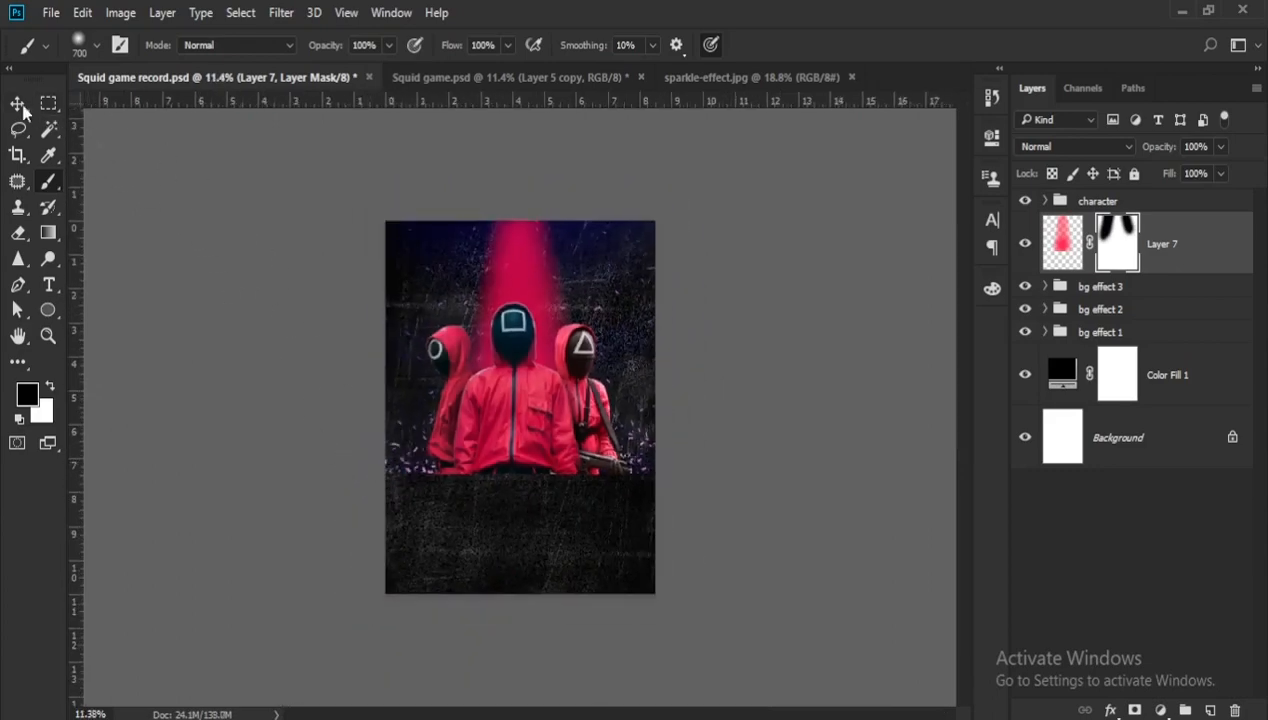
- Reposition the light beam with Free Transform so it reaches slightly below the guards' base
click(19, 105)
scroll(462, 376, up, 1)
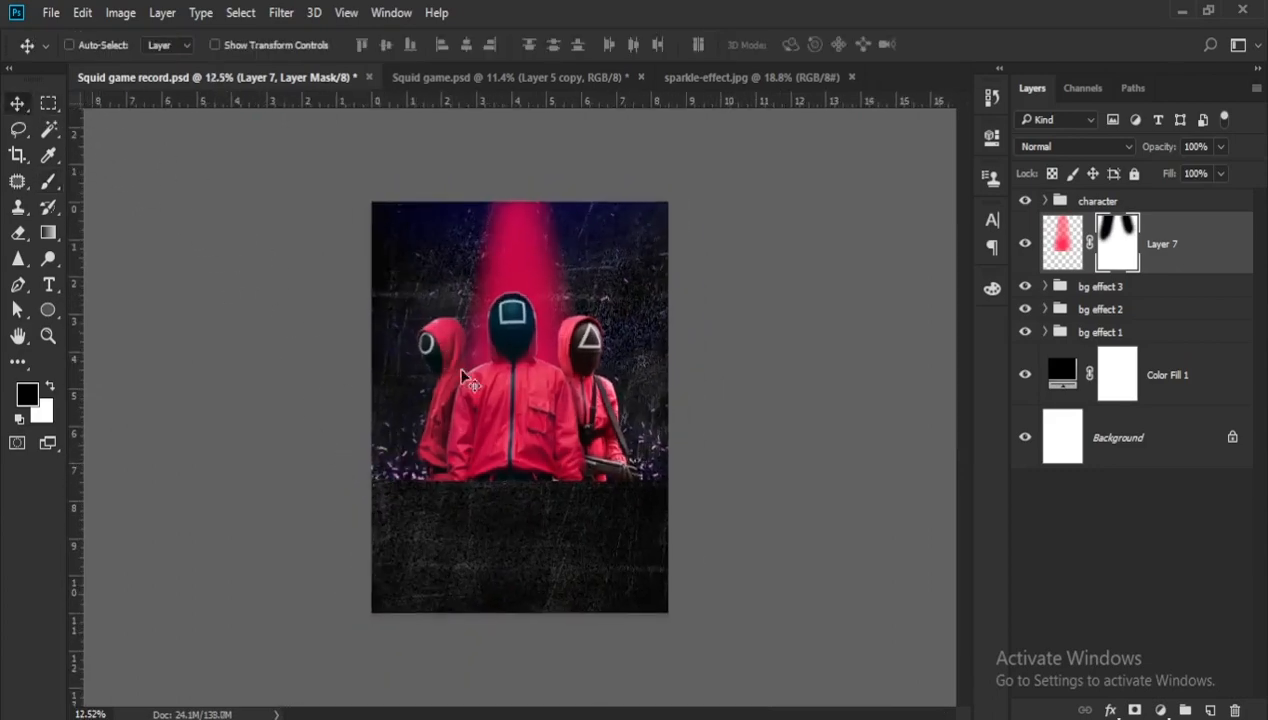
click(1050, 262)
key(ctrl+t)
drag(630, 512, 614, 482)
key(Return)
- Paint black on the beam's layer mask to hide the pink strip below the guards
click(1117, 243)
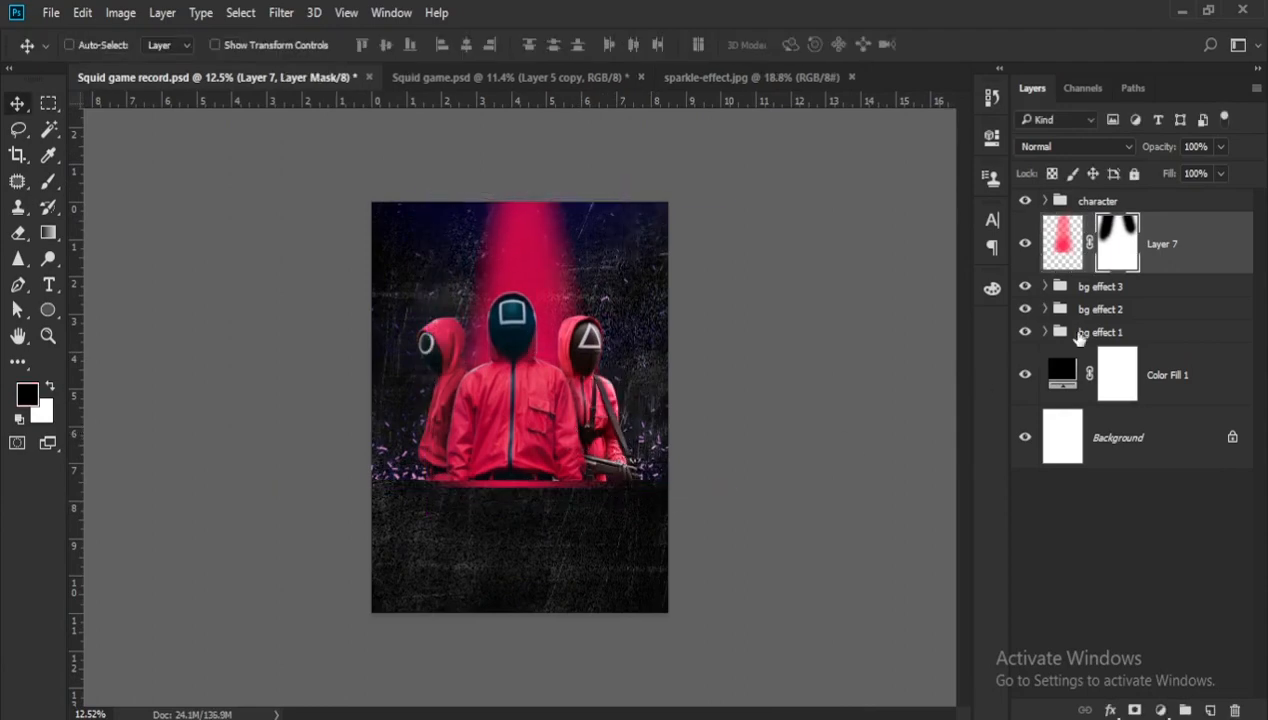
key(b)
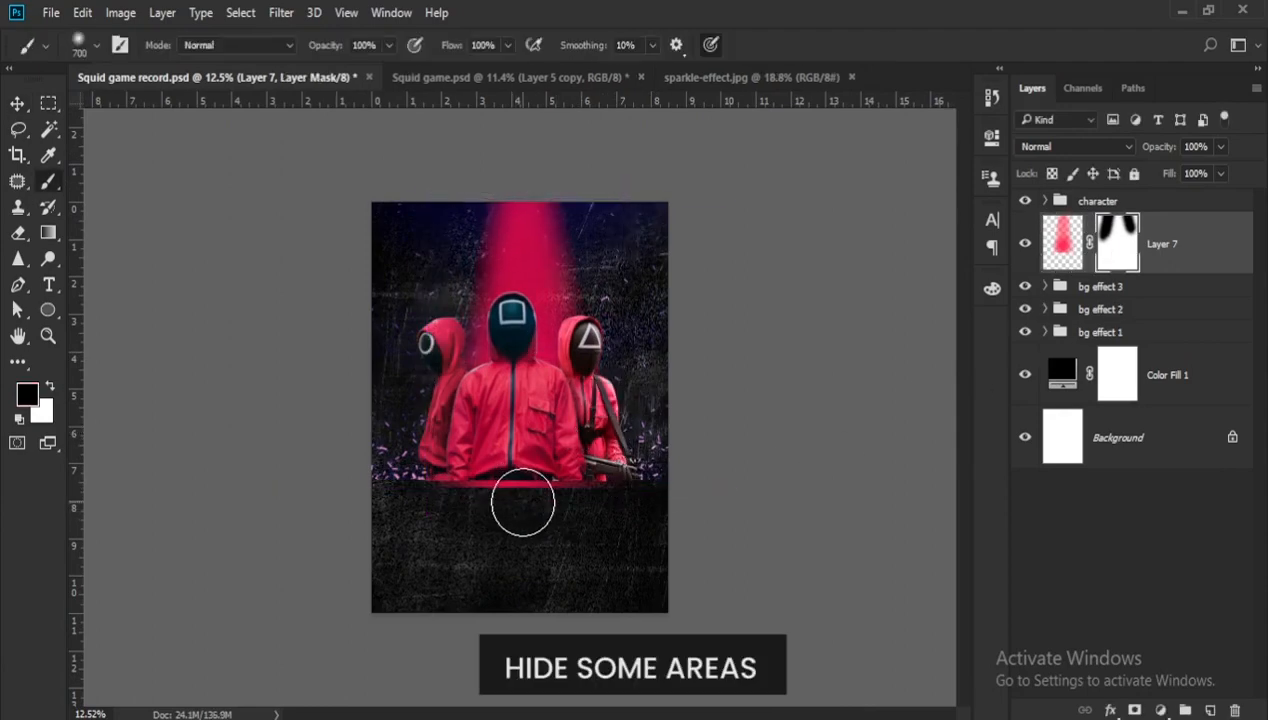
mouse_move(467, 525)
mouse_down()
mouse_move(590, 520)
mouse_move(468, 517)
mouse_move(575, 516)
mouse_move(526, 506)
mouse_move(471, 514)
mouse_move(579, 529)
mouse_up()
scroll(580, 529, down, 3)
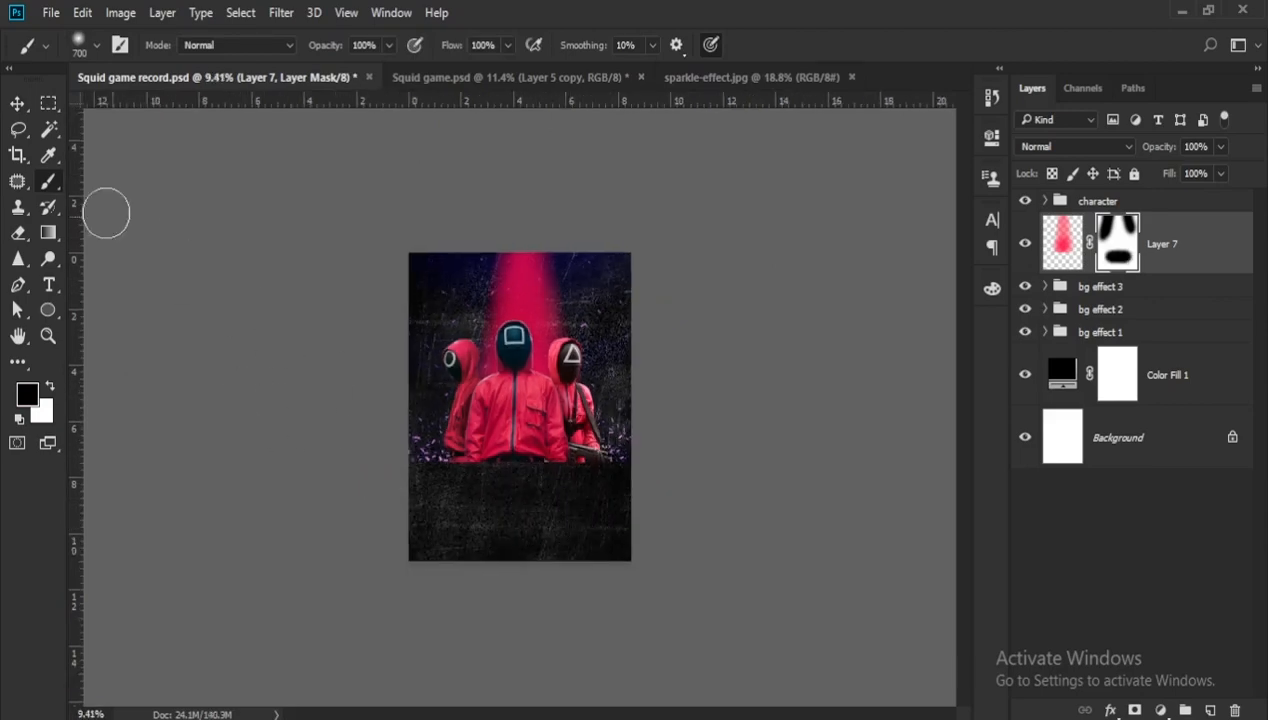
- Set the beam layer's opacity to 56%
click(17, 104)
scroll(297, 354, up, 3)
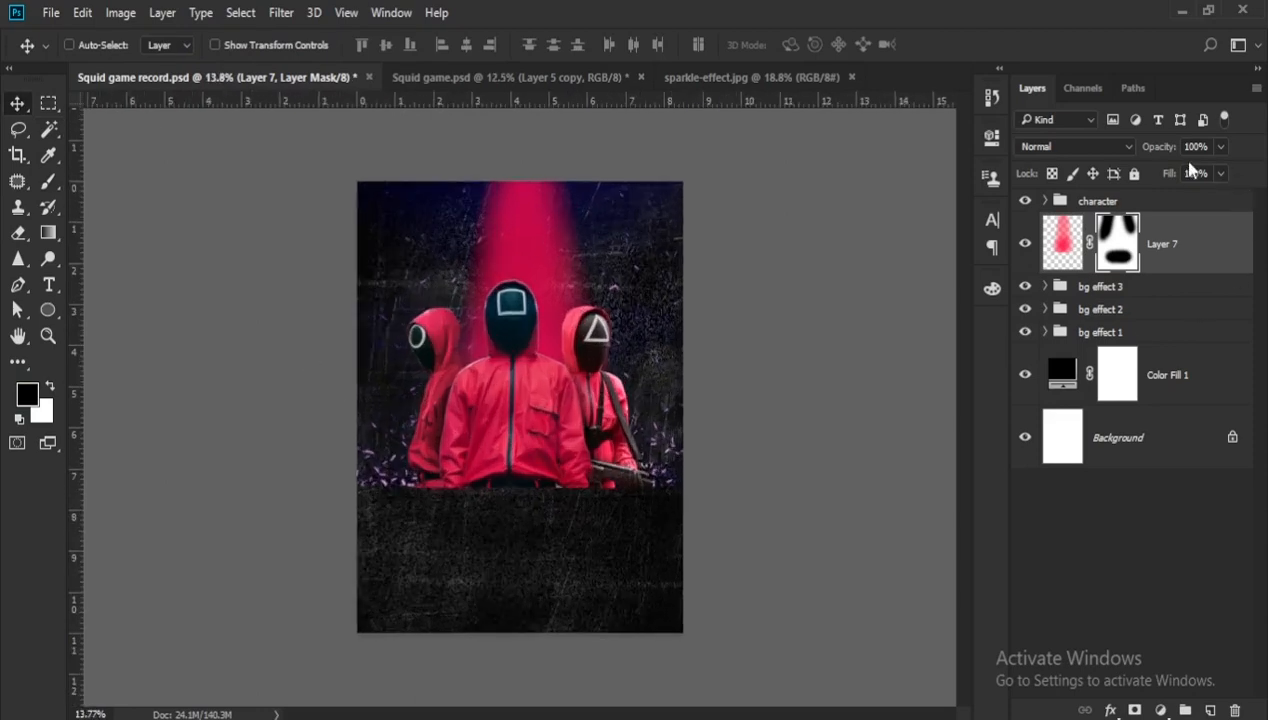
text(56)
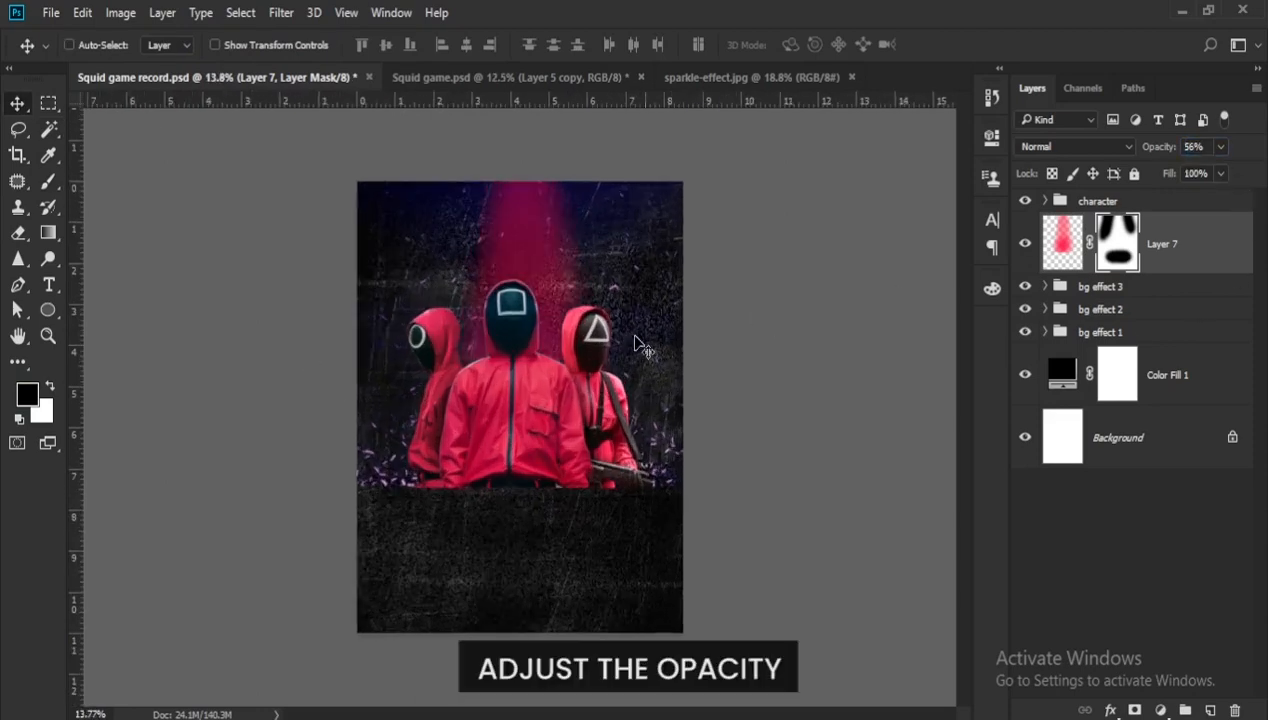
scroll(548, 333, up, 1)
scroll(533, 245, down, 1)
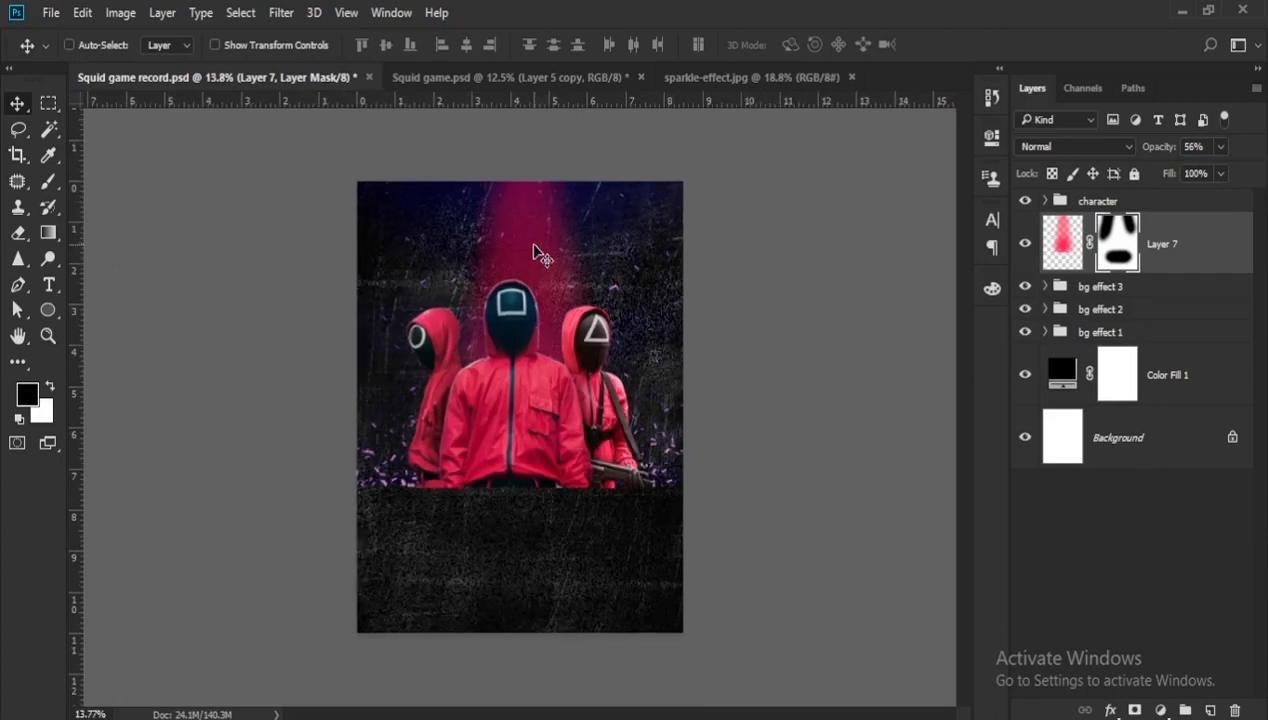
- Duplicate the masked beam layer and place the copy below the original in the layer order
key(ctrl+j)
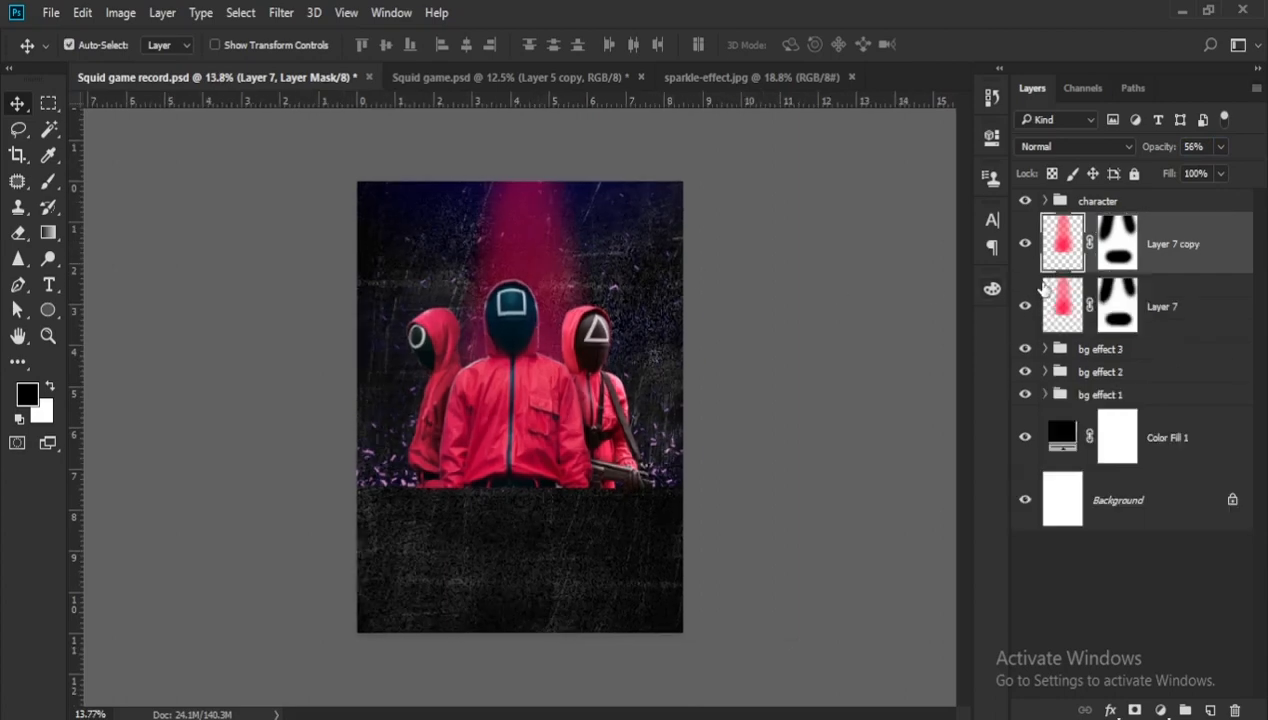
click(1060, 258)
drag(1219, 272, 1210, 332)
scroll(657, 396, down, 1)
- Scale the copied beam to about 165% with Free Transform and move it upward behind the guards
key(ctrl)
key(ctrl+t)
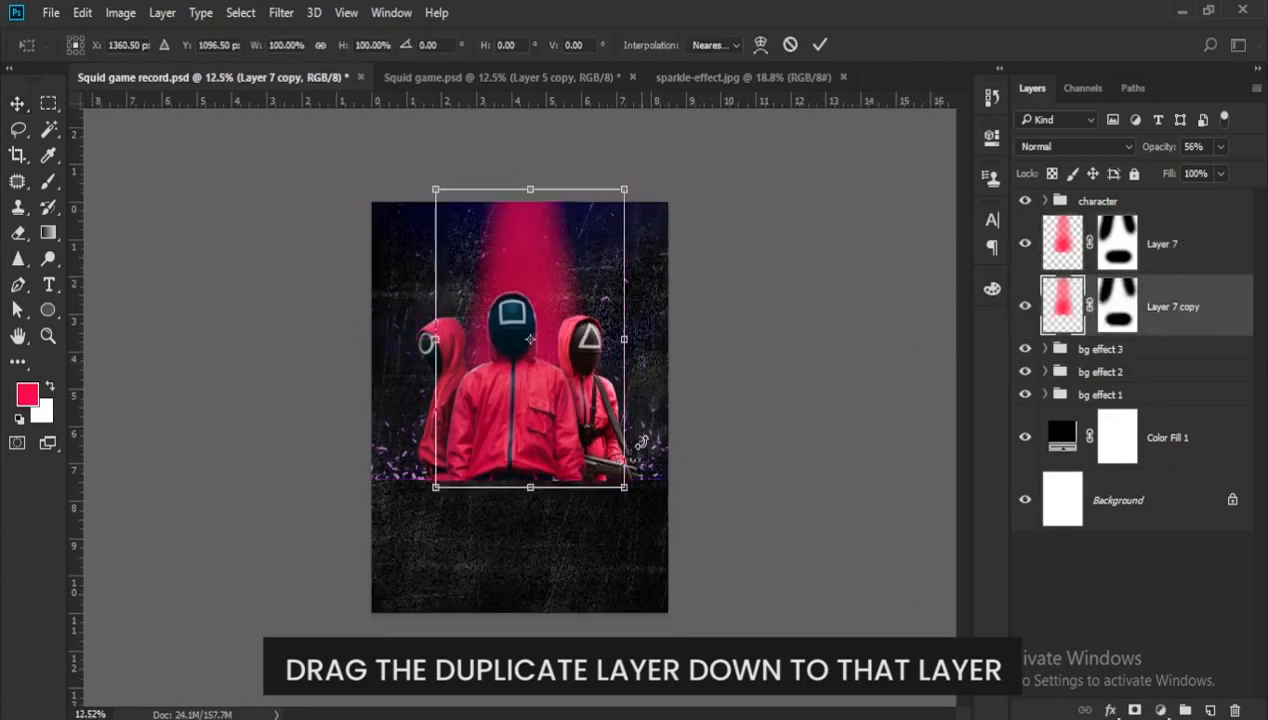
drag(624, 487, 593, 507)
drag(653, 584, 698, 622)
drag(589, 534, 568, 425)
drag(663, 530, 673, 545)
drag(630, 466, 636, 423)
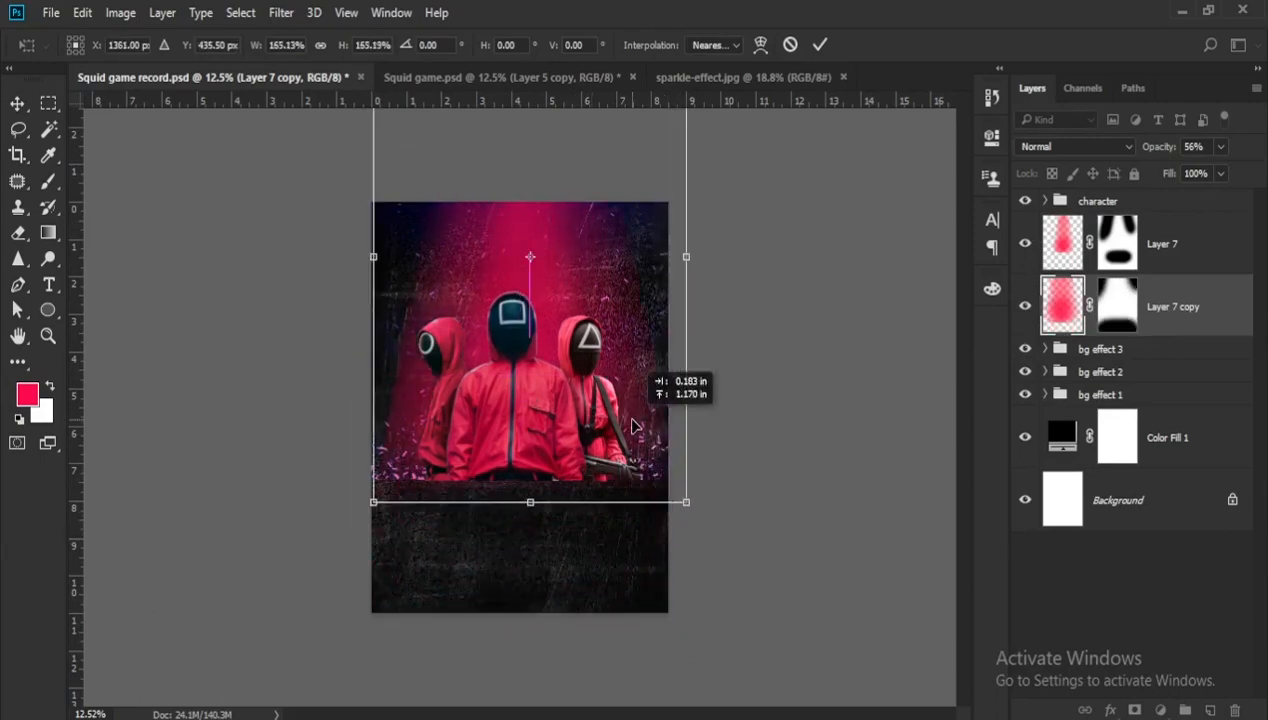
- Enlarge the copied beam beyond the poster's side edges, centre it behind the guards and apply the transform
drag(374, 502, 370, 509)
drag(460, 455, 456, 447)
drag(682, 504, 703, 537)
drag(617, 449, 603, 432)
scroll(602, 430, down, 5)
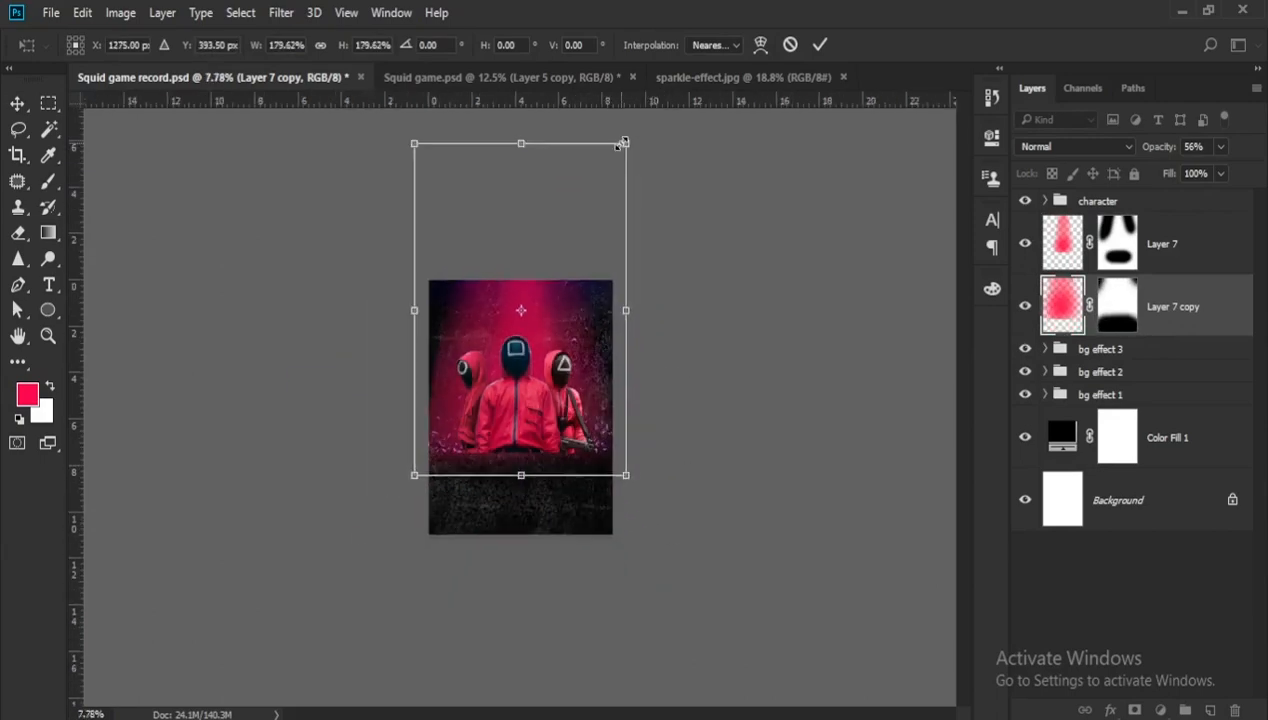
drag(626, 143, 635, 128)
scroll(584, 374, up, 5)
drag(704, 519, 712, 531)
drag(631, 472, 630, 460)
key(Return)
- Add a Color Overlay to the copied beam layer with colour #af0c36 at 83% opacity
scroll(630, 460, up, 2)
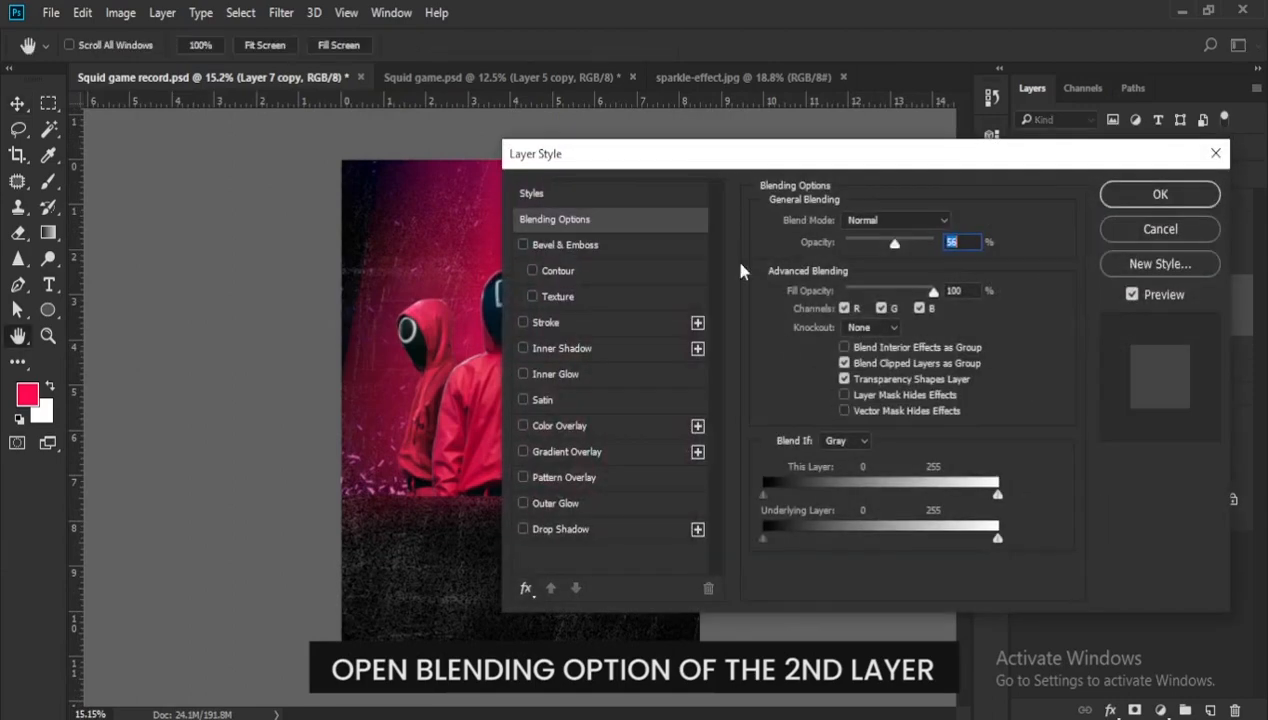
drag(704, 160, 793, 101)
click(668, 370)
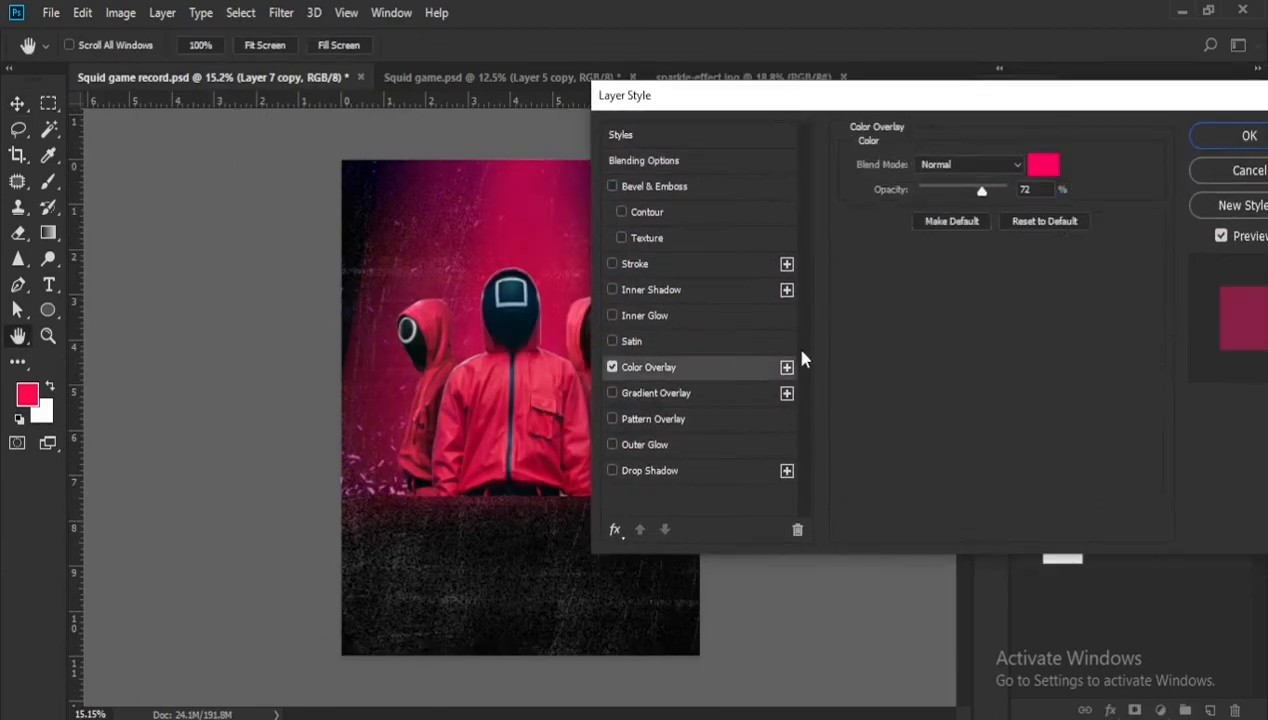
click(1041, 167)
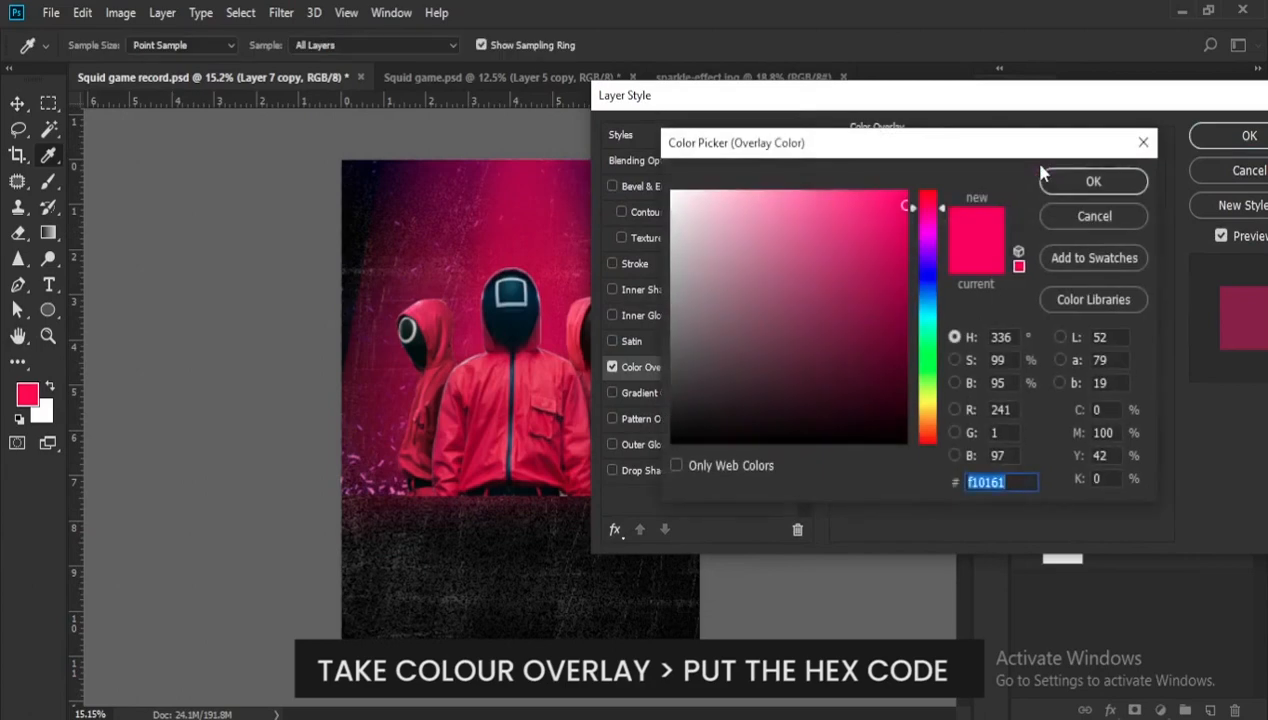
text(af)
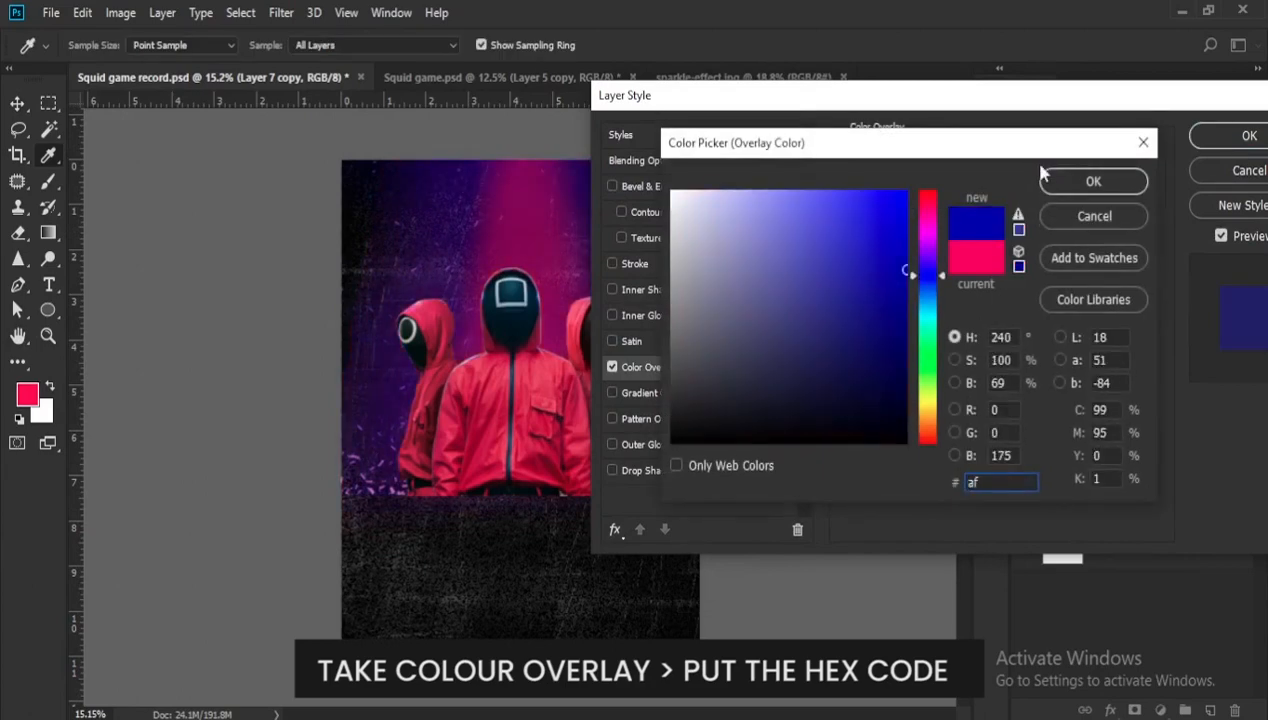
text(0)
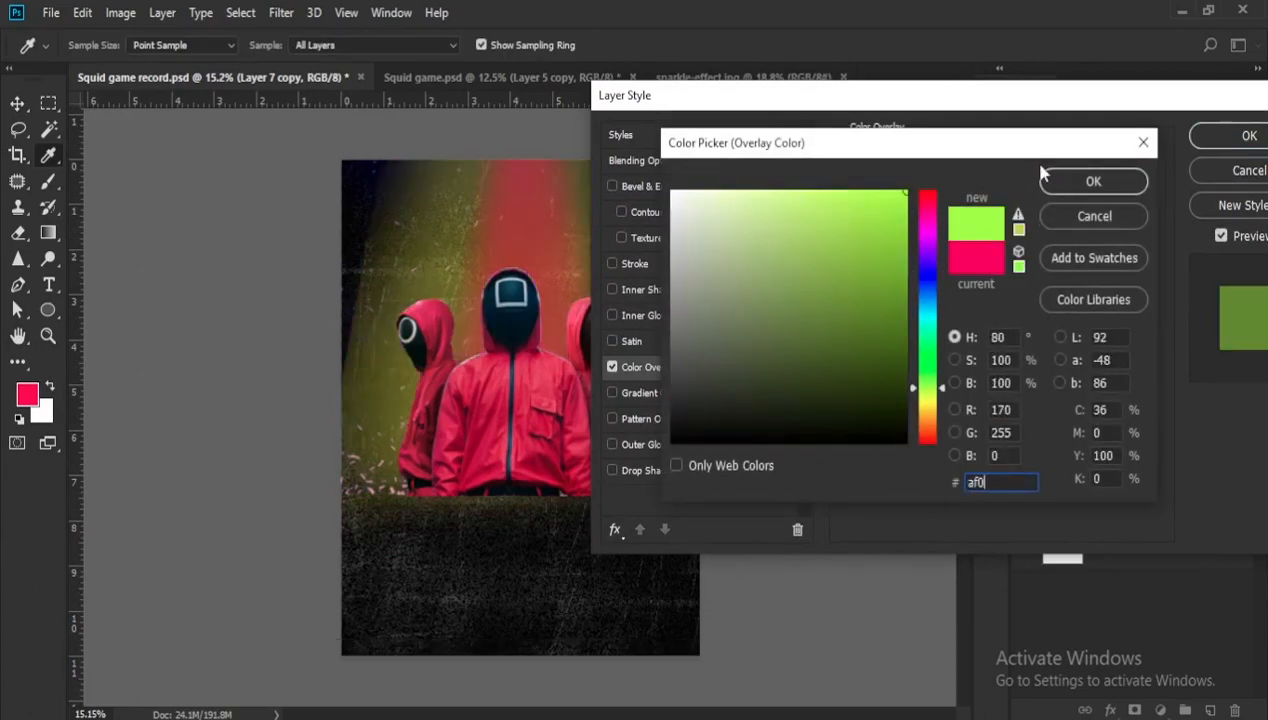
text(c36)
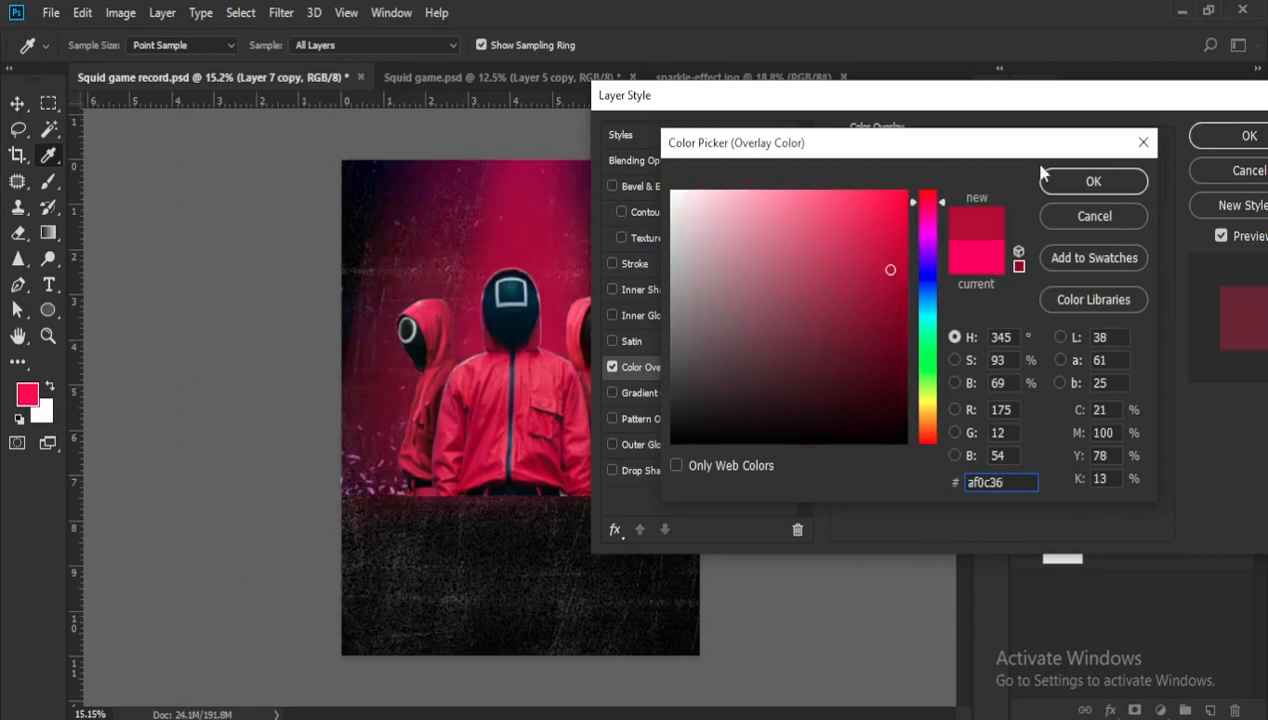
click(1093, 182)
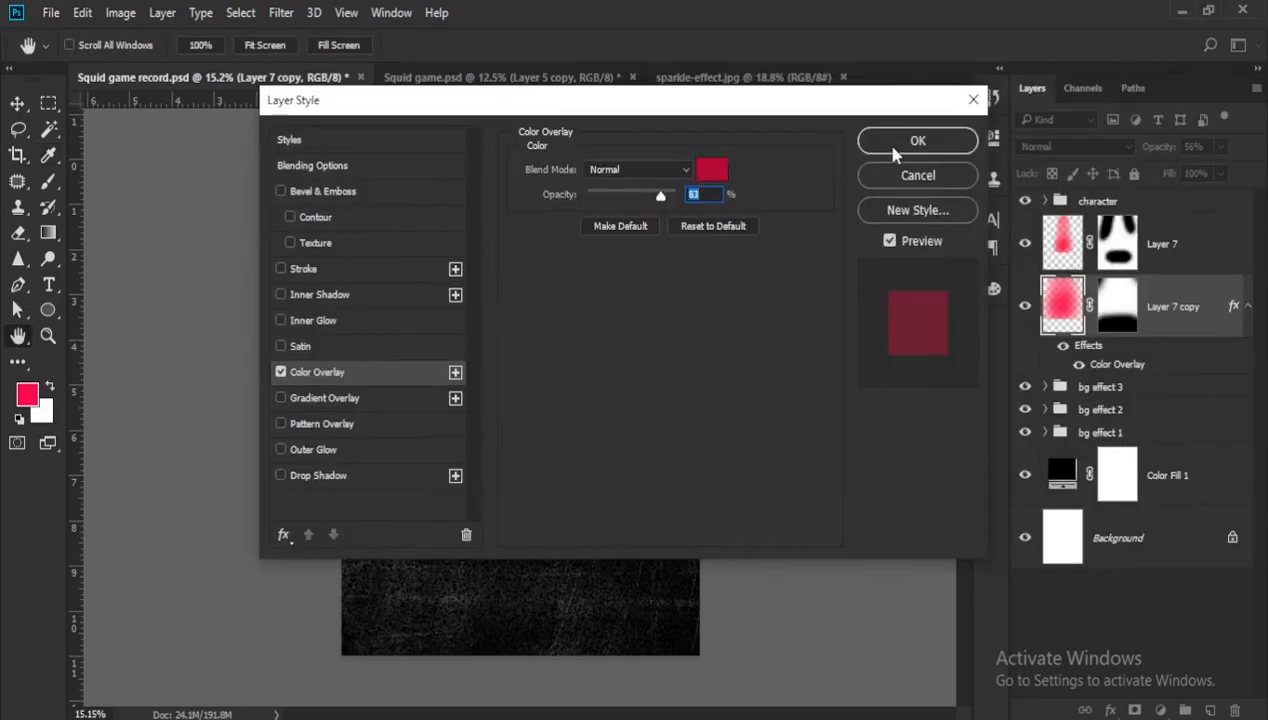
click(905, 145)
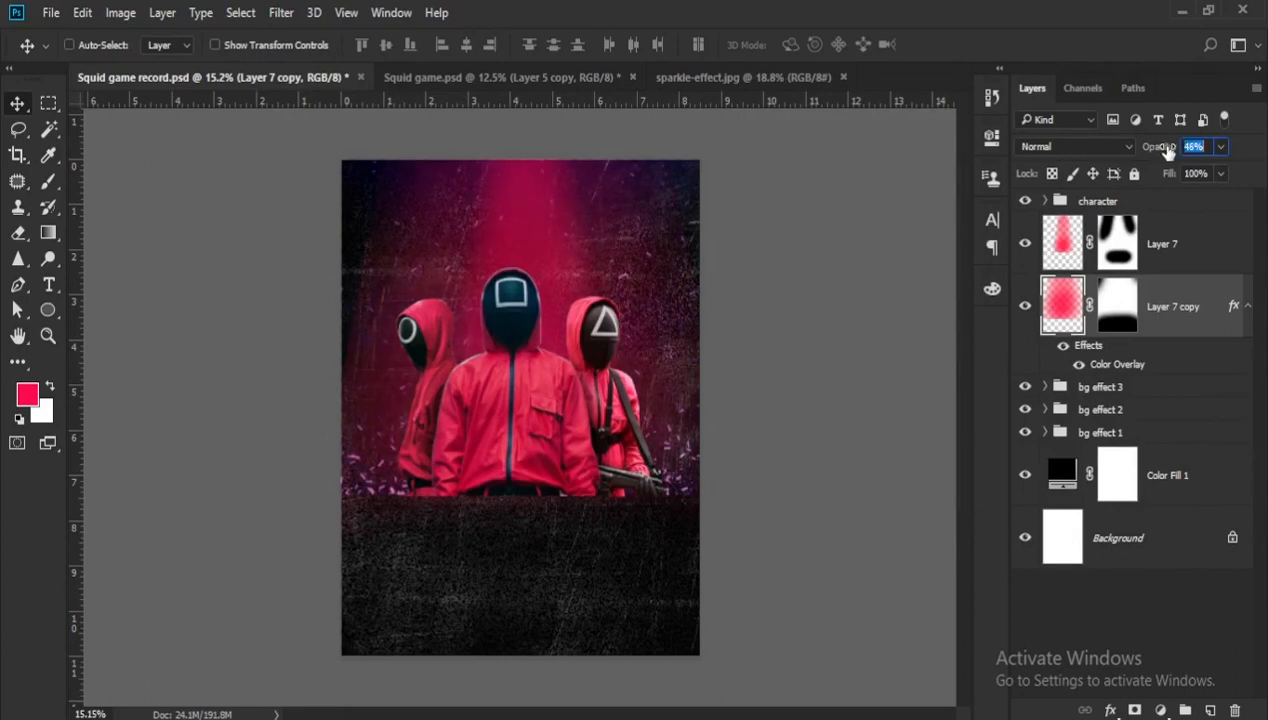
- Set the copied beam layer's opacity to 49% and compare the poster with the layer hidden and shown
click(1025, 306)
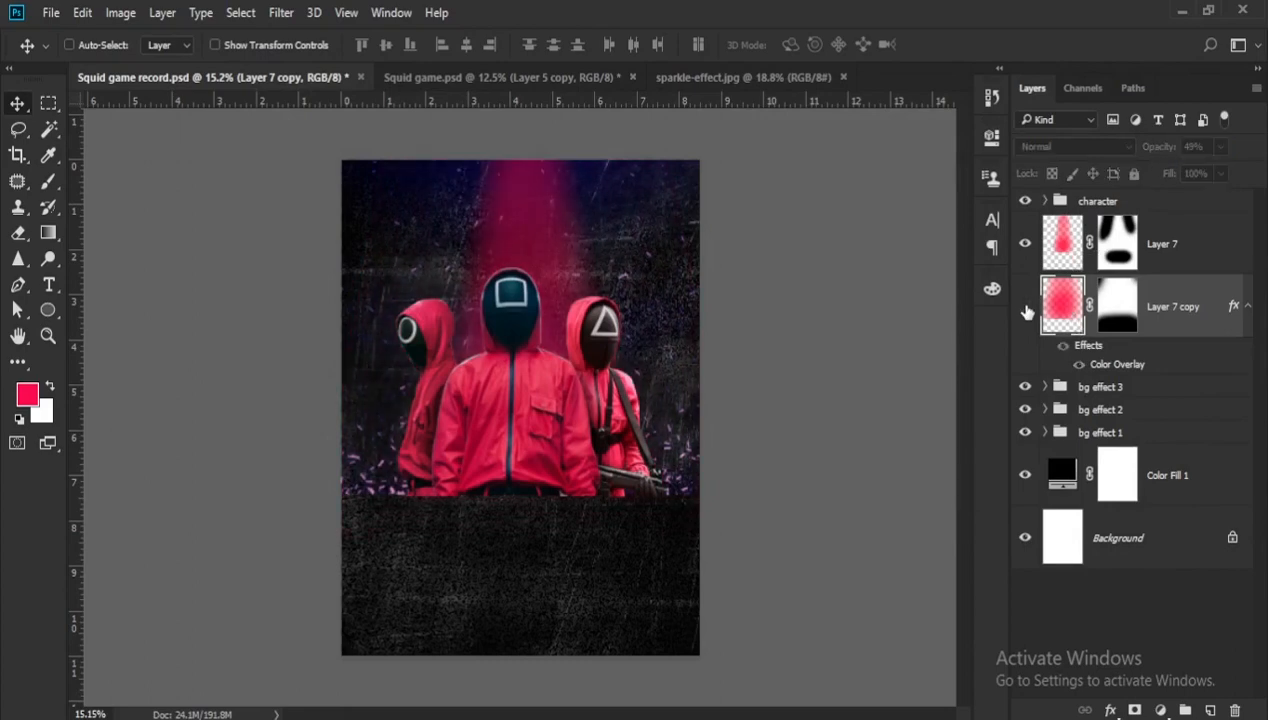
click(1025, 306)
drag(764, 303, 708, 292)
click(1118, 245)
key(b)
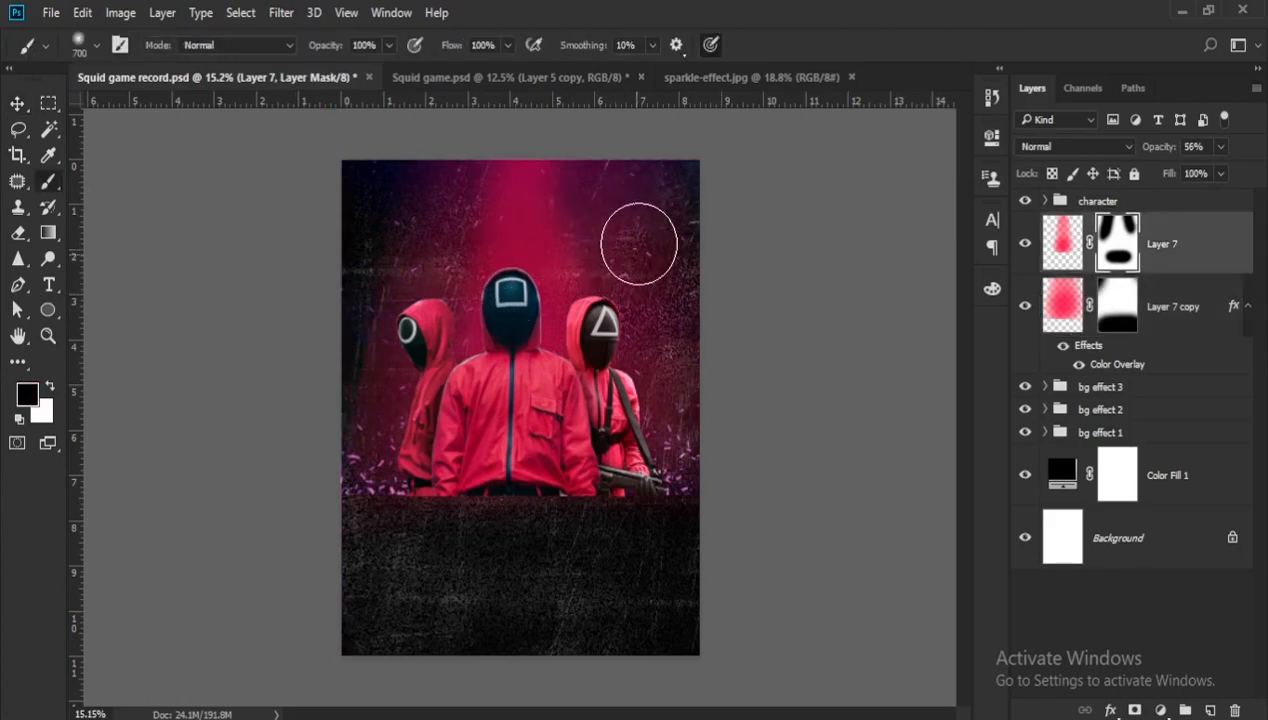
scroll(643, 268, down, 2)
scroll(632, 295, up, 1)
scroll(328, 292, down, 1)
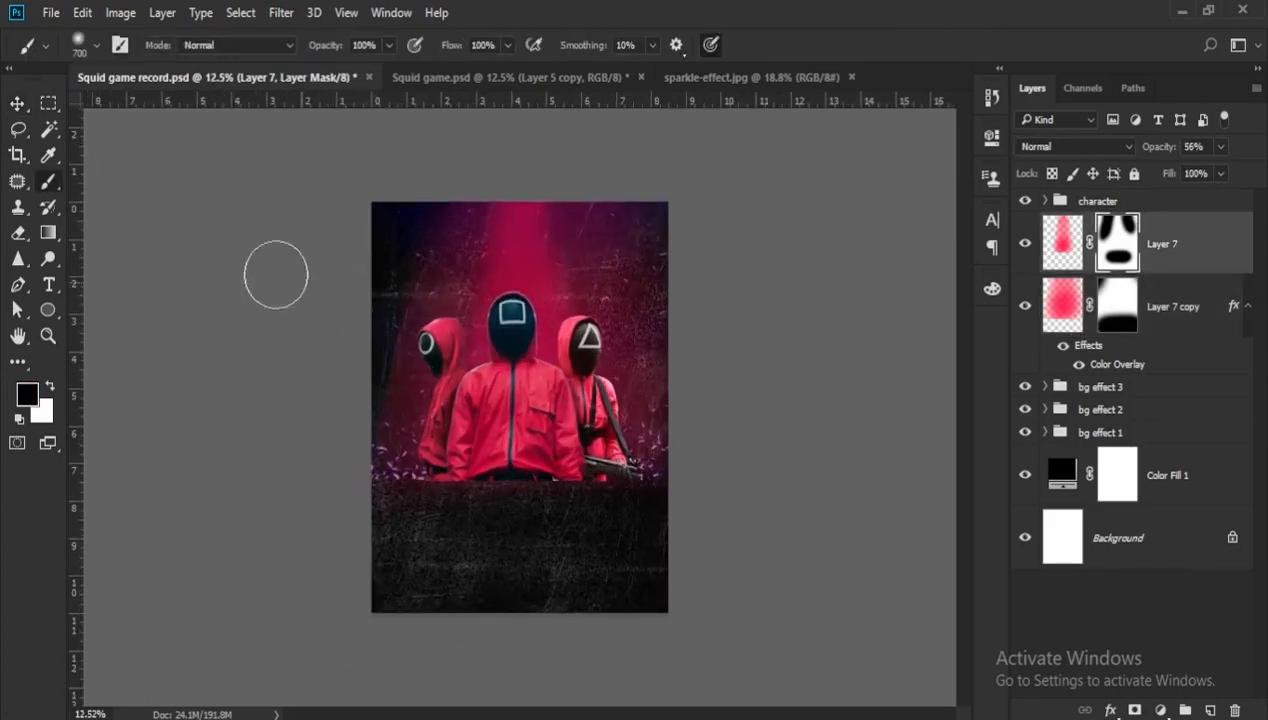
- Add a Color Overlay to the Layer 7 light beam and set its colour to #fa0b54
double_click(1212, 262)
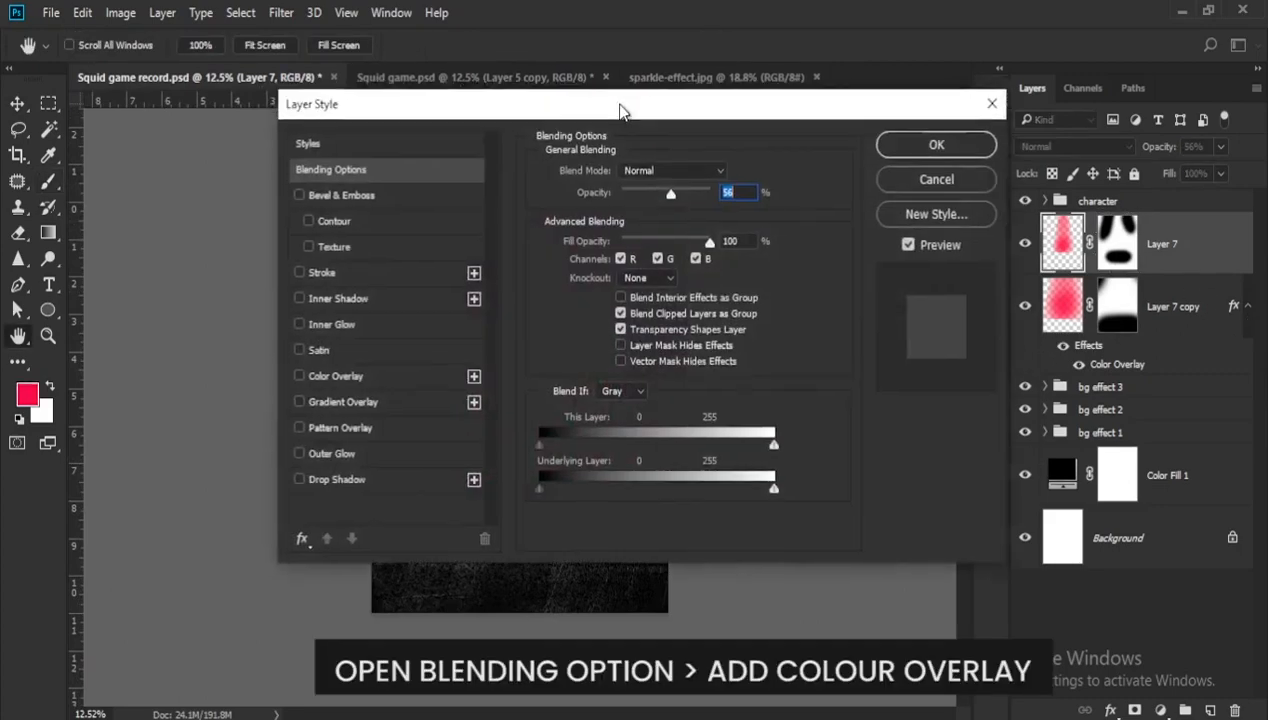
drag(617, 108, 1064, 113)
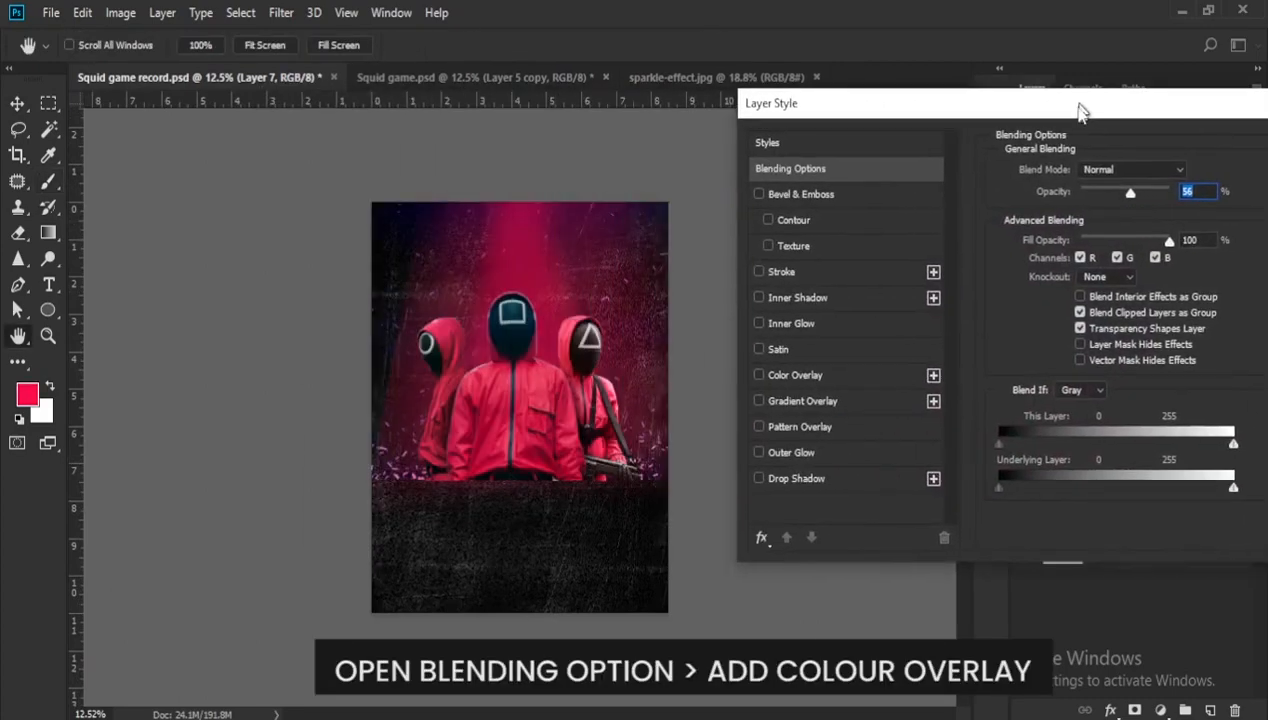
click(831, 392)
click(1180, 190)
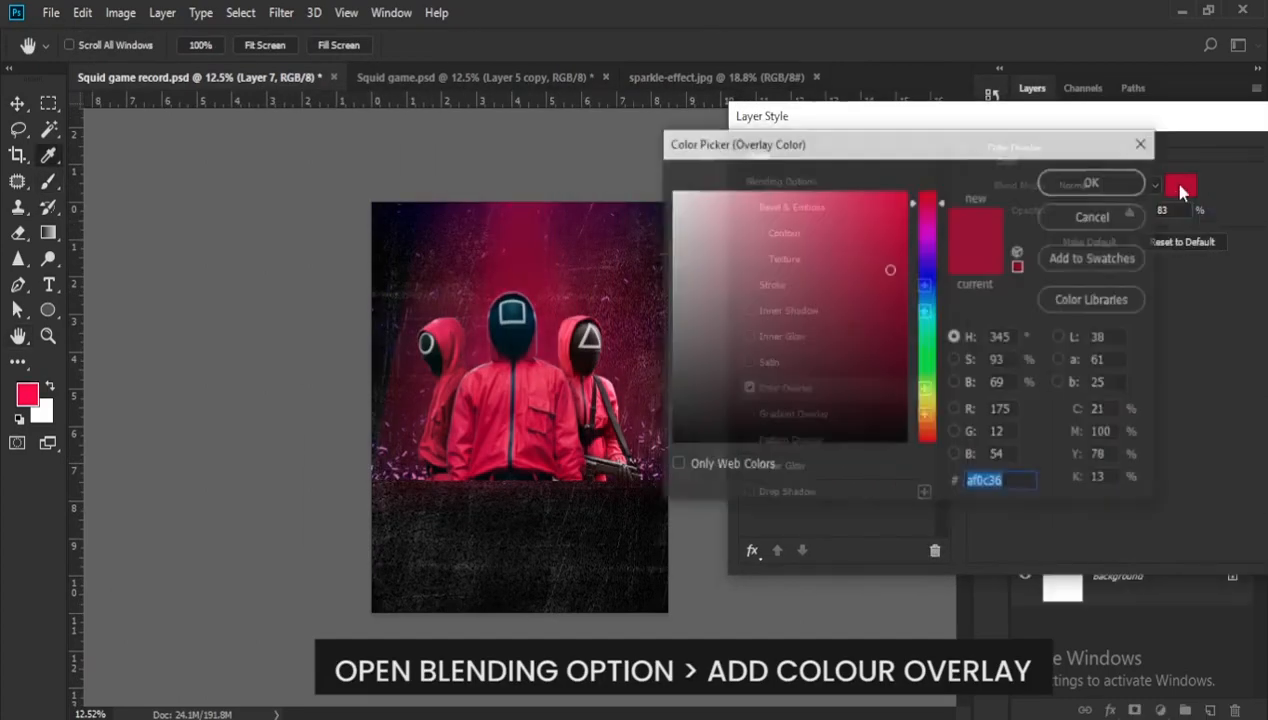
text(fa)
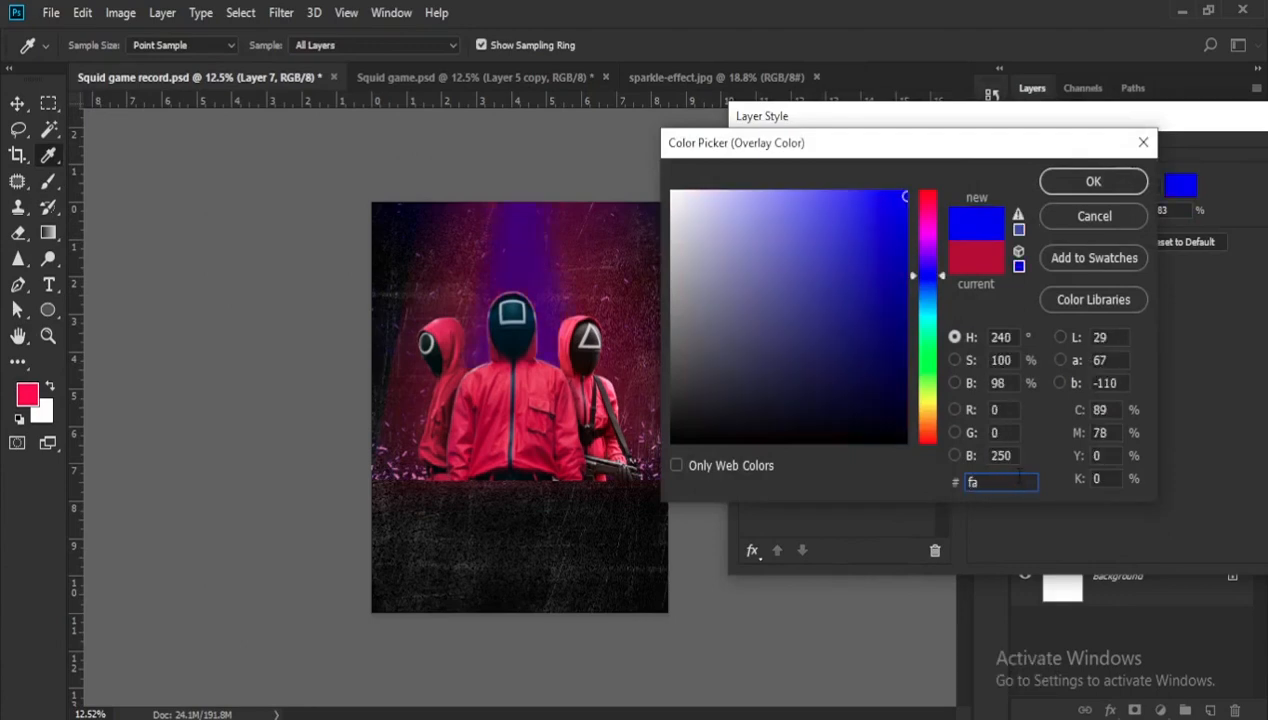
text(0)
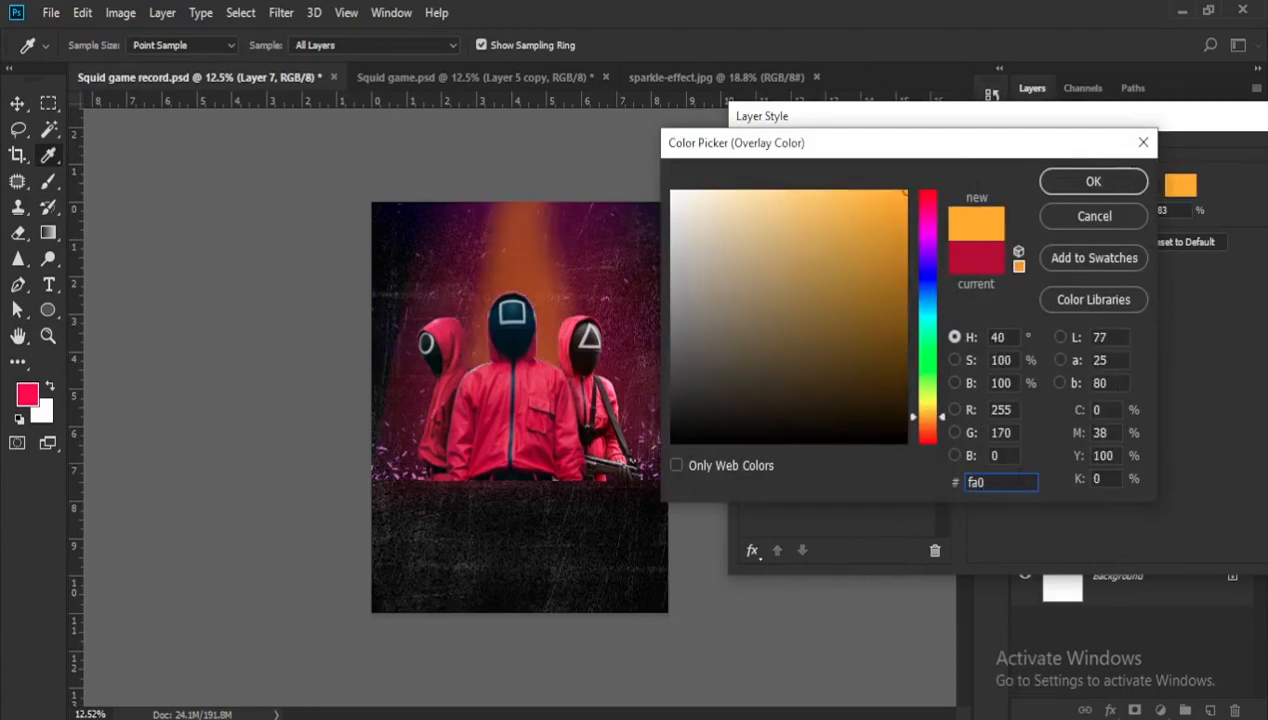
text(b5)
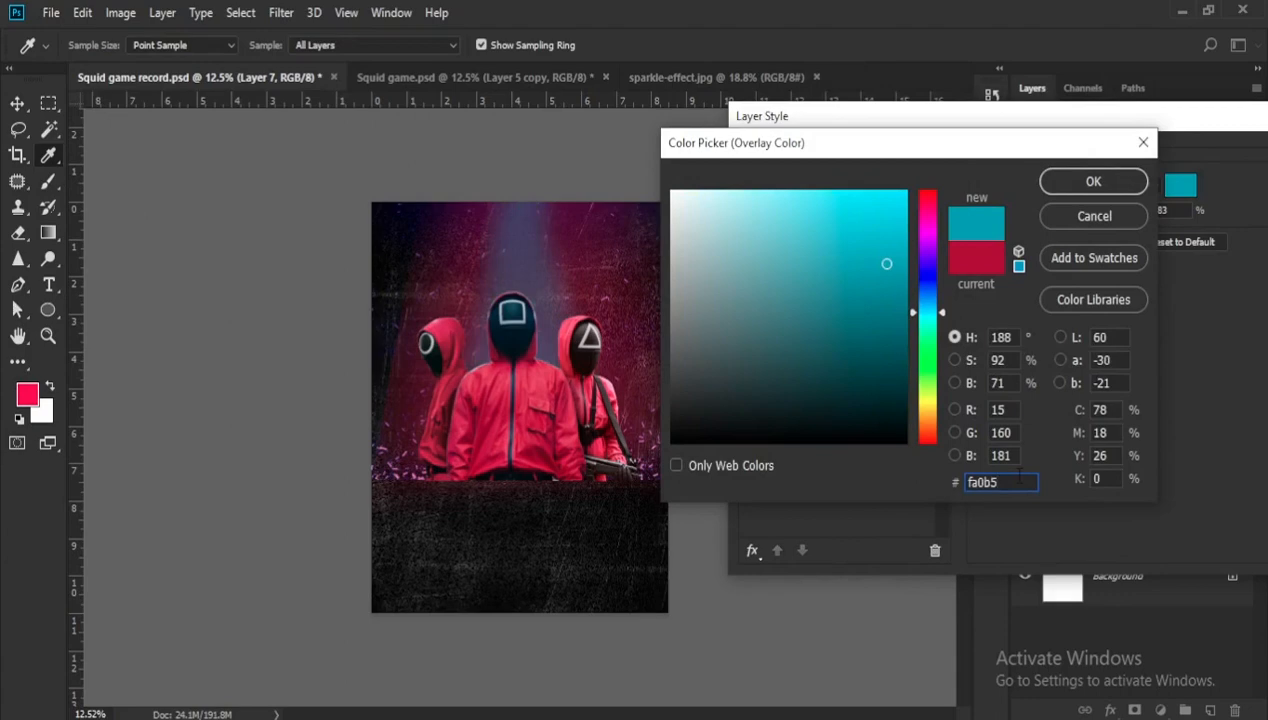
text(4)
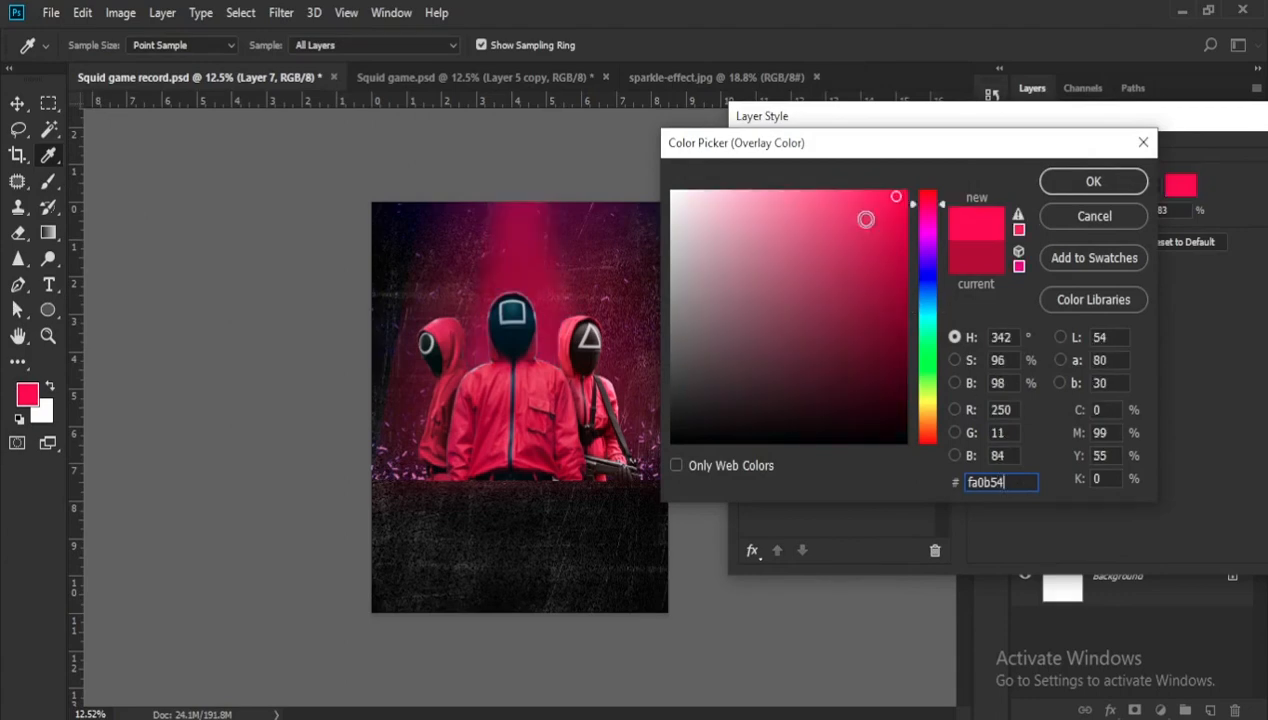
- Lighten the beam's overlay colour to #fd5186 and set the overlay's opacity to 17%
click(846, 196)
mouse_move(844, 191)
mouse_down()
mouse_move(815, 186)
mouse_move(828, 194)
mouse_up()
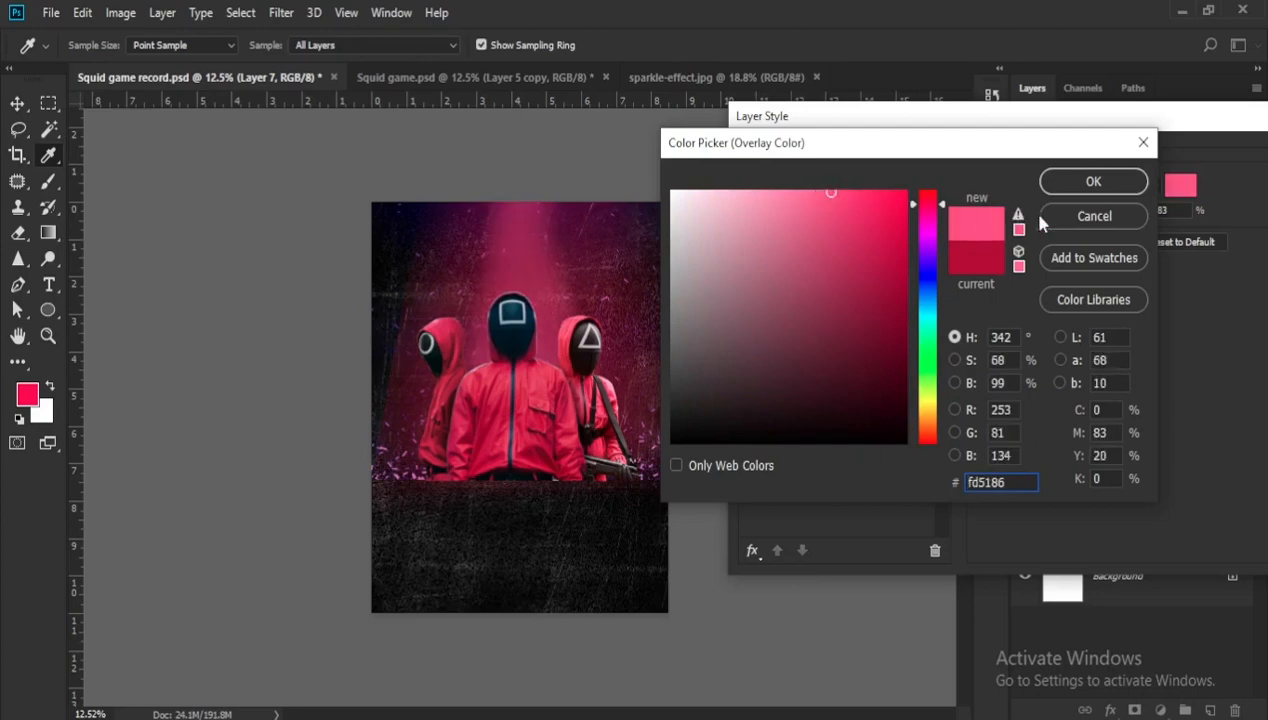
click(1079, 188)
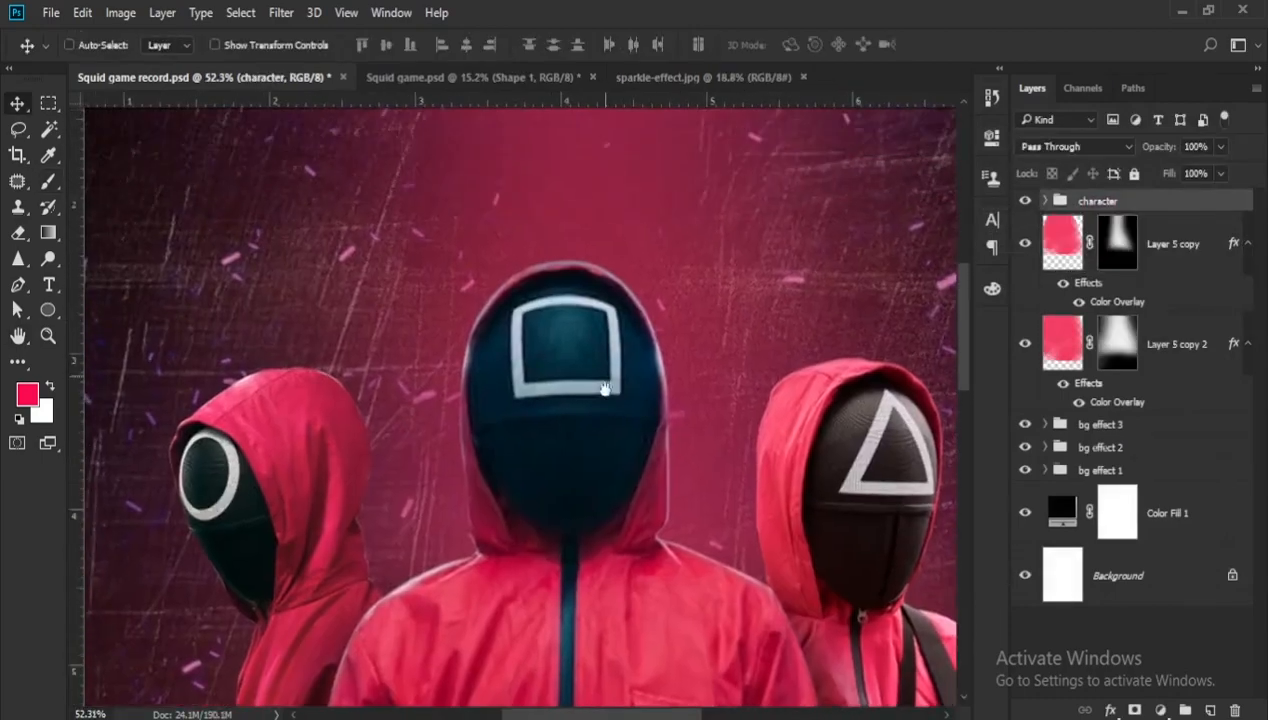
- Above Layer 3 in the character group, start a Pen tool shape along the upper edge of the square on the middle guard's mask
scroll(520, 400, up, 1)
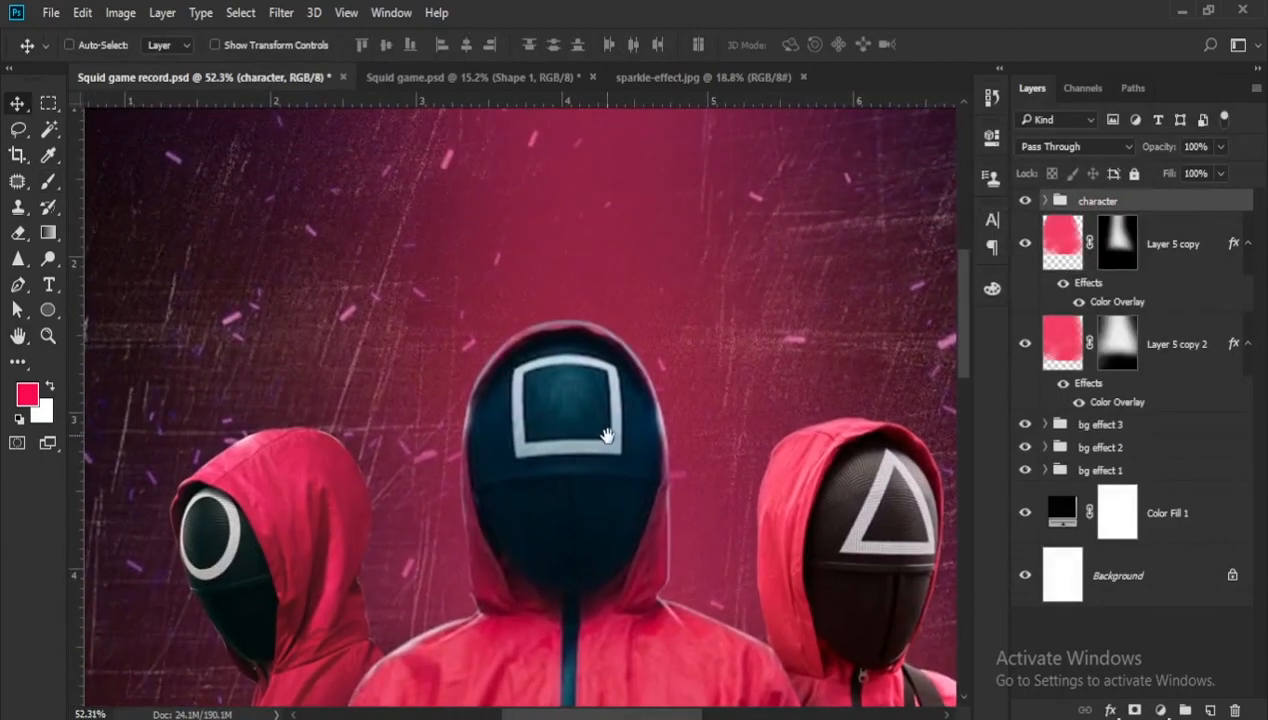
click(1045, 201)
click(1130, 244)
scroll(515, 410, up, 2)
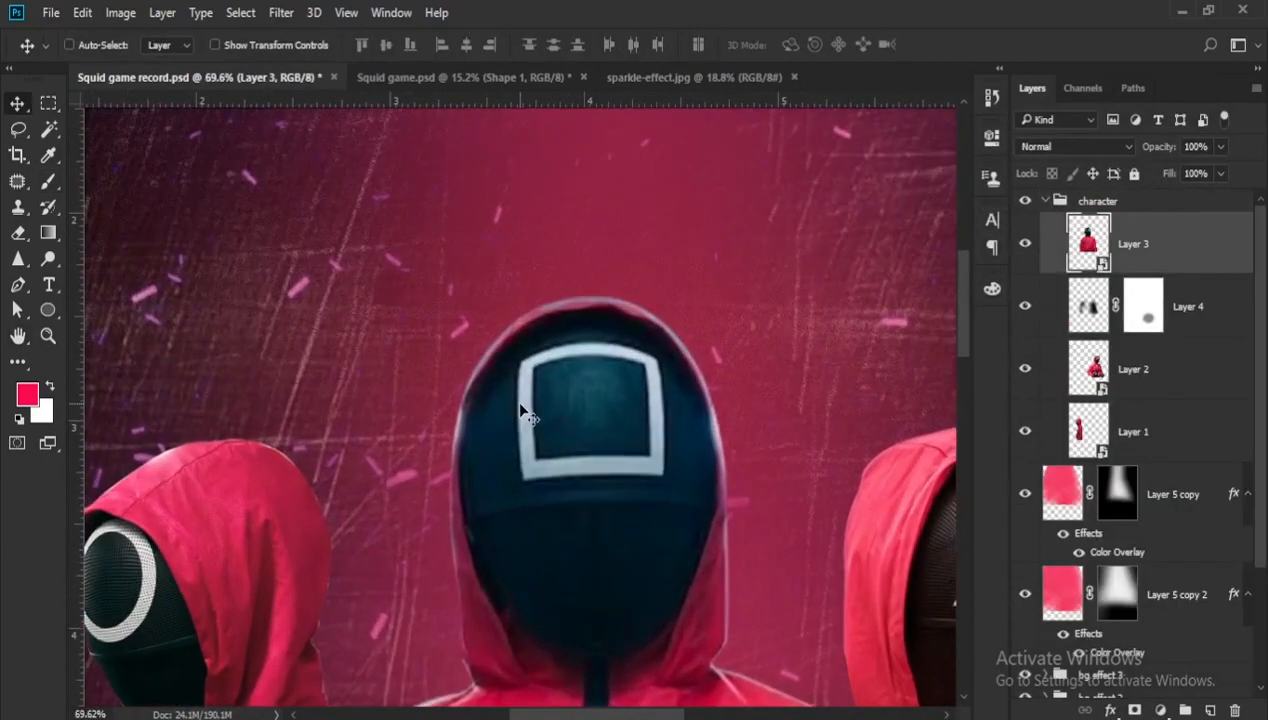
key(p)
click(95, 45)
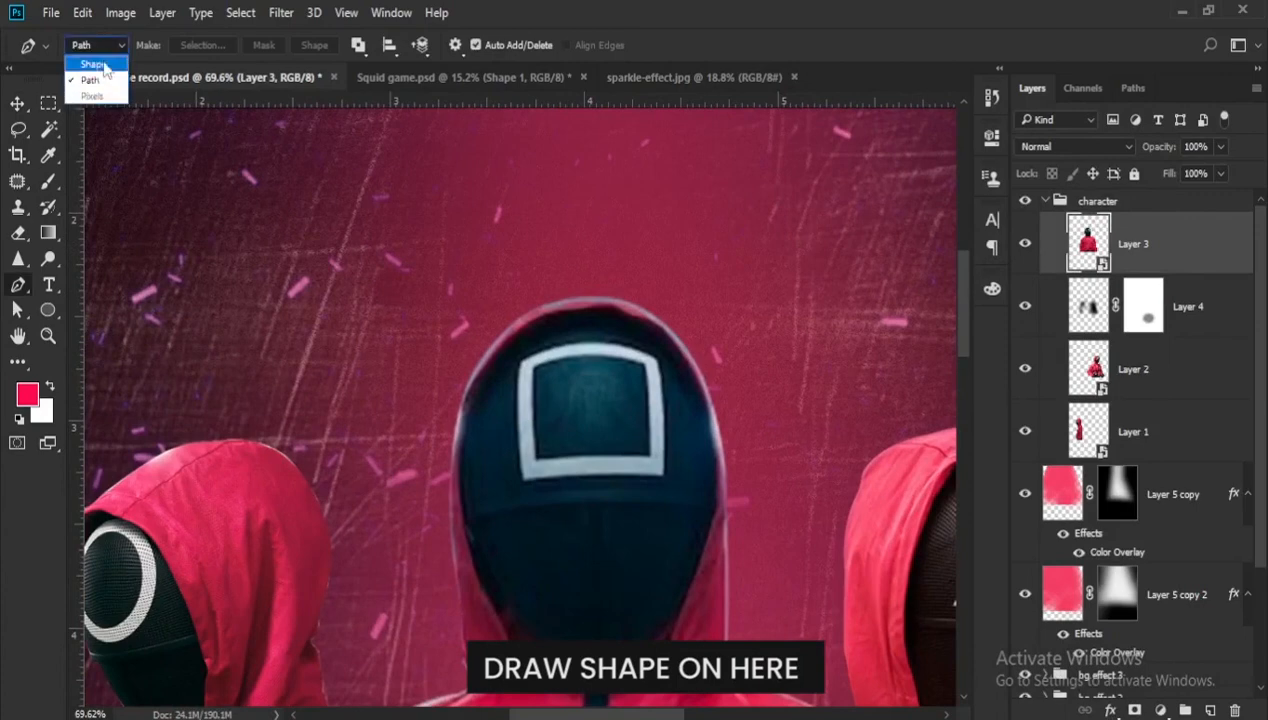
click(88, 57)
scroll(525, 372, up, 1)
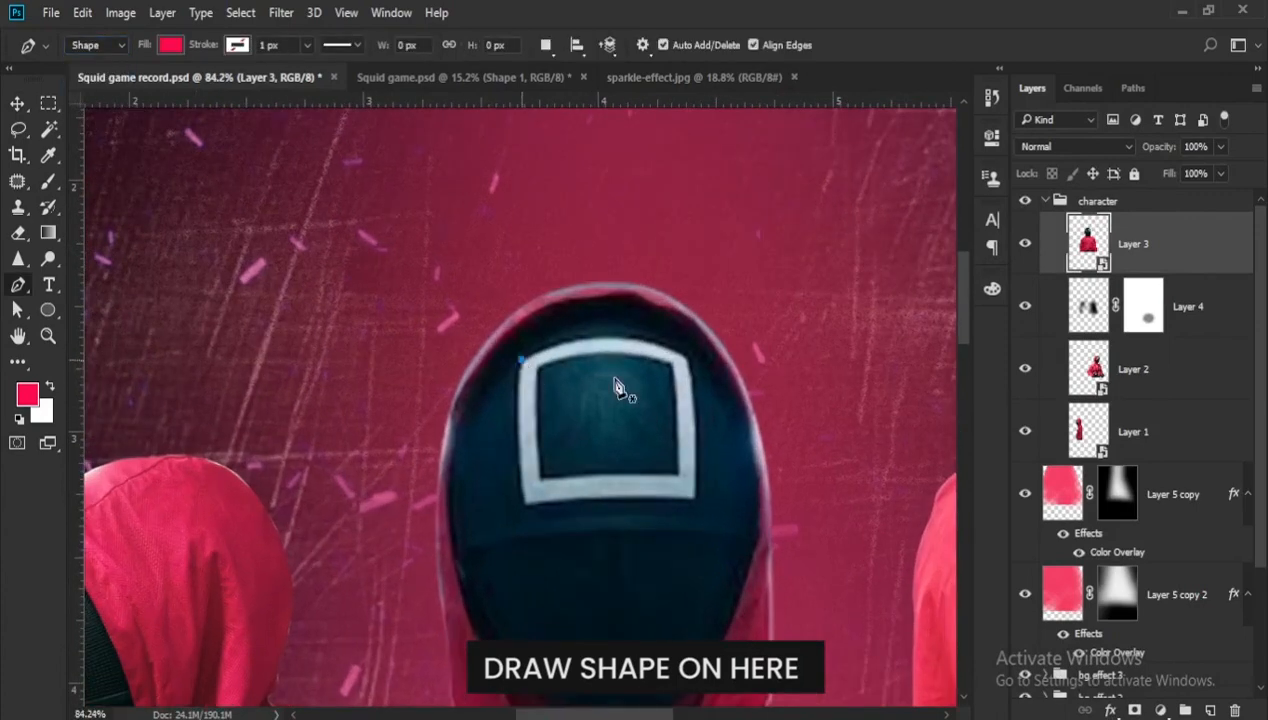
drag(688, 358, 767, 405)
- Give the square shape no fill and a red-pink stroke of about 23.79 px, and trace the rest of its outline
click(237, 45)
click(193, 83)
click(171, 45)
click(91, 83)
alt+click(688, 358)
drag(696, 497, 692, 572)
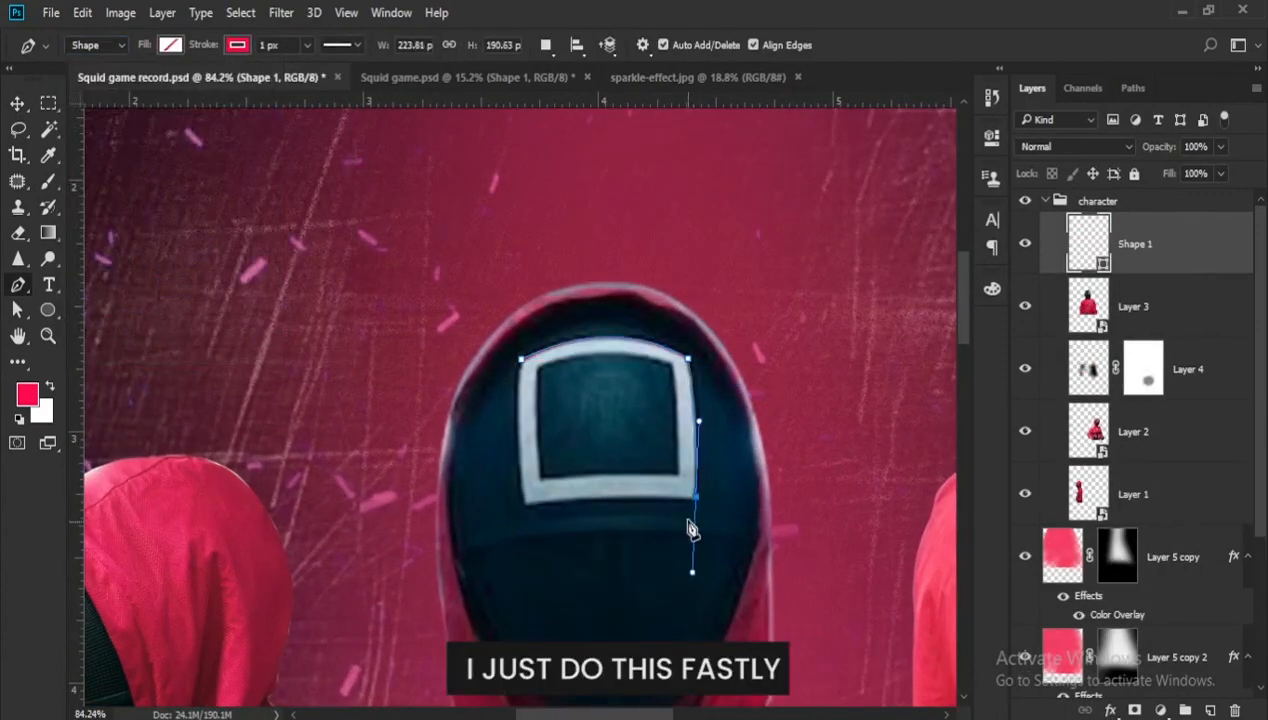
click(307, 45)
drag(289, 69, 313, 70)
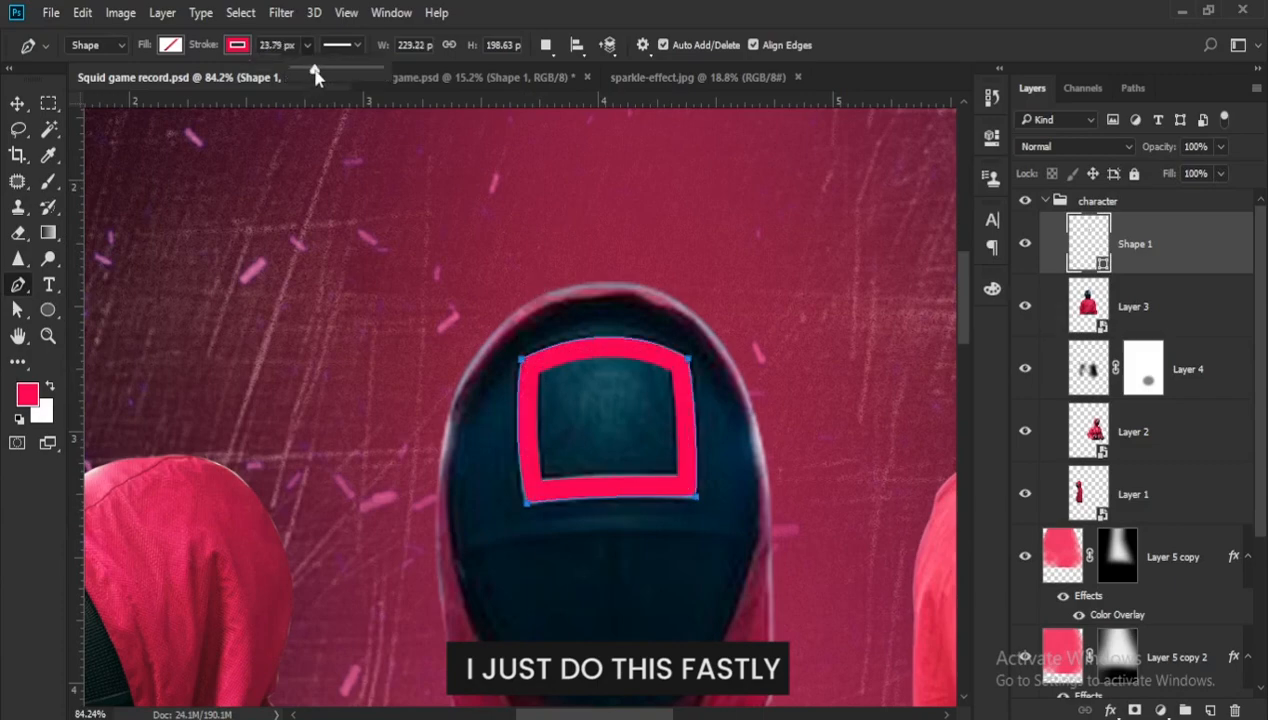
key(v)
- Start a Pen tool shape along the left edge of the triangle on the right guard's mask
scroll(349, 291, down, 7)
scroll(858, 514, up, 9)
key(p)
click(585, 464)
drag(676, 263, 682, 227)
alt+click(676, 263)
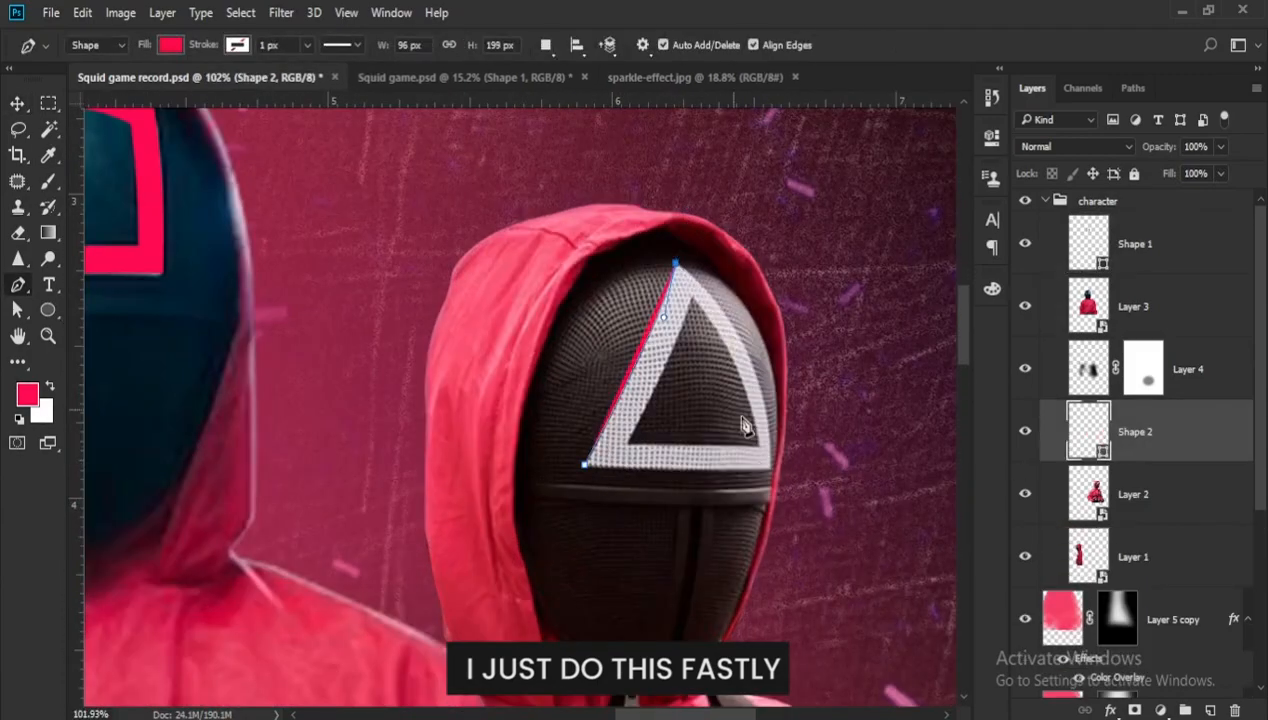
- Give the triangle shape no fill and a red-pink stroke, and trace its remaining edges to close the outline
click(237, 45)
click(193, 83)
click(171, 45)
click(91, 83)
drag(771, 468, 773, 620)
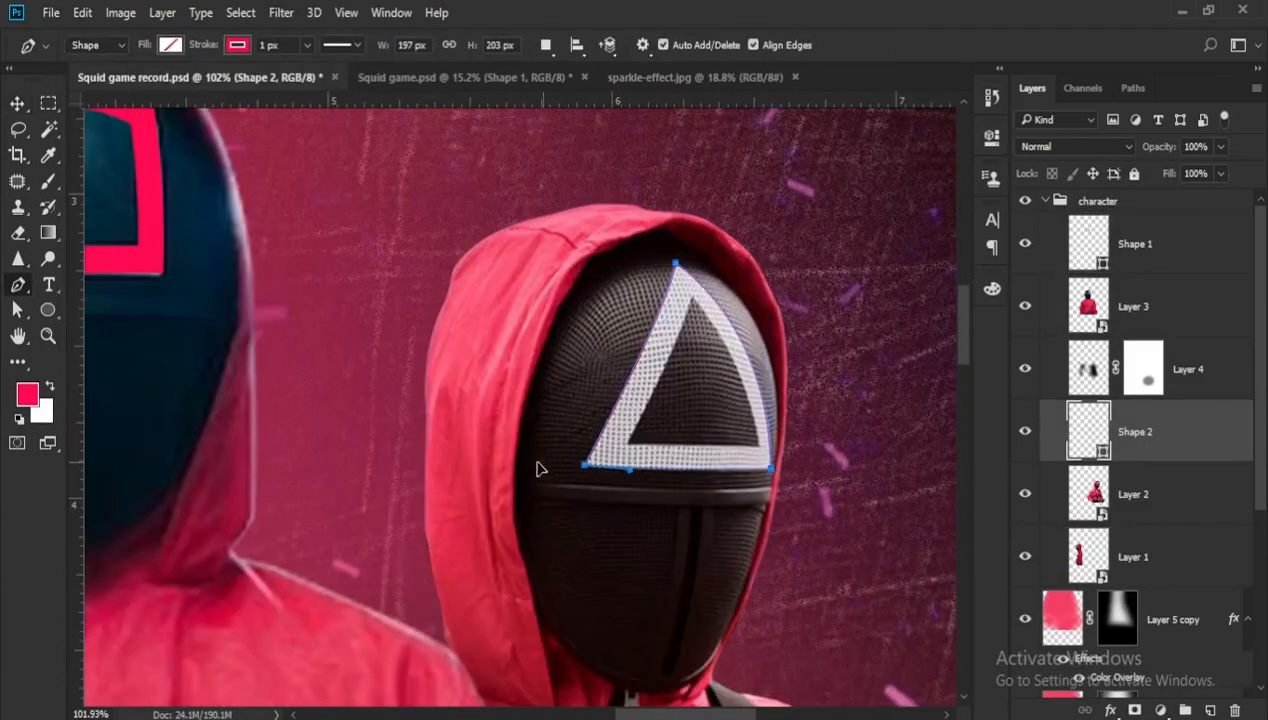
click(585, 464)
key(v)
- Draw a circle about 141 px wide near the left guard's mask with a red-pink stroke
scroll(518, 383, down, 7)
scroll(518, 383, up, 3)
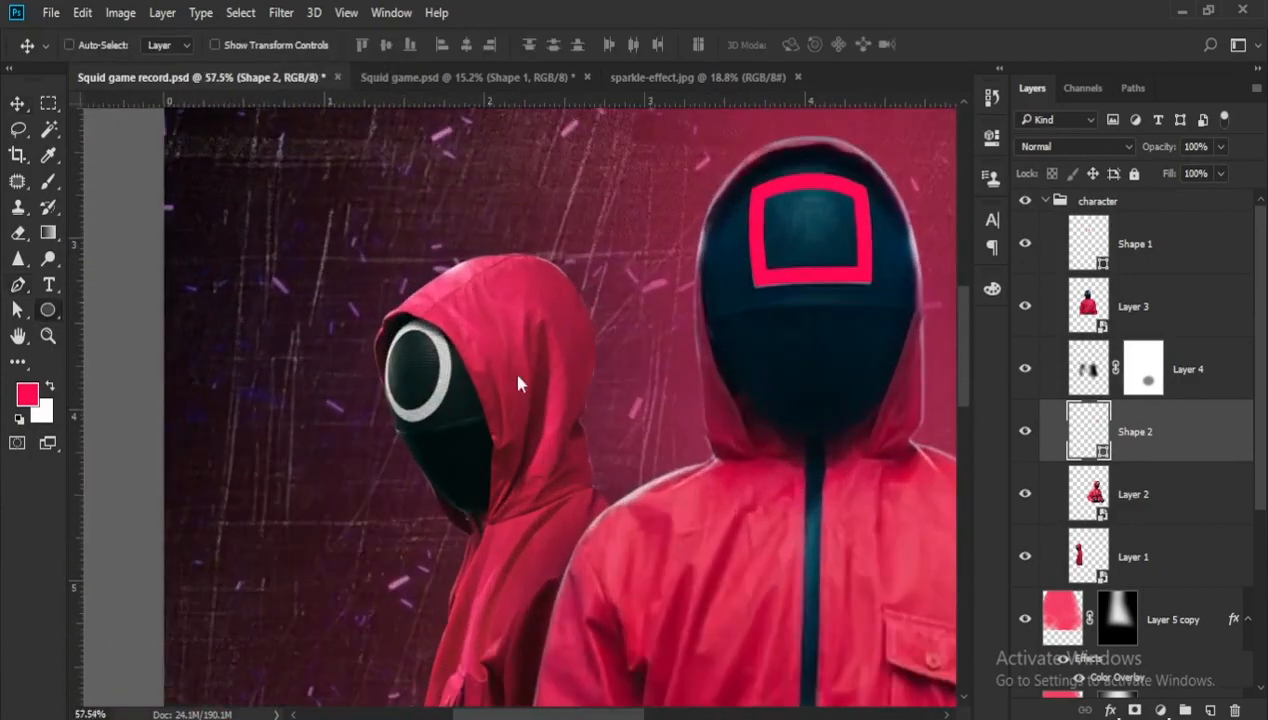
key(u)
mouse_move(351, 315)
mouse_down()
mouse_move(427, 410)
mouse_move(453, 418)
mouse_move(436, 391)
mouse_up()
click(237, 45)
click(193, 83)
- Transform the circle into an ellipse about 124 x 172 px that fits over the ring on the left guard's mask
key(v)
scroll(464, 396, up, 3)
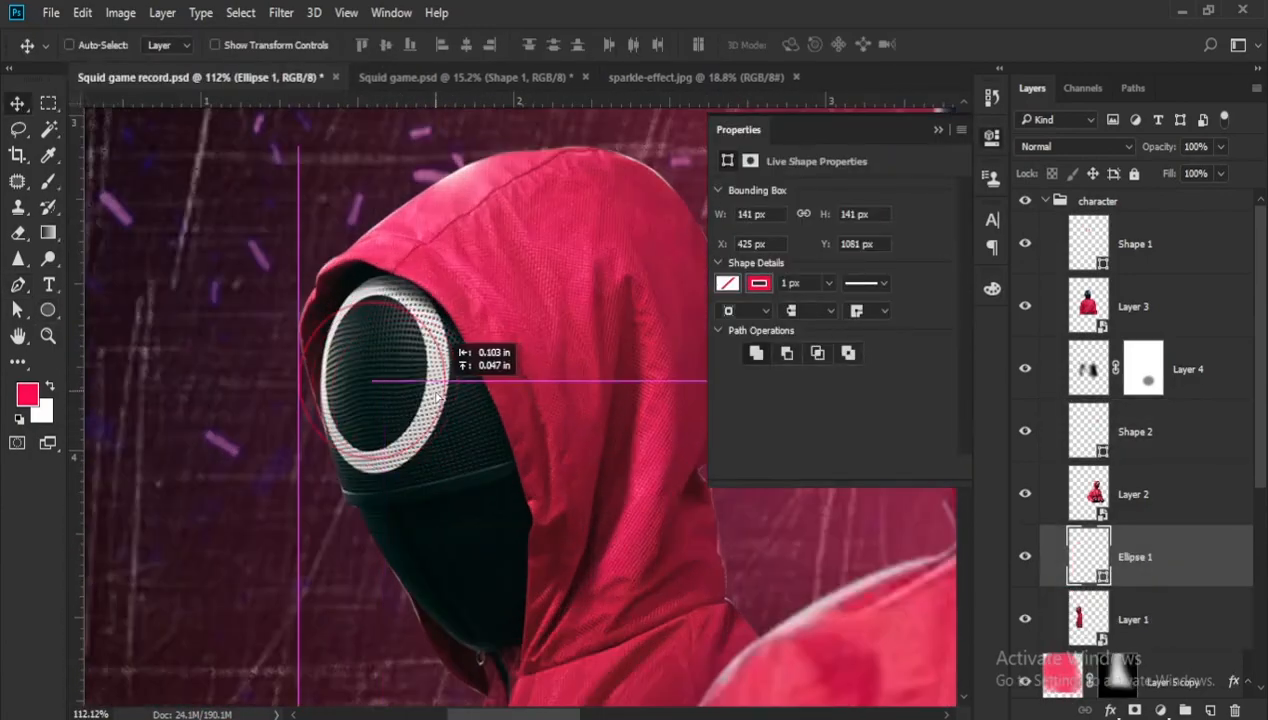
key(ctrl+t)
drag(299, 380, 321, 380)
drag(383, 301, 383, 279)
drag(383, 459, 384, 471)
drag(446, 375, 450, 375)
key(Return)
- Adjust the ellipse's anchor points and handles so its path follows the outer edge of the mask's ring
key(a)
scroll(380, 472, up, 4)
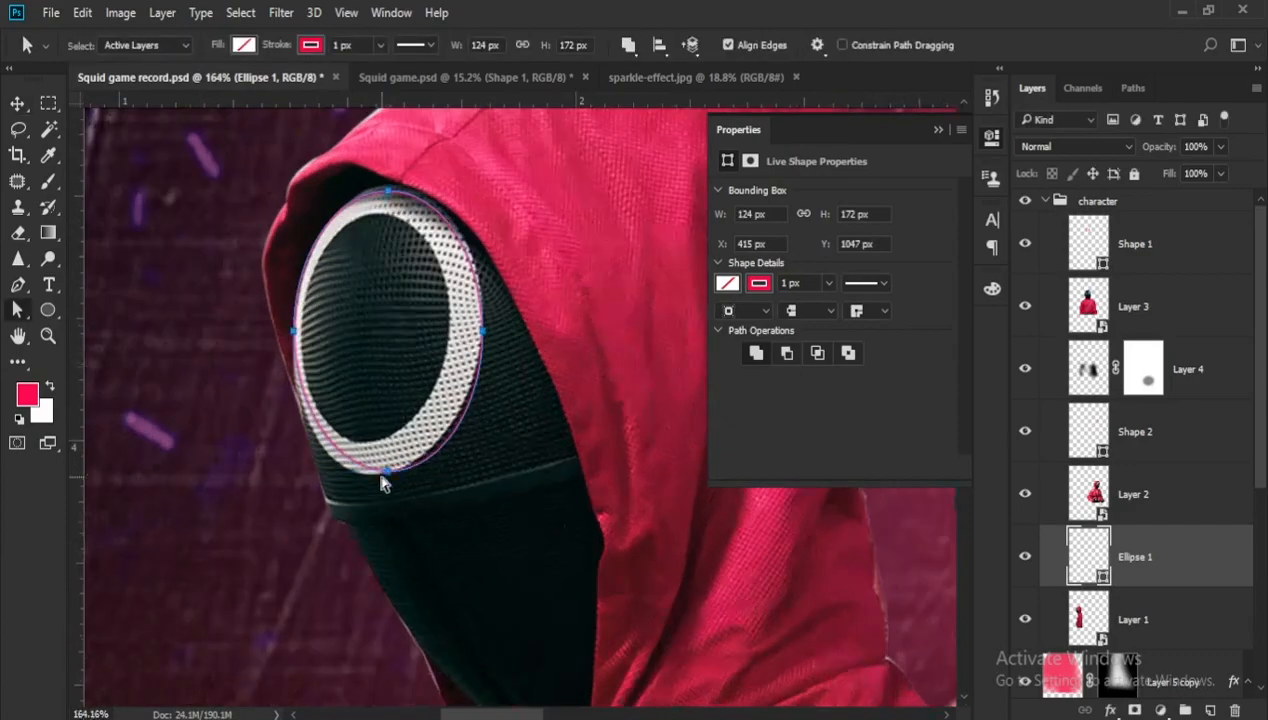
drag(387, 471, 376, 475)
key(Return)
click(482, 331)
drag(482, 254, 489, 256)
scroll(364, 390, up, 1)
drag(398, 229, 398, 225)
scroll(414, 260, down, 6)
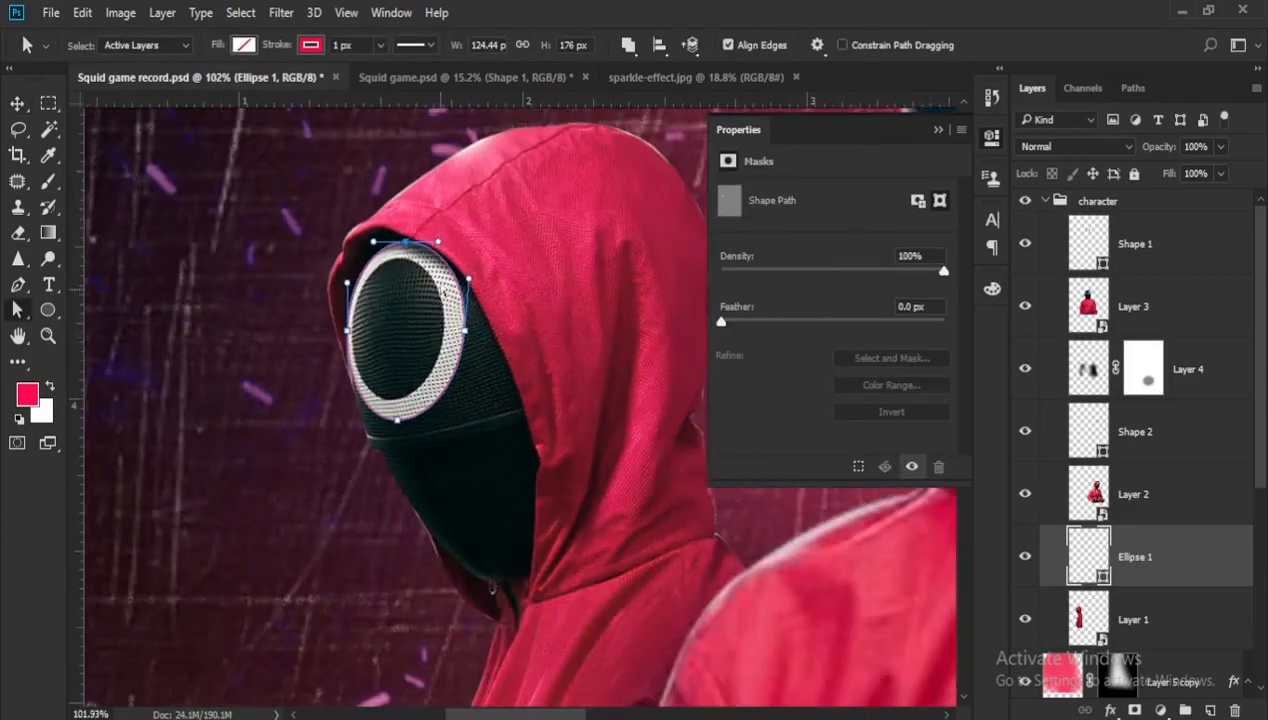
- Thicken the ellipse's stroke until it covers the white ring on the left guard's mask
click(380, 45)
drag(358, 69, 388, 69)
scroll(460, 214, down, 7)
click(938, 130)
key(v)
- Add a Color Overlay and an Inner Shadow to the ellipse, with the shadow at 61% opacity, 12 px distance and 11% choke
scroll(288, 264, down, 9)
scroll(481, 228, up, 4)
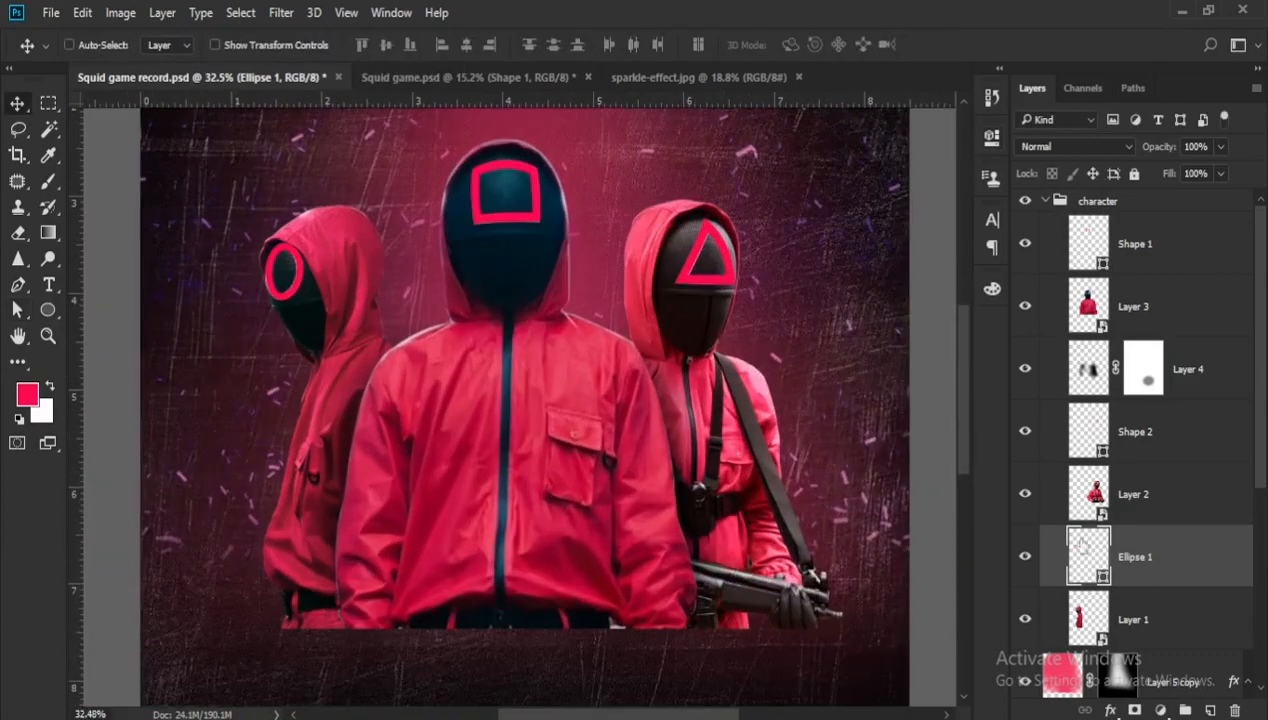
double_click(1180, 556)
drag(542, 90, 778, 60)
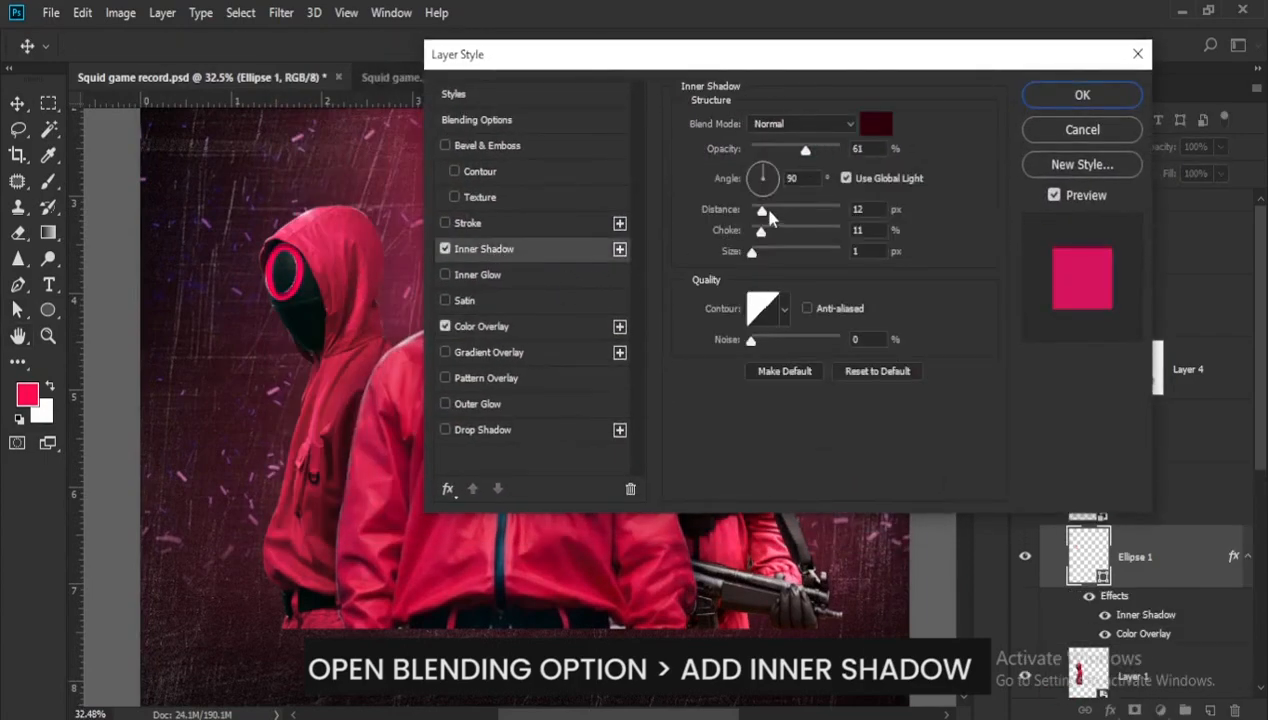
drag(754, 257, 758, 259)
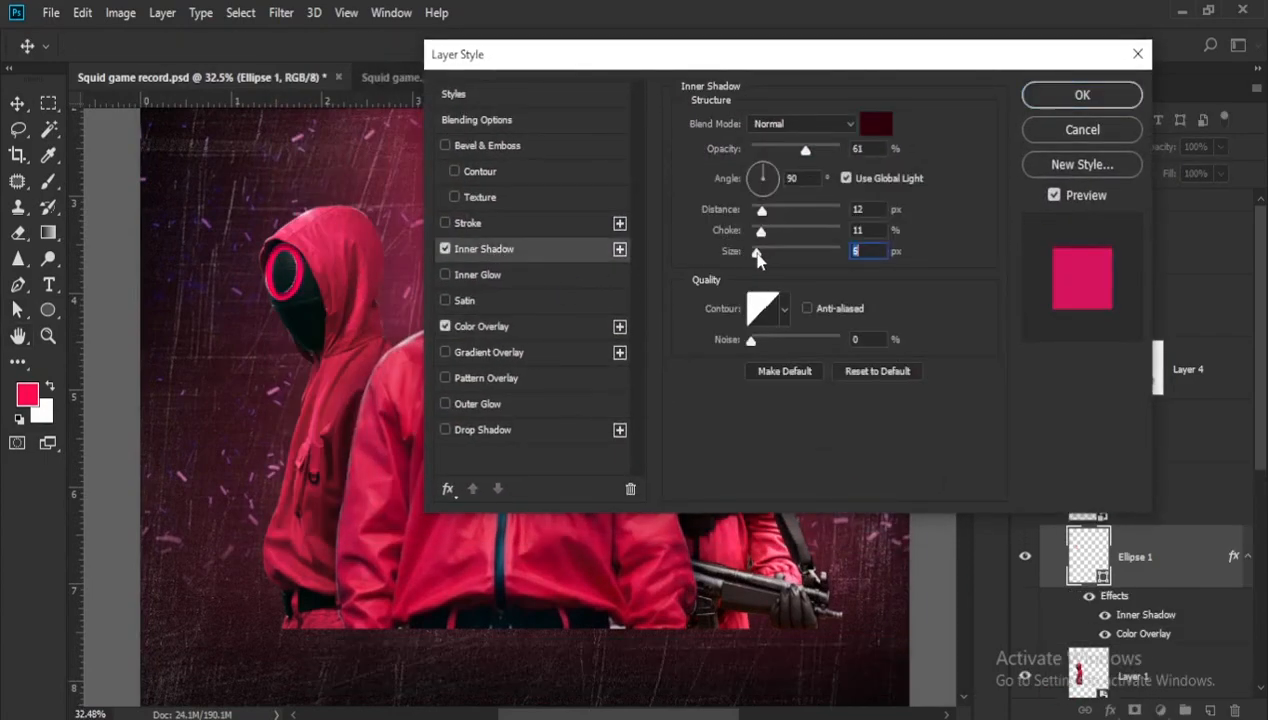
click(1096, 102)
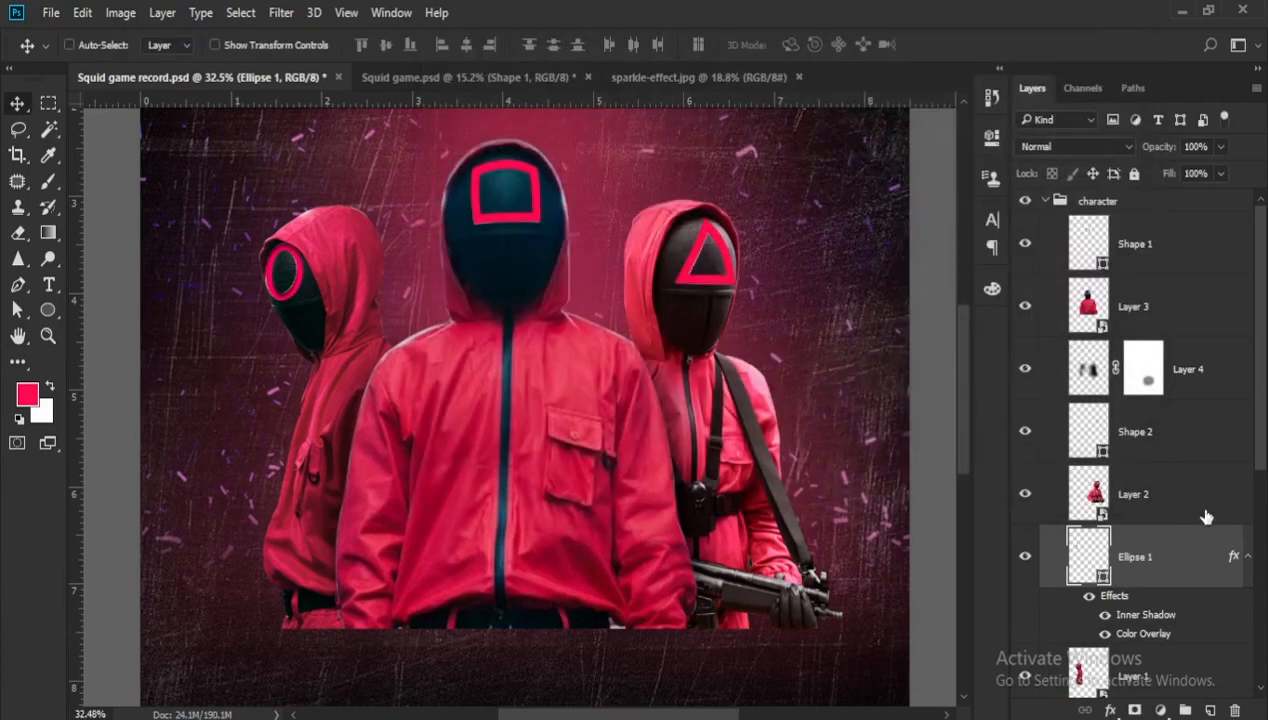
- Copy the ellipse's Inner Shadow and Color Overlay effects onto the triangle and square shape layers
drag(1231, 557, 1213, 210)
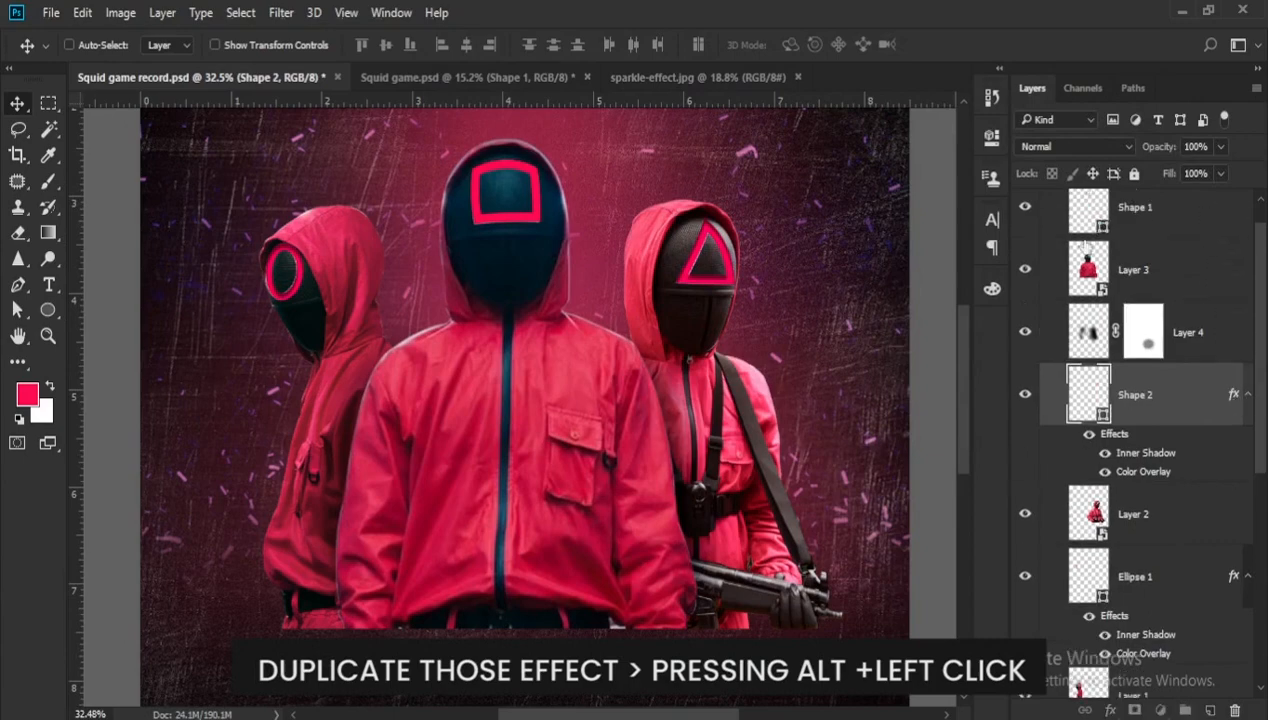
scroll(697, 342, down, 2)
scroll(790, 400, down, 3)
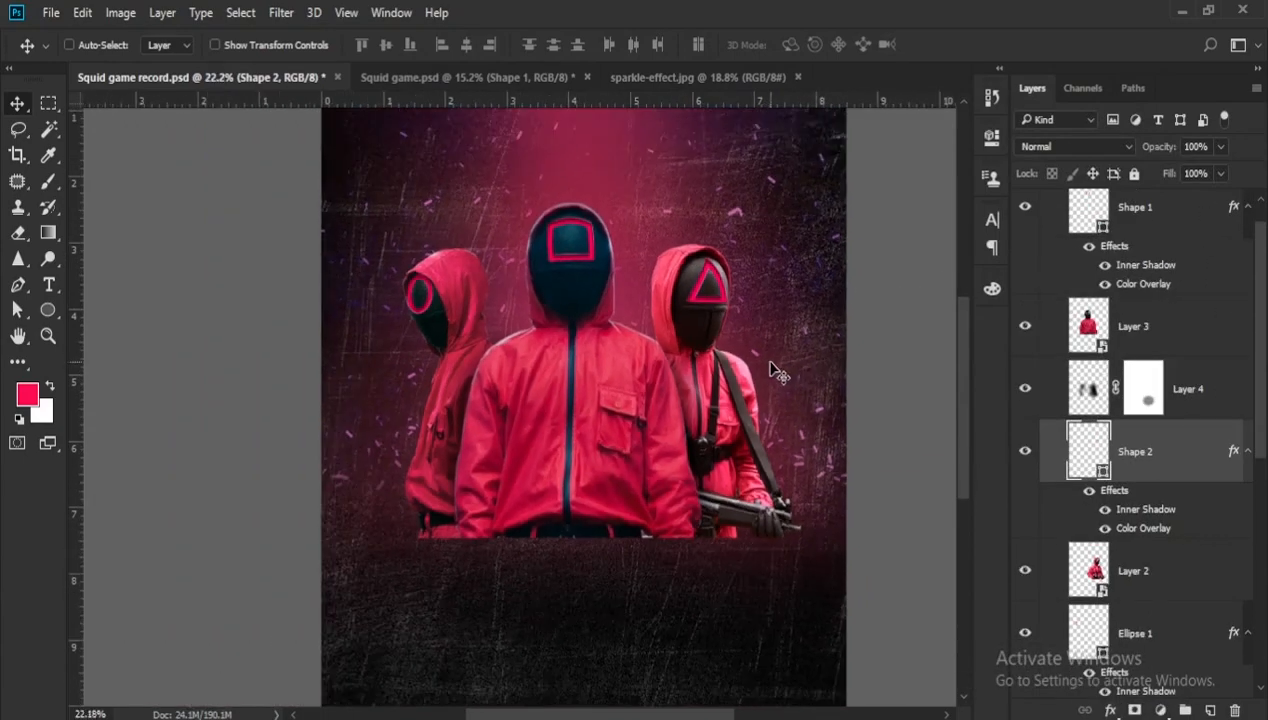
- Add a Levels adjustment clipped to the middle guard and lower its white output level to darken him
click(1160, 712)
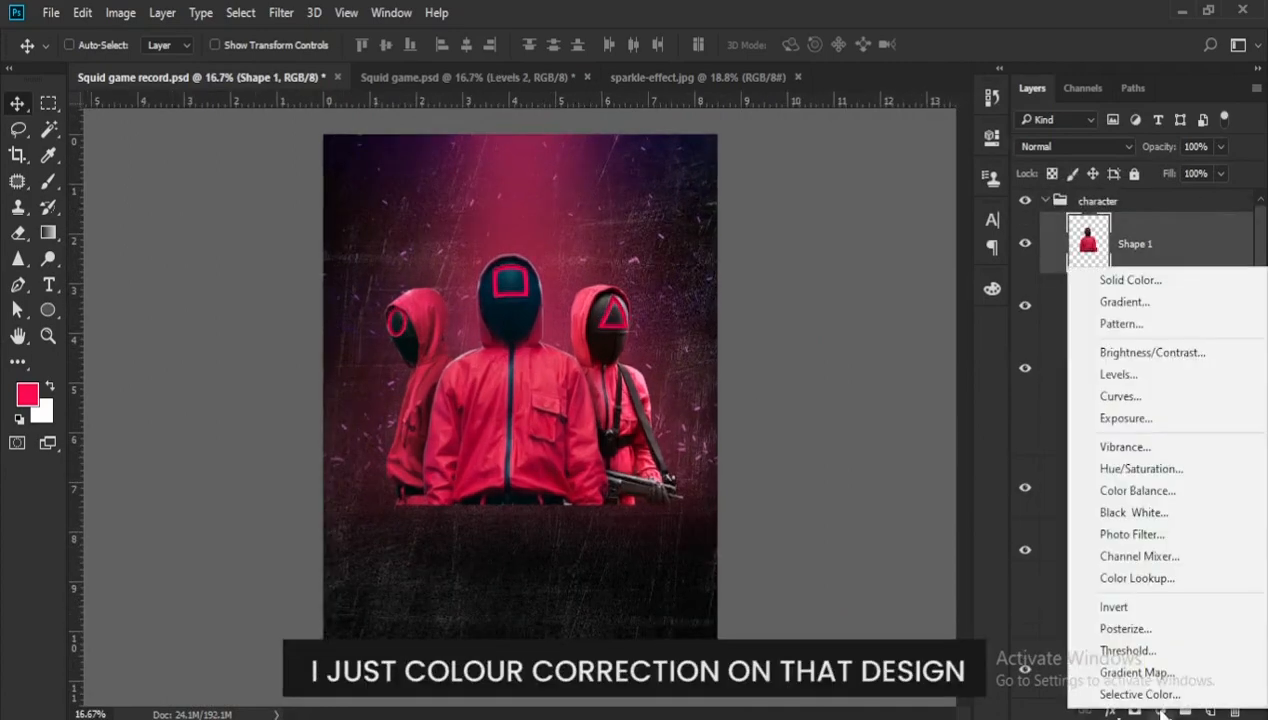
click(1119, 375)
click(830, 465)
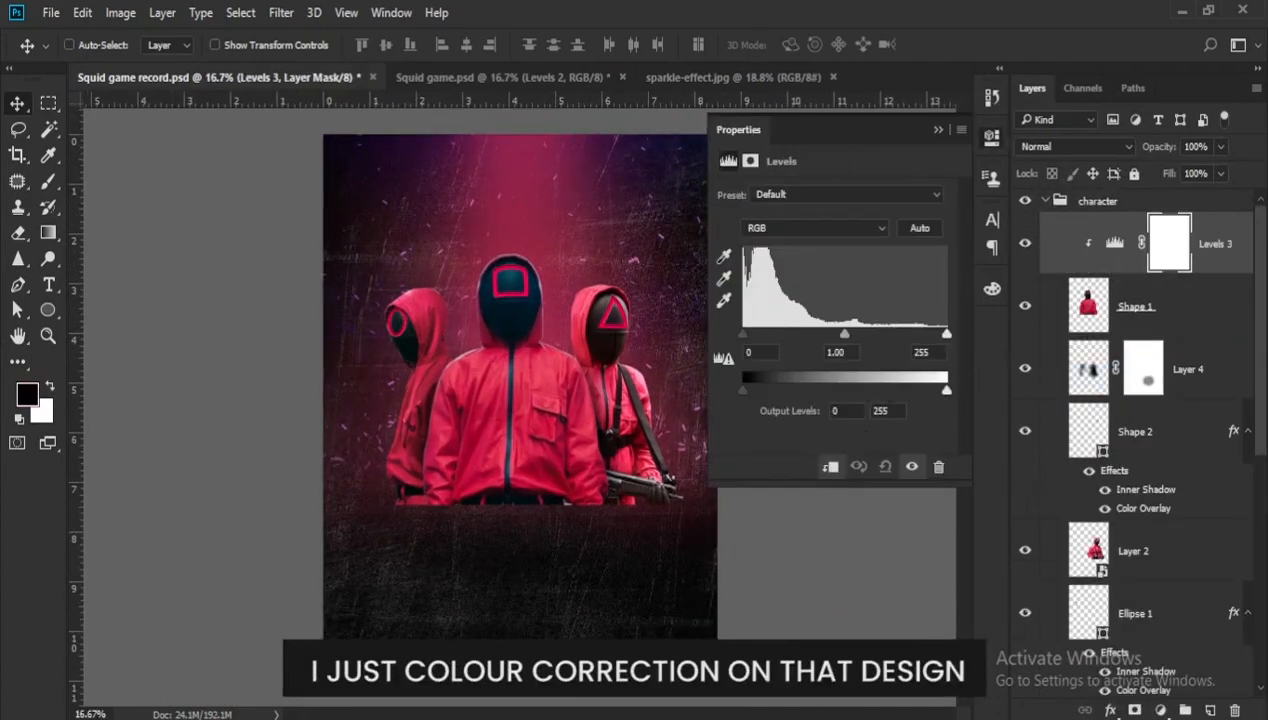
drag(946, 388, 885, 388)
click(937, 129)
- Paint the Levels mask black across the middle guard's head and shoulders with a smaller brush
scroll(480, 335, up, 4)
key(b)
key(bracketleft)
key(bracketleft)
key(bracketleft)
key(bracketleft)
key(bracketleft)
mouse_move(529, 258)
mouse_down()
mouse_move(529, 321)
mouse_move(402, 405)
mouse_move(671, 368)
mouse_up()
double_click(1115, 243)
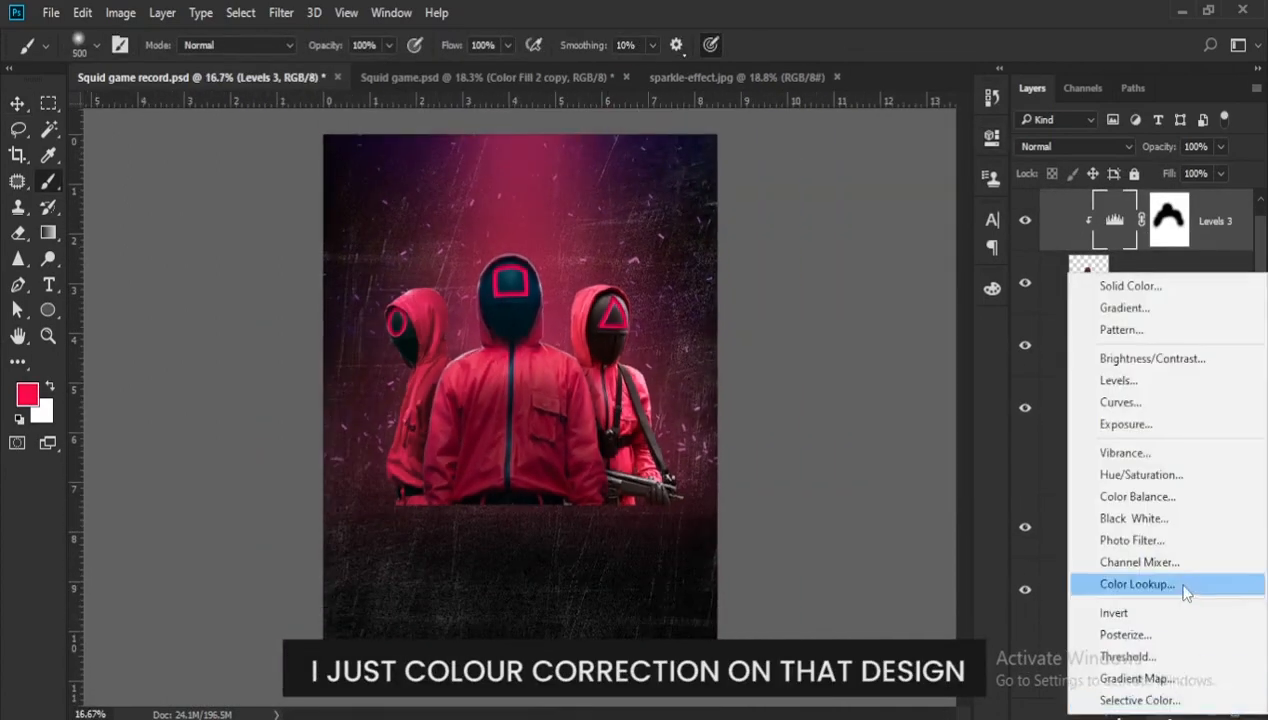
- Add a Solid Color fill layer with colour #f42957 and invert its mask
click(1122, 283)
text(f42957)
click(1093, 181)
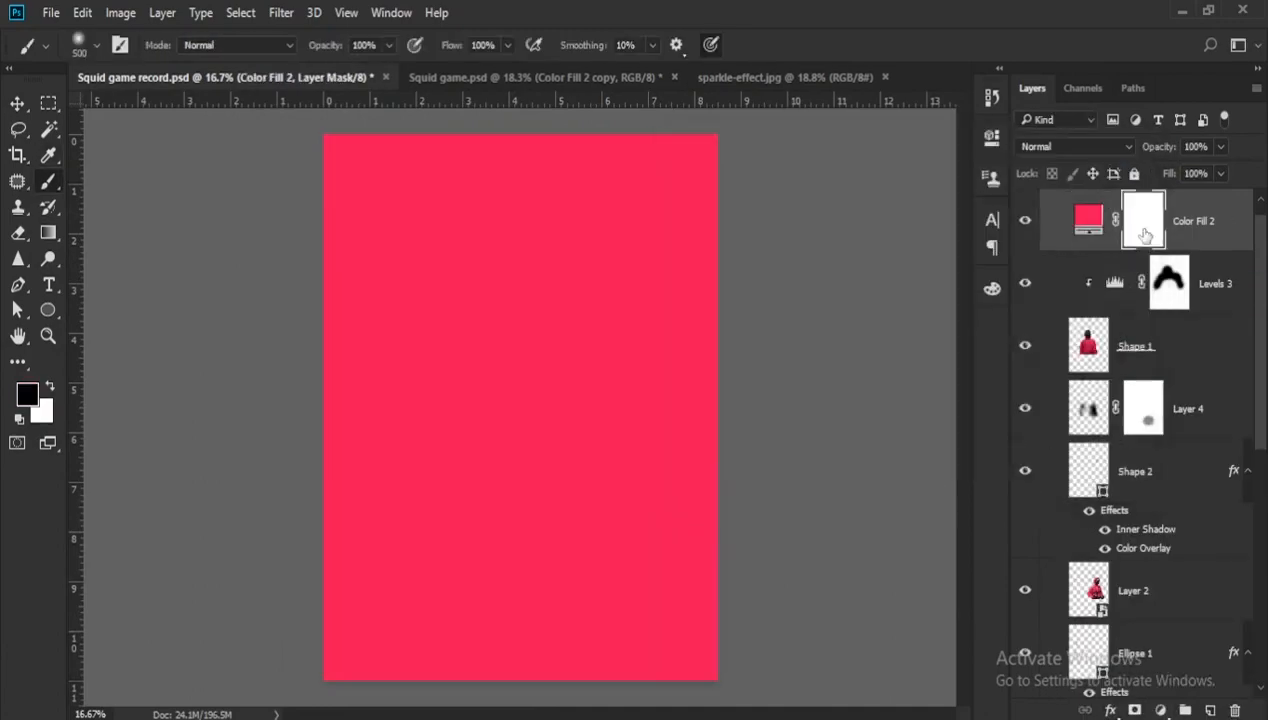
key(ctrl+i)
- Clip the colour fill to the middle guard in Hue mode and paint it in around the square on his mask
scroll(510, 310, up, 8)
key(ctrl+alt+g)
key(x)
click(1075, 147)
click(1025, 497)
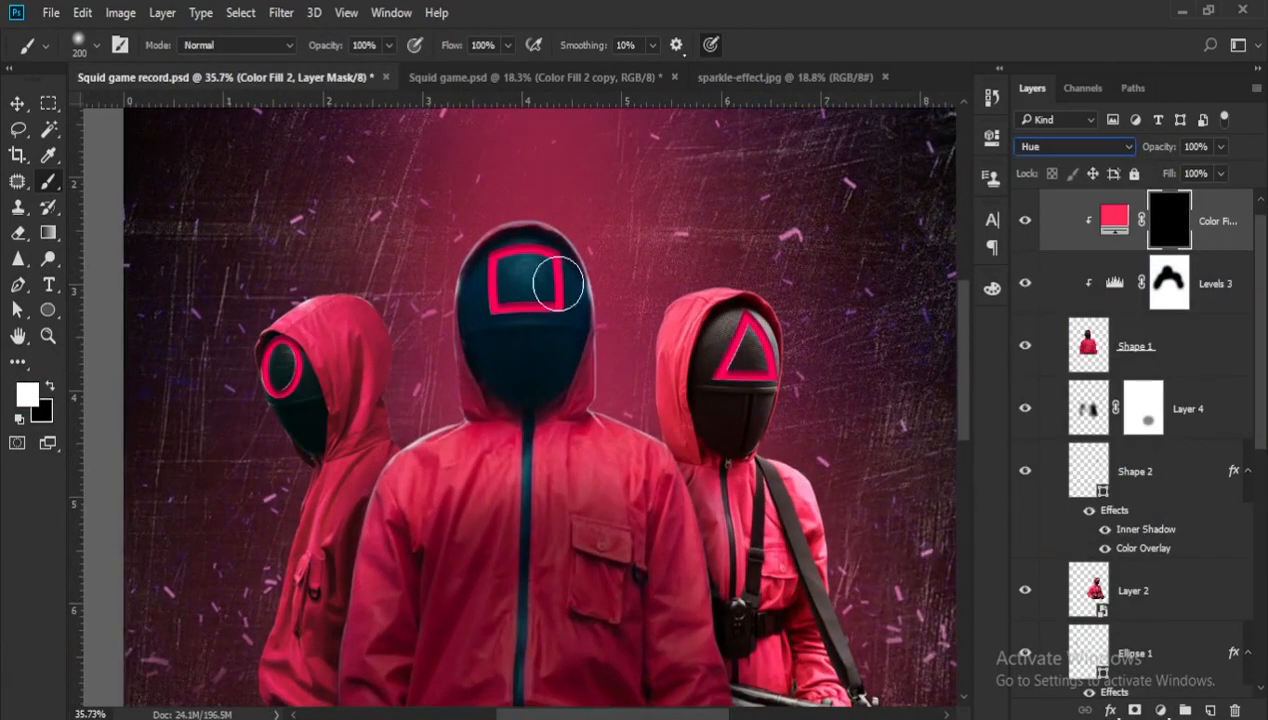
drag(496, 253, 555, 260)
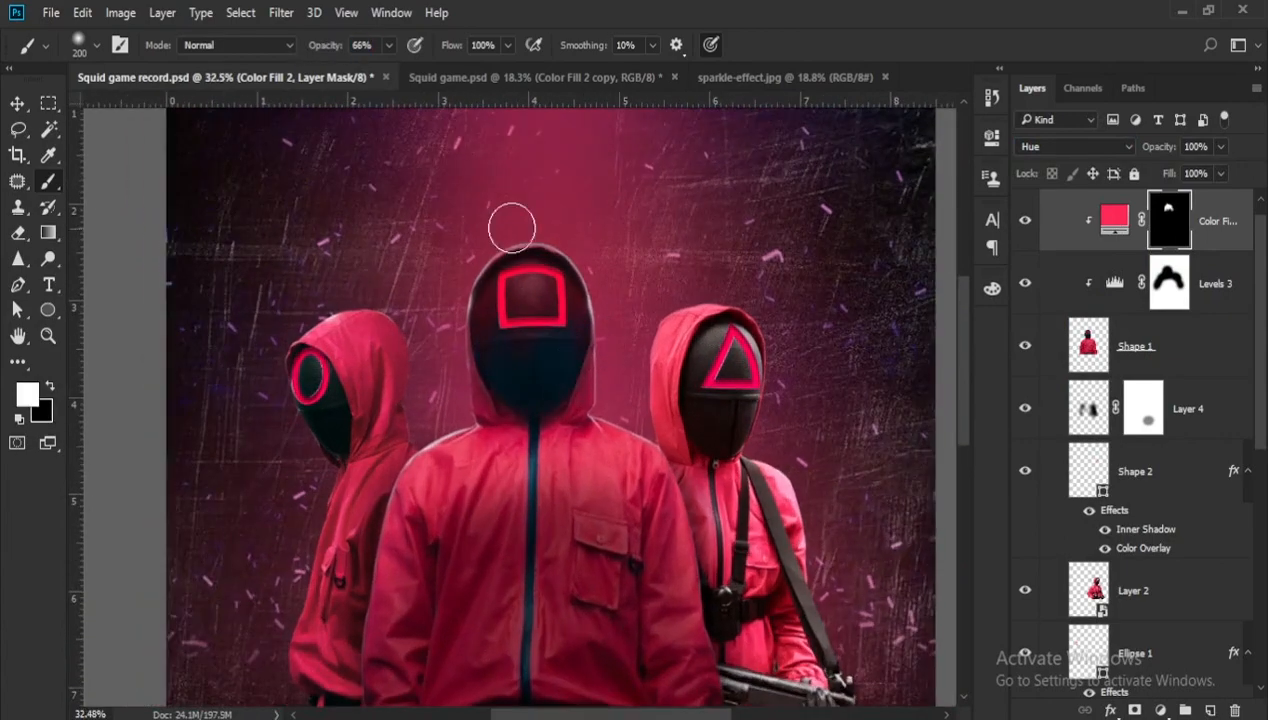
- Duplicate the colour fill layer and set the copy's blend mode to Darker Color
key(ctrl+j)
click(1075, 147)
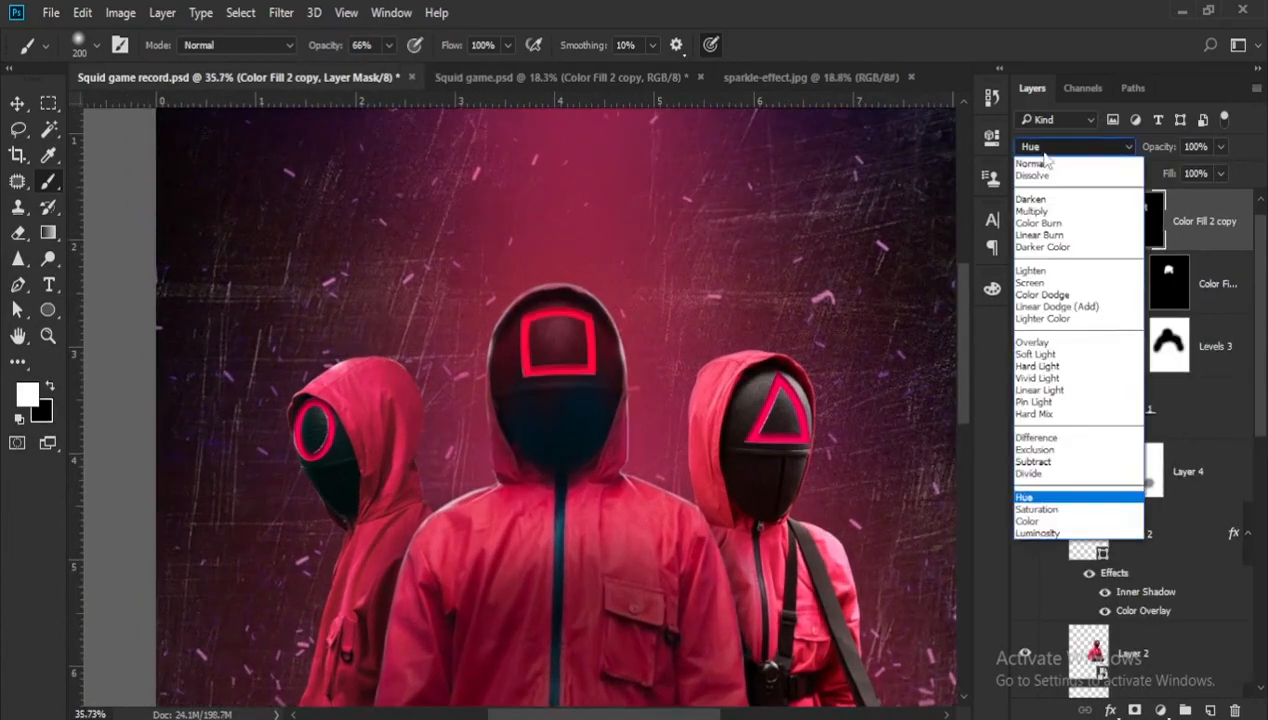
click(1043, 247)
- Set the brush opacity to 100% and refine the copy's mask, hiding it over the face and revealing it along the hood and shoulders
key(0)
scroll(600, 400, up, 1)
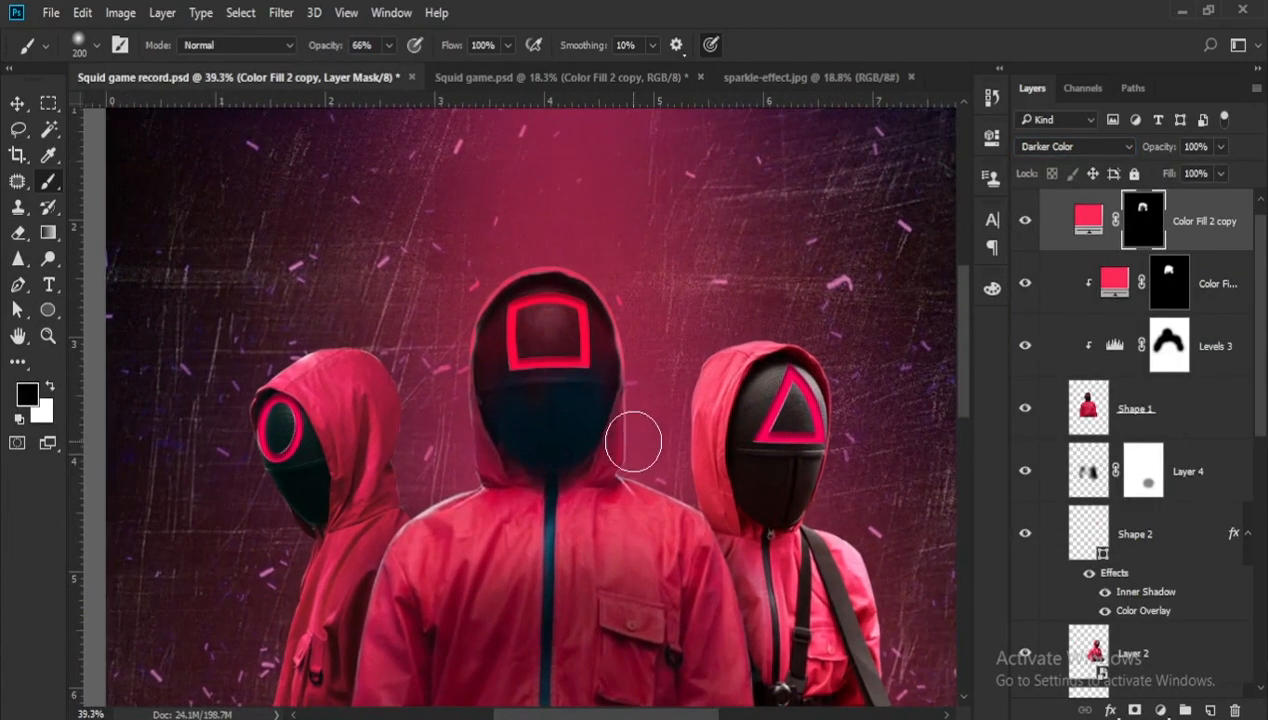
key(x)
drag(556, 324, 569, 362)
key(x)
drag(454, 424, 468, 505)
scroll(468, 505, down, 1)
scroll(622, 610, down, 3)
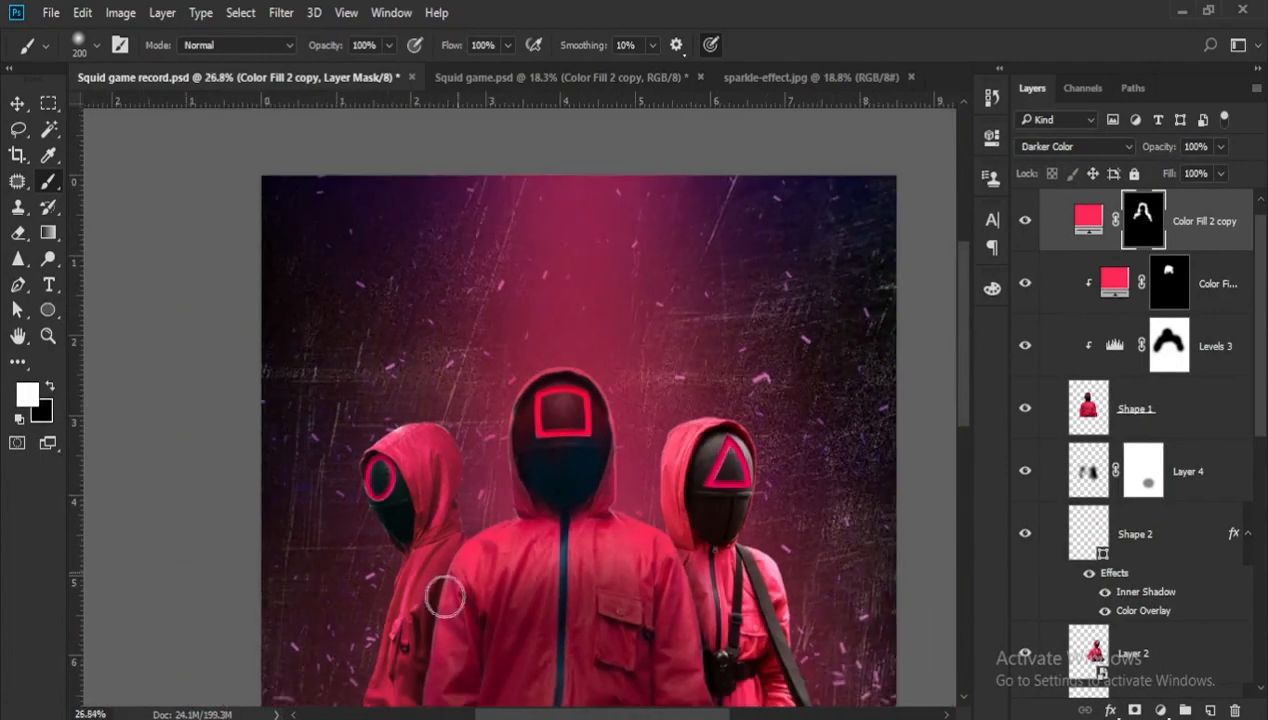
- Copy the Darker Color fill layer onto the circle-masked guard, clip it to him and replace its layer mask with a new one
scroll(444, 596, up, 1)
scroll(632, 580, down, 1)
scroll(621, 568, down, 1)
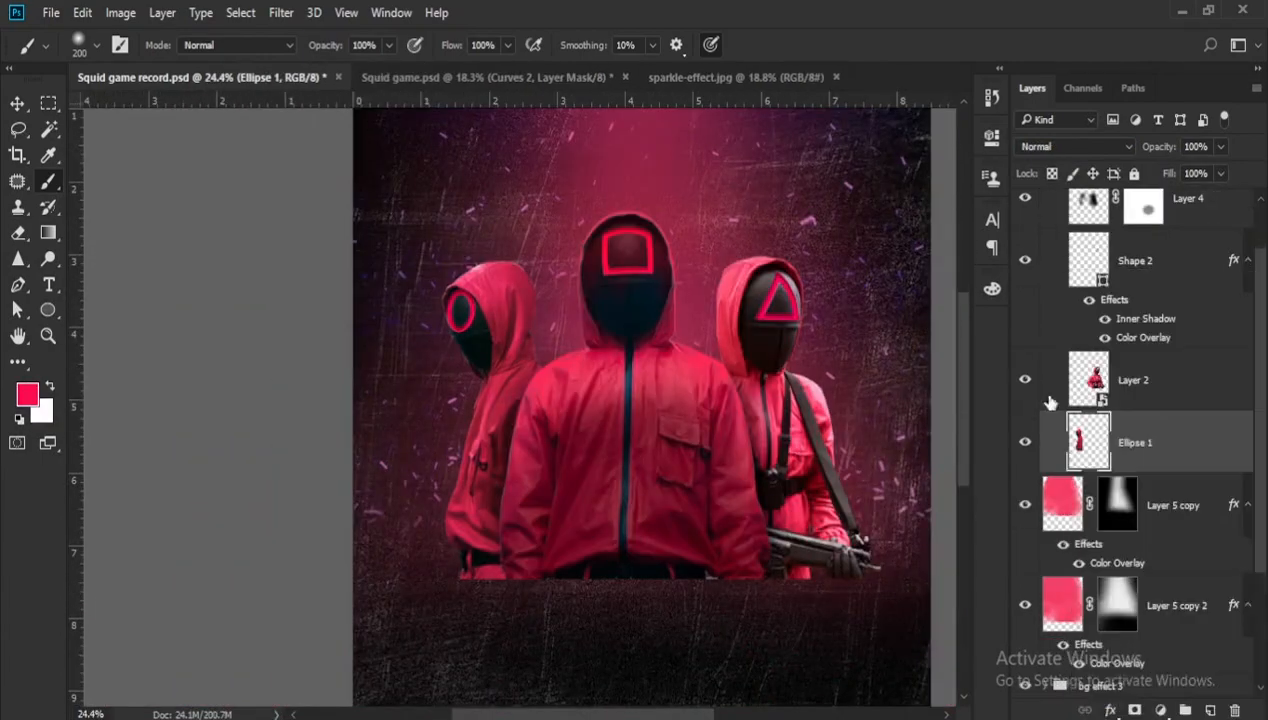
scroll(1084, 278, up, 3)
alt+drag(1084, 278, 1086, 546)
scroll(1087, 543, down, 3)
drag(1088, 450, 1090, 653)
alt+click(1100, 563)
right_click(1166, 543)
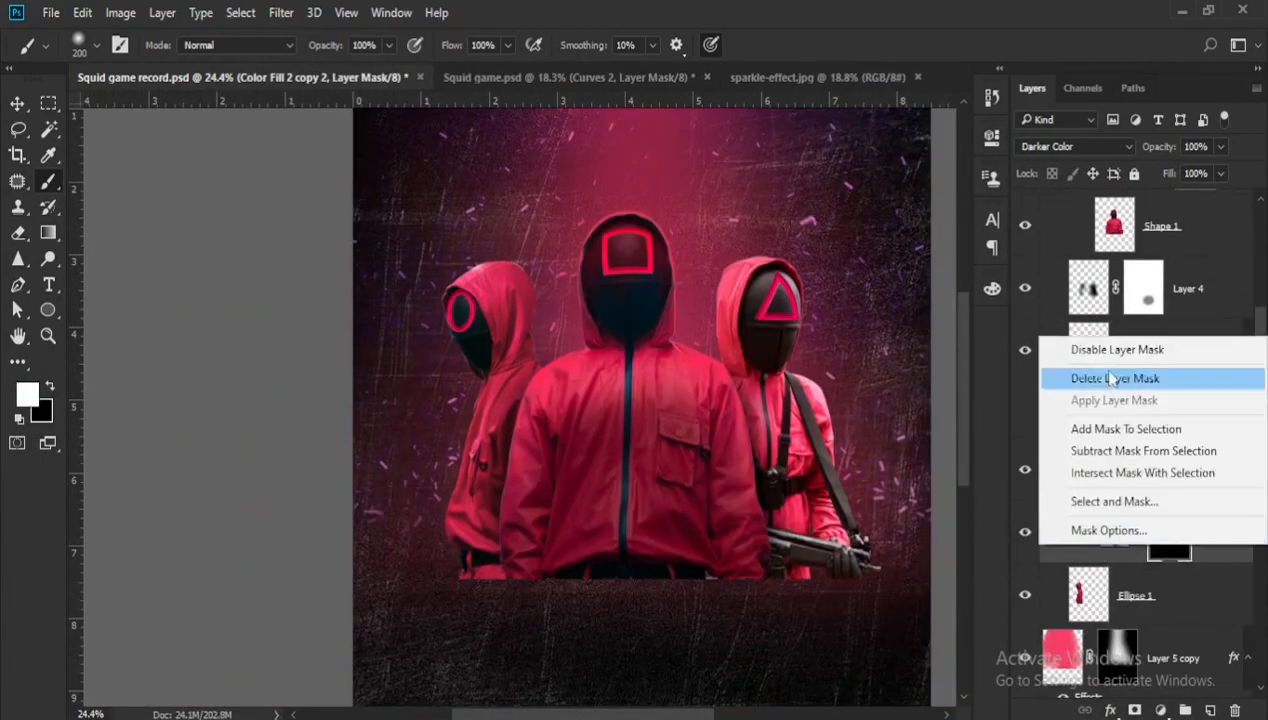
click(1116, 377)
alt+click(1134, 710)
- Paint the copied colour fill's mask around the circle-masked guard's hood, shoulder and sleeve to limit the tint
scroll(436, 304, up, 2)
scroll(438, 320, up, 3)
drag(494, 228, 419, 255)
drag(560, 270, 610, 345)
scroll(490, 390, down, 1)
scroll(470, 400, up, 1)
drag(500, 430, 475, 541)
scroll(475, 541, down, 1)
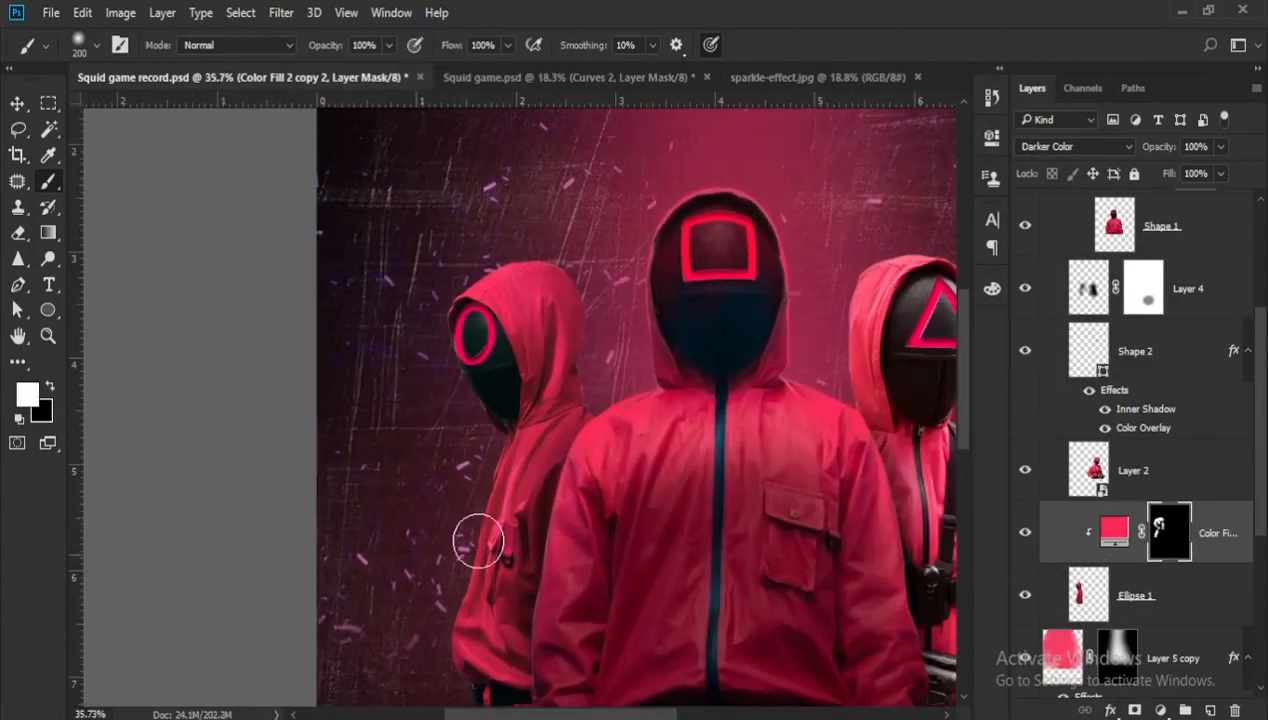
scroll(489, 329, up, 2)
scroll(520, 346, down, 2)
- Add a Curves adjustment clipped to the circle-masked guard and pull its curve down slightly in the darker tones
click(1160, 710)
click(1120, 312)
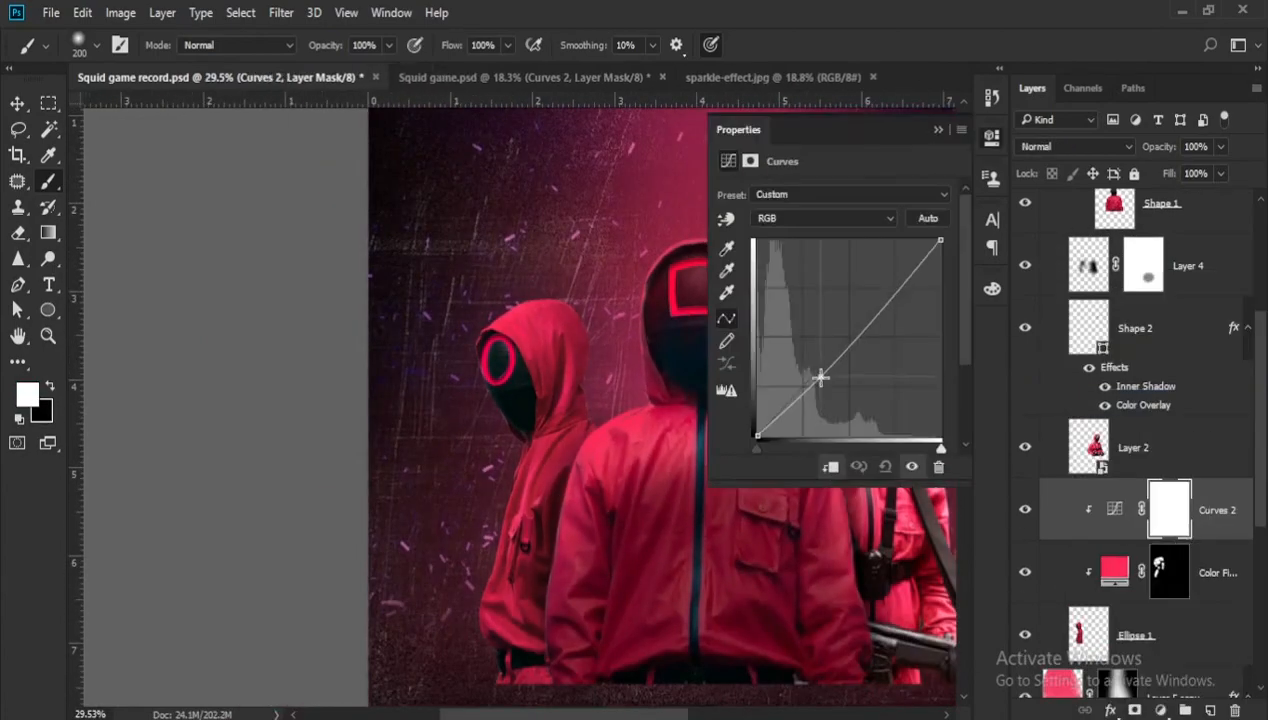
click(939, 130)
- Paint black on the Curves mask along the circle-masked guard's hood and sleeve, using a smaller brush for the edges
key(bracketright)
key(bracketright)
key(x)
scroll(497, 400, up, 4)
mouse_move(520, 320)
mouse_down()
mouse_move(498, 388)
mouse_move(481, 560)
mouse_up()
scroll(481, 565, down, 3)
scroll(478, 650, up, 4)
scroll(480, 413, up, 3)
key(bracketleft)
key(bracketleft)
key(bracketleft)
key(bracketleft)
key(bracketleft)
key(bracketleft)
key(bracketleft)
scroll(654, 170, down, 3)
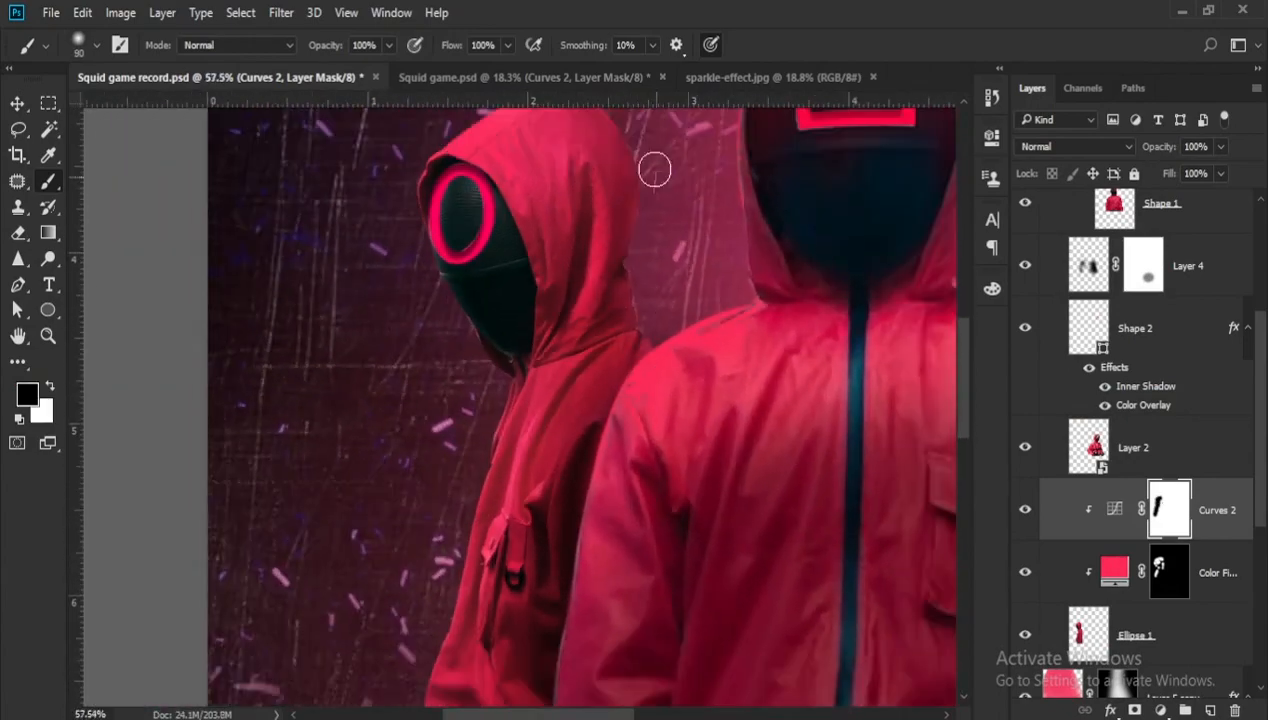
scroll(548, 521, up, 3)
key(bracketleft)
scroll(508, 215, down, 9)
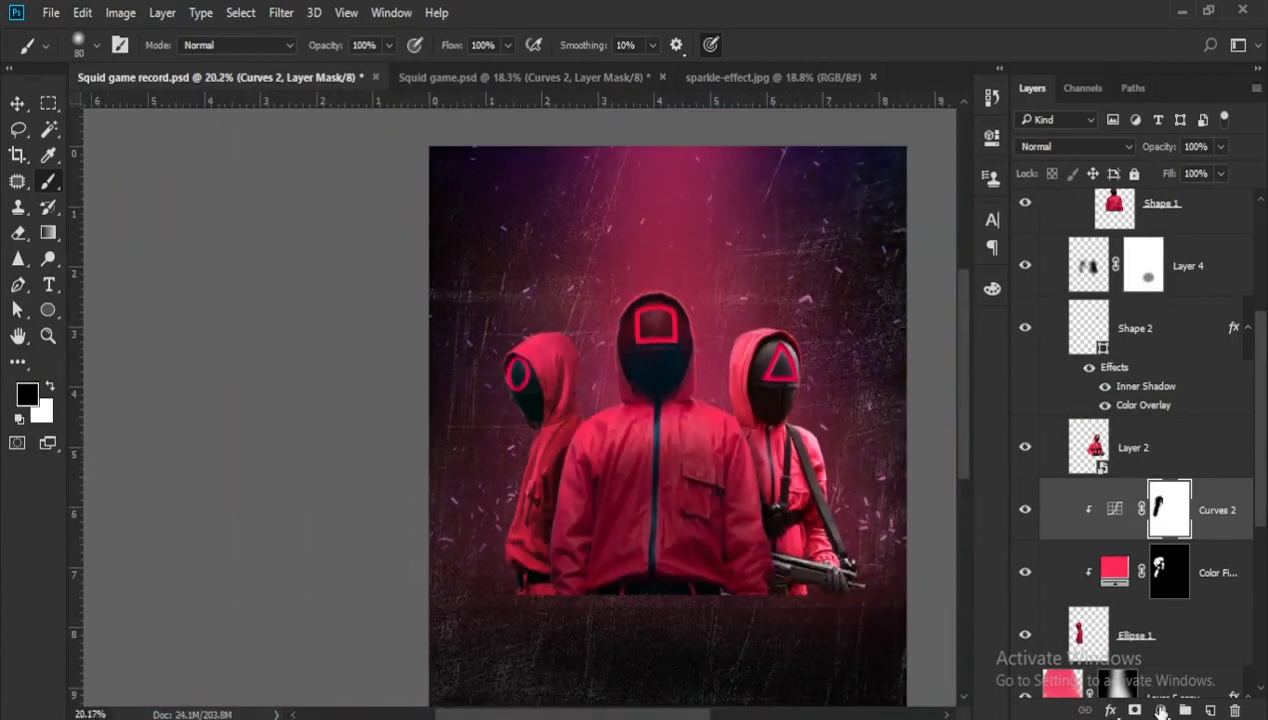
- Add a Brightness/Contrast adjustment to the circle-masked guard and group his layers as "left back"
click(1160, 710)
click(1120, 272)
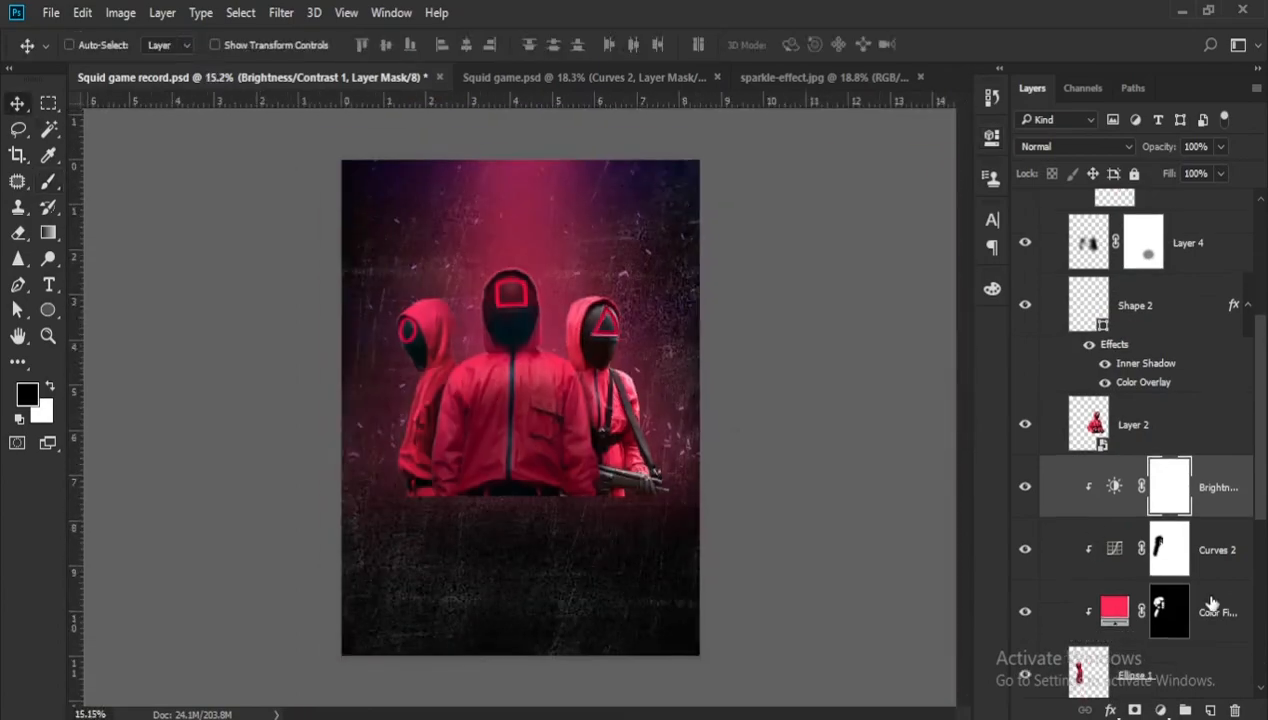
key(ctrl+g)
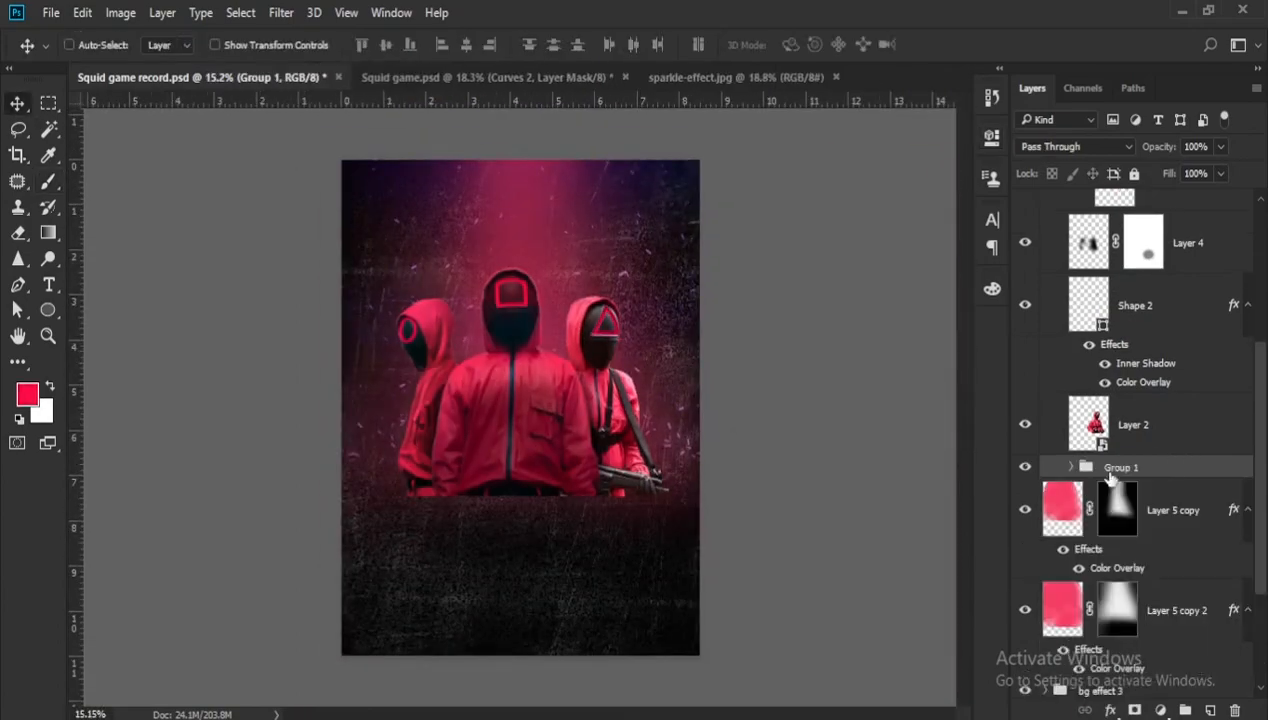
- Copy the colour fill onto the triangle-masked guard, clip it, set it to Soft Light and give it a fresh inverted mask
drag(1079, 275, 1090, 547)
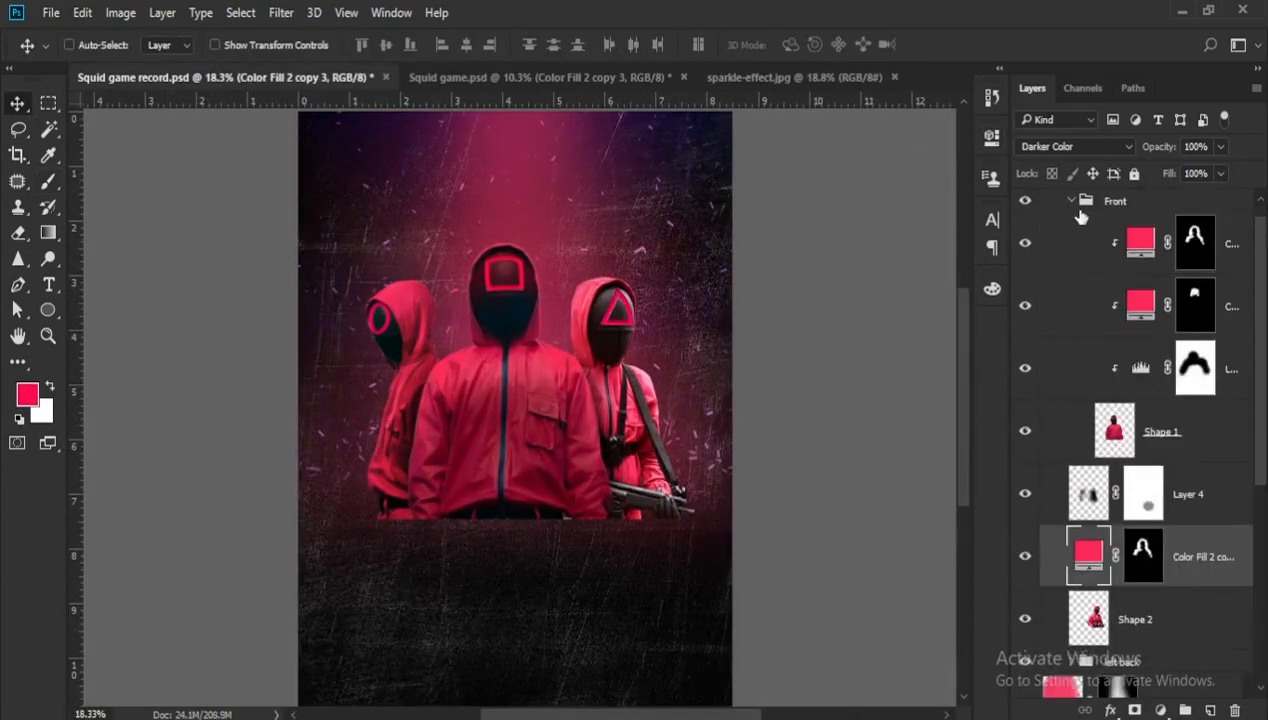
click(1072, 202)
alt+click(1112, 338)
click(1045, 148)
click(1047, 415)
drag(1152, 314, 1234, 710)
click(1135, 710)
key(ctrl+i)
- Paint white on the Soft Light fill's mask over the triangle-masked guard's hood, shoulder and sleeve
scroll(593, 305, up, 5)
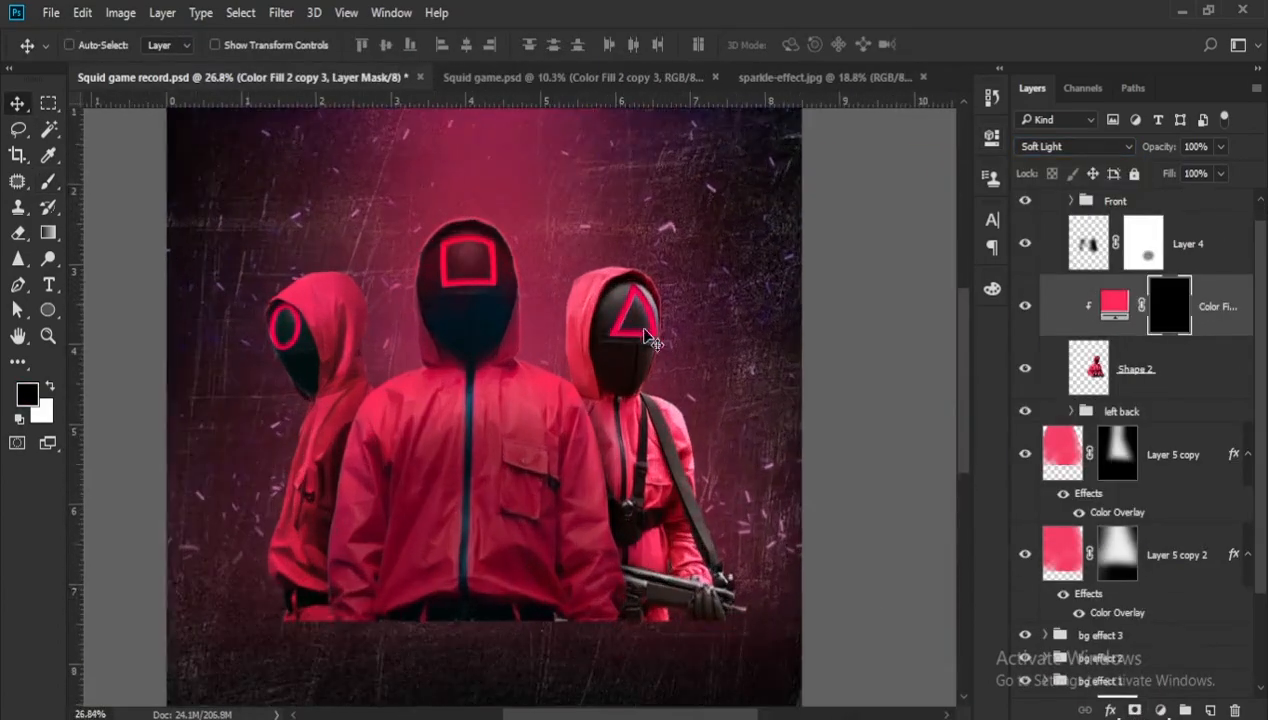
key(b)
key(x)
drag(685, 267, 668, 318)
scroll(677, 428, down, 1)
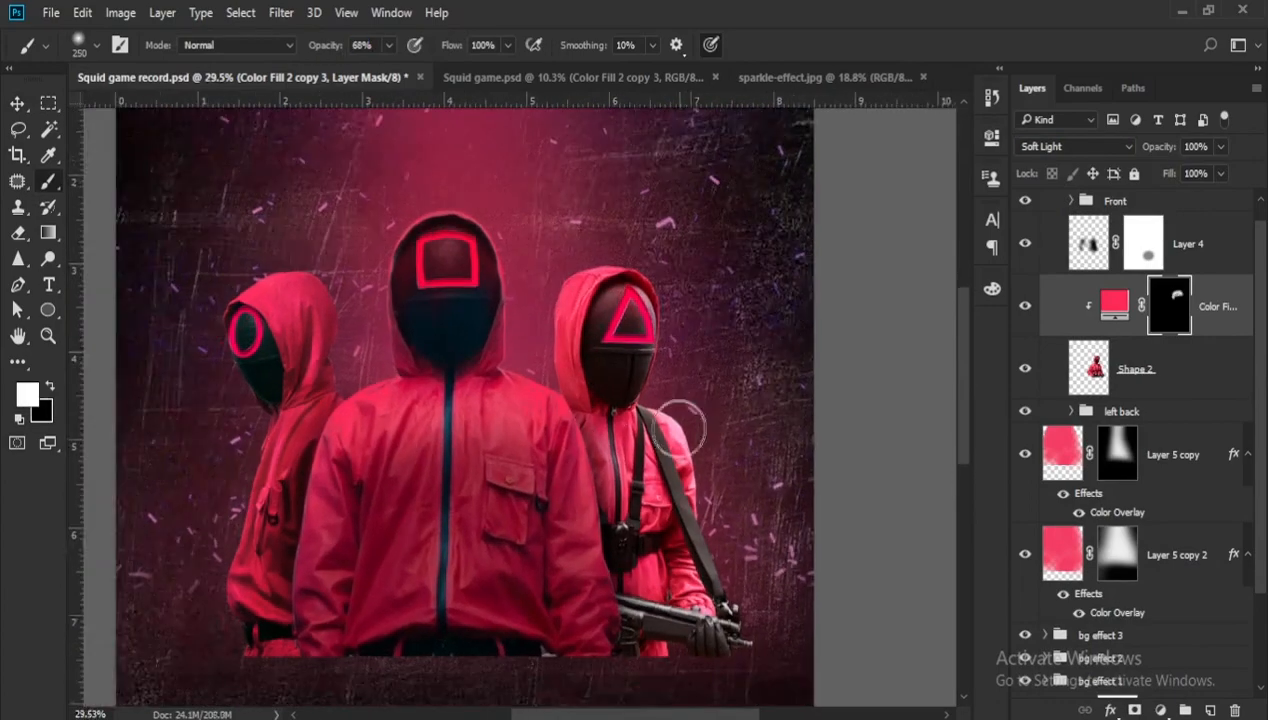
mouse_move(680, 426)
mouse_down()
mouse_move(713, 508)
mouse_move(723, 481)
mouse_move(724, 535)
mouse_up()
mouse_move(532, 326)
mouse_down()
mouse_move(596, 353)
mouse_move(625, 275)
mouse_up()
- Add a Brightness/Contrast adjustment clipped to the triangle-masked guard
click(1160, 710)
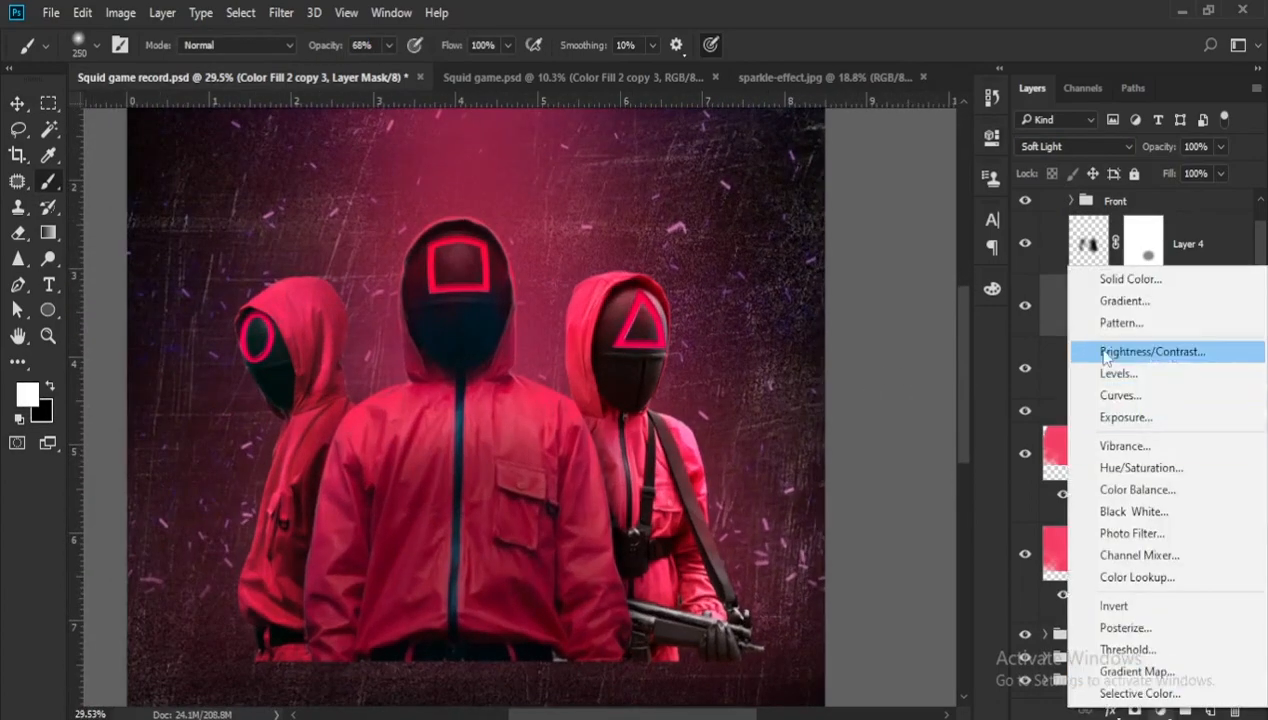
click(1166, 352)
click(938, 130)
scroll(501, 396, down, 9)
- Group the triangle-masked guard's layer with its adjustments and name the group "right back"
key(v)
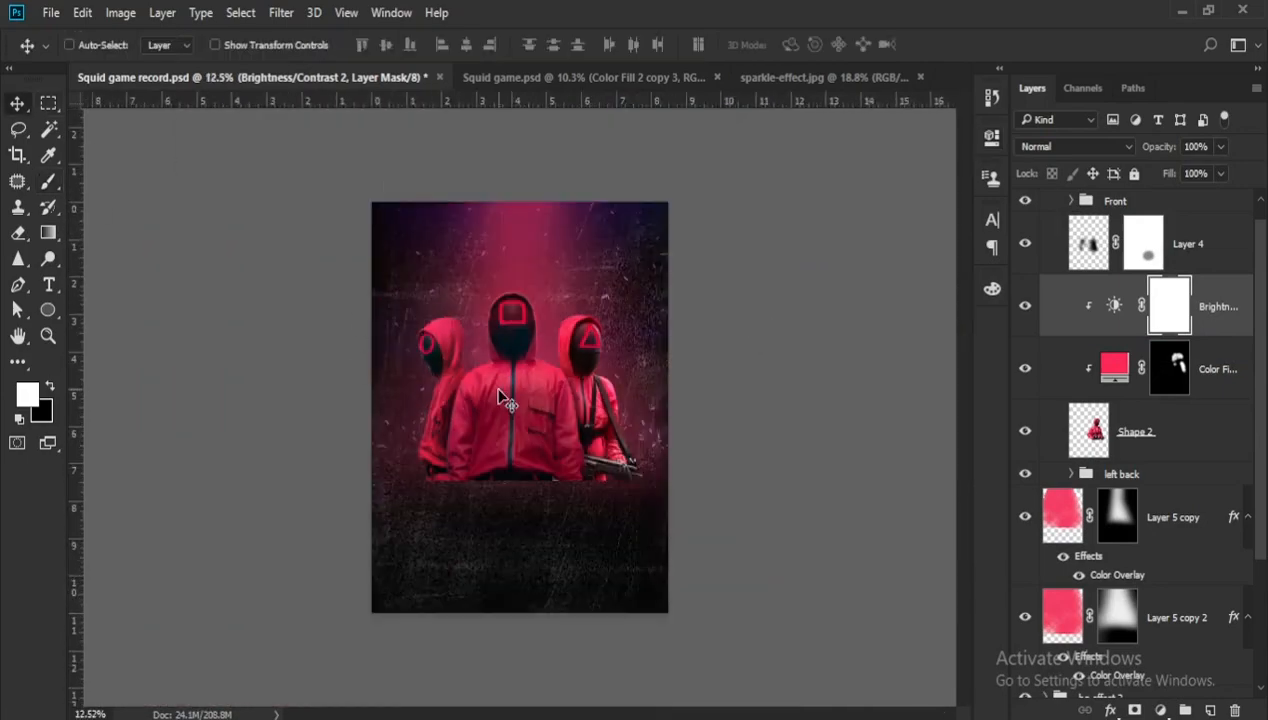
scroll(501, 396, up, 3)
shift+click(1140, 432)
key(ctrl+g)
double_click(1113, 311)
text(r)
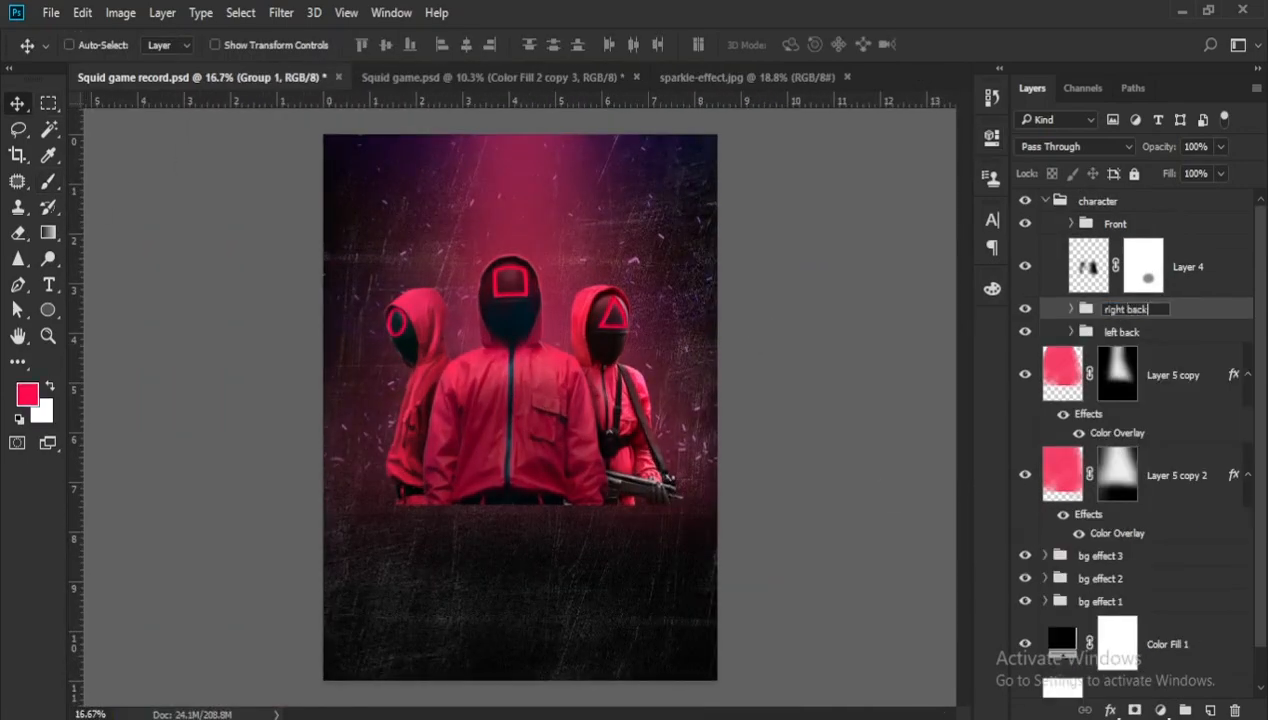
text(ight back)
key(Return)
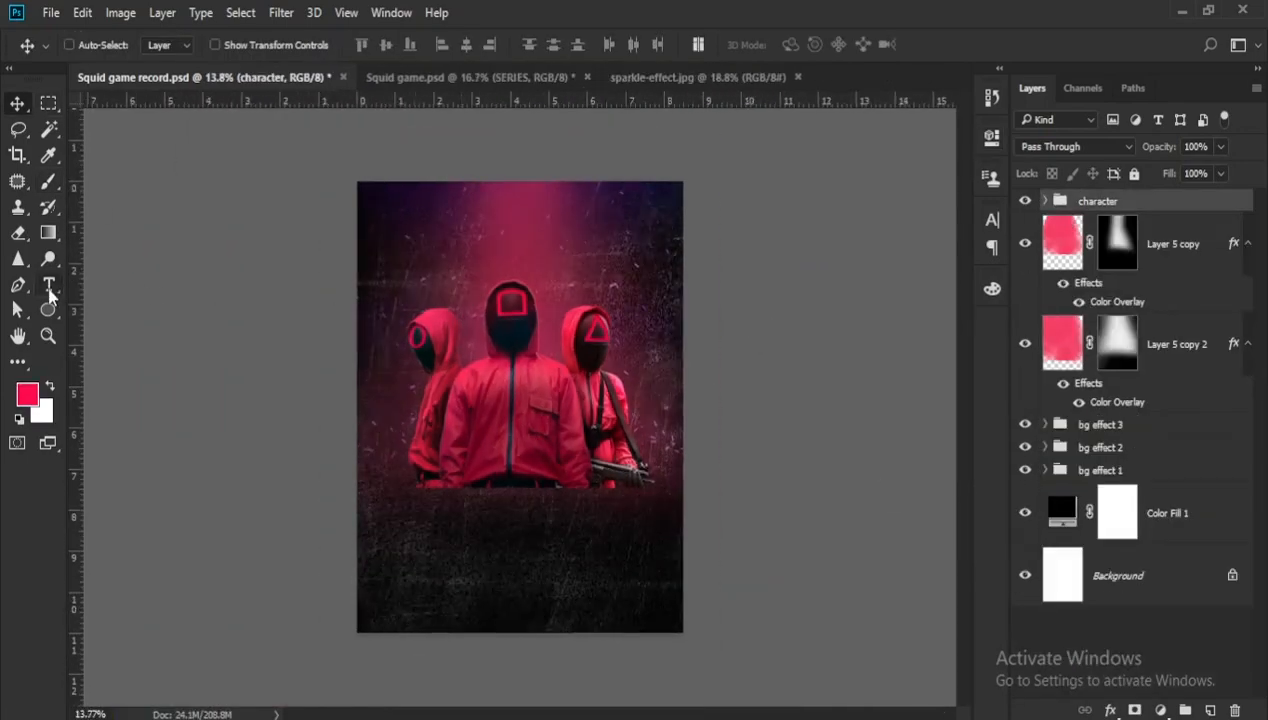
- Add the text "A NETFLIX" near the top of the poster
click(48, 286)
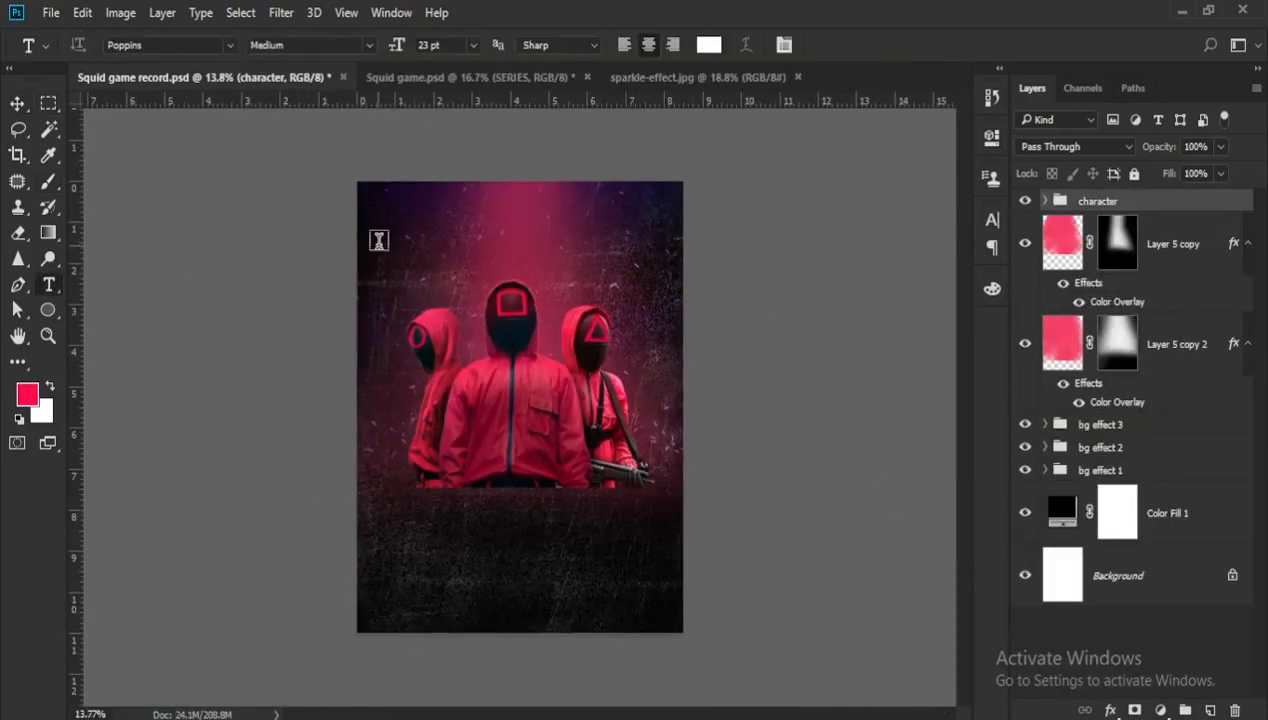
scroll(378, 240, up, 1)
click(466, 193)
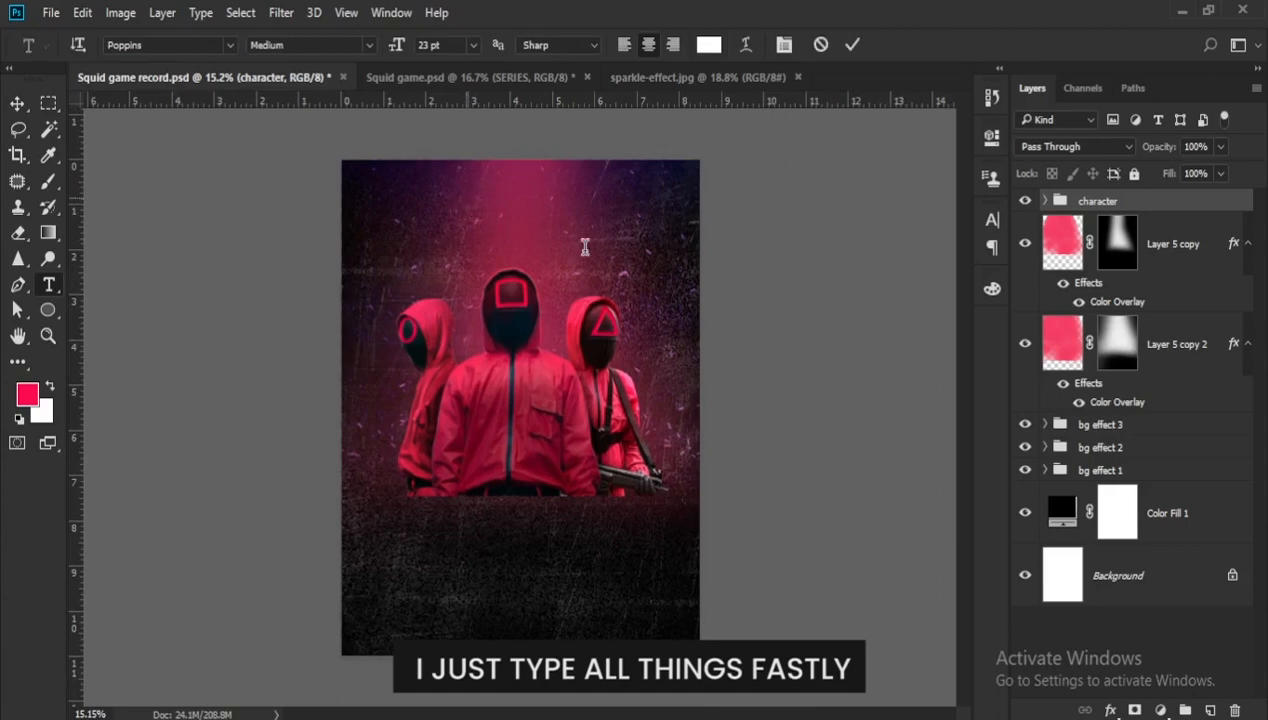
text(A)
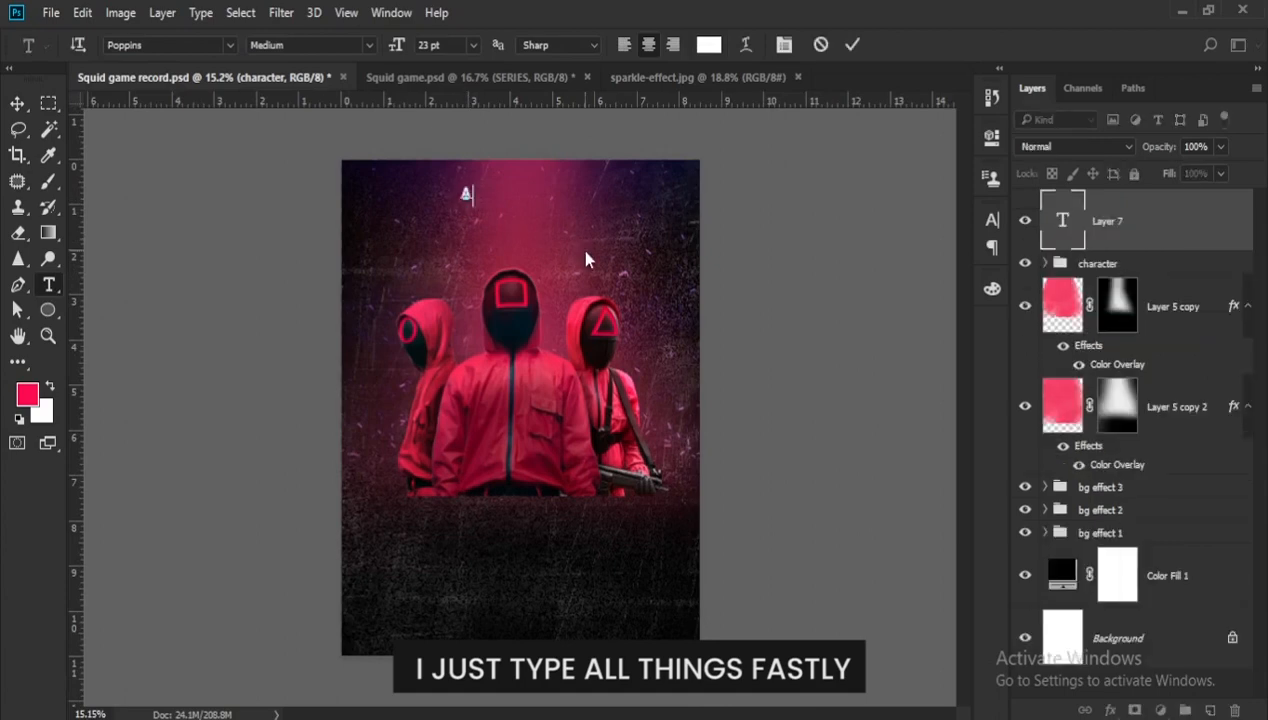
text( NET)
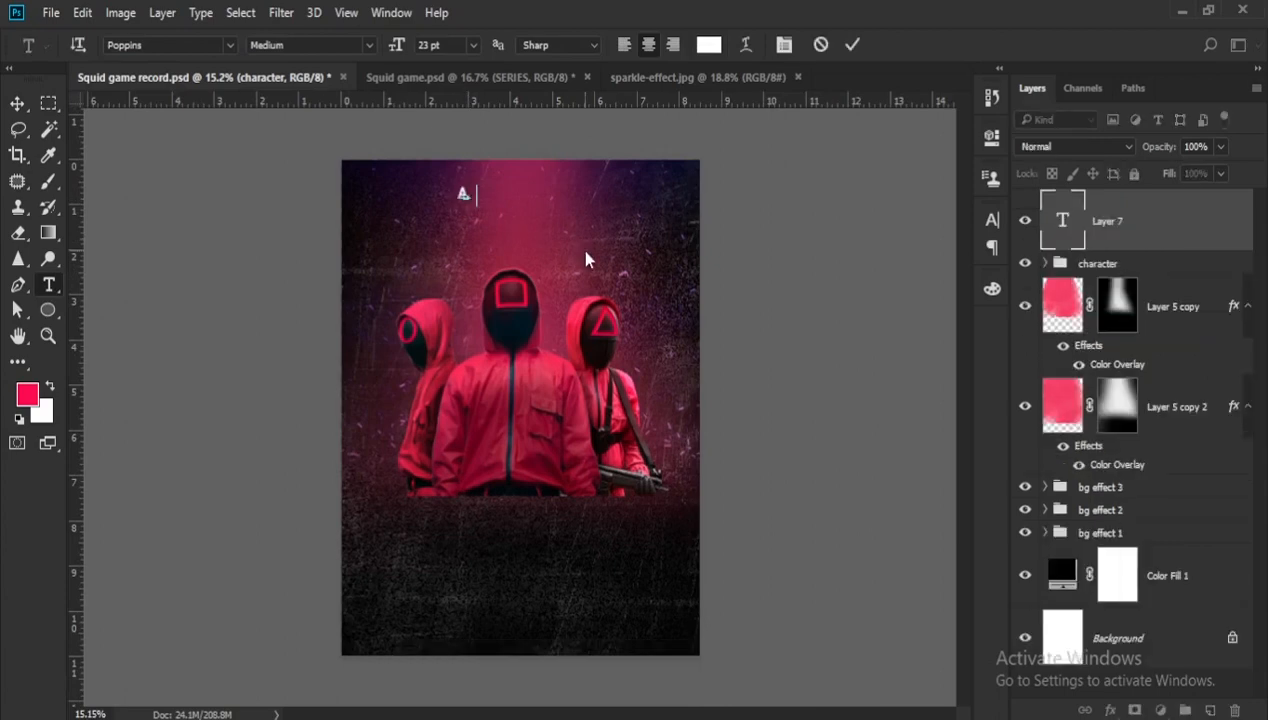
text(FLIX)
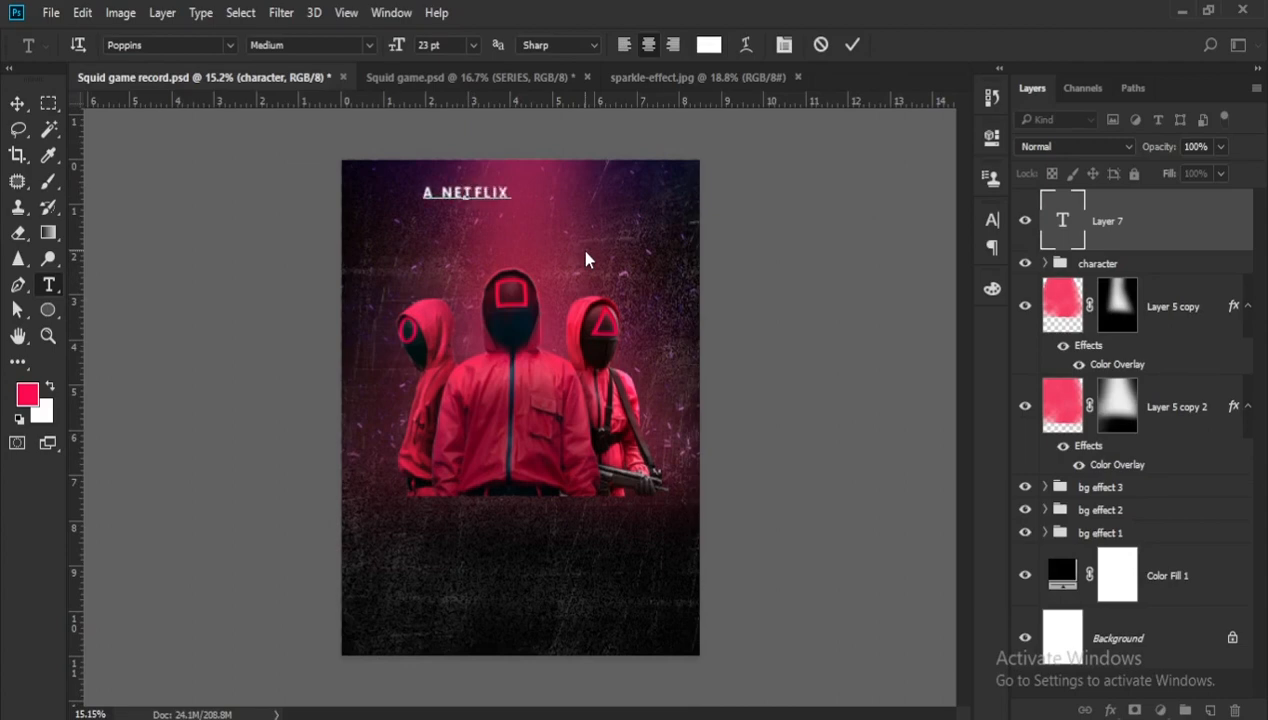
- Format "A NETFLIX" as 36 pt Poppins SemiBold with tracking of 50
key(ctrl+a)
click(445, 45)
text(36)
click(991, 220)
double_click(920, 292)
text(50)
click(991, 220)
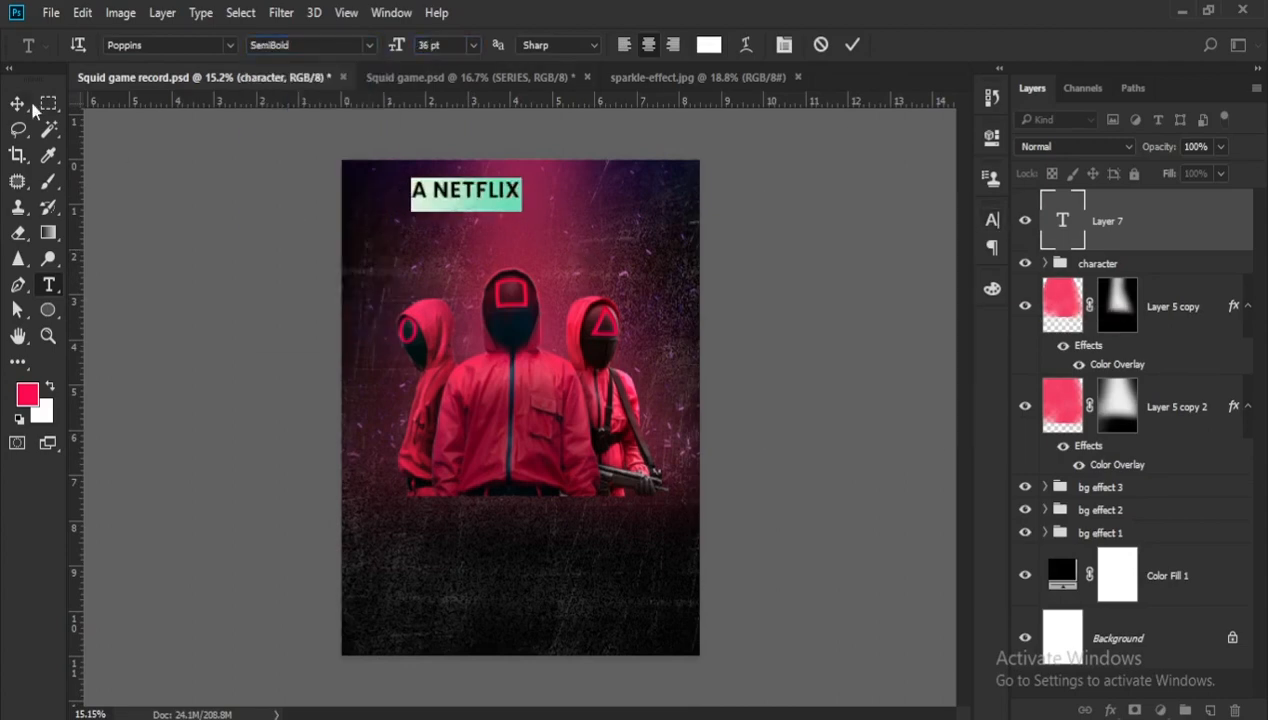
- Centre the heading above the guards, duplicate it just below and change the copy's text to "SERIES"
click(17, 103)
scroll(450, 172, up, 1)
drag(450, 172, 522, 212)
scroll(518, 172, down, 1)
double_click(522, 212)
text(SERI)
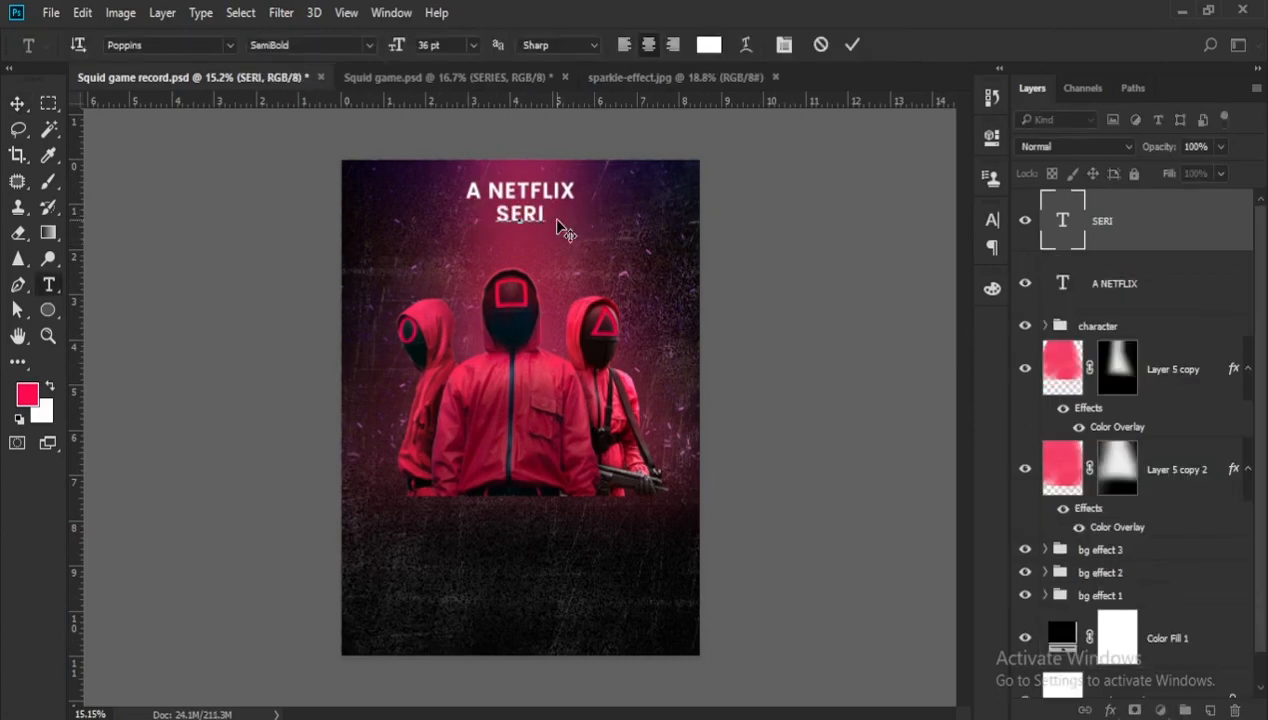
text(ES)
- Format "SERIES" as 23 pt Poppins Regular with wider tracking
key(ctrl+a)
click(445, 45)
text(23)
click(369, 45)
click(314, 161)
click(991, 220)
drag(881, 295, 896, 297)
click(991, 220)
click(17, 103)
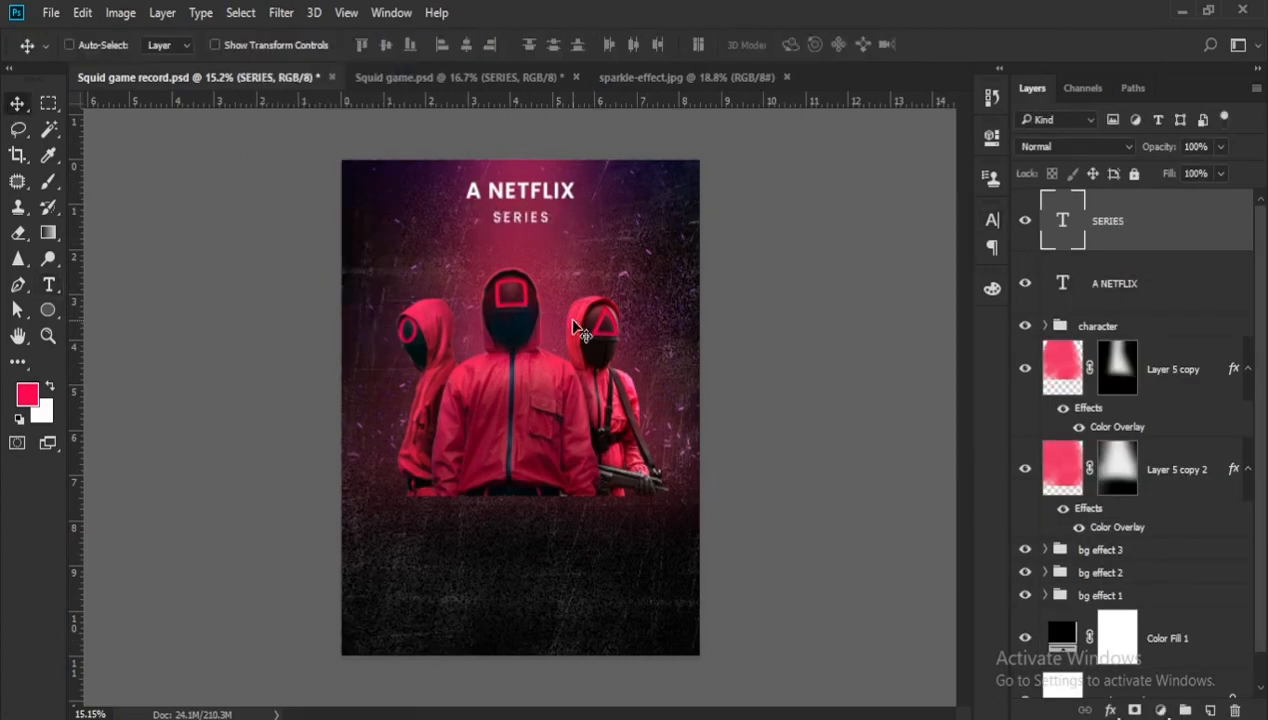
- Give the "A NETFLIX" heading a bolder Poppins weight
double_click(1063, 283)
click(369, 45)
click(275, 102)
click(17, 103)
- Add the title text "SQUID" below the guards, set it large in the Game Of Squids font and centre it
click(433, 525)
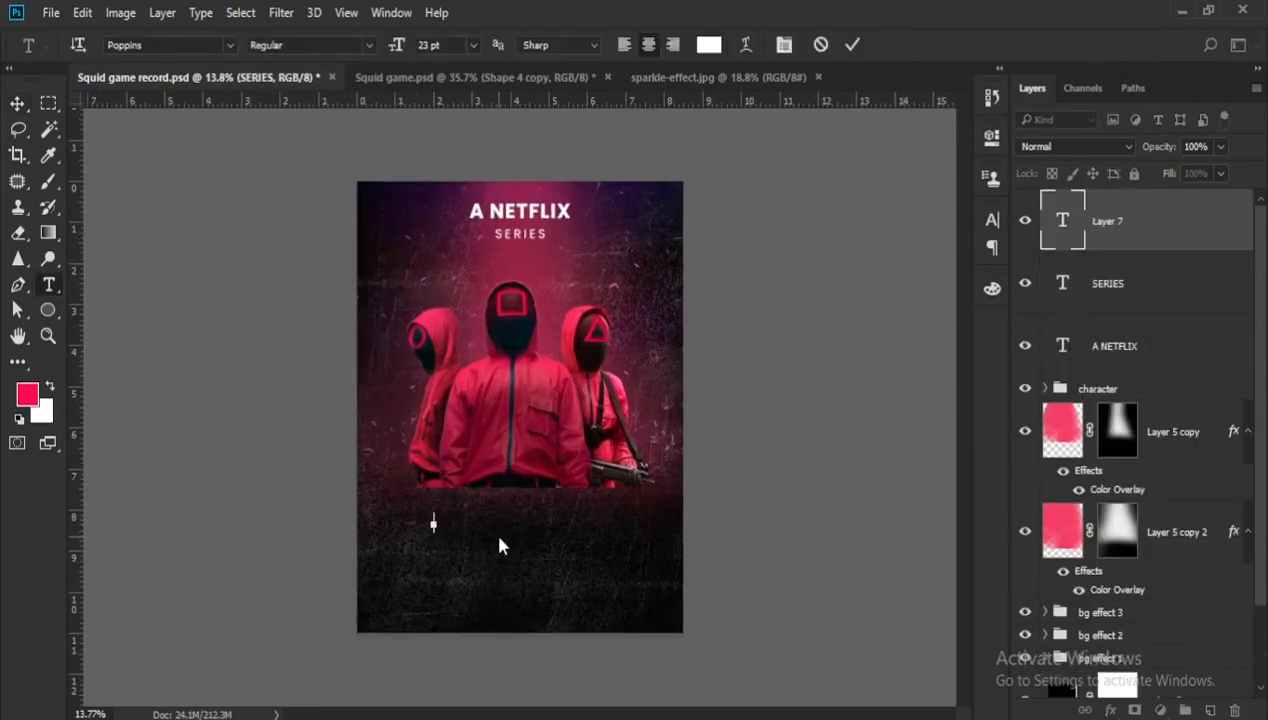
text(SQUID)
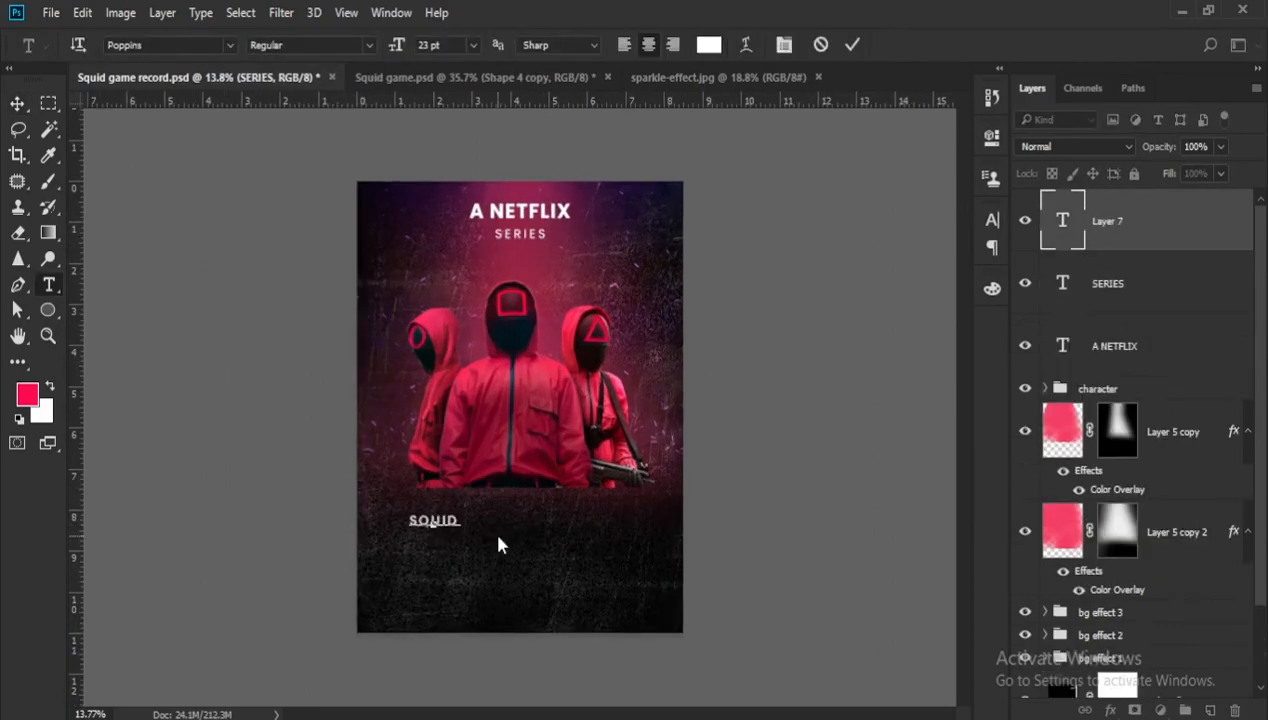
key(ctrl+a)
click(229, 45)
click(150, 88)
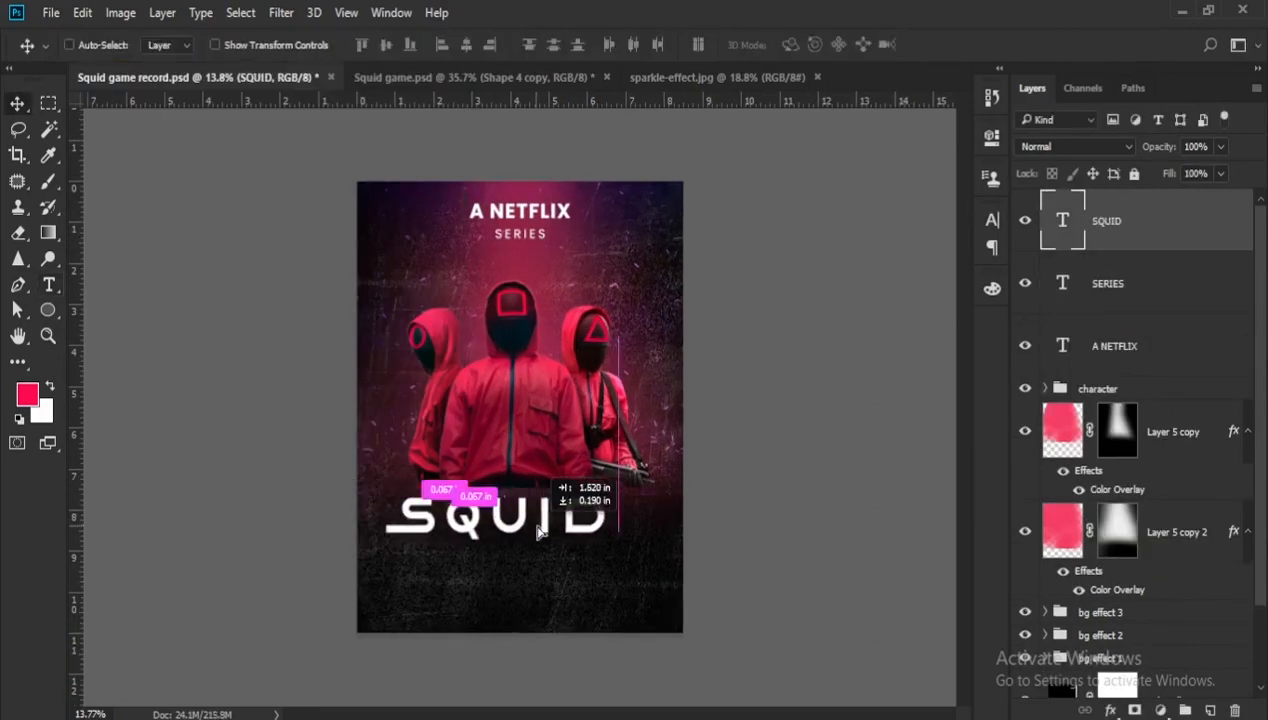
click(991, 220)
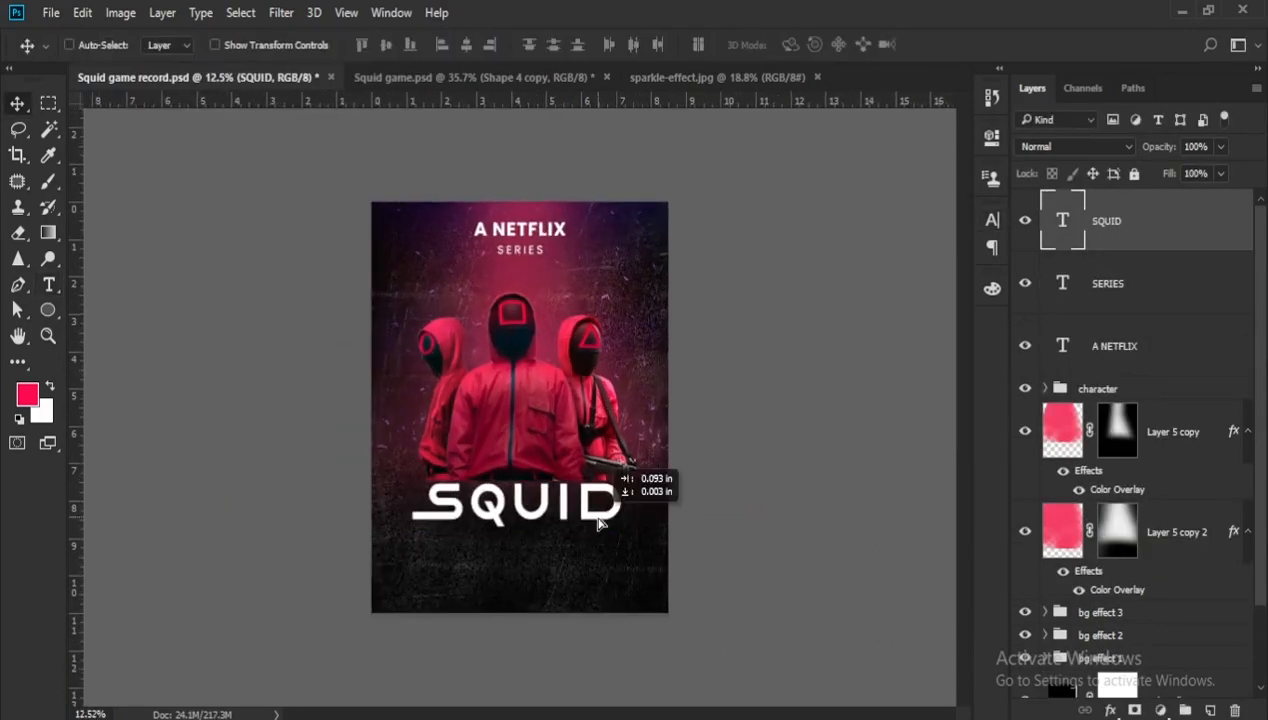
- Duplicate the SQUID title beneath itself and change the copy's text to "GAME" at 61 pt
drag(620, 475, 625, 498)
double_click(1063, 220)
text(GAME)
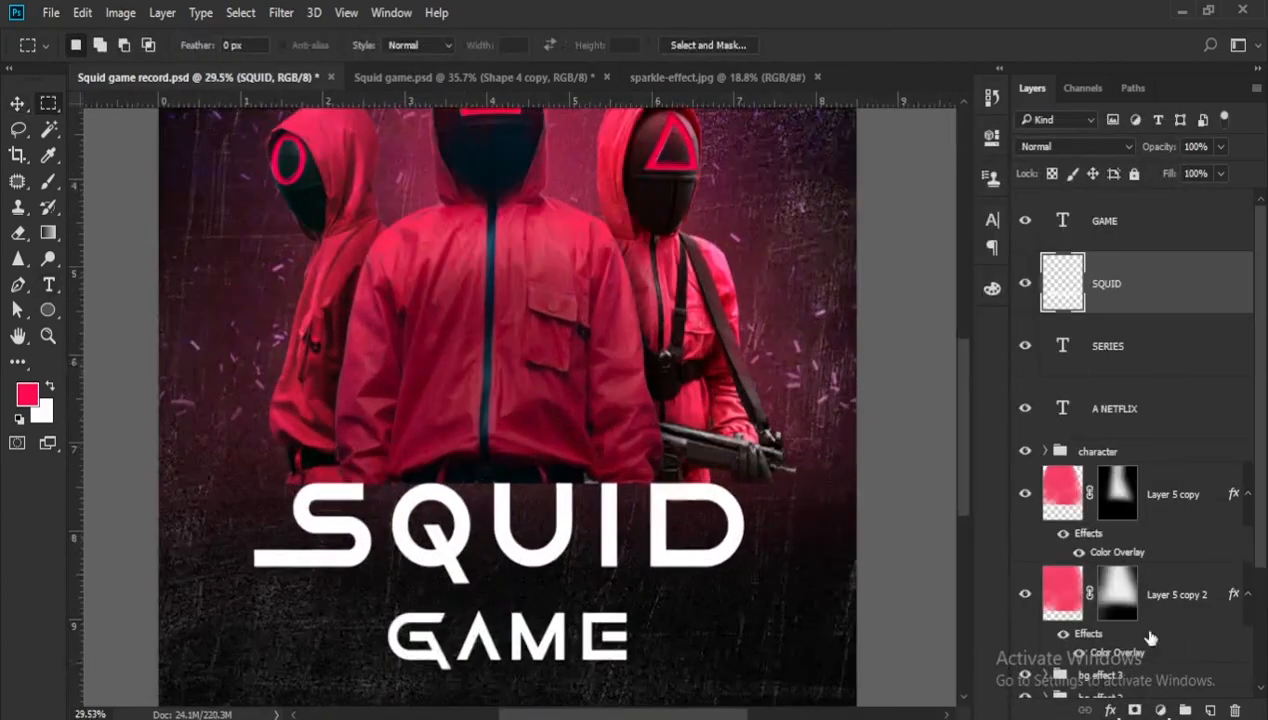
- Add a layer mask to the rasterised SQUID title and hide the letter Q with black paint inside a rectangular selection
click(1134, 710)
drag(386, 477, 481, 592)
key(b)
key(x)
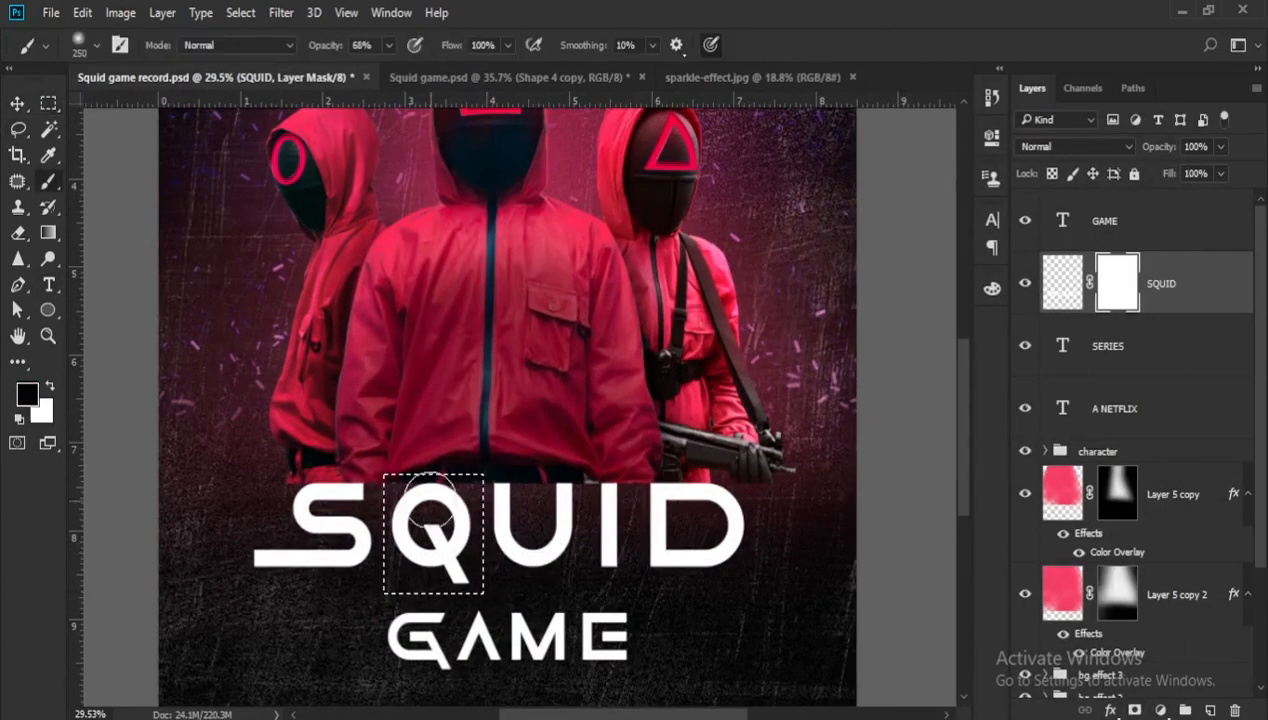
mouse_move(446, 502)
mouse_down()
mouse_move(408, 545)
mouse_move(467, 563)
mouse_move(452, 528)
mouse_up()
key(ctrl+d)
- Select the letter D of SQUID and hide it on the title's mask with the brush at 100% opacity
click(56, 109)
drag(638, 468, 752, 579)
key(b)
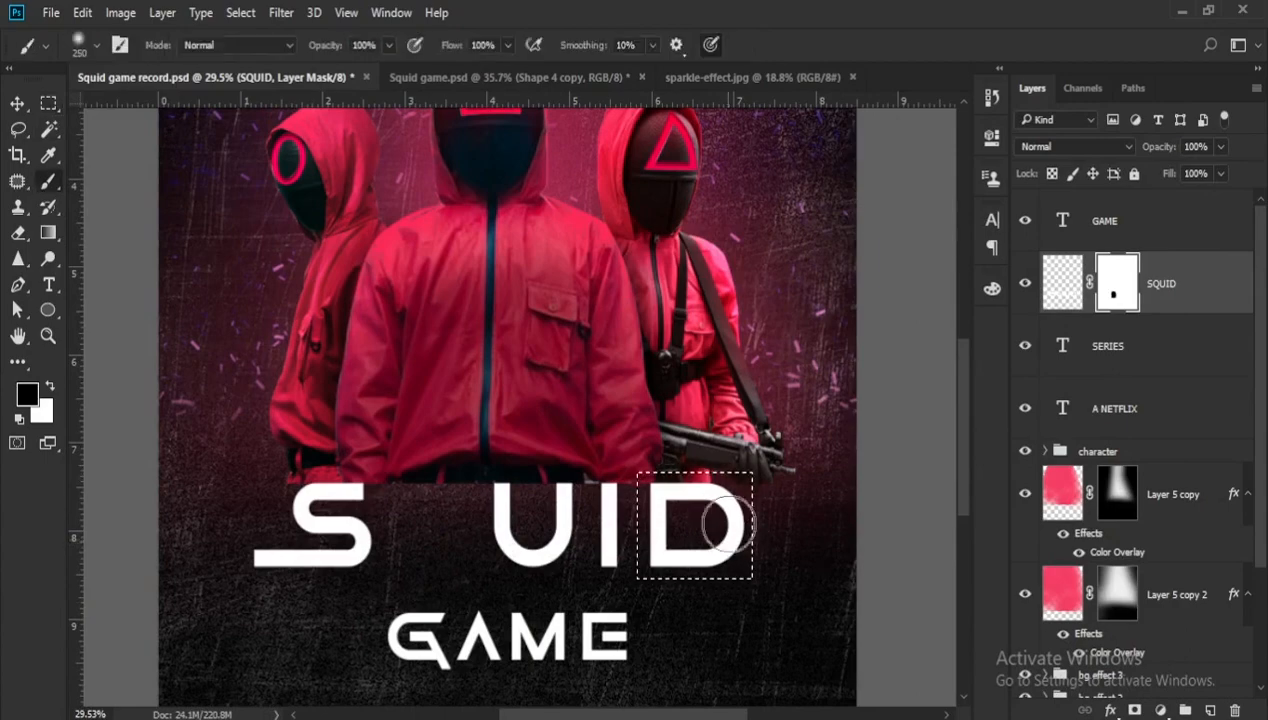
drag(727, 529, 686, 512)
key(ctrl+d)
- Draw a 374 px circle in the gap left by the Q, with a pink stroke and no fill
scroll(581, 557, down, 3)
key(u)
drag(446, 507, 522, 590)
click(237, 45)
click(171, 45)
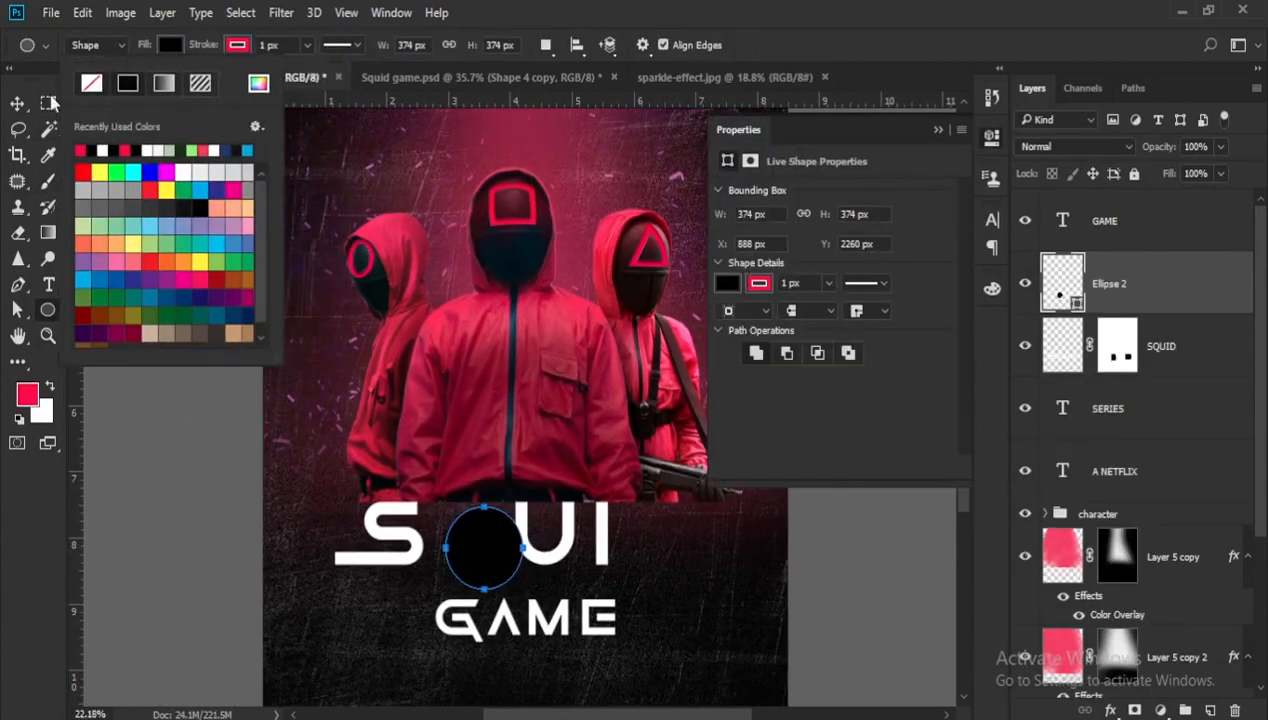
click(90, 82)
- Thicken the circle's stroke to 56.53 px and fit the ring between the letters S and U
scroll(516, 578, up, 5)
key(a)
click(380, 45)
drag(370, 70, 403, 70)
key(v)
scroll(427, 399, down, 3)
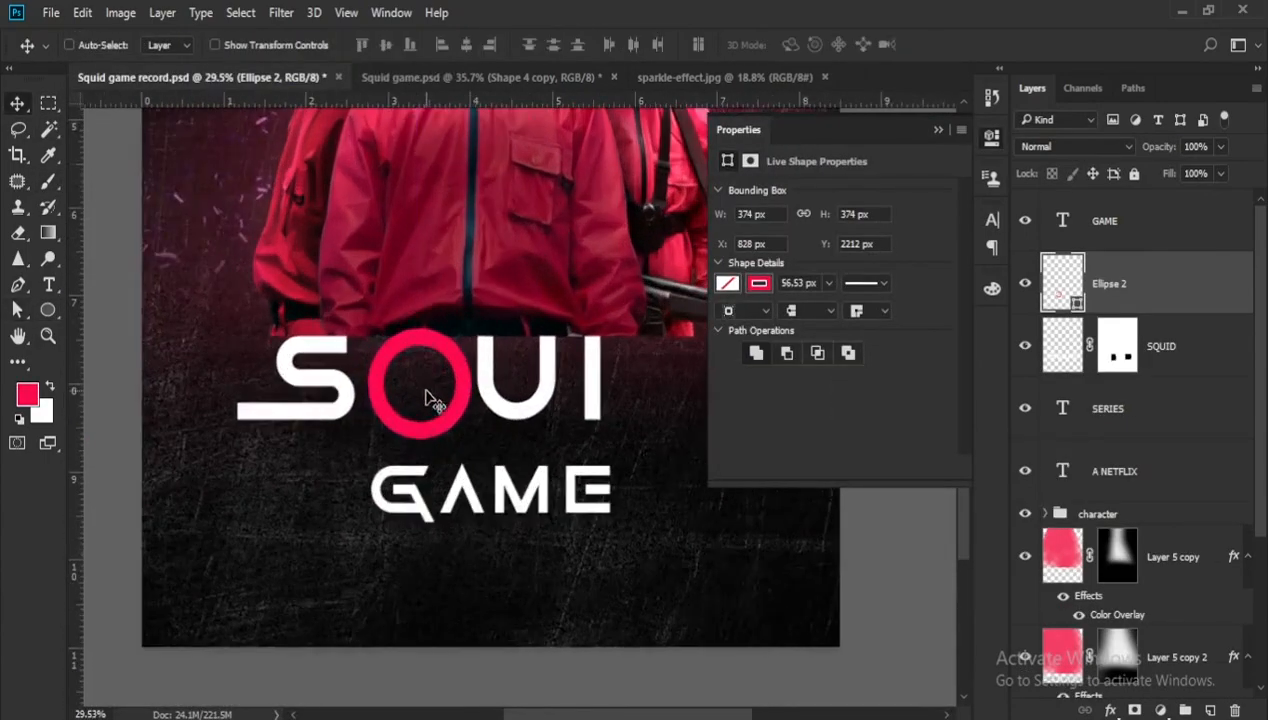
scroll(540, 460, up, 2)
click(938, 130)
- Draw a pink square outline with no fill in the gap left by the letter D
key(shift+u)
drag(647, 464, 768, 561)
click(938, 130)
scroll(735, 400, down, 3)
scroll(745, 445, up, 3)
- Free-transform the pink square outline so it suits the height and spacing of the SQUID letters
key(ctrl+t)
drag(738, 424, 744, 419)
drag(742, 524, 752, 534)
drag(749, 412, 755, 406)
key(Return)
- Add an anchor point on the square's left edge and delete it to open that side
scroll(706, 495, up, 2)
scroll(630, 490, up, 1)
click(17, 284)
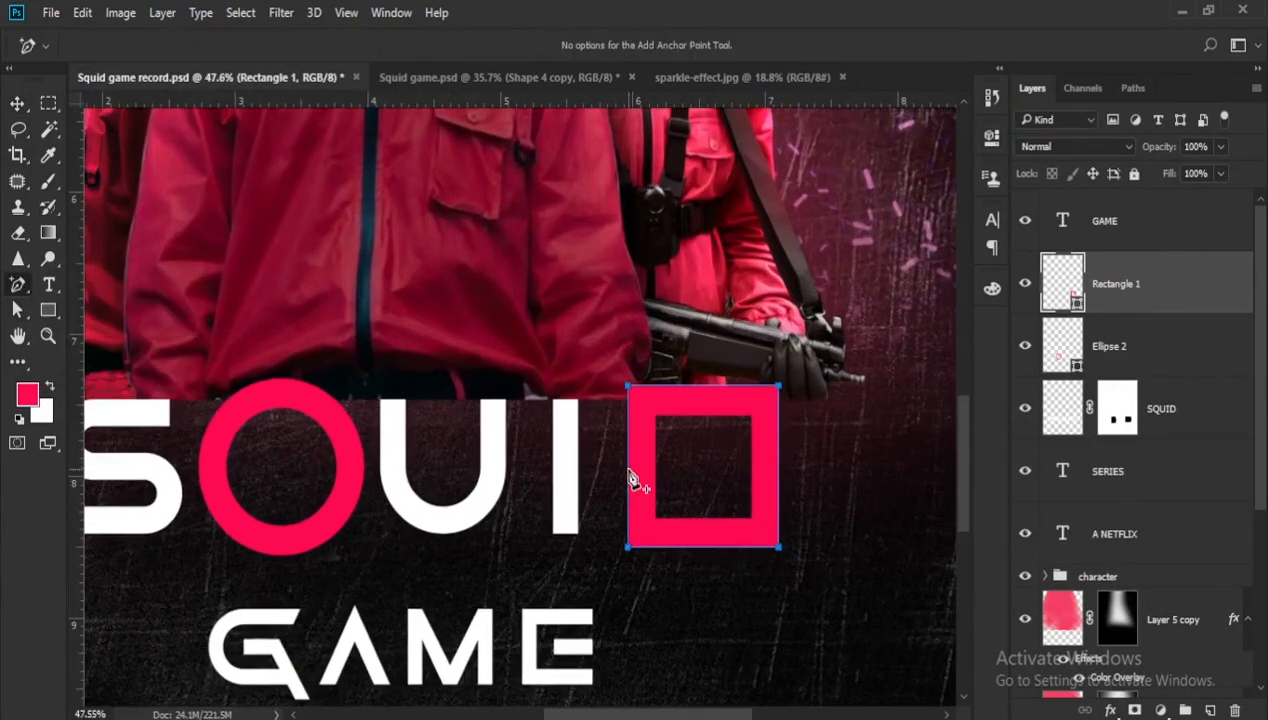
click(627, 479)
key(a)
key(Delete)
- Draw a narrow rectangle about 0.19 in wide and 0.94 in tall over the letter I
scroll(678, 540, down, 3)
click(48, 310)
scroll(594, 520, up, 2)
drag(585, 417, 608, 538)
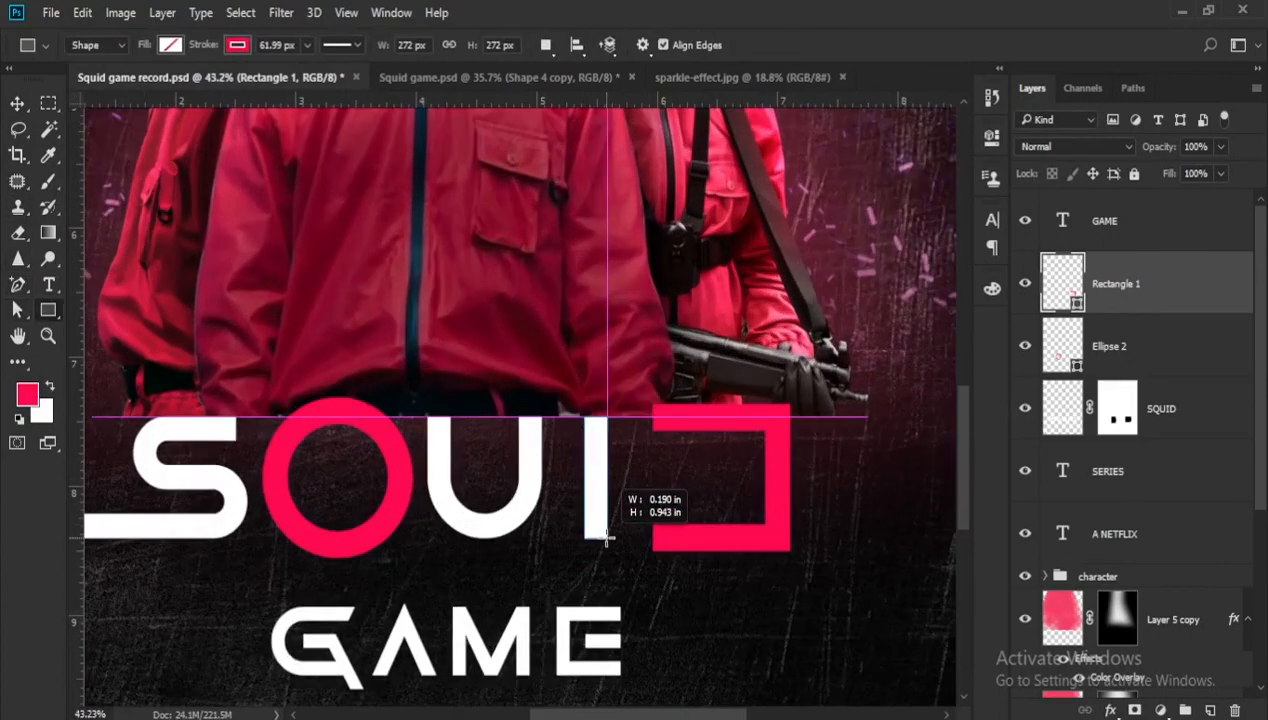
- Move the narrow rectangle into the space after the letter I to form the vertical bar of the D
click(938, 130)
click(17, 103)
scroll(522, 477, down, 1)
- Nudge the anchor points of the open pink square outline to the right, away from the vertical bar
scroll(1118, 283, down, 1)
mouse_move(596, 480)
mouse_down()
mouse_move(653, 480)
mouse_move(792, 575)
mouse_up()
click(1118, 283)
key(a)
key(Right)
key(Right)
key(Right)
key(Right)
key(Right)
key(Right)
key(Right)
key(Right)
key(Right)
key(Right)
key(Right)
key(Right)
key(Right)
key(Right)
key(Right)
key(Right)
key(Right)
key(Right)
key(Right)
key(Right)
- Nudge the upper and lower arms of the open square vertically to match the height of the SQUID letters
scroll(651, 569, down, 2)
scroll(651, 569, up, 2)
key(Up)
key(Up)
key(Up)
key(Up)
key(Up)
key(Up)
key(Up)
key(Up)
key(Up)
key(Up)
key(Up)
key(Up)
key(Up)
key(Up)
key(Up)
drag(640, 392, 807, 456)
key(Down)
key(Down)
key(Down)
key(Down)
key(Down)
key(Down)
key(Down)
key(Down)
key(Down)
key(Down)
key(Down)
key(Down)
scroll(736, 545, up, 2)
drag(589, 495, 800, 560)
key(Down)
key(Down)
key(Down)
key(Down)
key(Down)
key(Down)
key(Down)
key(Down)
key(Down)
key(Down)
scroll(727, 583, down, 9)
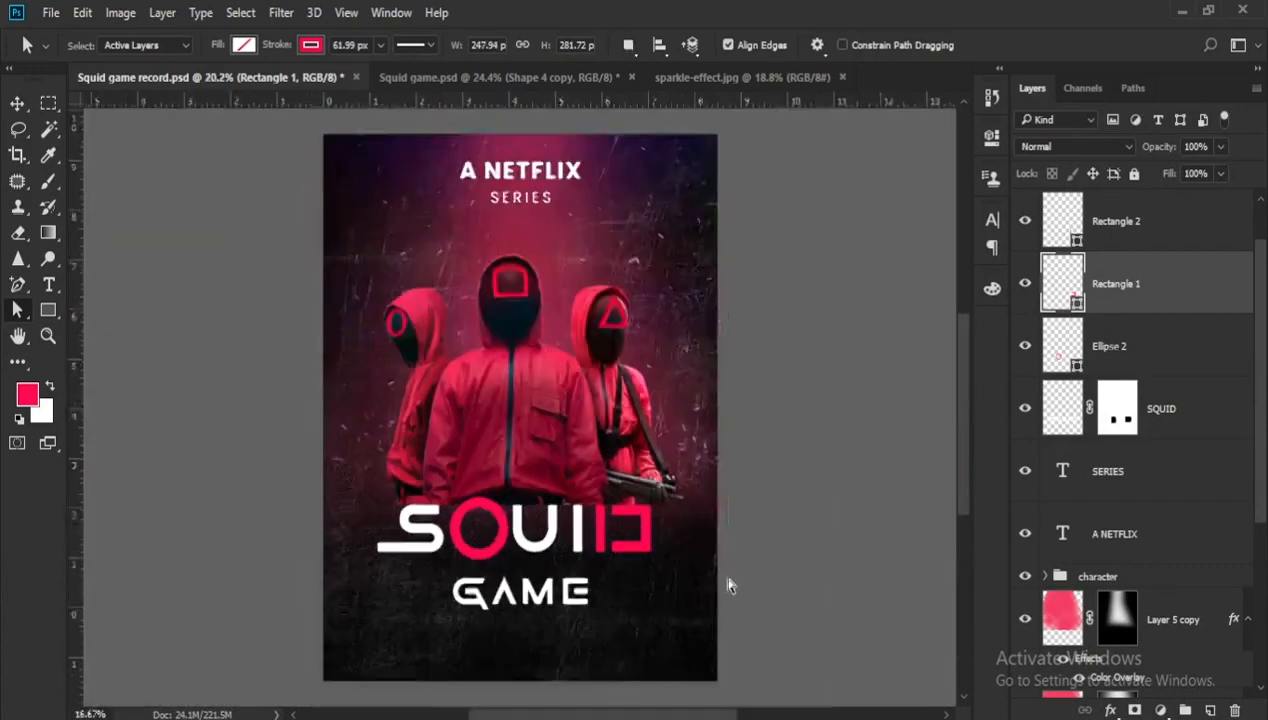
- Start a pen shape along the outer left edge of the A in GAME, from its foot to its apex
key(v)
scroll(520, 585, up, 8)
ctrl+click(688, 481)
key(p)
click(475, 563)
click(521, 458)
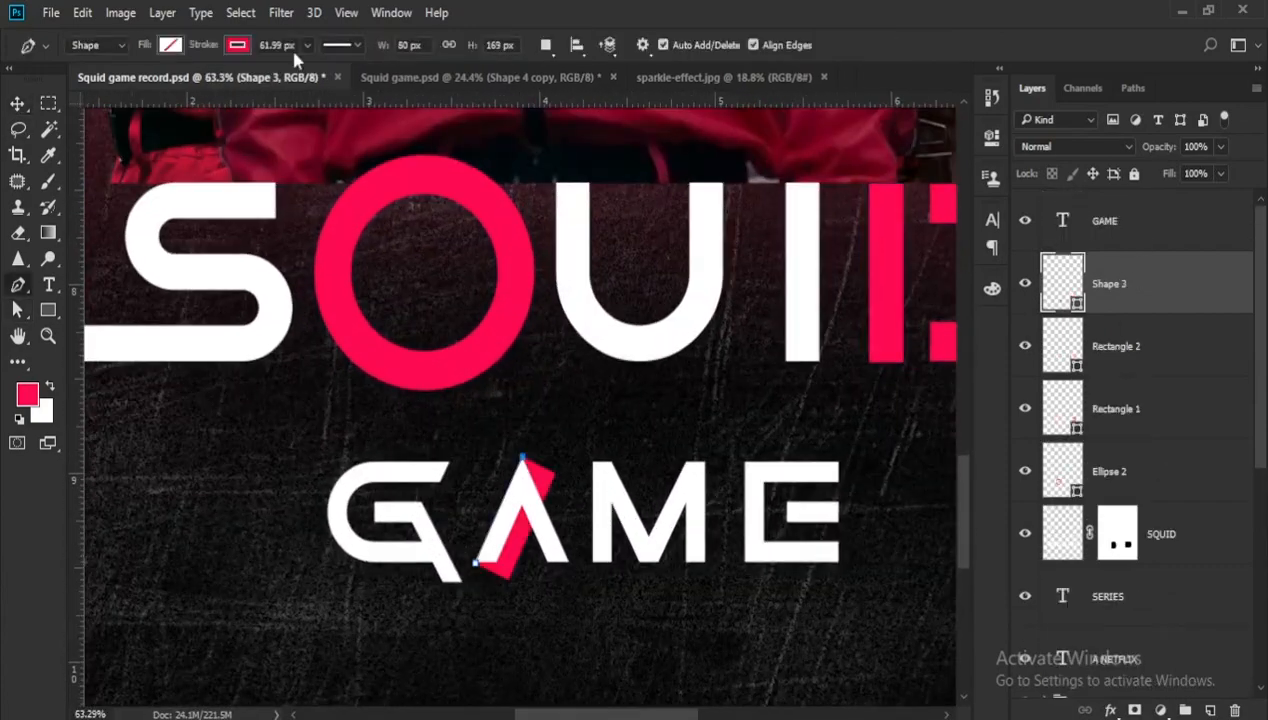
- Give the new pen shape a pink fill and no stroke, with a stroke width of 0.66 px
drag(307, 45, 268, 70)
click(170, 45)
click(86, 143)
click(237, 45)
click(93, 83)
- Trace the rest of the A's outline, including its inner notch, and close the path at the starting point
scroll(562, 573, up, 5)
click(572, 556)
click(498, 463)
click(458, 554)
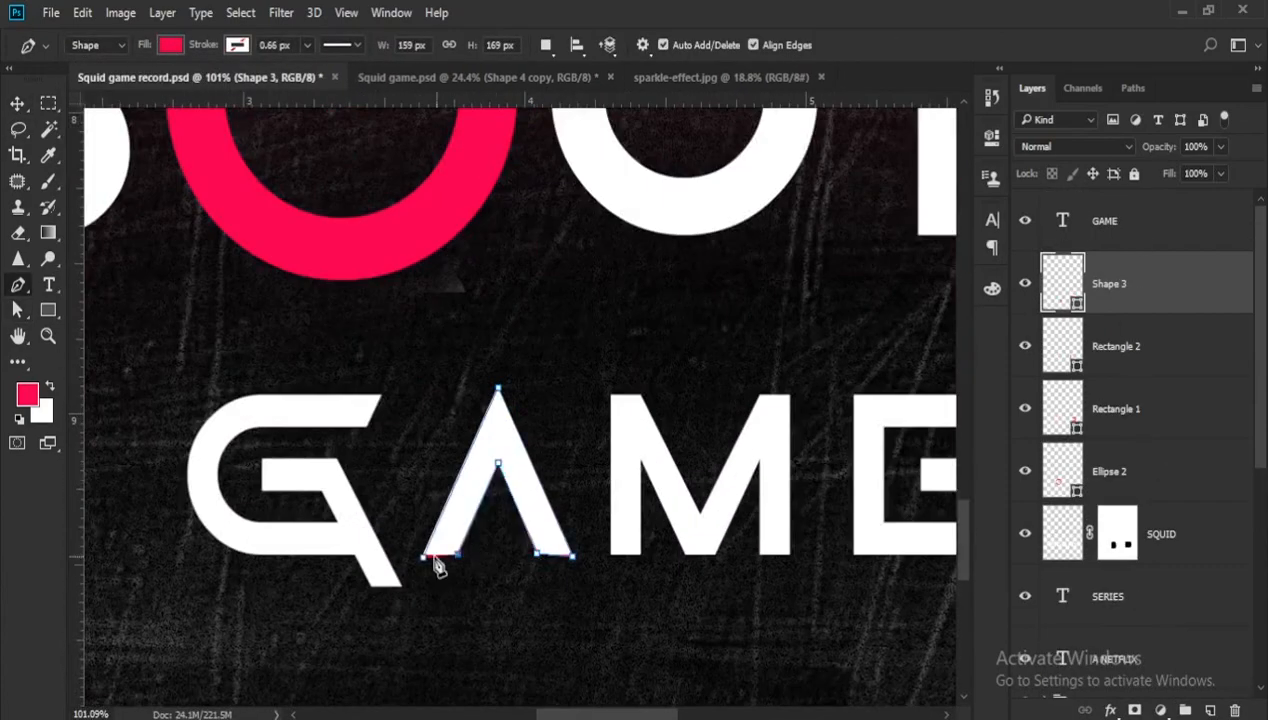
click(423, 557)
- Align the traced shape's anchor points with the corners of the A and move its layer above GAME
key(a)
scroll(421, 563, up, 8)
drag(427, 547, 430, 541)
scroll(503, 543, up, 4)
drag(506, 539, 502, 540)
drag(631, 255, 629, 253)
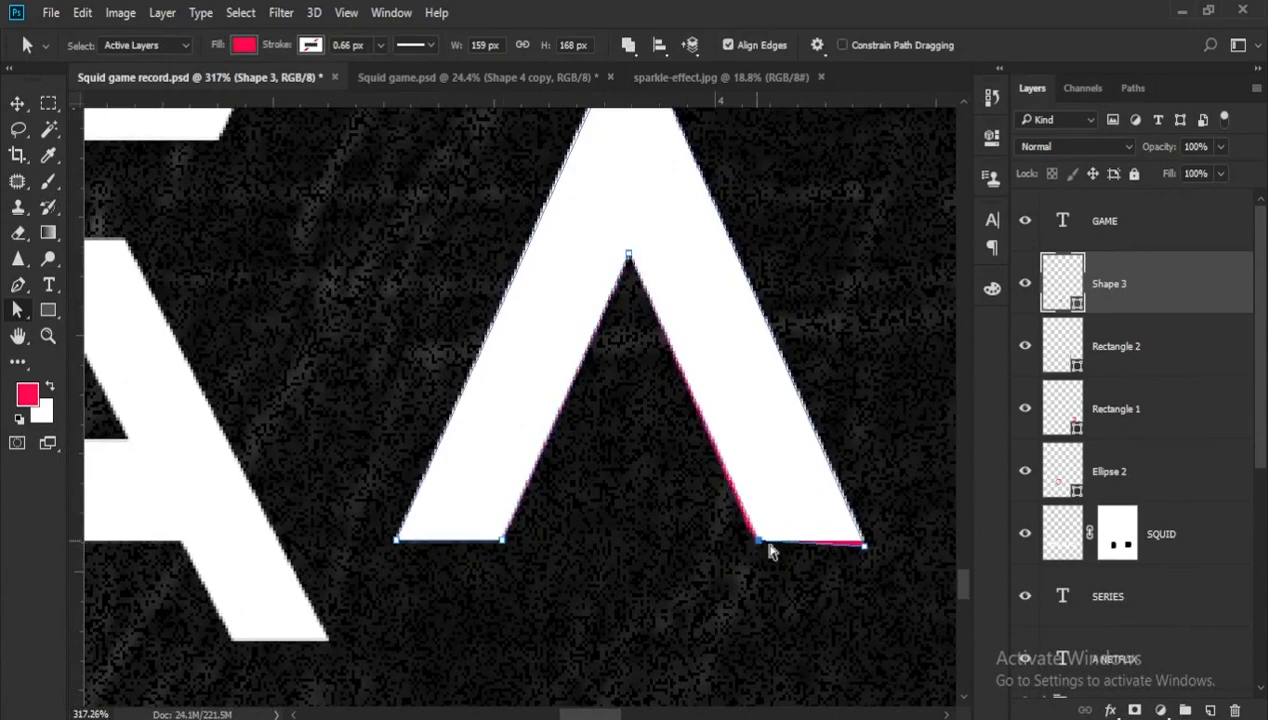
drag(753, 538, 758, 541)
drag(864, 546, 863, 541)
scroll(682, 515, down, 11)
drag(1146, 300, 1140, 196)
scroll(785, 365, down, 3)
- Draw a small pink rectangle of 40 x 20 px between the legs of the A
click(48, 310)
scroll(684, 480, up, 2)
drag(673, 462, 714, 482)
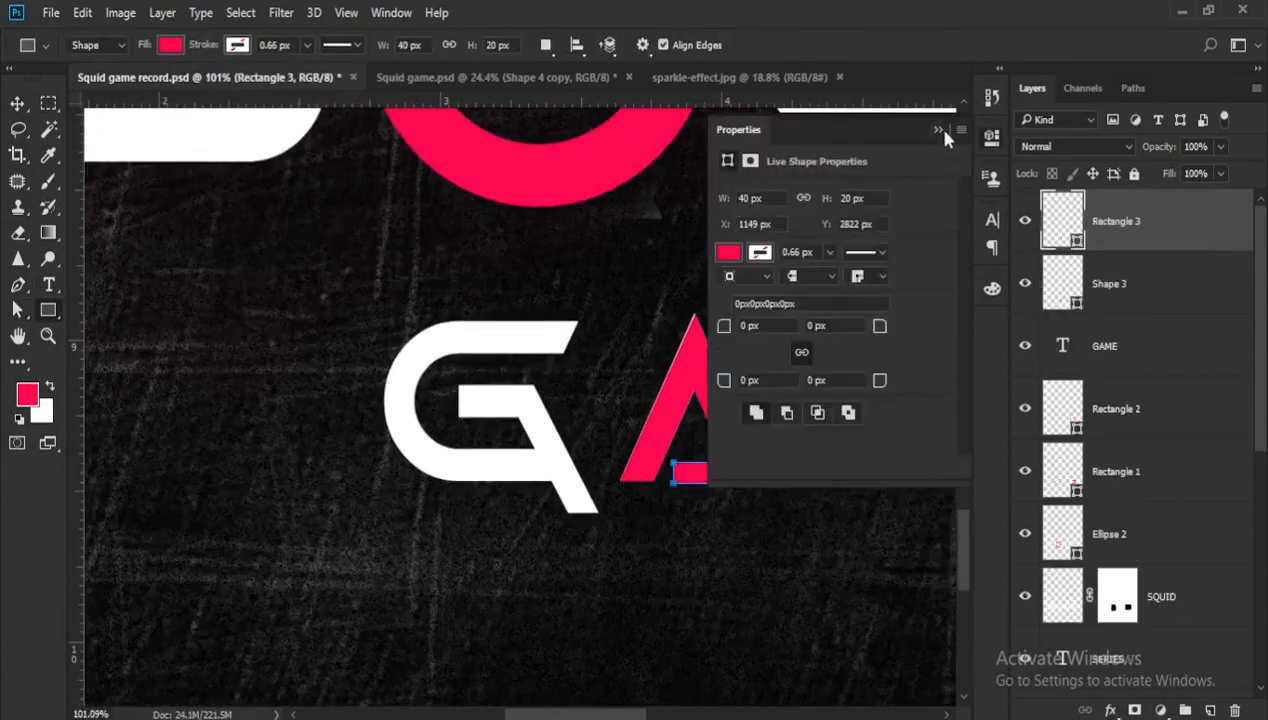
click(943, 130)
- Nudge the small rectangle's anchor points upward to line up with the base of the A
key(v)
scroll(690, 485, up, 7)
key(a)
drag(584, 411, 682, 428)
key(Up)
key(Up)
key(Up)
key(Up)
scroll(688, 502, down, 11)
key(v)
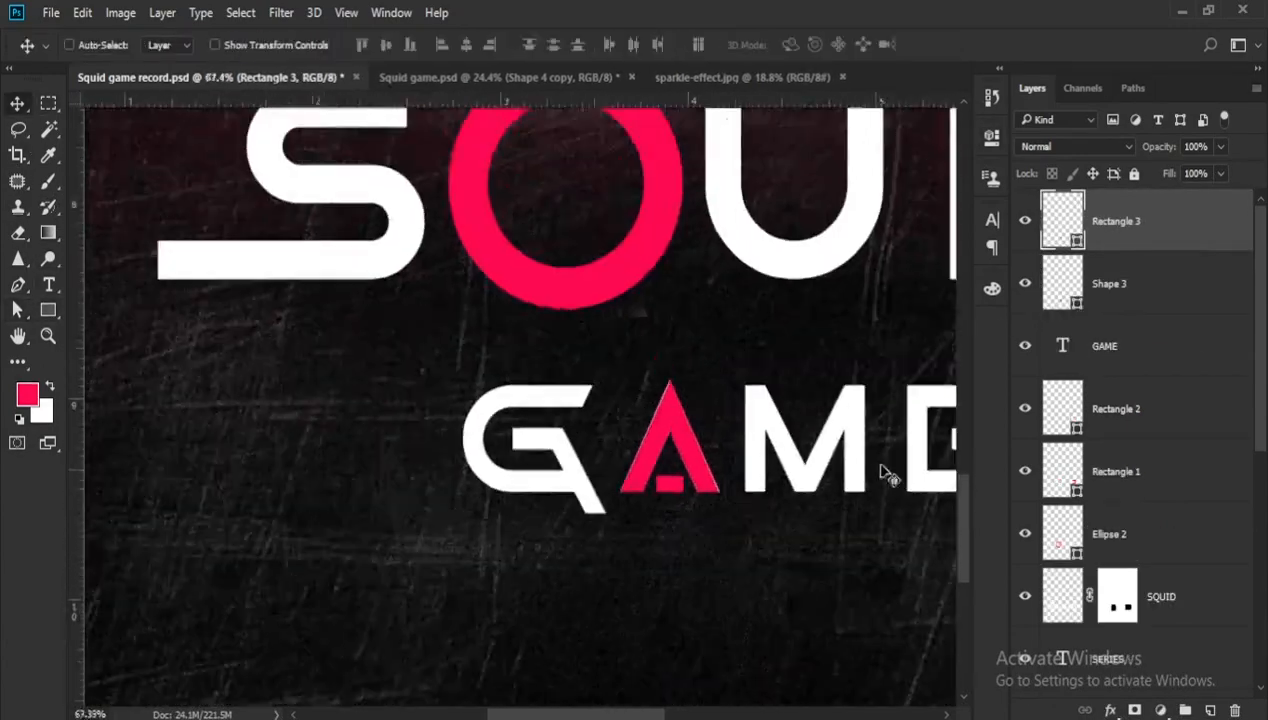
- Rasterize the GAME text and add a layer mask to it, with the pink A shape hidden
right_click(1122, 347)
click(900, 350)
click(1025, 284)
scroll(690, 457, down, 4)
click(1134, 710)
- Mask out the white A of GAME with a black Hard Round brush and show the pink A shape again
key(b)
scroll(669, 472, up, 3)
click(96, 47)
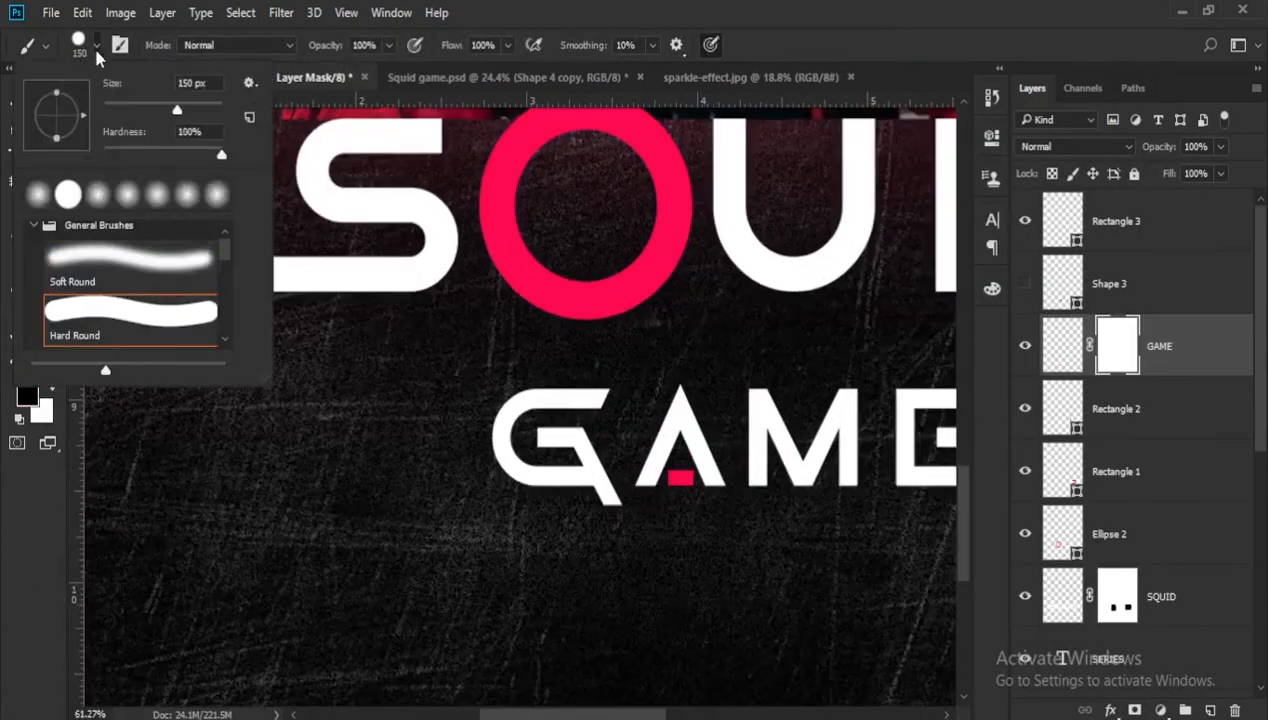
drag(676, 414, 682, 452)
click(1025, 284)
- Group the GAME layer with the pink A shapes and move the group up about 0.11 in, centred on the poster
scroll(680, 450, down, 16)
key(v)
click(1132, 286)
click(1158, 346)
shift+click(1133, 240)
key(ctrl+g)
scroll(552, 580, up, 3)
drag(551, 618, 552, 608)
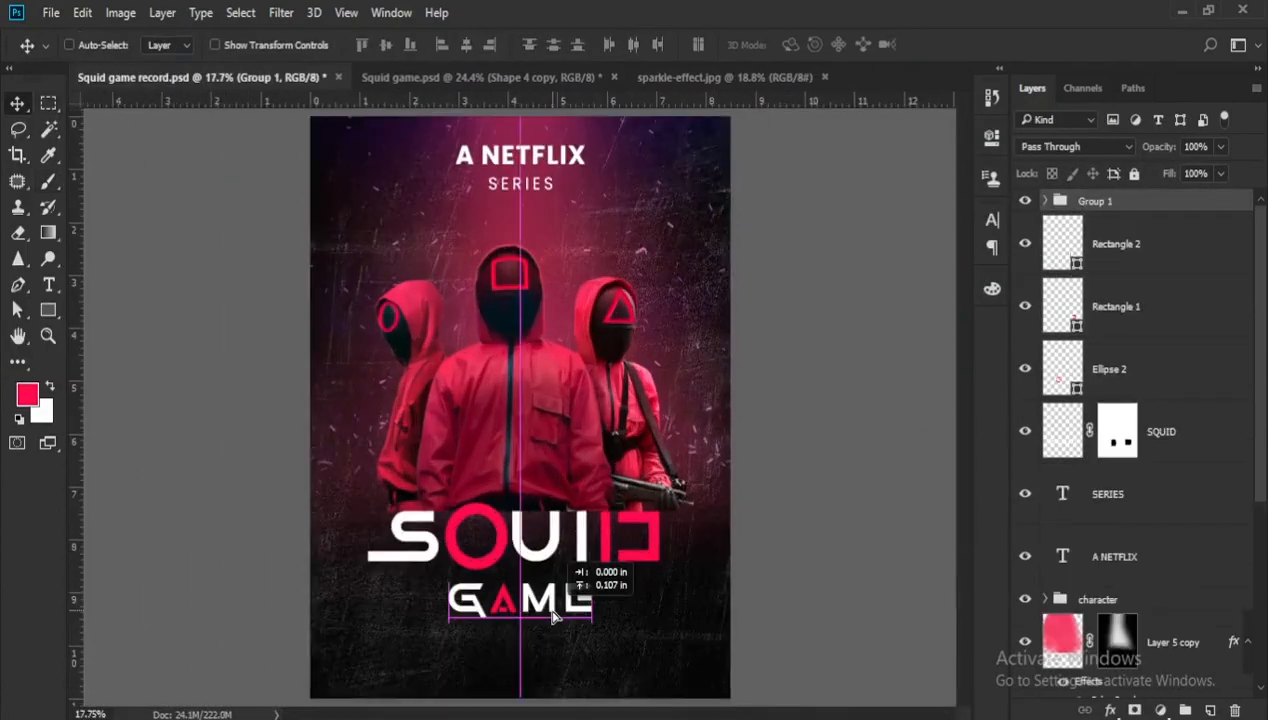
- Duplicate the A NETFLIX heading below GAME and replace its text with RELEASING
scroll(550, 500, down, 5)
drag(543, 254, 543, 565)
text(RELEASING)
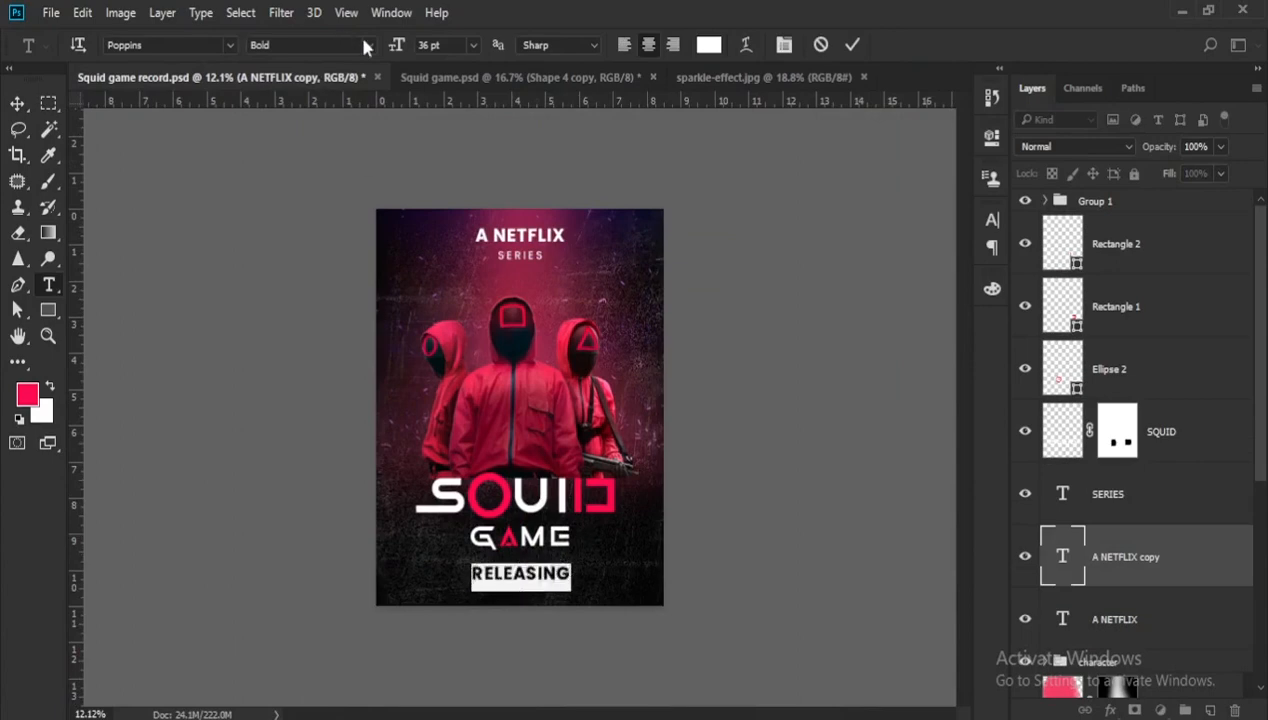
- Set RELEASING in a lighter Poppins weight at 29 pt with wider letter tracking
click(368, 46)
click(300, 205)
drag(402, 49, 392, 49)
click(991, 220)
drag(880, 298, 884, 299)
click(17, 103)
scroll(563, 550, down, 4)
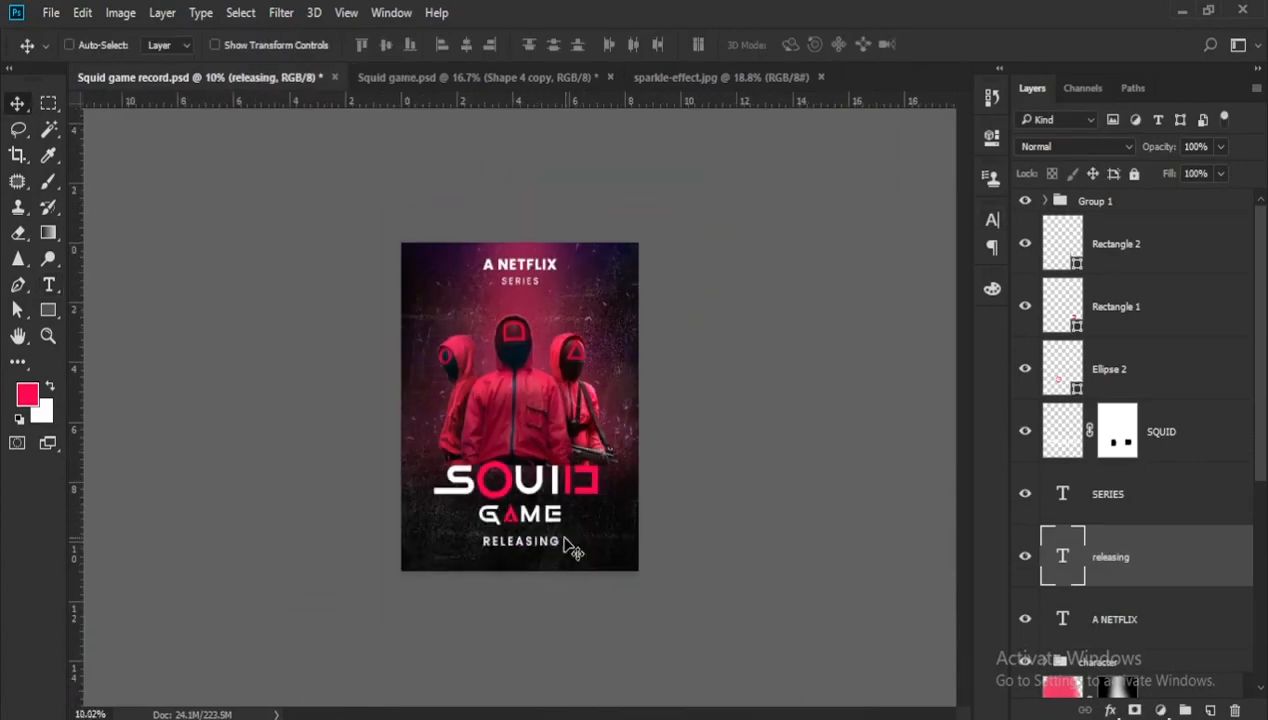
- Duplicate RELEASING just below itself, change the copy's text to 17 SEP and set it in Poppins ExtraBold
scroll(565, 547, up, 3)
alt+drag(532, 586, 532, 606)
double_click(532, 606)
text(17 SEP)
click(369, 47)
click(300, 268)
click(369, 47)
click(300, 298)
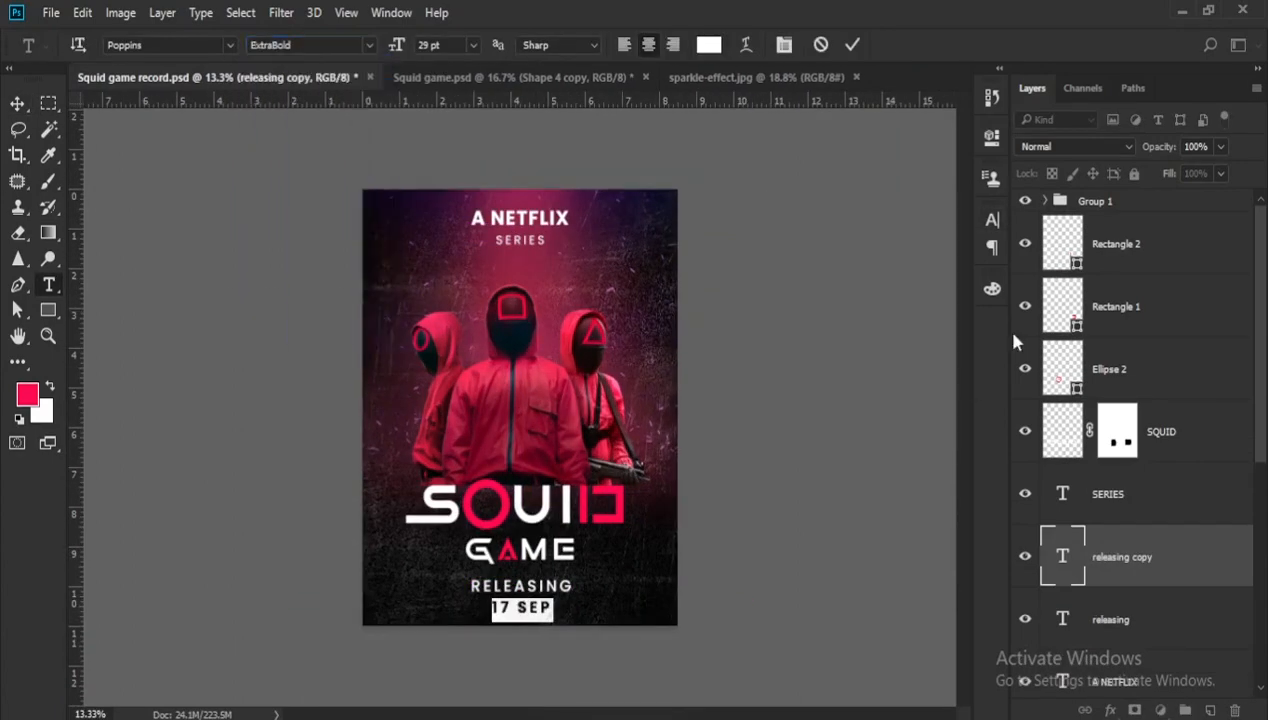
- Tighten the letter tracking of the 17 SEP text
click(991, 220)
drag(880, 298, 874, 298)
click(991, 220)
click(17, 103)
scroll(535, 602, up, 7)
- Recolour the 17 SEP text in the same pink as the title symbols
click(536, 556)
double_click(536, 600)
key(ctrl+a)
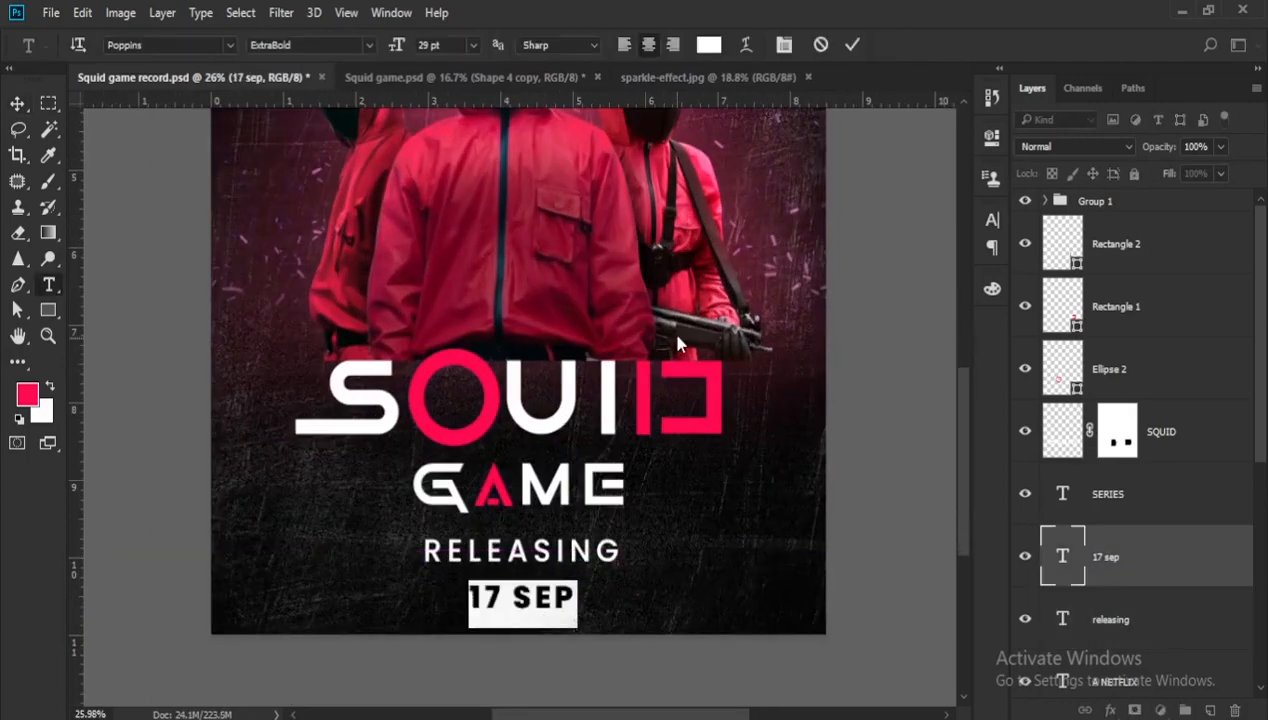
click(708, 45)
click(1092, 154)
click(17, 103)
- Draw a diagonal pink pen line across the lower right of the pink circle as the tail of the Q
click(1025, 244)
click(1025, 244)
click(1110, 369)
click(17, 285)
scroll(440, 420, up, 2)
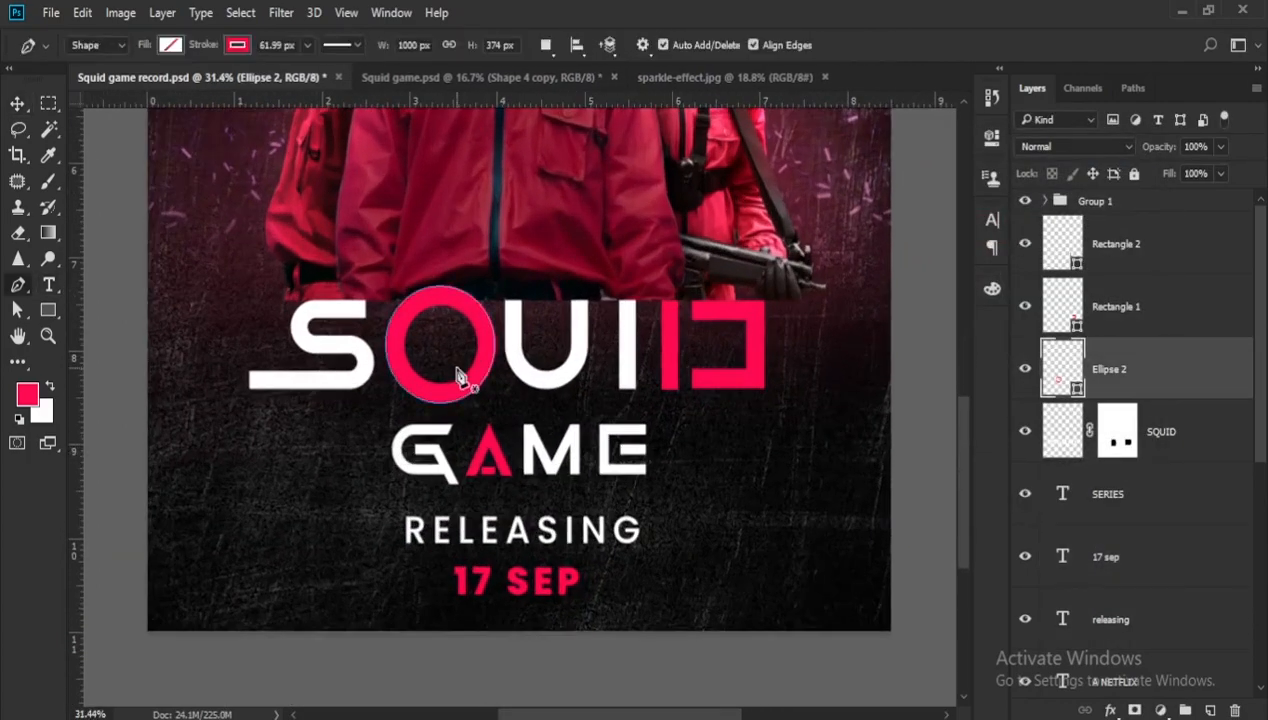
click(457, 368)
click(497, 409)
- Adjust the end points of the Q's tail so it crosses the ring cleanly
scroll(450, 366, up, 1)
key(a)
drag(459, 364, 460, 359)
click(504, 406)
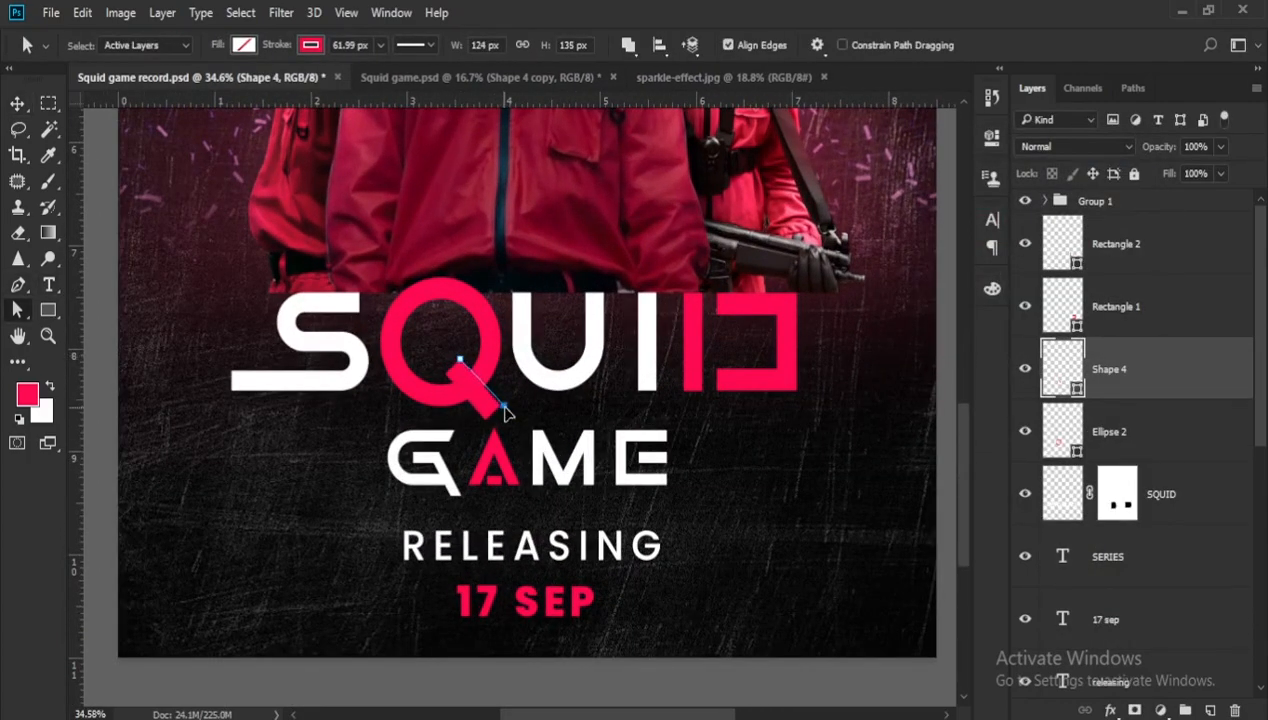
scroll(498, 405, down, 5)
- Open the netflix image from the Images folder
key(v)
key(ctrl+o)
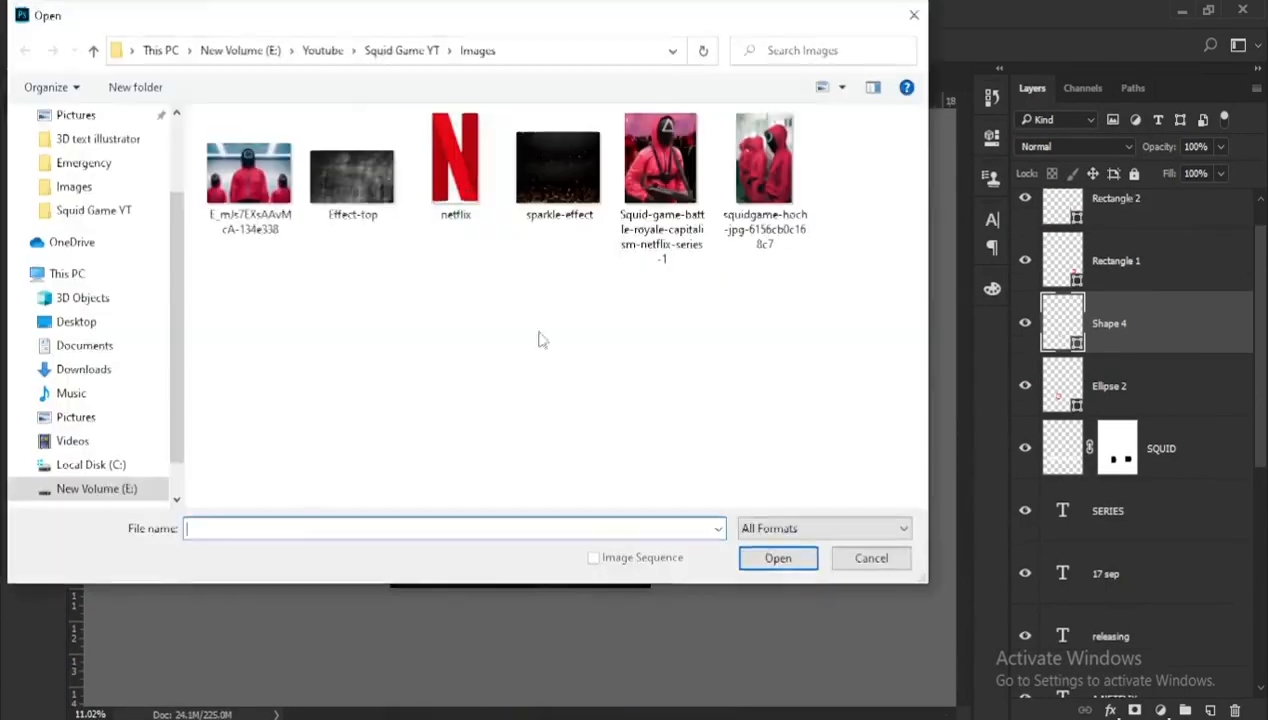
click(455, 160)
click(778, 558)
- Place the red N logo small in the poster's lower right area, with its layer above Group 1
drag(520, 405, 614, 543)
scroll(614, 543, up, 4)
drag(1062, 323, 1040, 215)
click(1045, 263)
scroll(586, 666, up, 1)
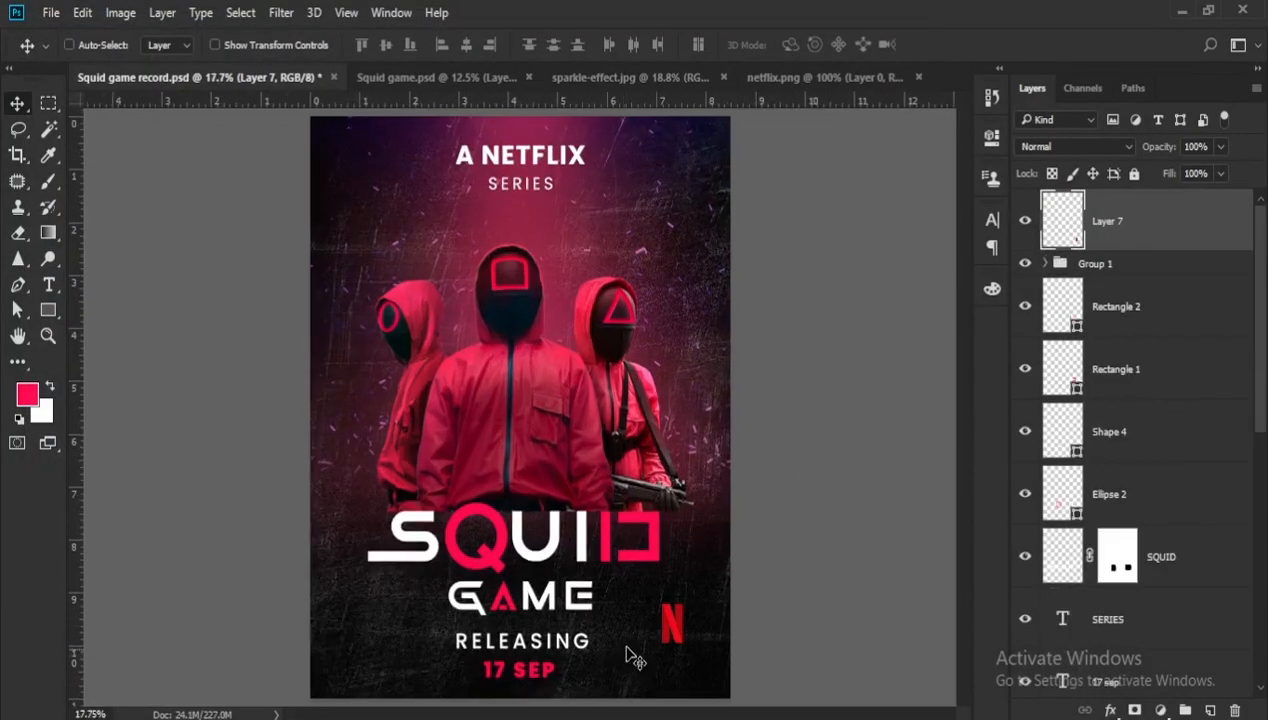
- Move the N logo closer to the poster's lower right corner
scroll(634, 657, down, 1)
drag(638, 585, 654, 607)
scroll(654, 607, down, 1)
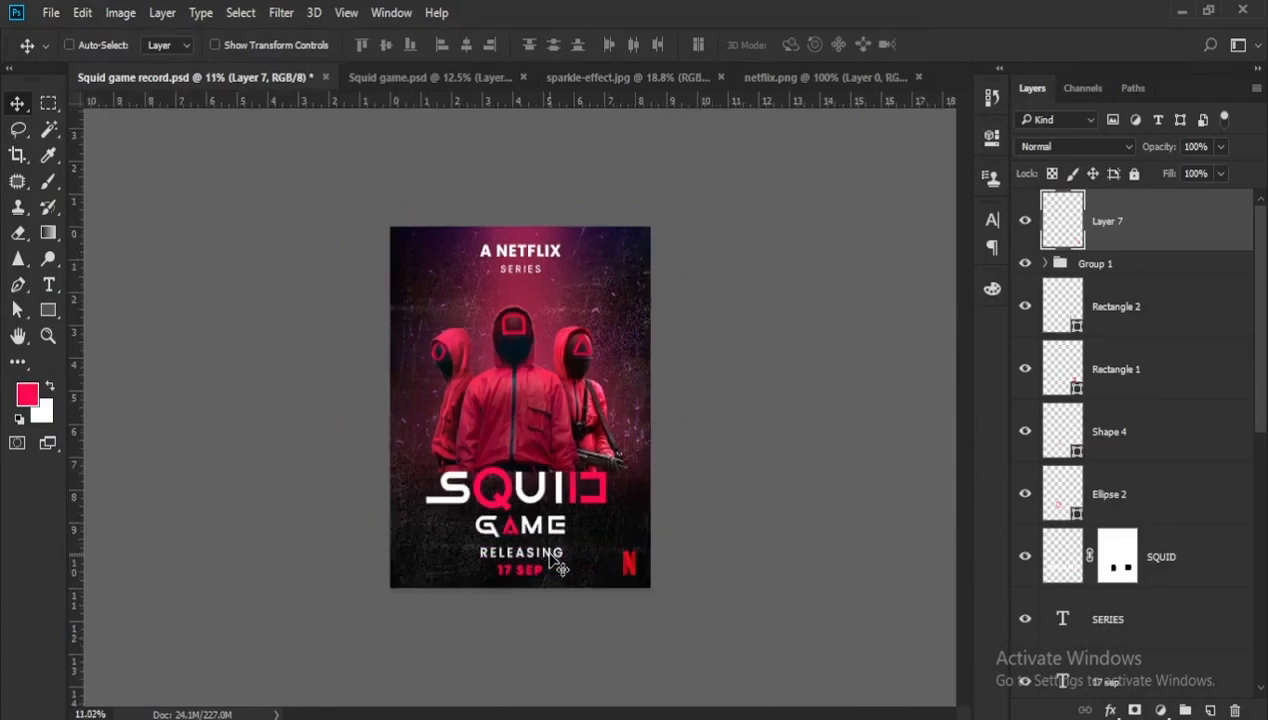
- Select every layer from the N logo down to Color Fill 1, stamp them into a merged copy and group the originals
scroll(1090, 340, down, 10)
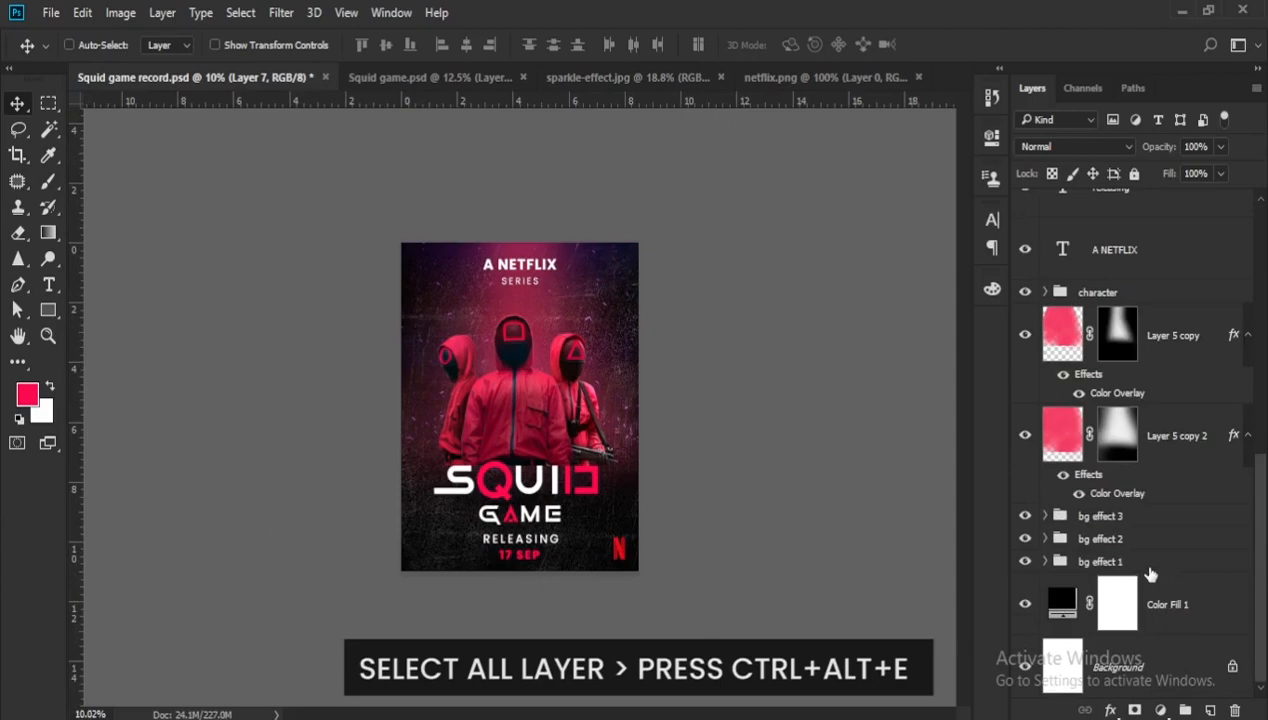
shift+click(1180, 600)
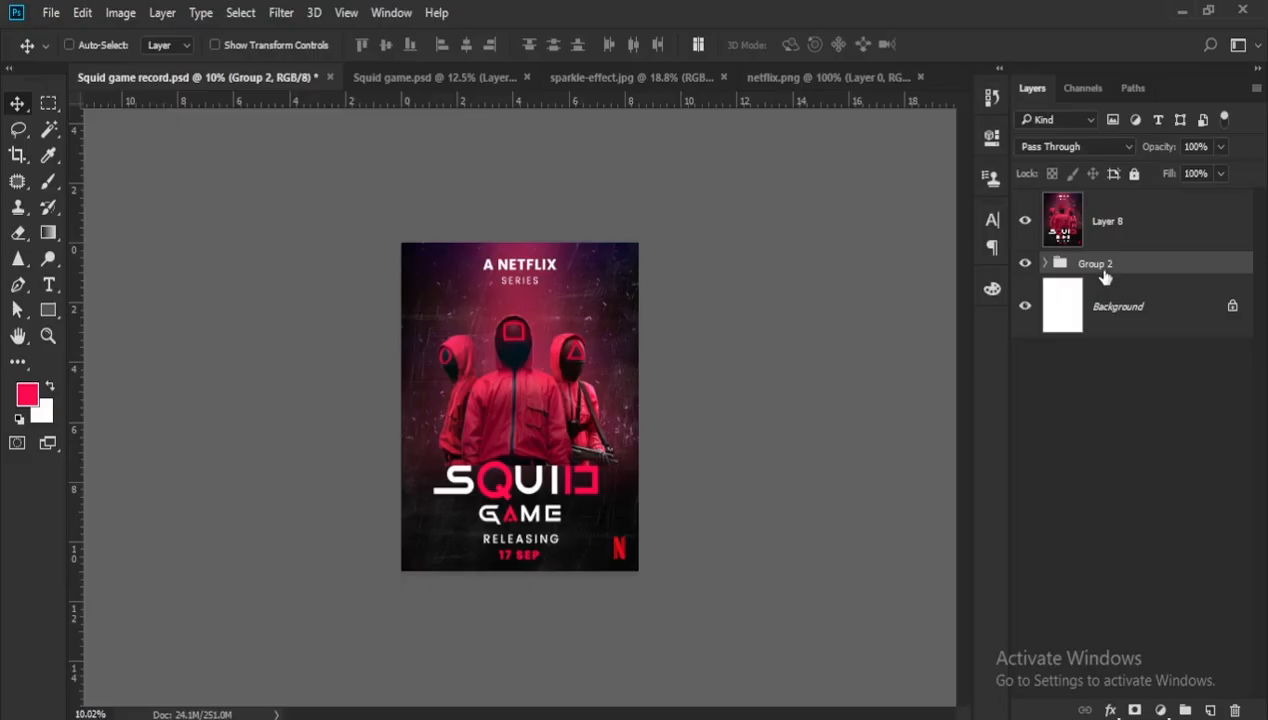
- Rename the group of original layers to main layer and hide it
double_click(1100, 265)
key(BackSpace)
key(Return)
click(1024, 264)
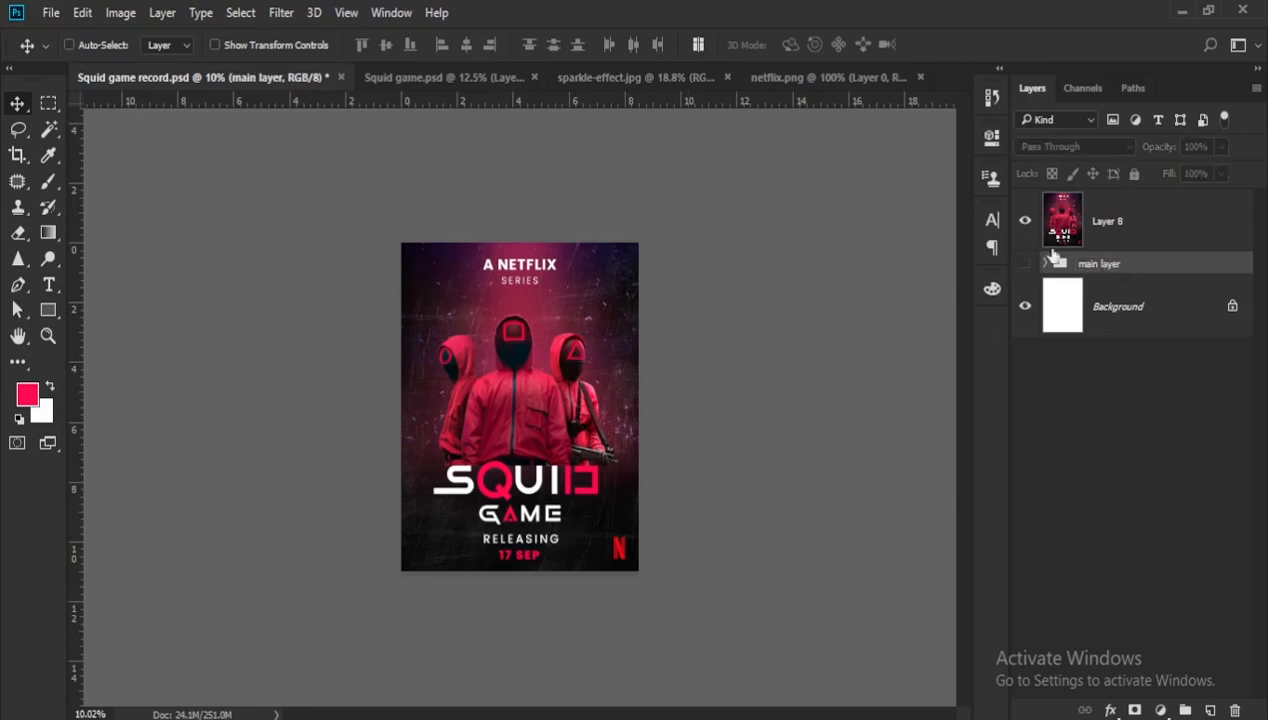
- Open the Camera Raw Filter on the merged poster layer and set Temperature to -13 and Tint to +26
click(1133, 238)
click(275, 13)
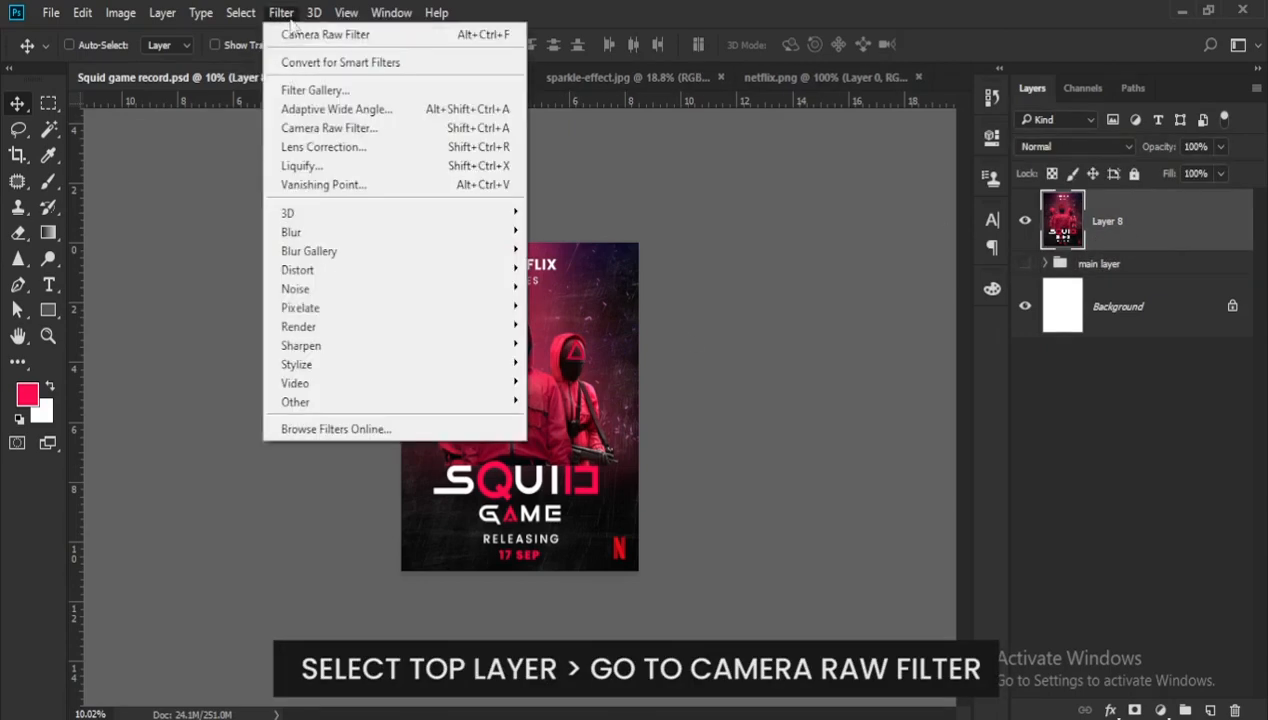
click(315, 126)
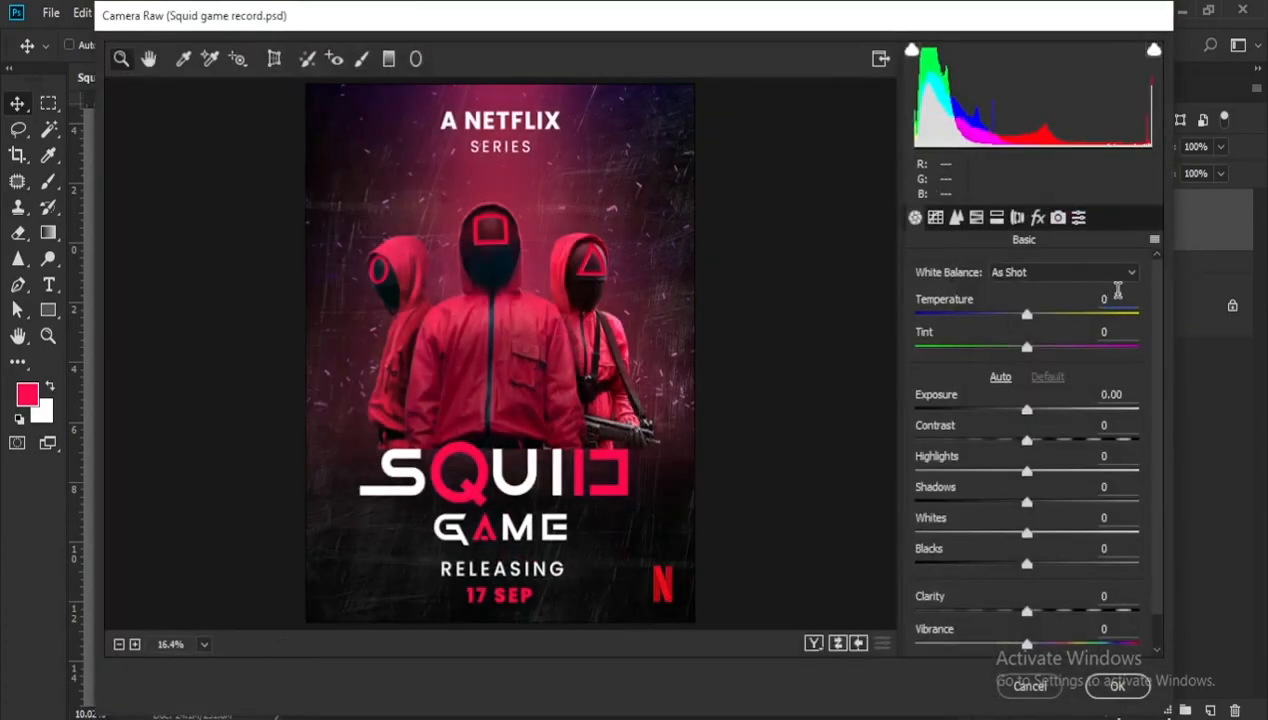
text(-13)
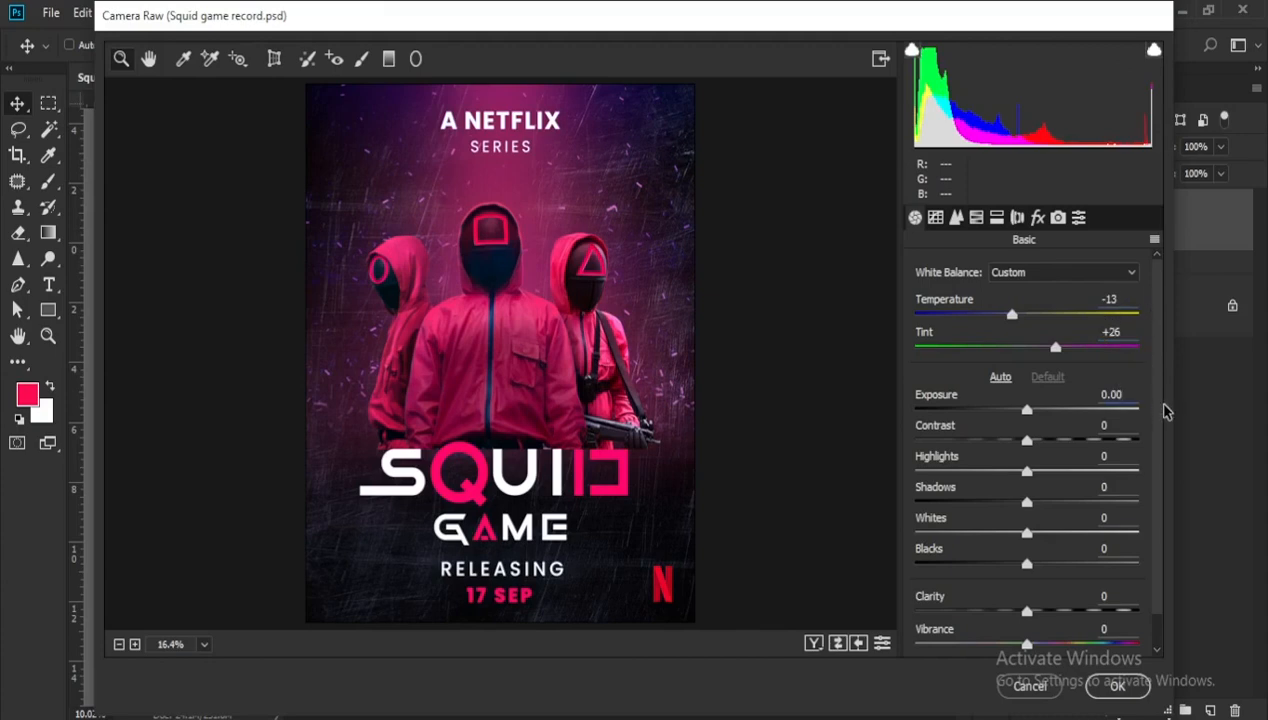
- Set Exposure to +0.05, Highlights to +3, Shadows to -15 and Blacks to -3
text(5)
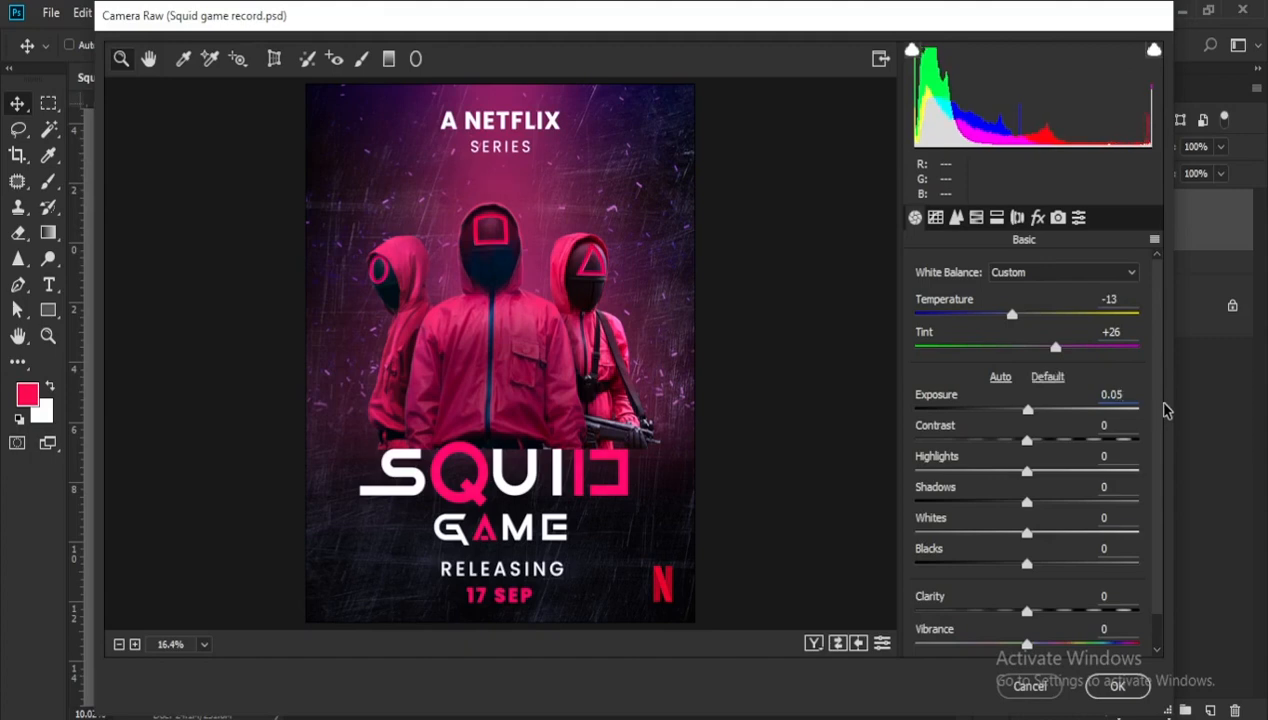
click(1115, 425)
click(1112, 487)
text(-15)
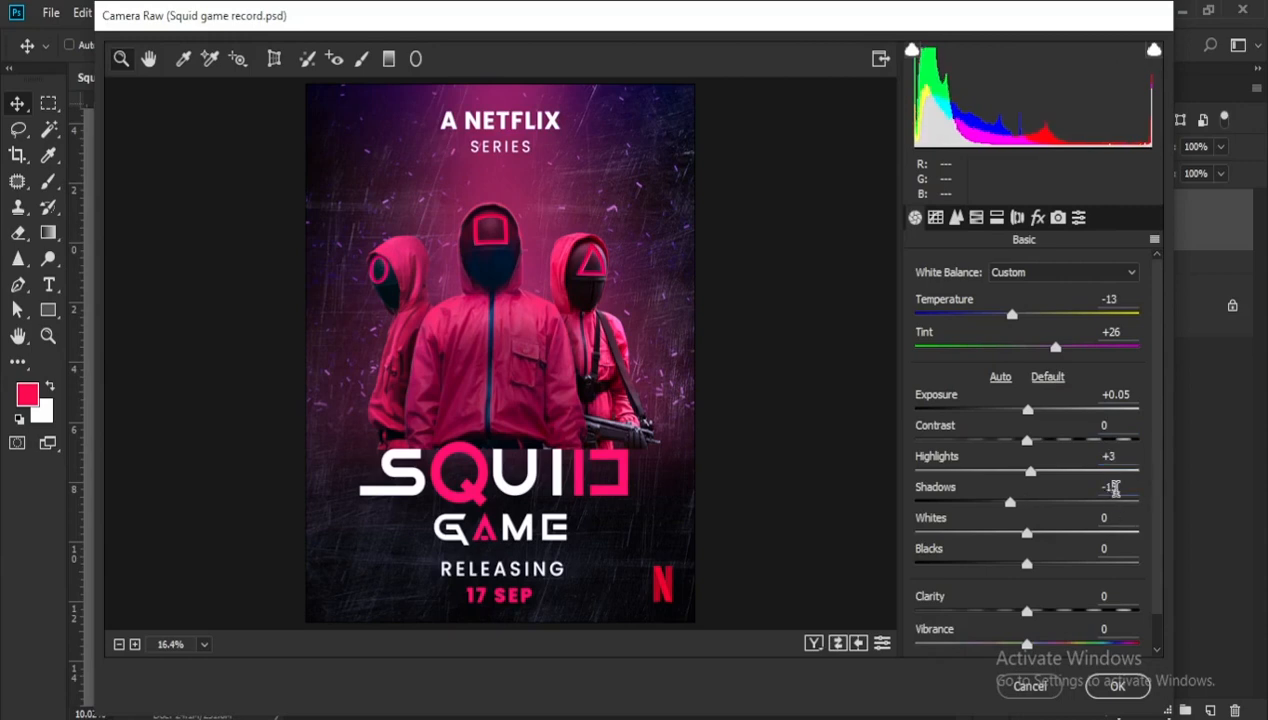
scroll(1120, 545, down, 1)
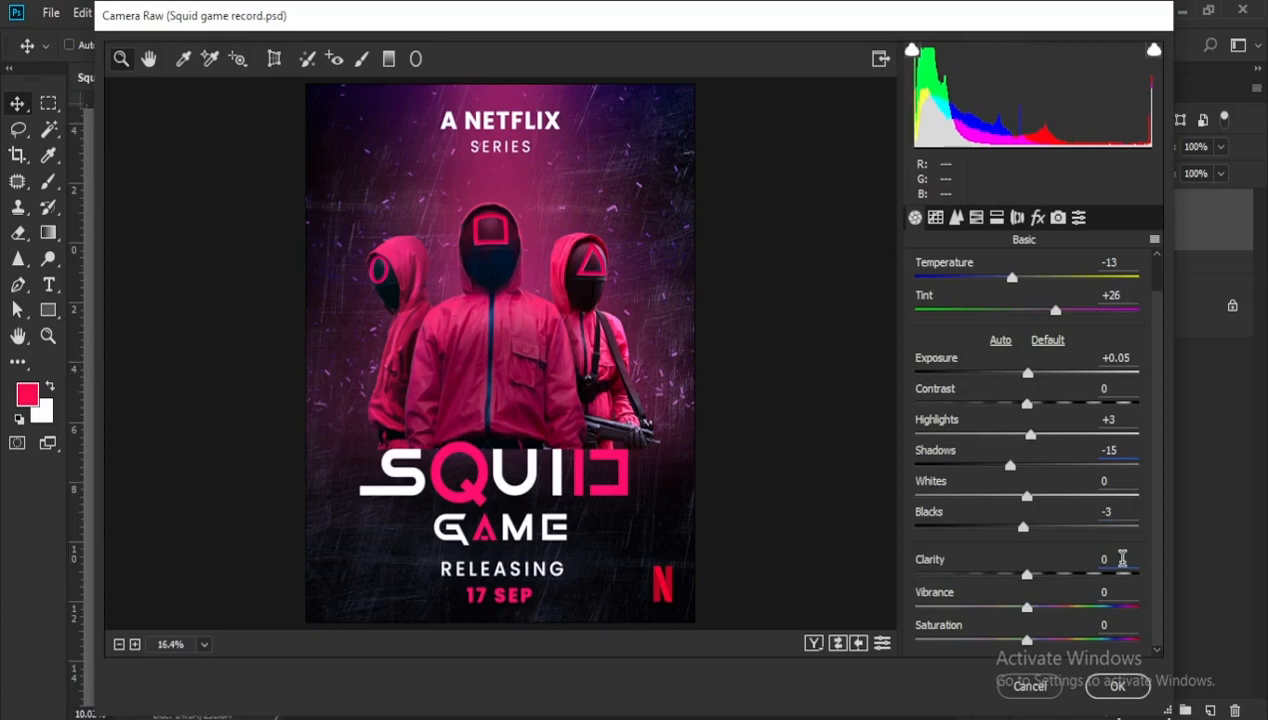
- Set Clarity to 12, Vibrance to 15 and Saturation to 3, and apply the Camera Raw adjustments
text(12)
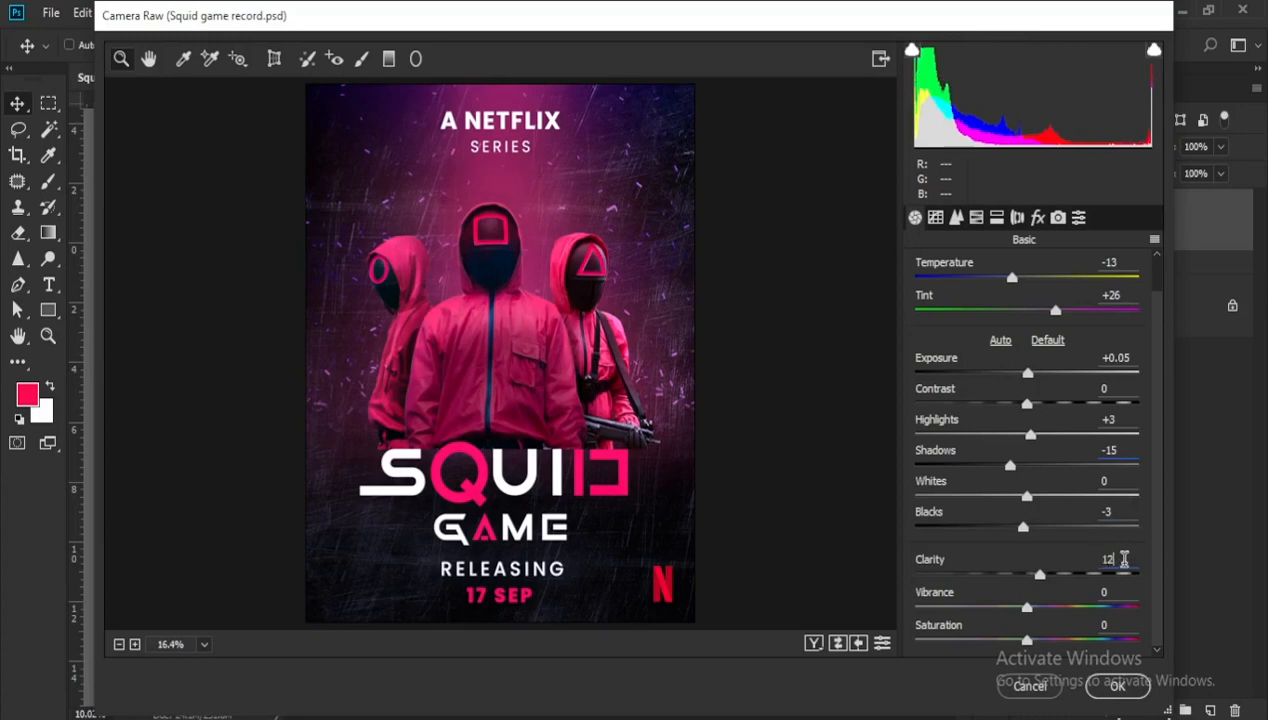
key(Tab)
text(15)
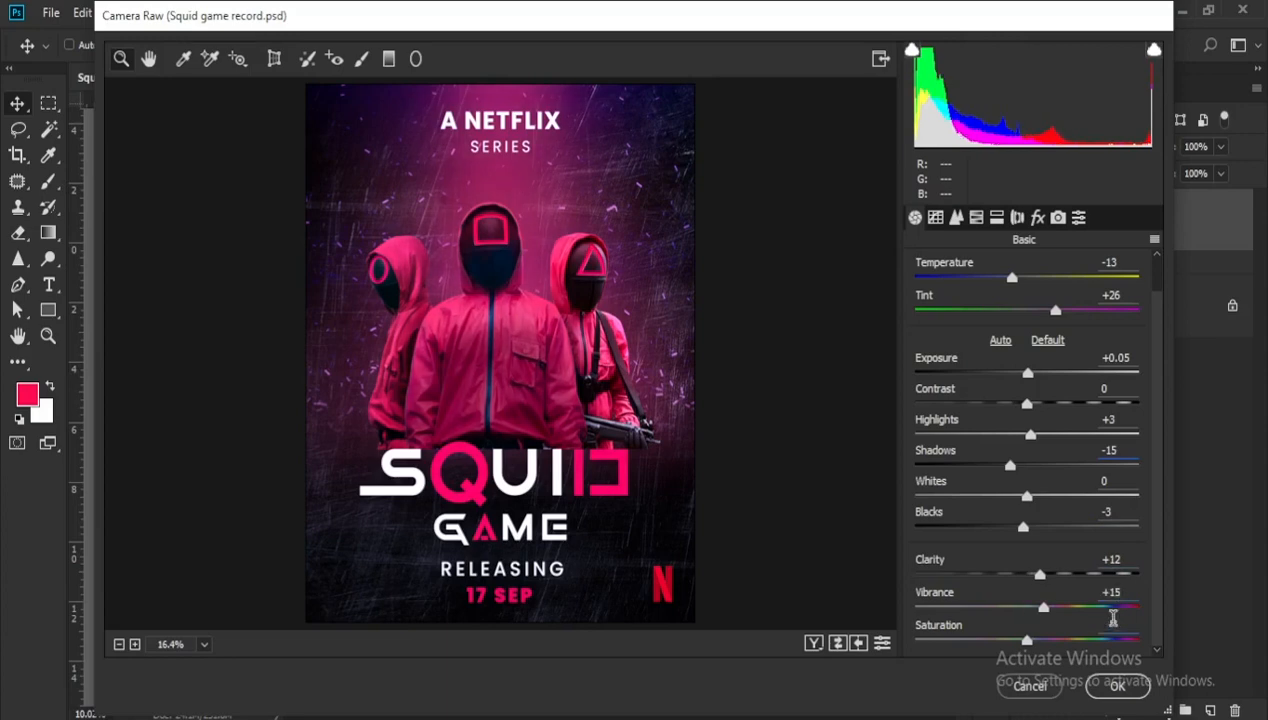
text(3)
click(1117, 686)
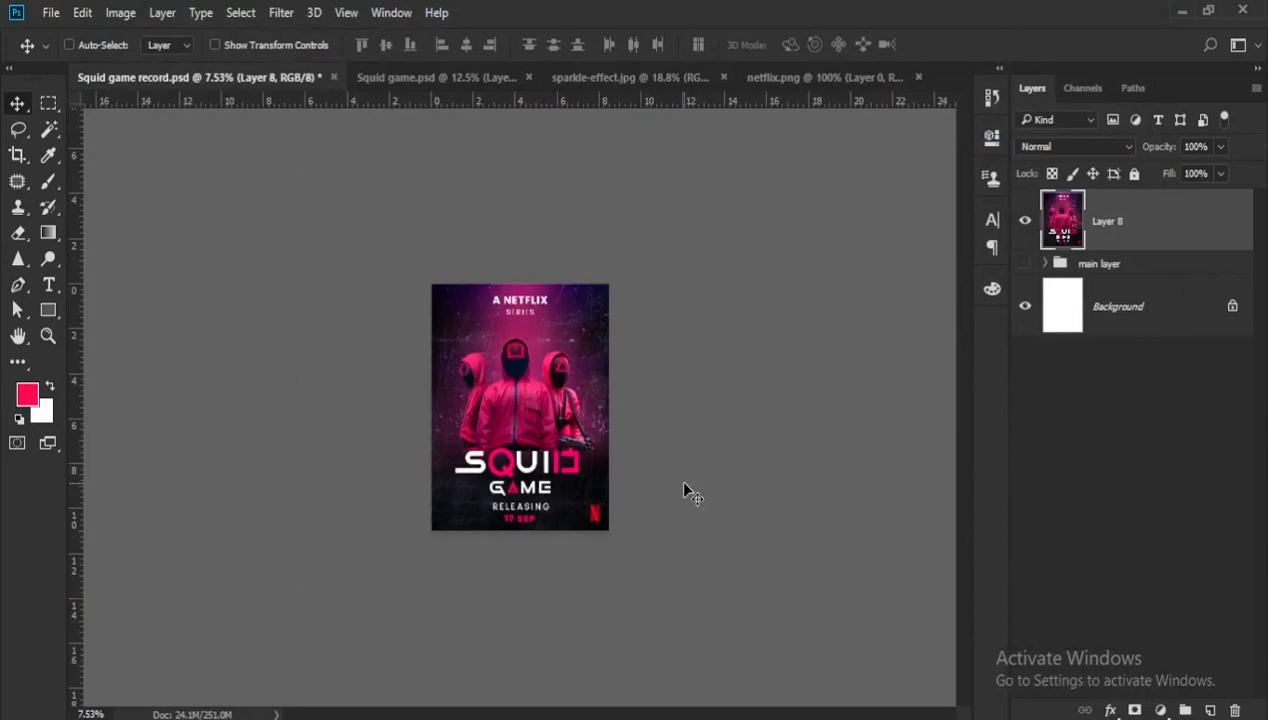
- Save the finished poster document
scroll(686, 492, up, 1)
key(ctrl+s)
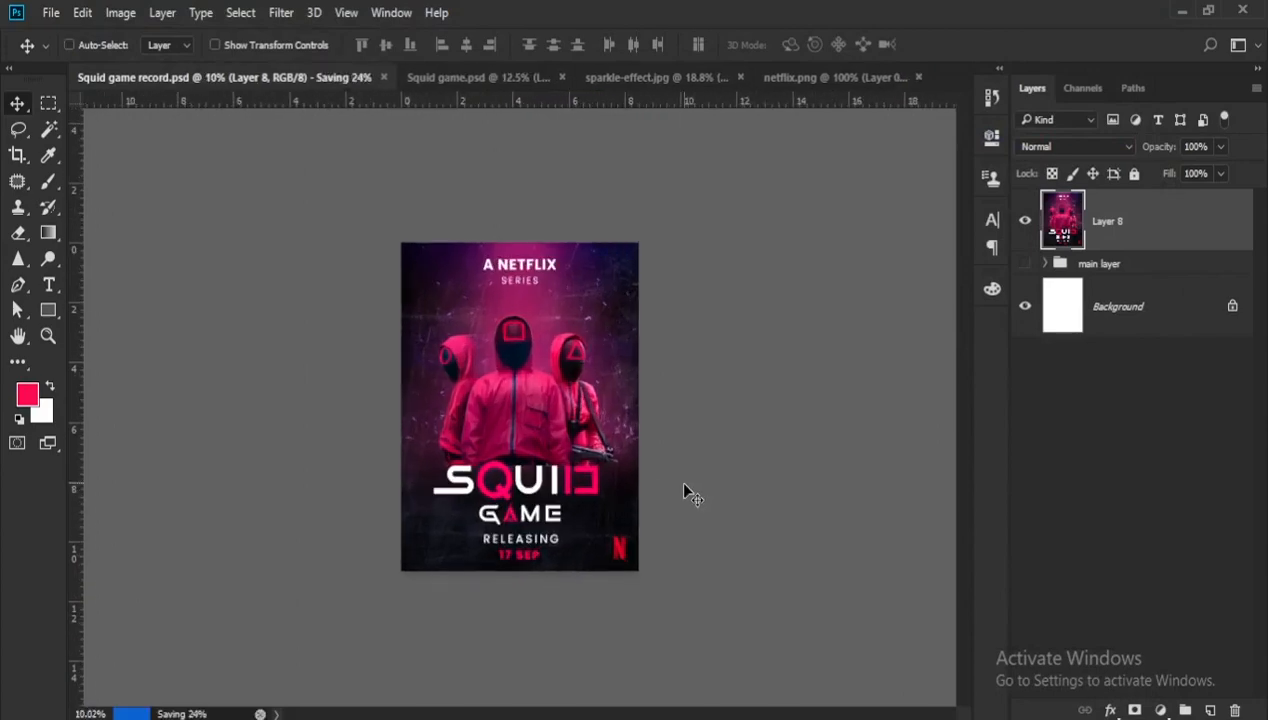